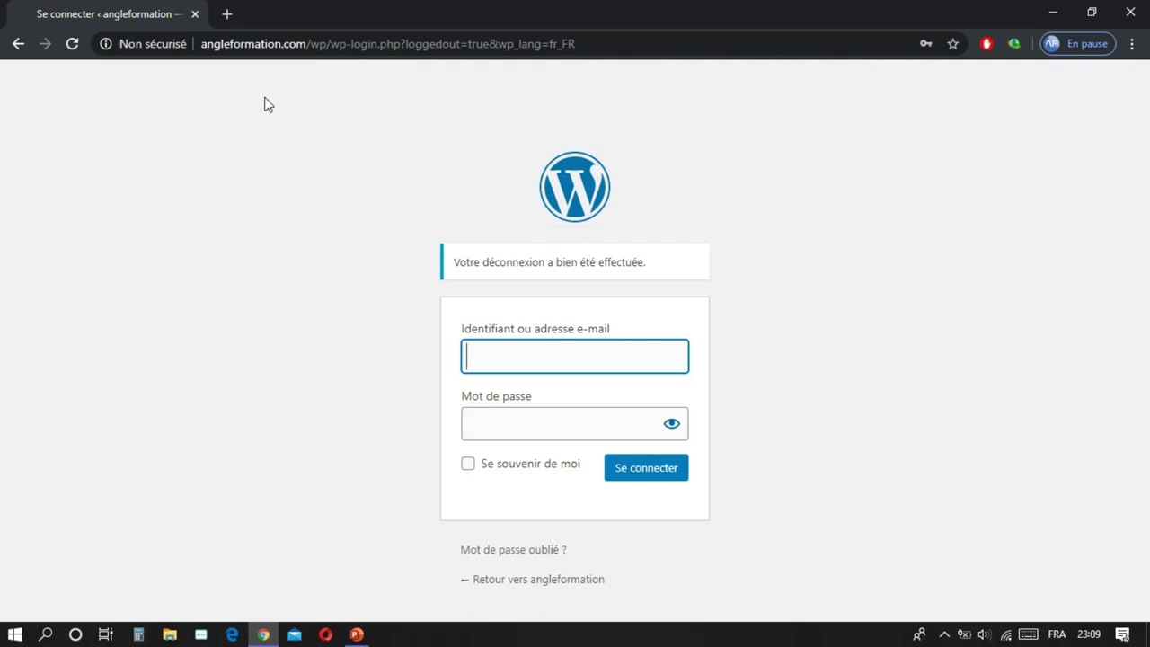
{"action": "left_click", "coordinate": [228, 14]}
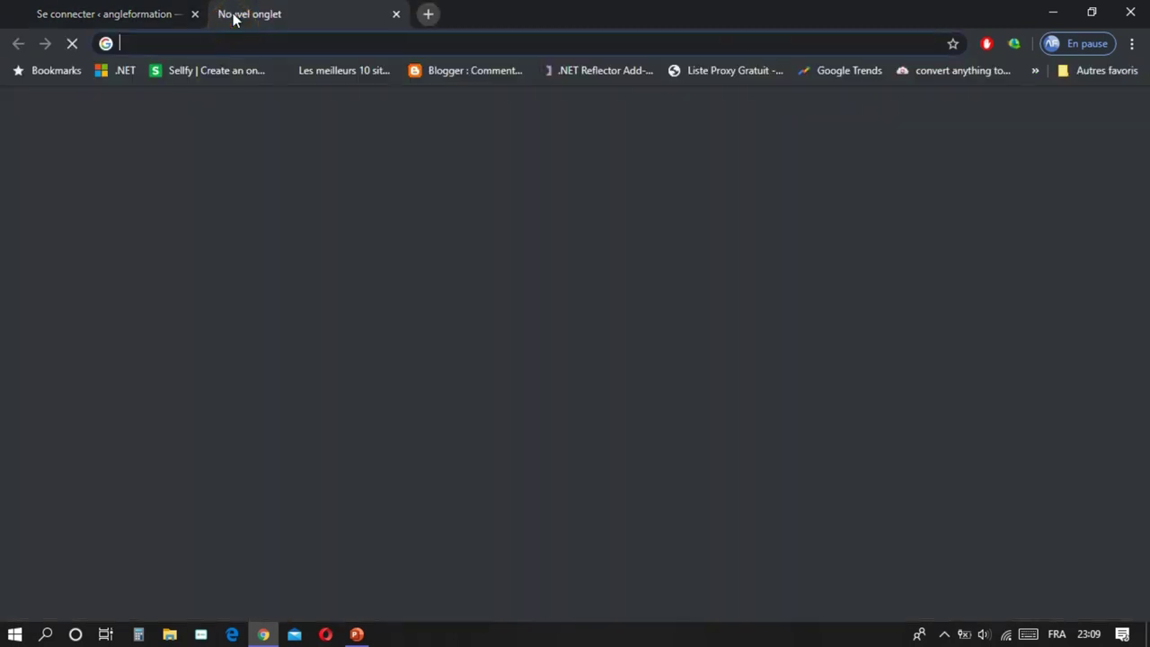
{"action": "type", "text": "http://www.angleformation.com/wp/"}
{"action": "key", "text": "Return"}
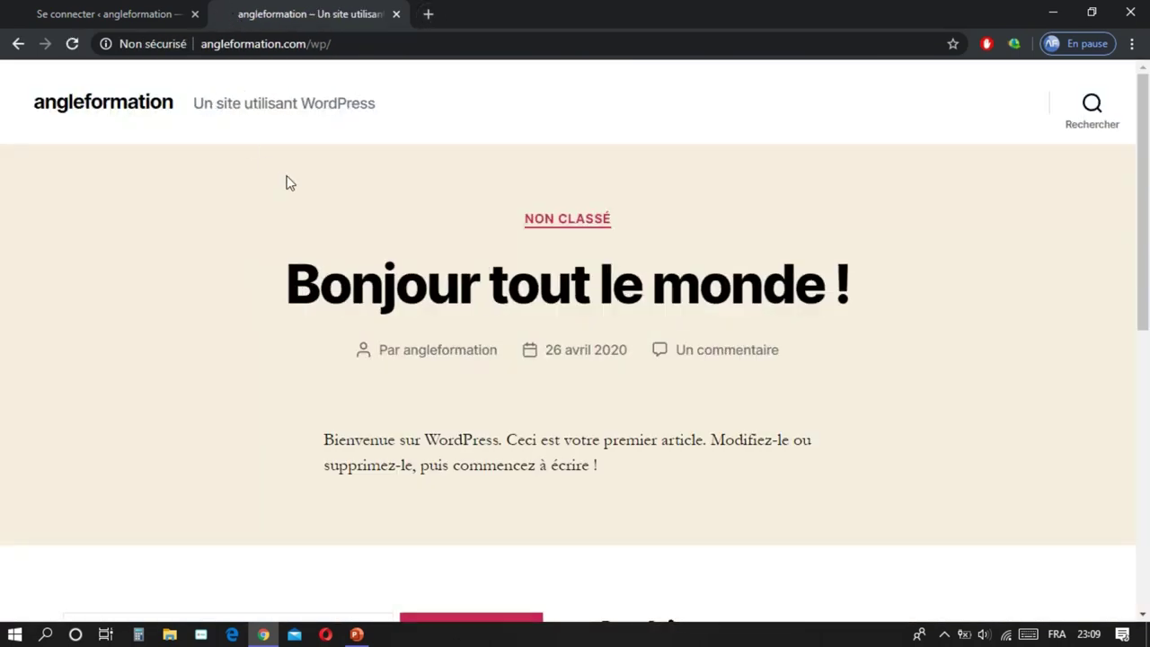
{"action": "scroll", "coordinate": [719, 367], "scroll_direction": "down", "scroll_amount": 3}
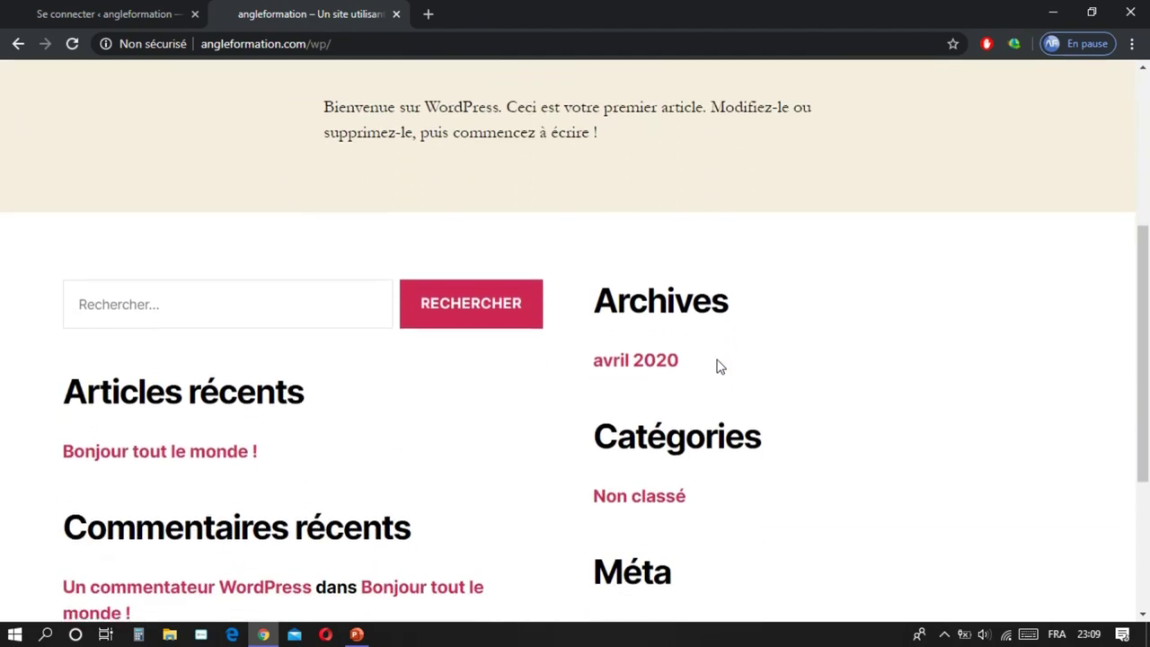
{"action": "scroll", "coordinate": [719, 367], "scroll_direction": "down", "scroll_amount": 3}
{"action": "scroll", "coordinate": [719, 366], "scroll_direction": "up", "scroll_amount": 4}
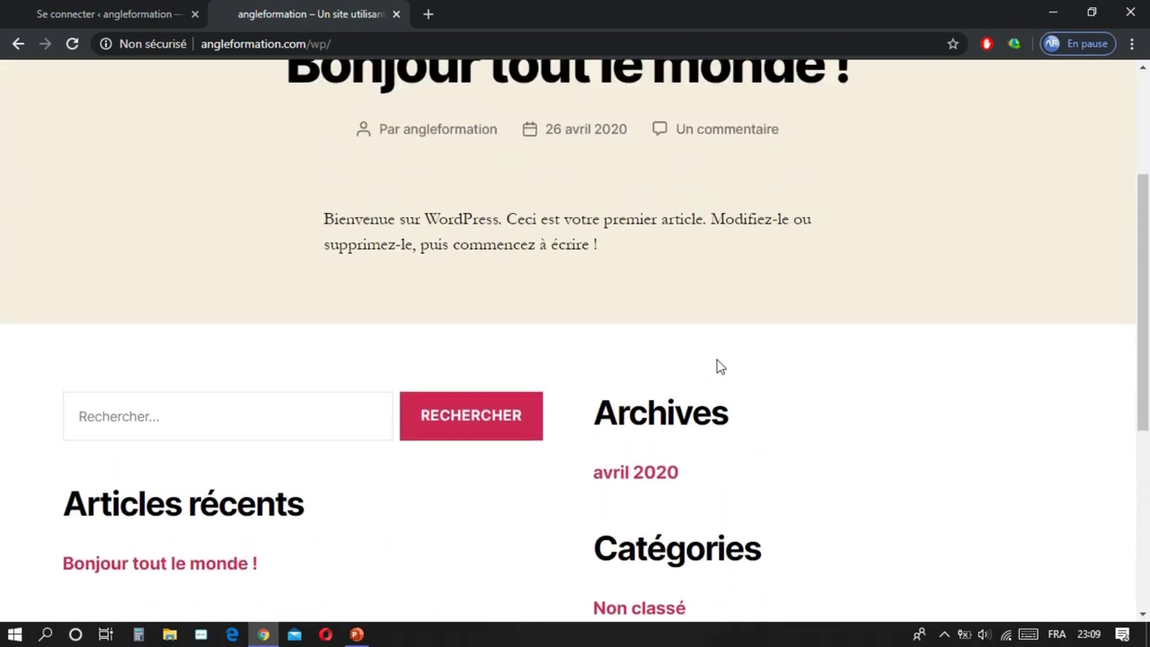
{"action": "scroll", "coordinate": [719, 367], "scroll_direction": "up", "scroll_amount": 3}
Step: Log in to the WordPress administration with the saved angleformation account's username and password
{"action": "left_click", "coordinate": [101, 11]}
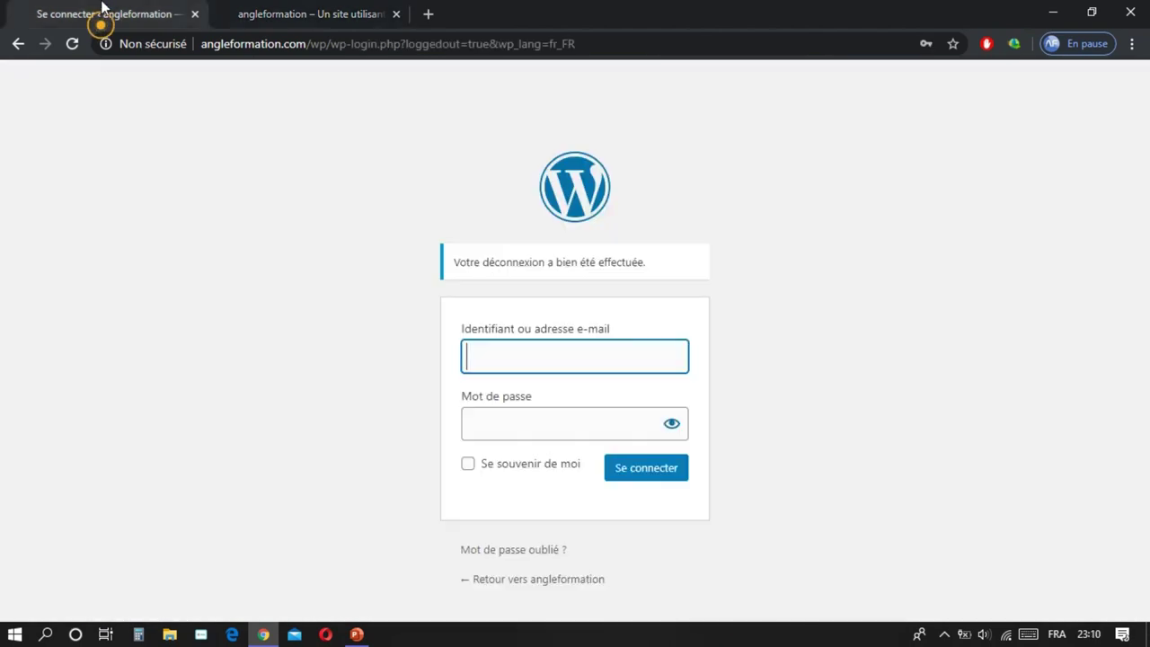
{"action": "left_click", "coordinate": [513, 352]}
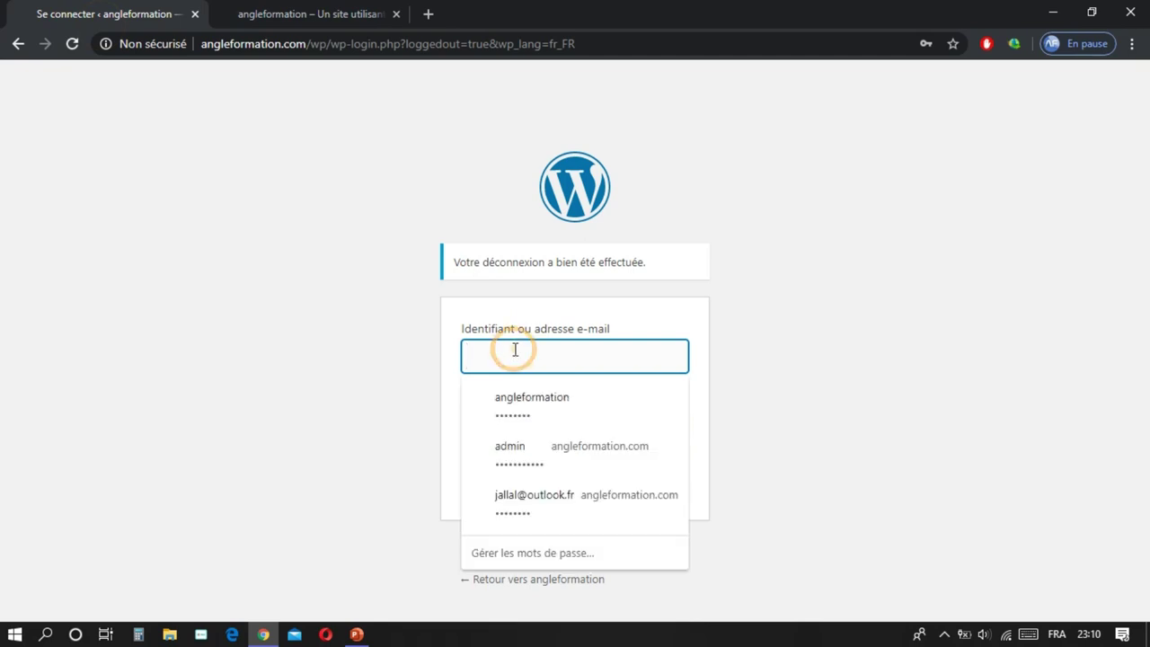
{"action": "left_click", "coordinate": [527, 399]}
{"action": "left_click", "coordinate": [633, 476]}
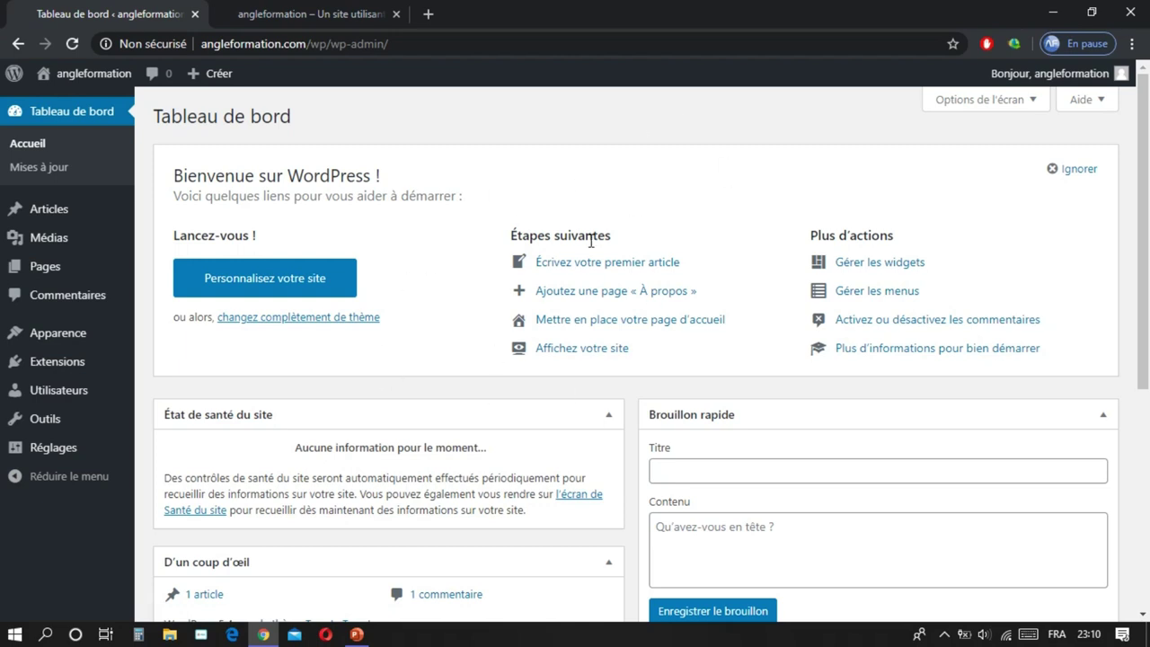
Step: Check the planned section names in the PowerPoint presentation WebSite, and open the article categories page in the WordPress administration
{"action": "left_click", "coordinate": [357, 634]}
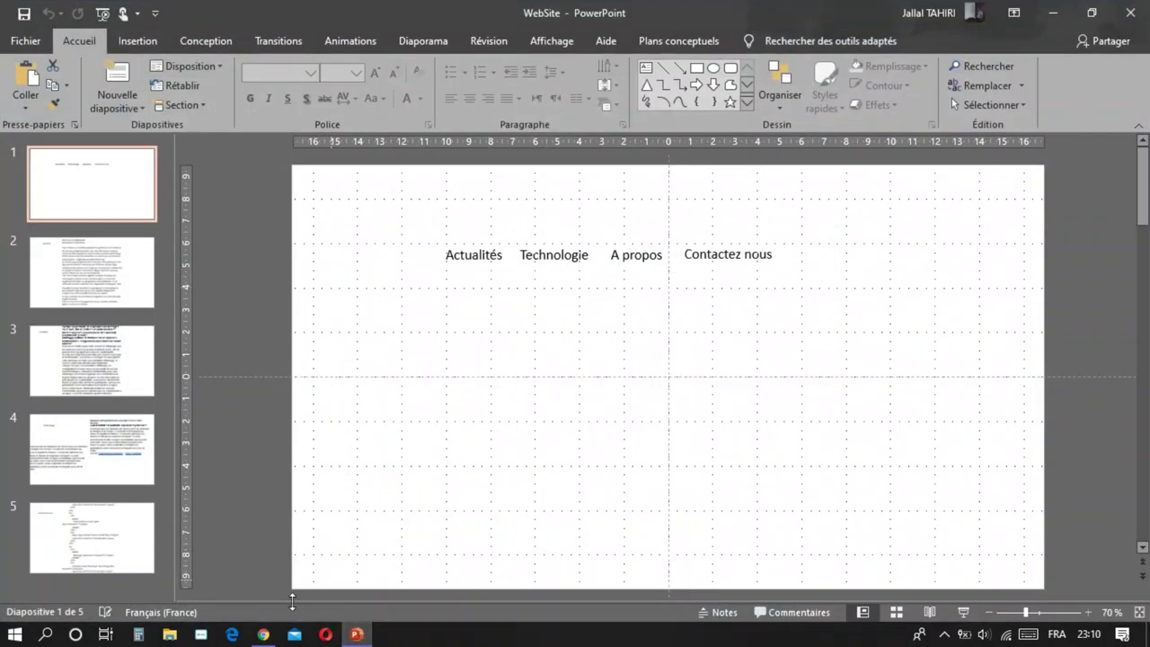
{"action": "left_click", "coordinate": [263, 636]}
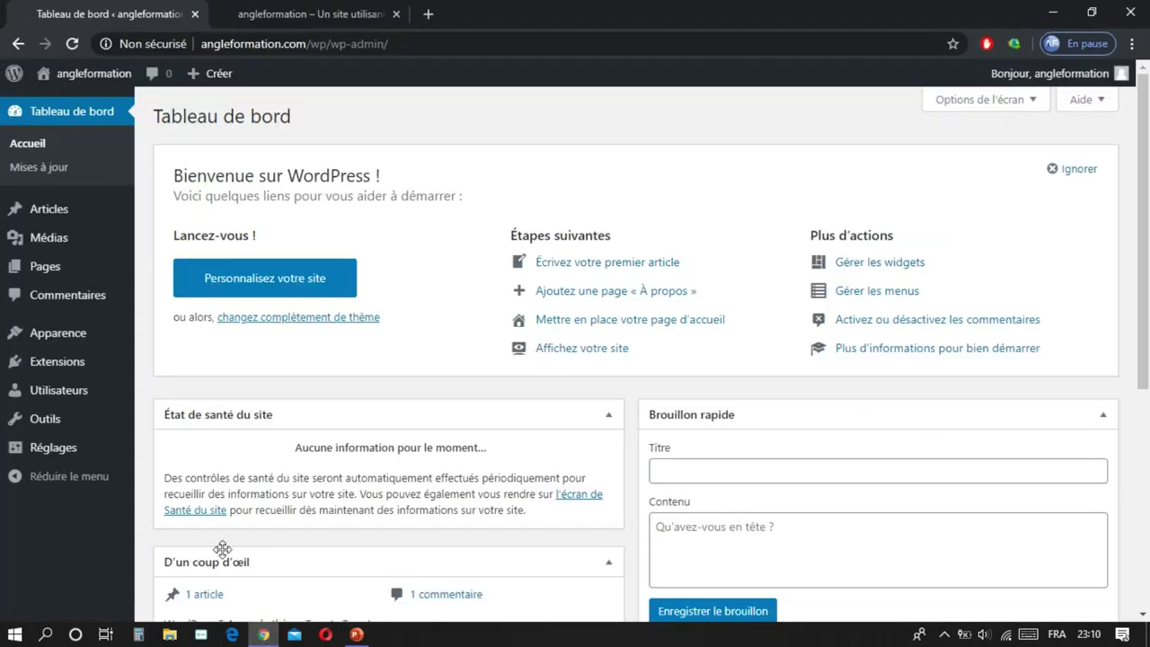
{"action": "mouse_move", "coordinate": [55, 234]}
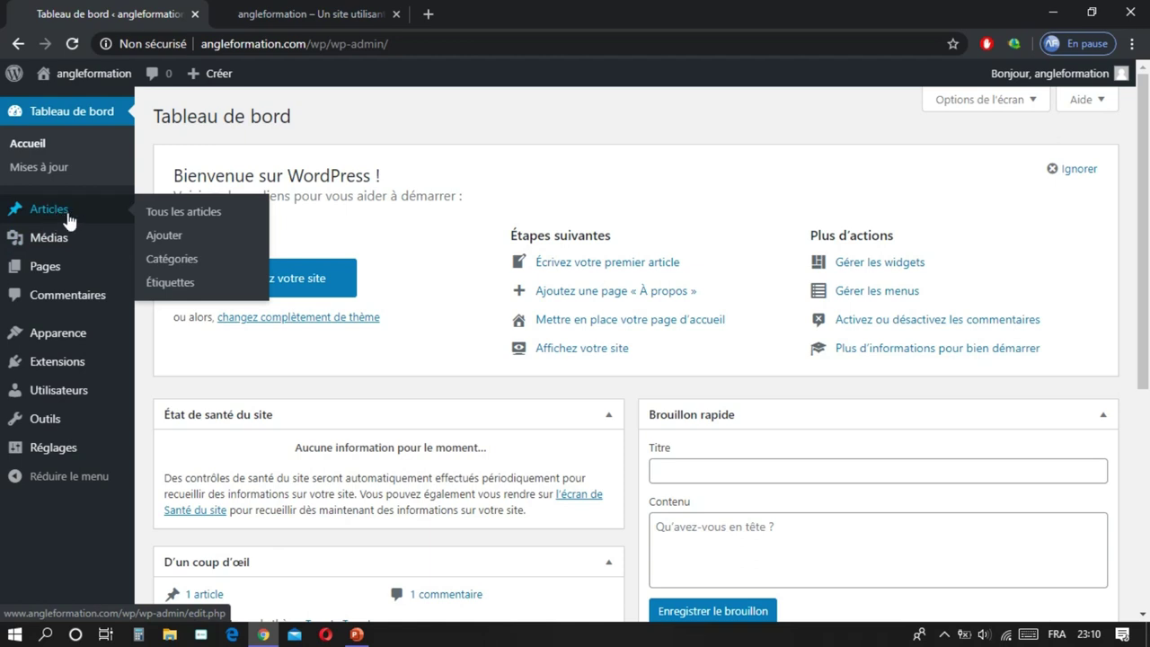
{"action": "left_click", "coordinate": [185, 266]}
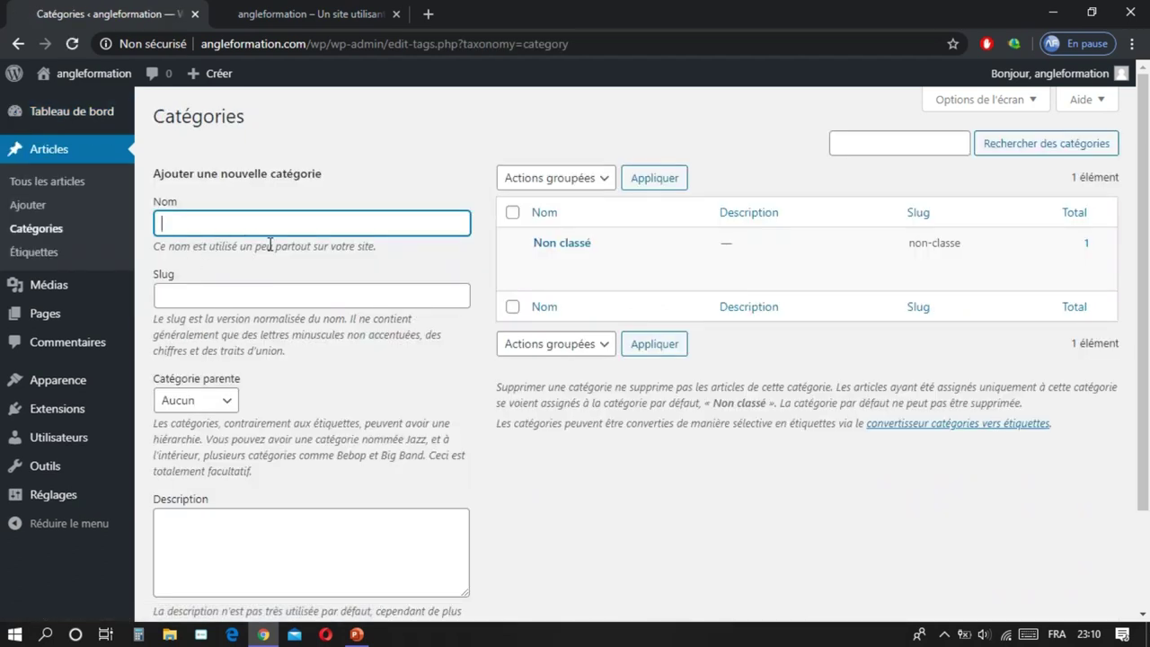
Step: Compare the existing Non classé category with the category label shown on the site's home page
{"action": "mouse_move", "coordinate": [542, 286]}
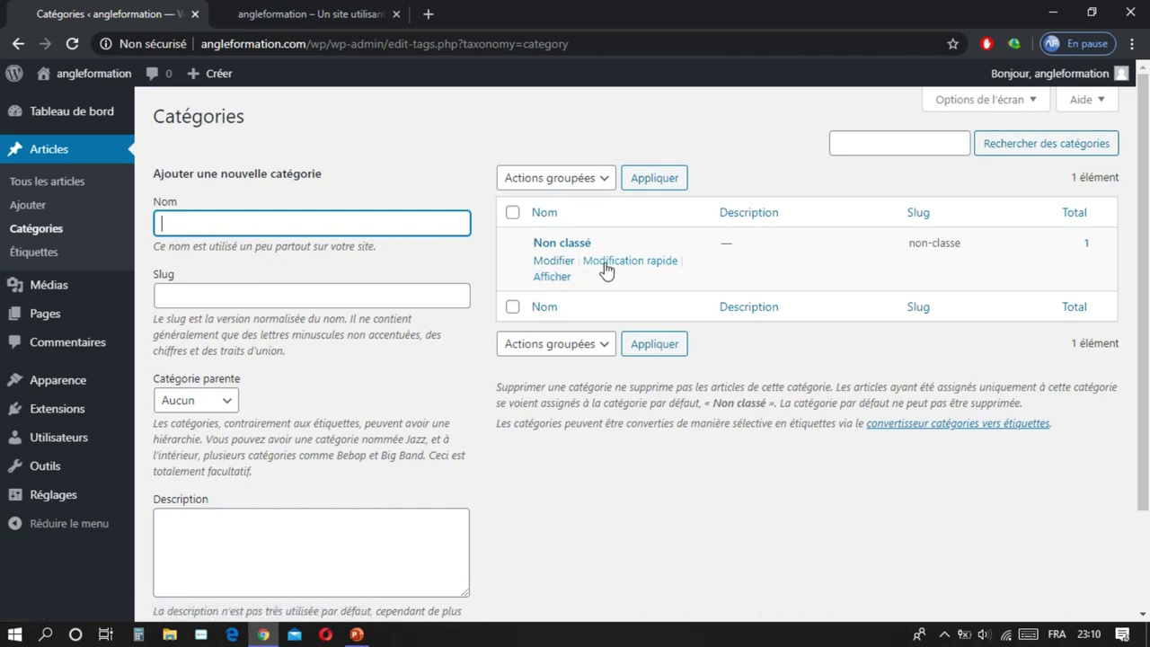
{"action": "left_click", "coordinate": [342, 25]}
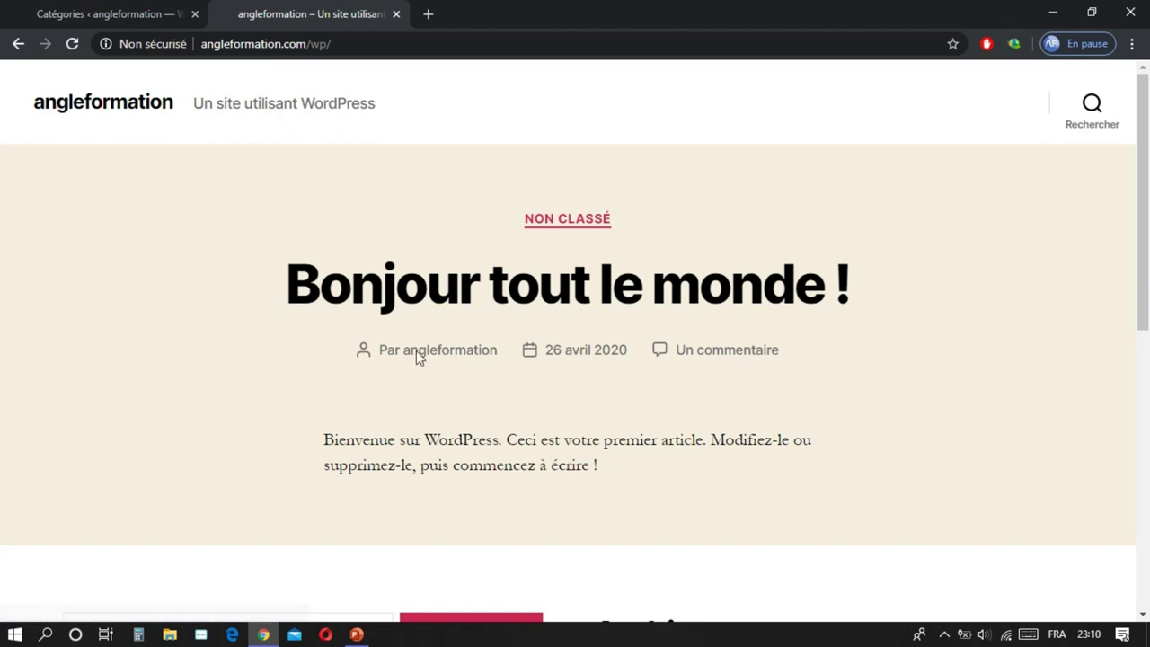
{"action": "left_click", "coordinate": [144, 14]}
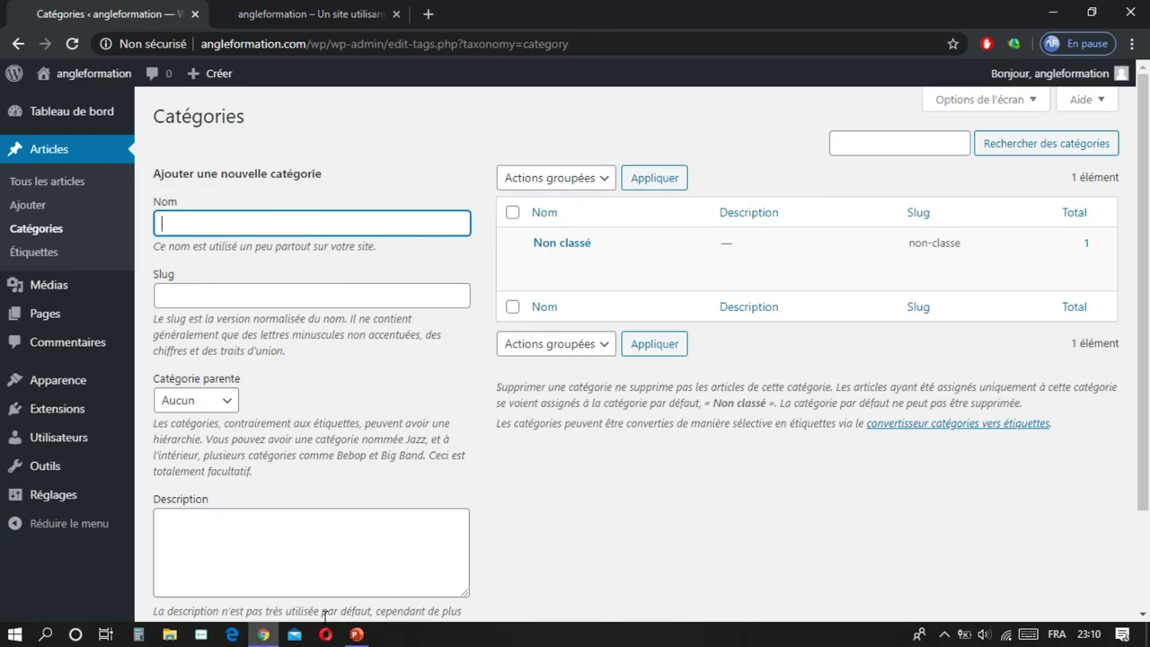
Step: Copy the name "Actualités" from the first PowerPoint slide and add it as a new article category in WordPress
{"action": "left_click", "coordinate": [357, 635]}
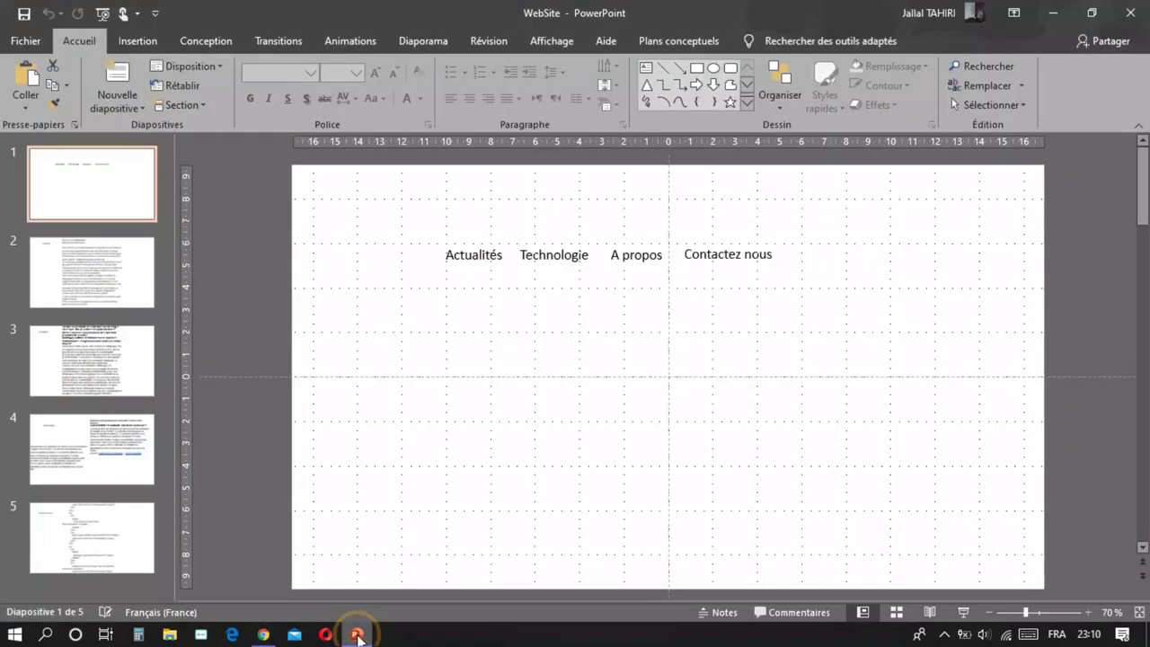
{"action": "double_click", "coordinate": [471, 254]}
{"action": "key", "text": "ctrl+c"}
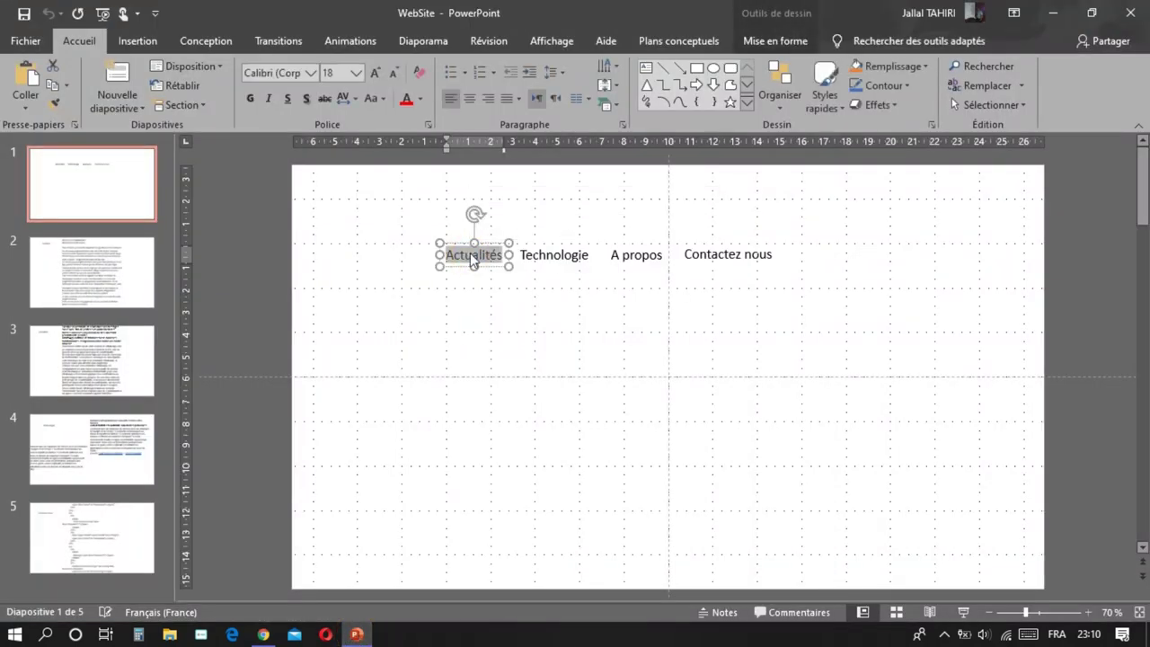
{"action": "left_click", "coordinate": [263, 635]}
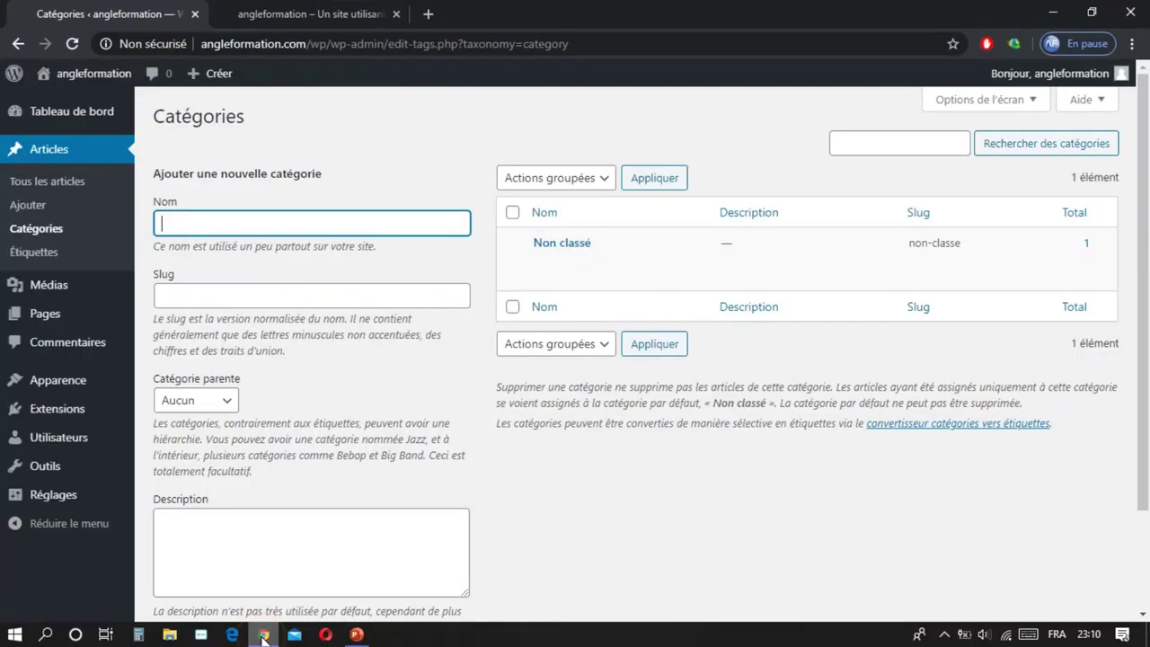
{"action": "right_click", "coordinate": [188, 228]}
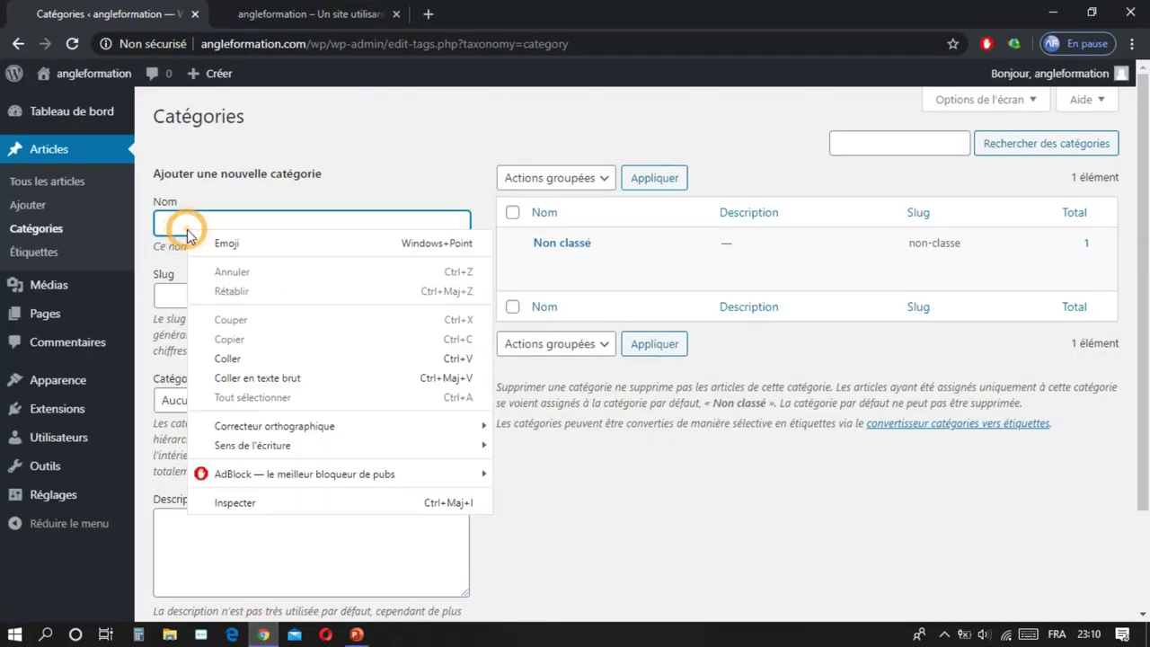
{"action": "left_click", "coordinate": [229, 358]}
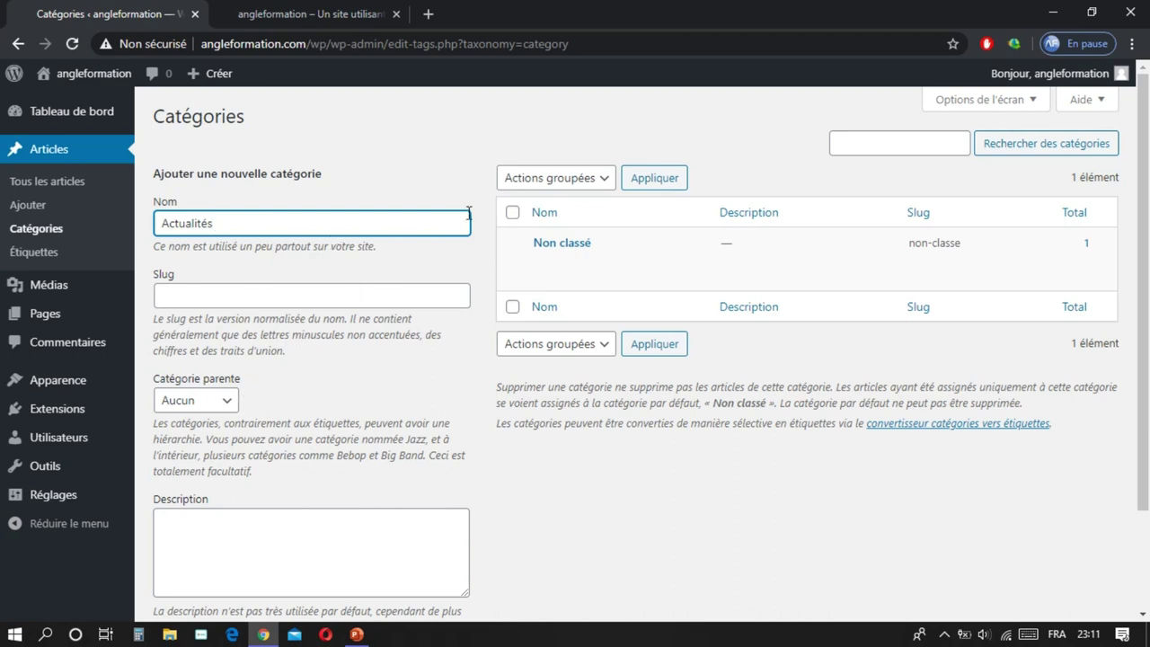
{"action": "scroll", "coordinate": [468, 213], "scroll_direction": "down", "scroll_amount": 3}
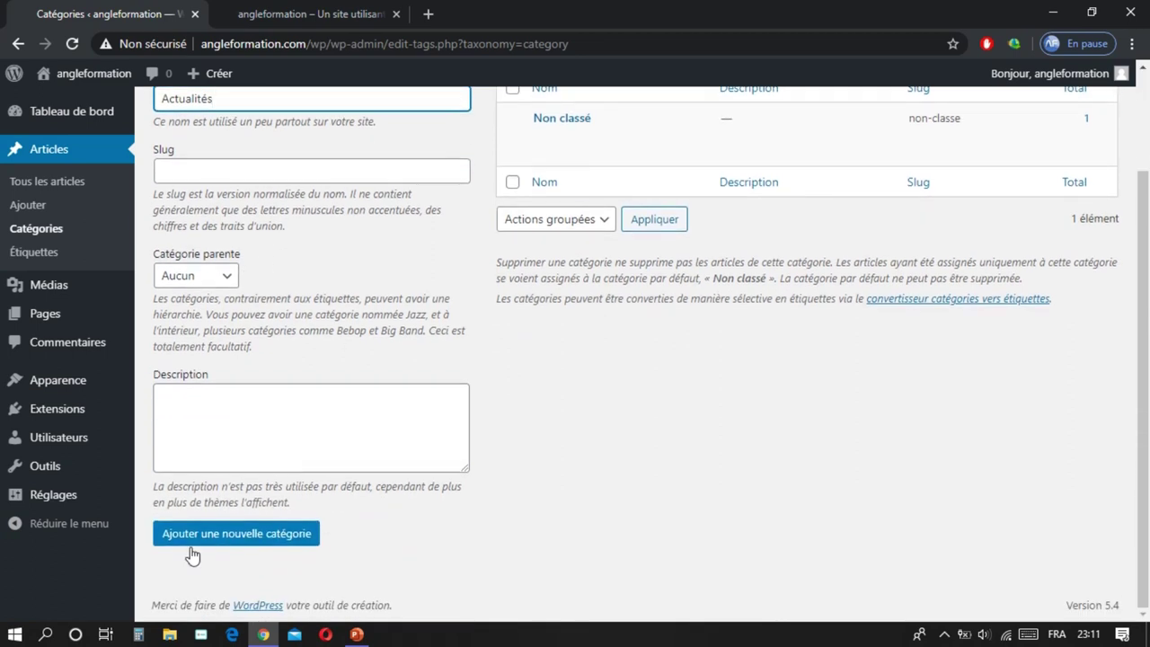
{"action": "left_click", "coordinate": [252, 535]}
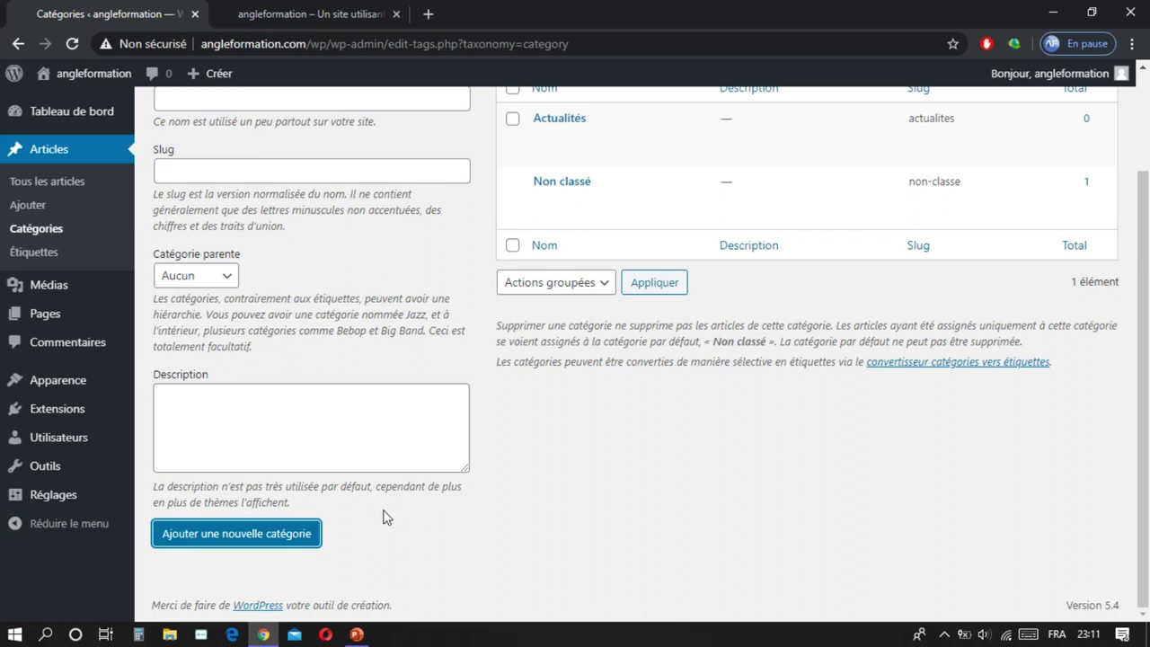
Step: Copy "Technologie" from the first PowerPoint slide and add it as a new WordPress category without a parent
{"action": "mouse_move", "coordinate": [547, 124]}
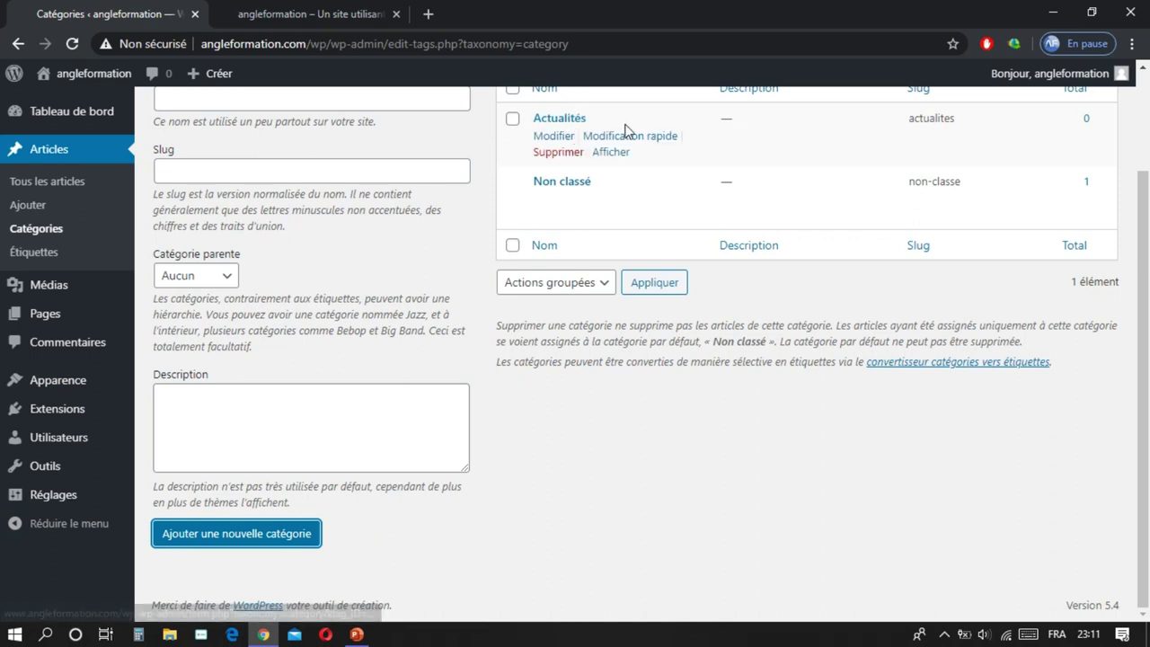
{"action": "scroll", "coordinate": [313, 215], "scroll_direction": "up", "scroll_amount": 2}
{"action": "left_click", "coordinate": [284, 228]}
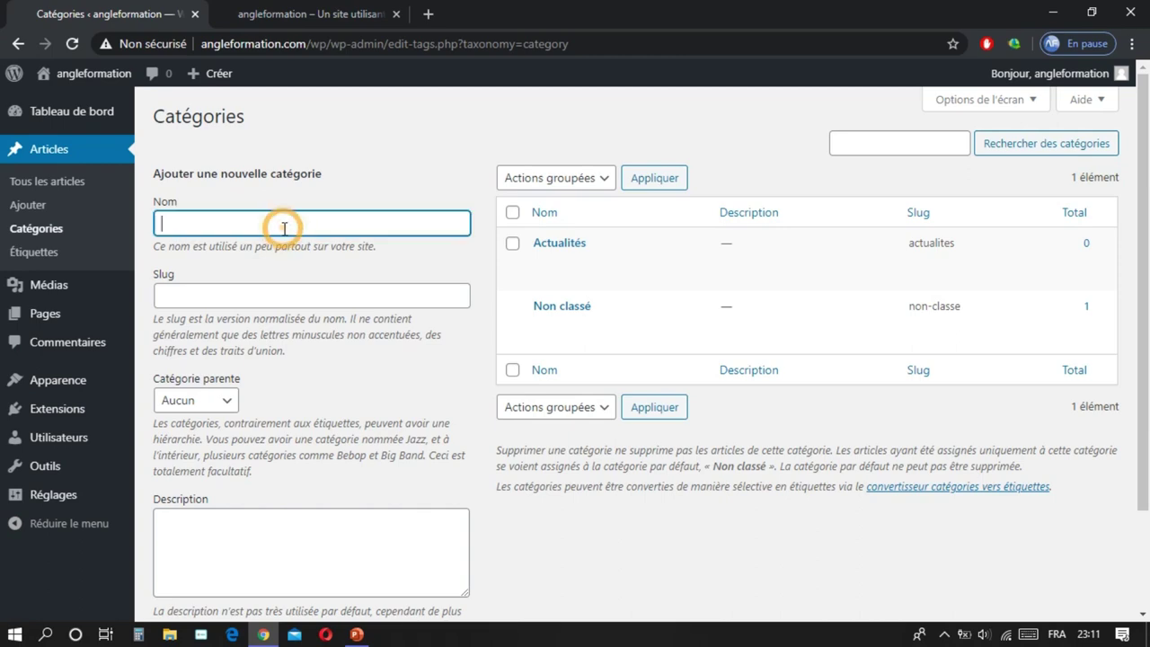
{"action": "left_click", "coordinate": [356, 634]}
{"action": "double_click", "coordinate": [550, 254]}
{"action": "key", "text": "ctrl+c"}
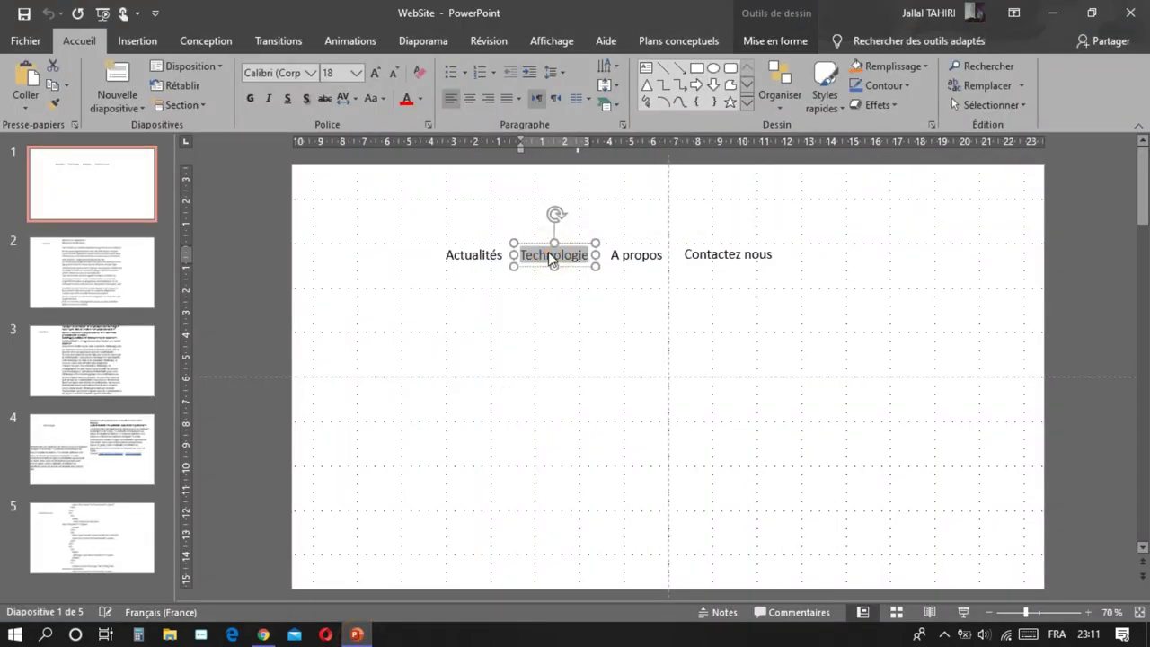
{"action": "left_click", "coordinate": [278, 636]}
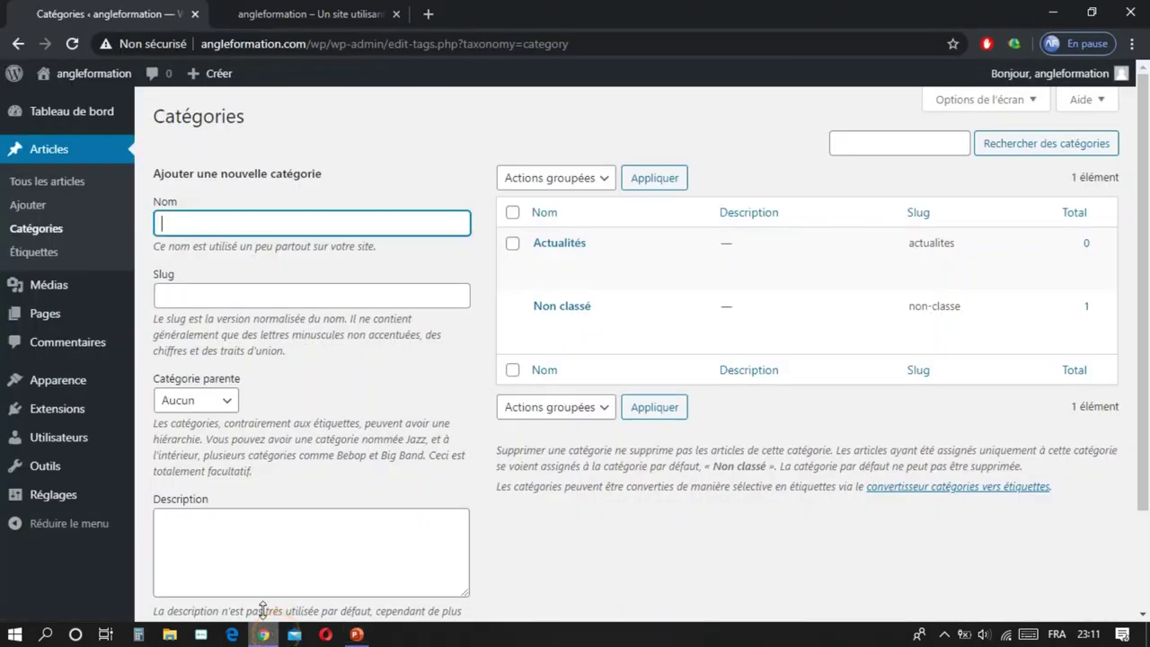
{"action": "left_click", "coordinate": [210, 218]}
{"action": "key", "text": "ctrl+v"}
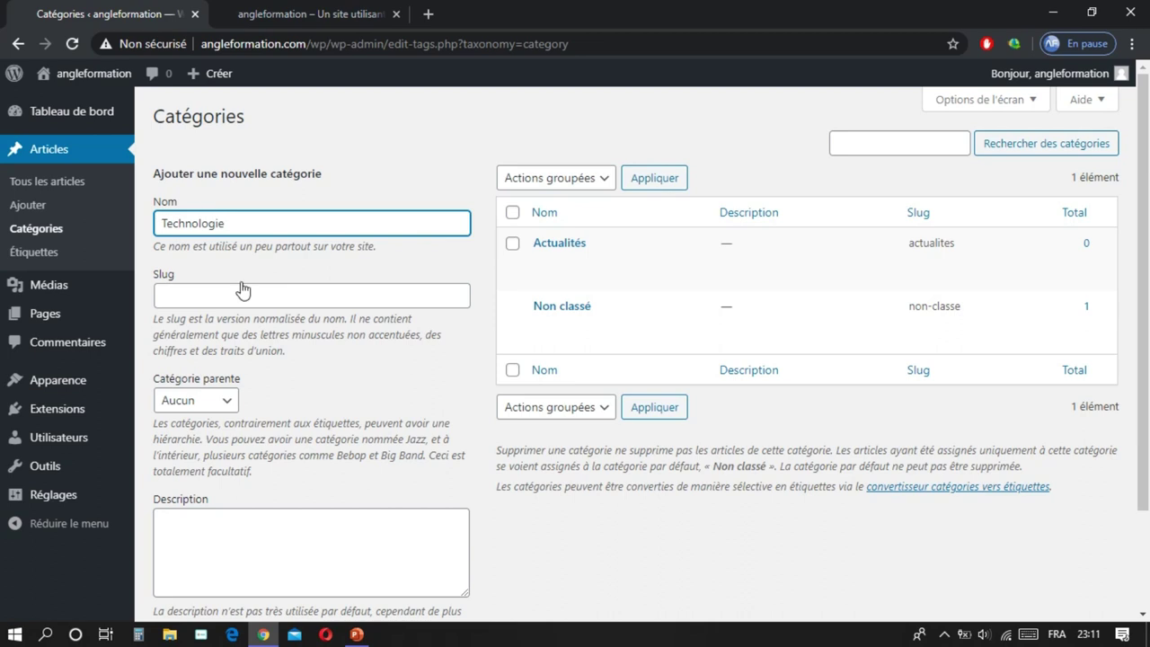
{"action": "scroll", "coordinate": [238, 286], "scroll_direction": "down", "scroll_amount": 3}
{"action": "left_click", "coordinate": [239, 542]}
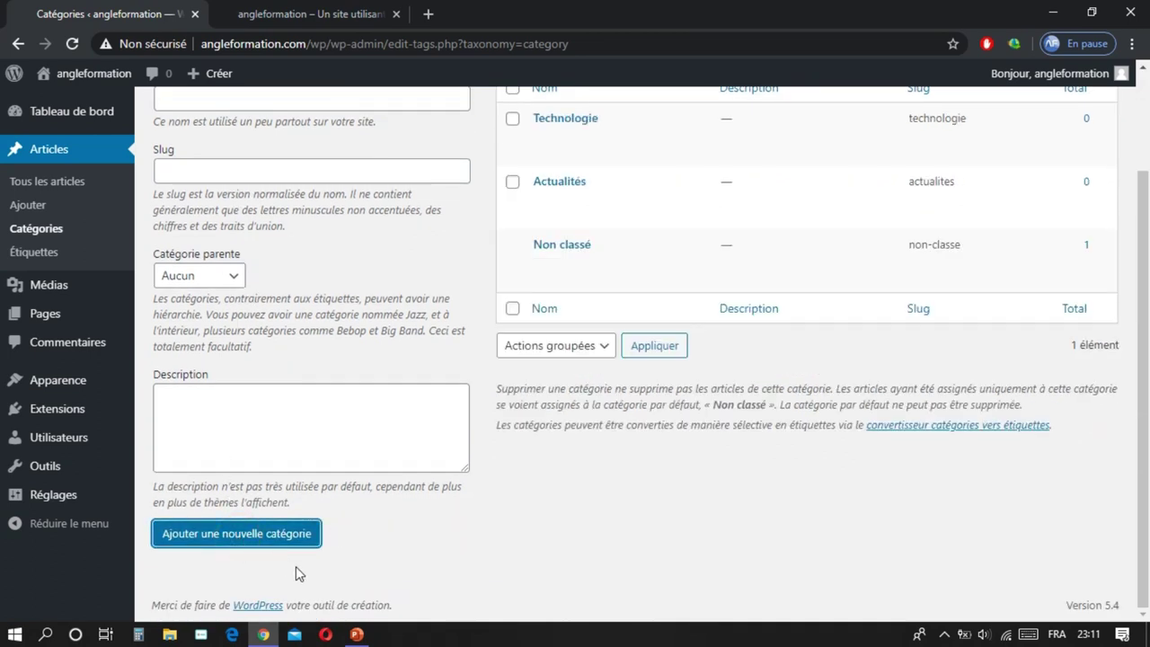
Step: Copy the full text "A propos" from the first PowerPoint slide and create a WordPress category with that name
{"action": "left_click", "coordinate": [356, 635]}
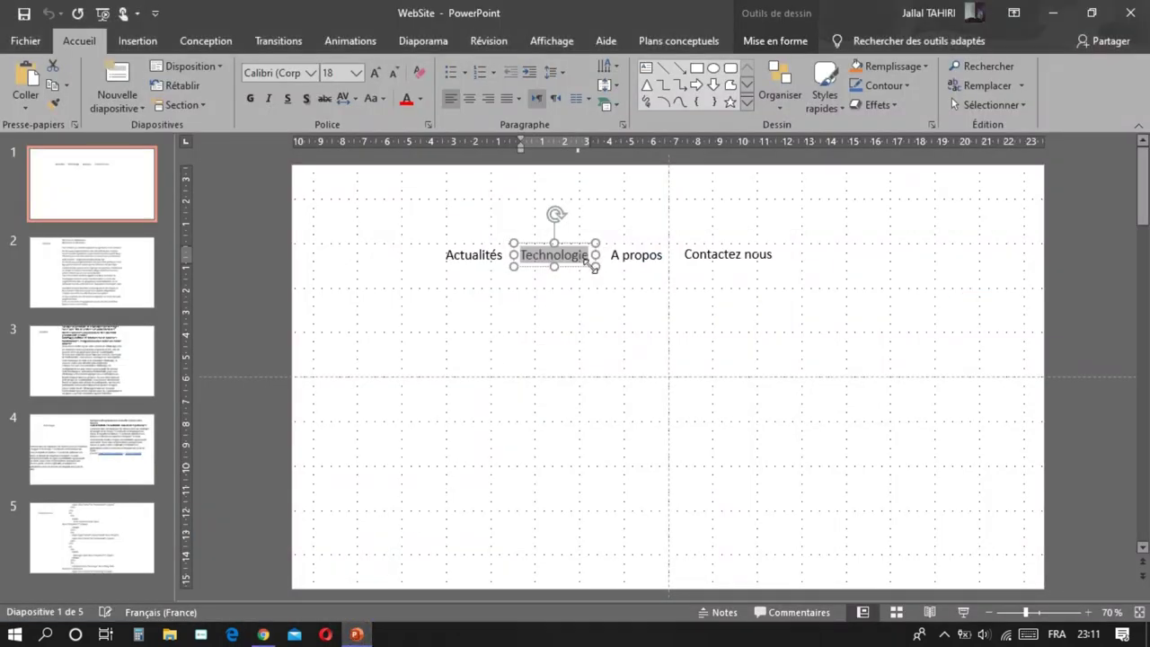
{"action": "double_click", "coordinate": [634, 255]}
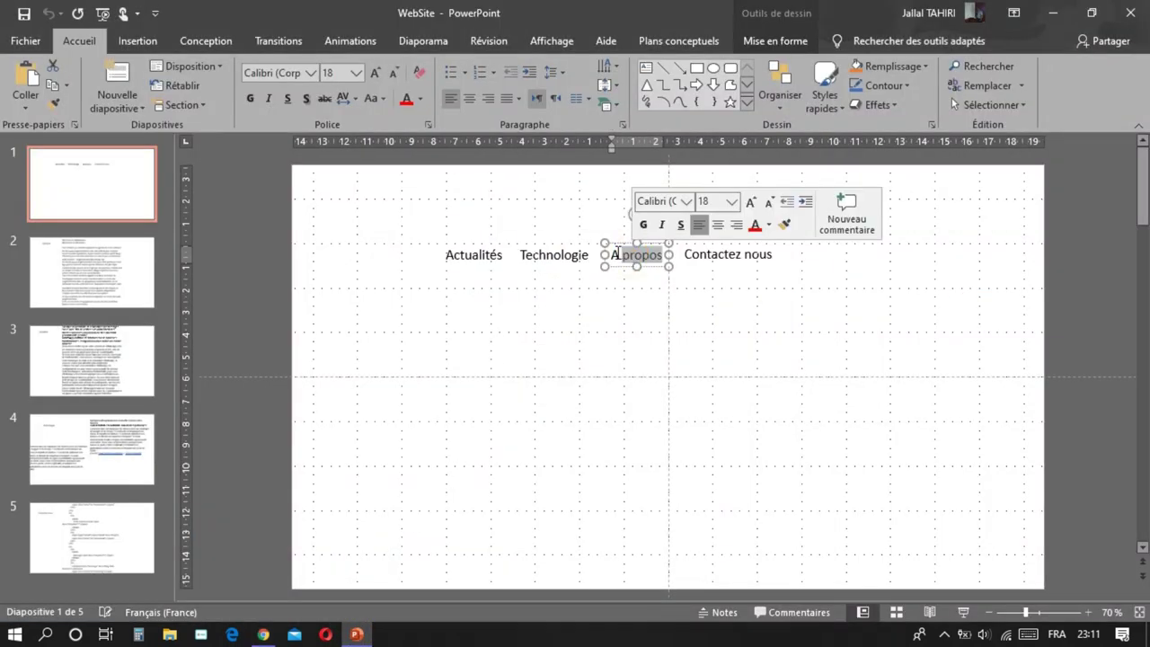
{"action": "left_click_drag", "start_coordinate": [613, 255], "coordinate": [661, 259]}
{"action": "key", "text": "ctrl+c"}
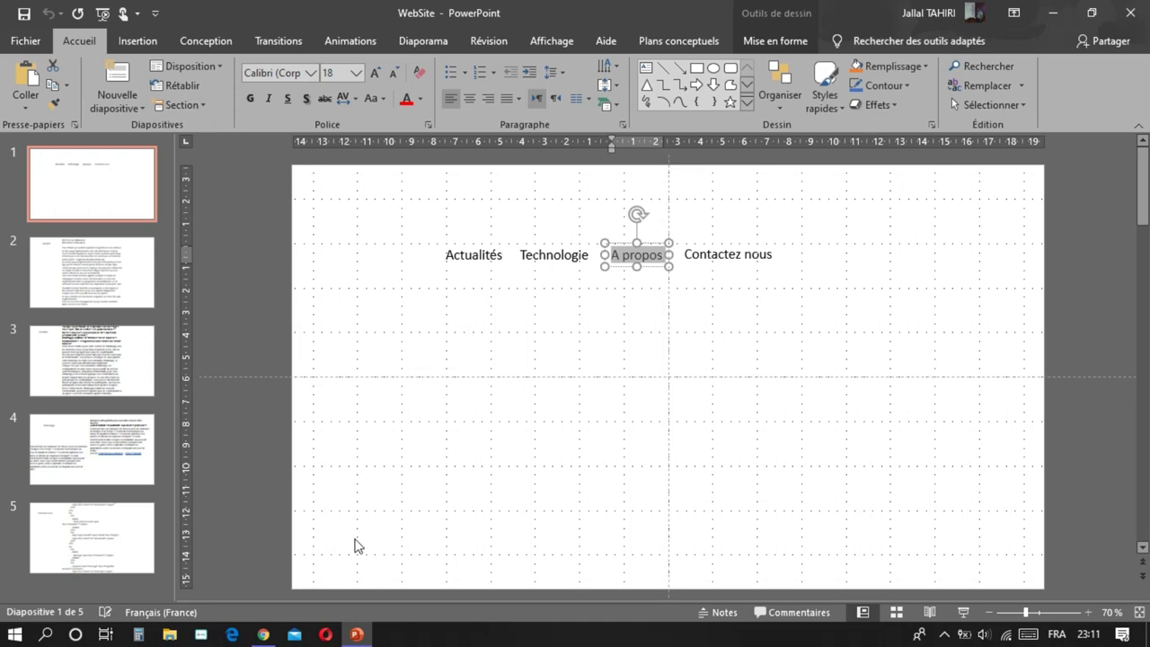
{"action": "left_click", "coordinate": [263, 634]}
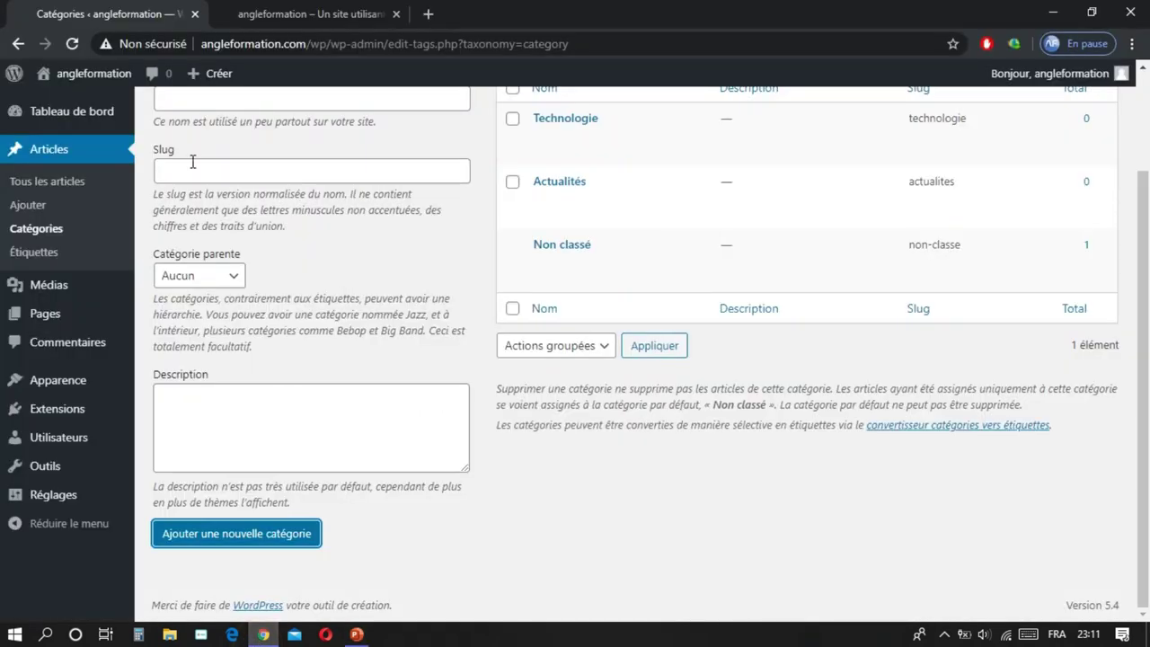
{"action": "scroll", "coordinate": [189, 169], "scroll_direction": "up", "scroll_amount": 2}
{"action": "left_click", "coordinate": [200, 221]}
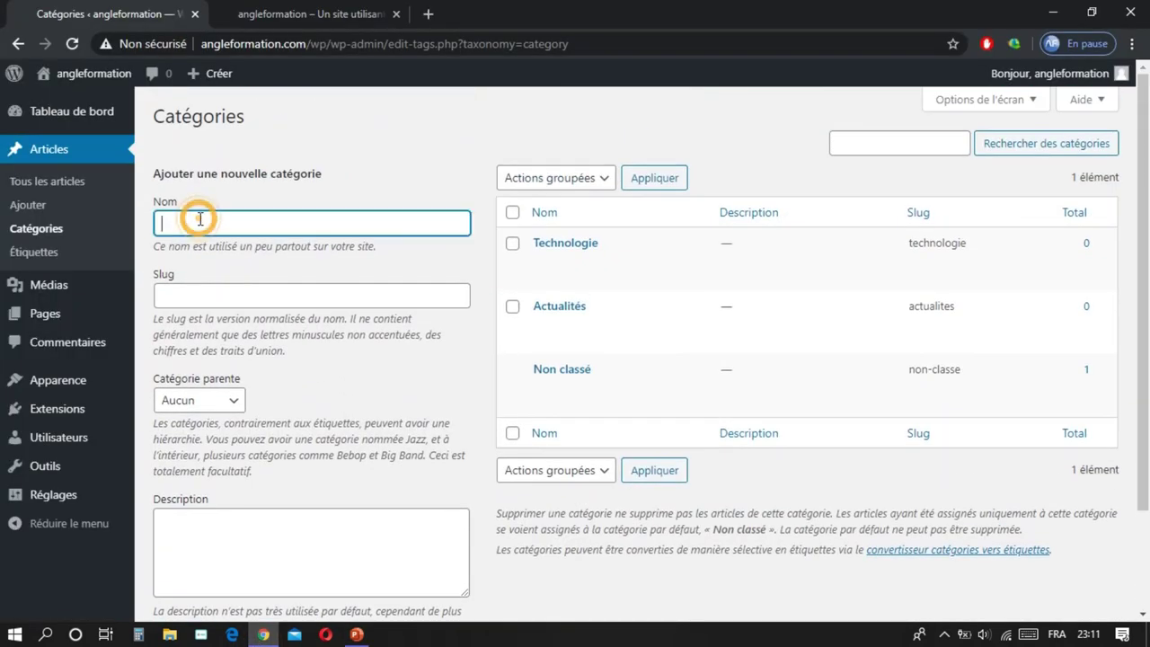
{"action": "key", "text": "ctrl+v"}
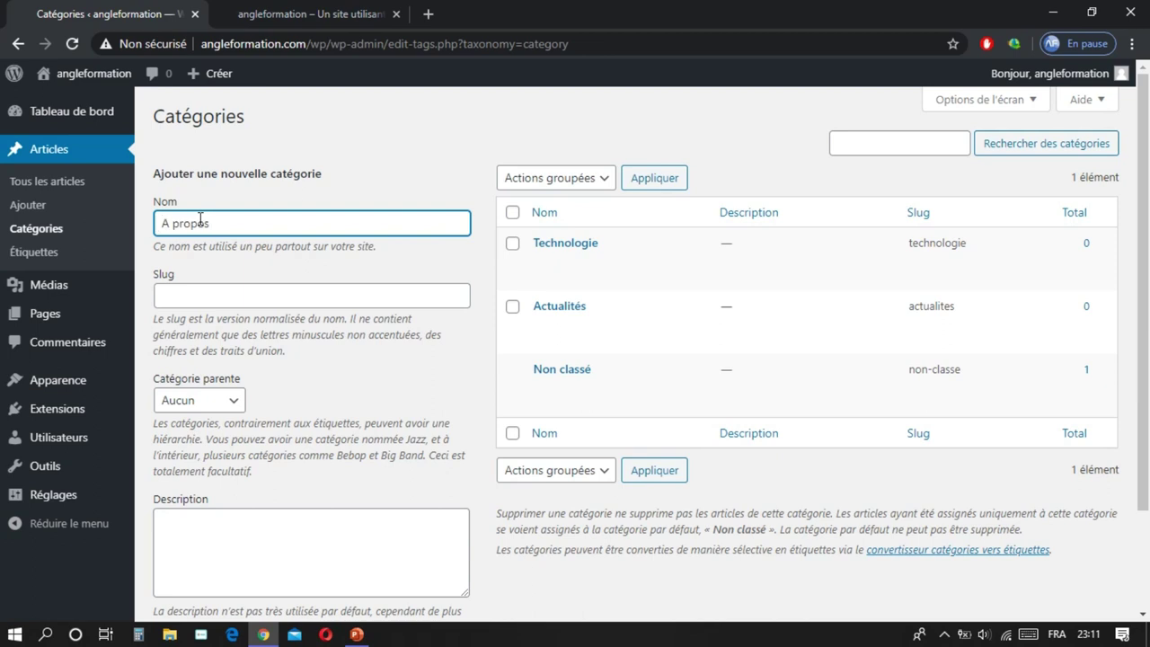
{"action": "scroll", "coordinate": [426, 457], "scroll_direction": "down", "scroll_amount": 2}
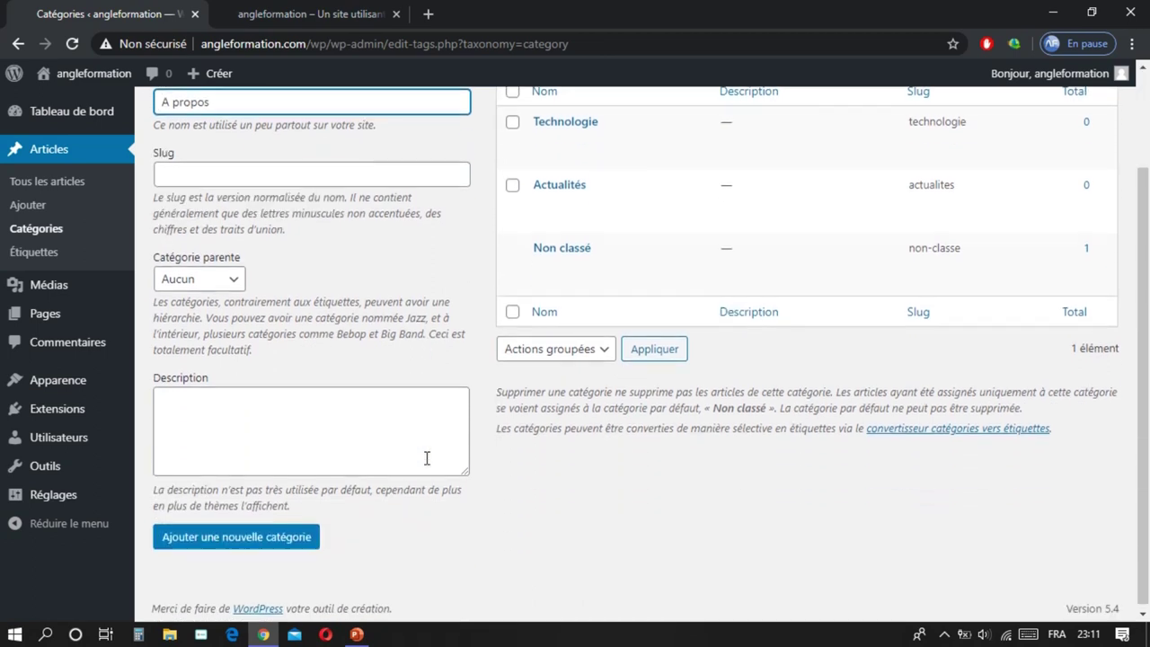
{"action": "left_click", "coordinate": [288, 535]}
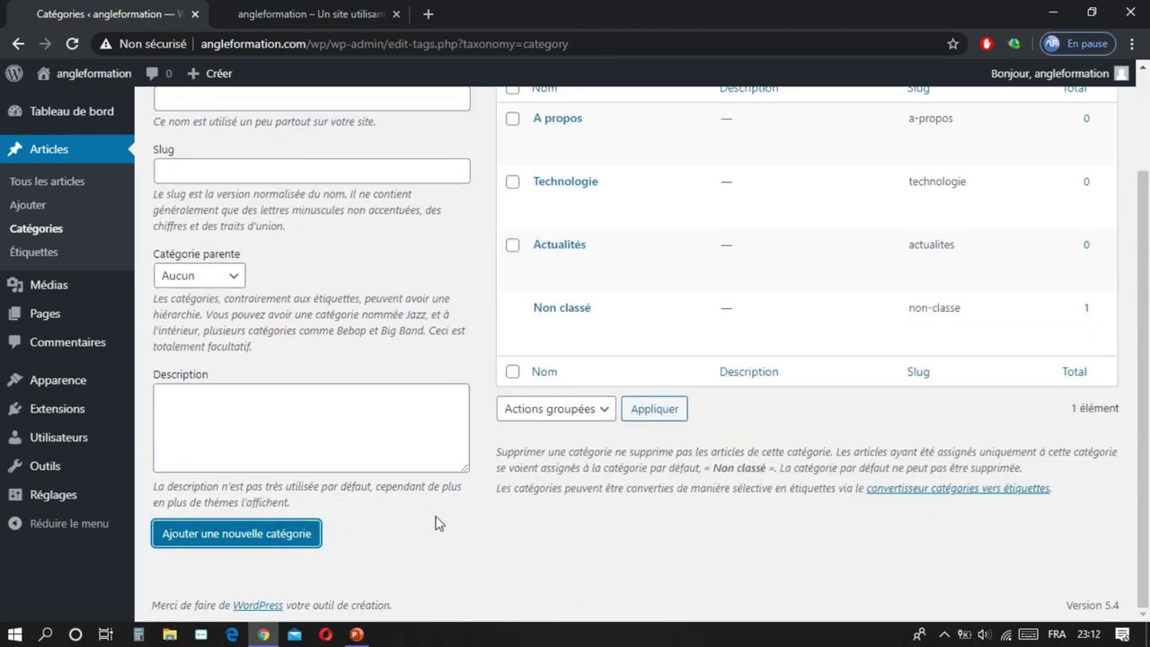
Step: Compare the WordPress category list with the planned sections on the first PowerPoint slide, including "Contactez nous", and return to the browser
{"action": "scroll", "coordinate": [539, 552], "scroll_direction": "up", "scroll_amount": 1}
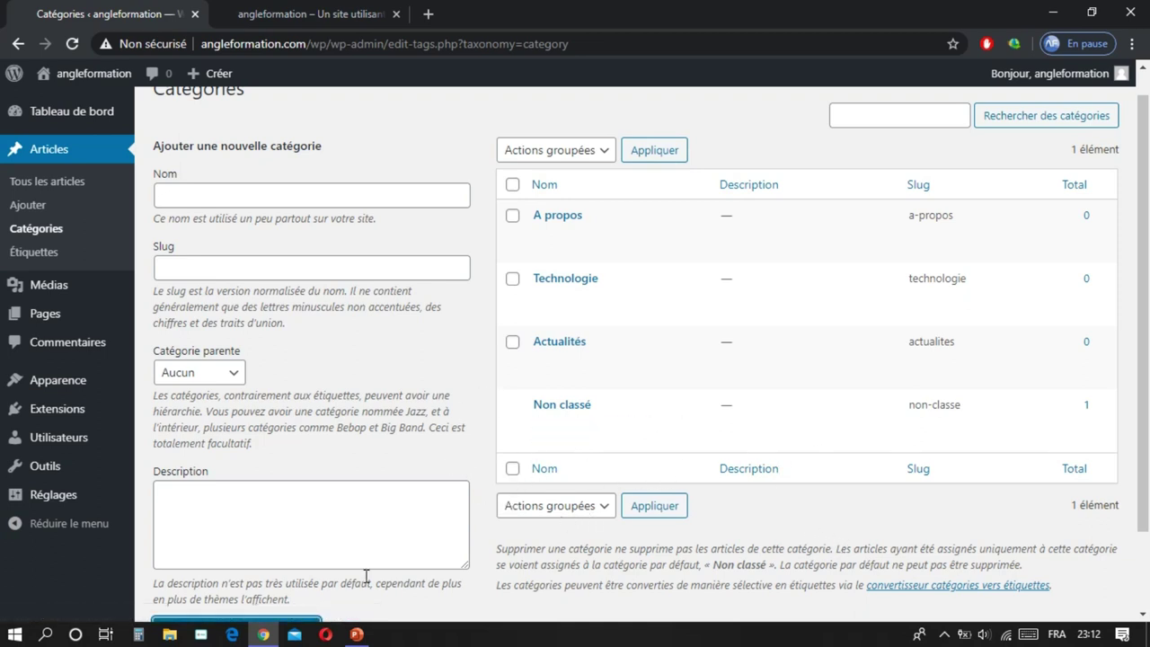
{"action": "left_click", "coordinate": [353, 635]}
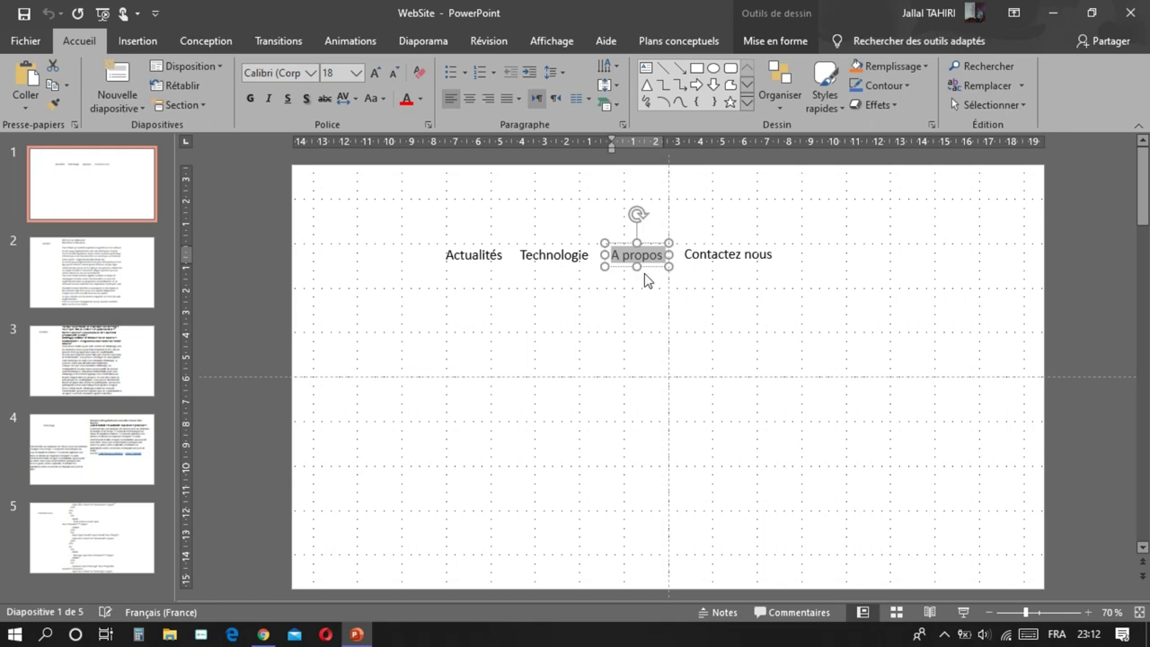
{"action": "double_click", "coordinate": [727, 259]}
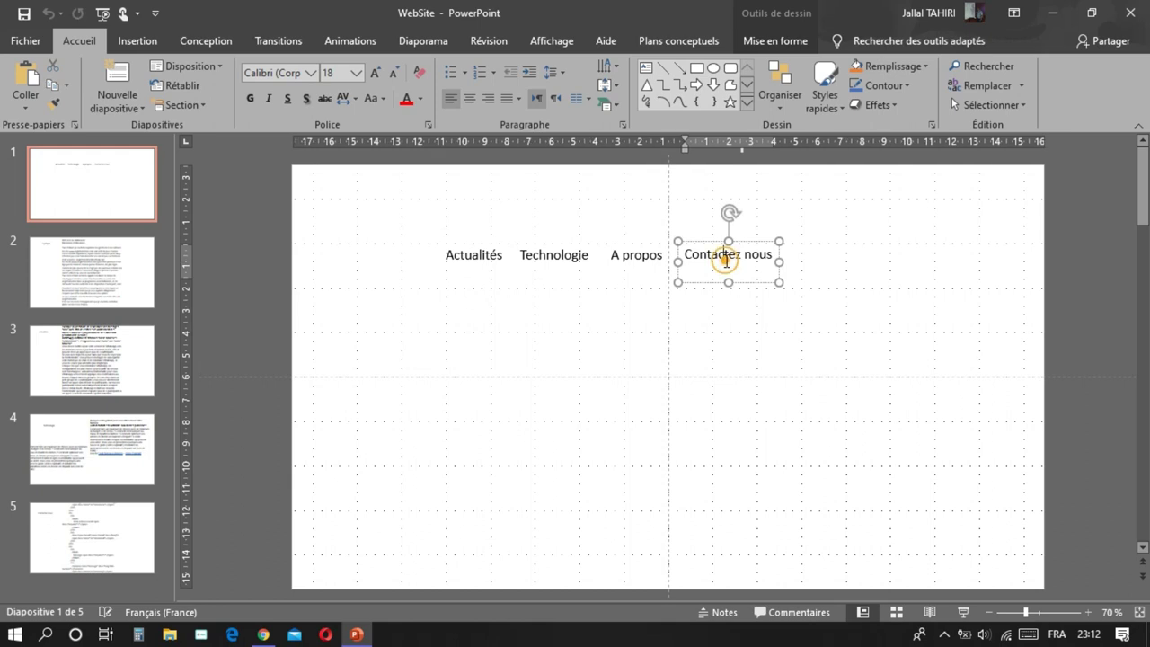
{"action": "left_click", "coordinate": [752, 314]}
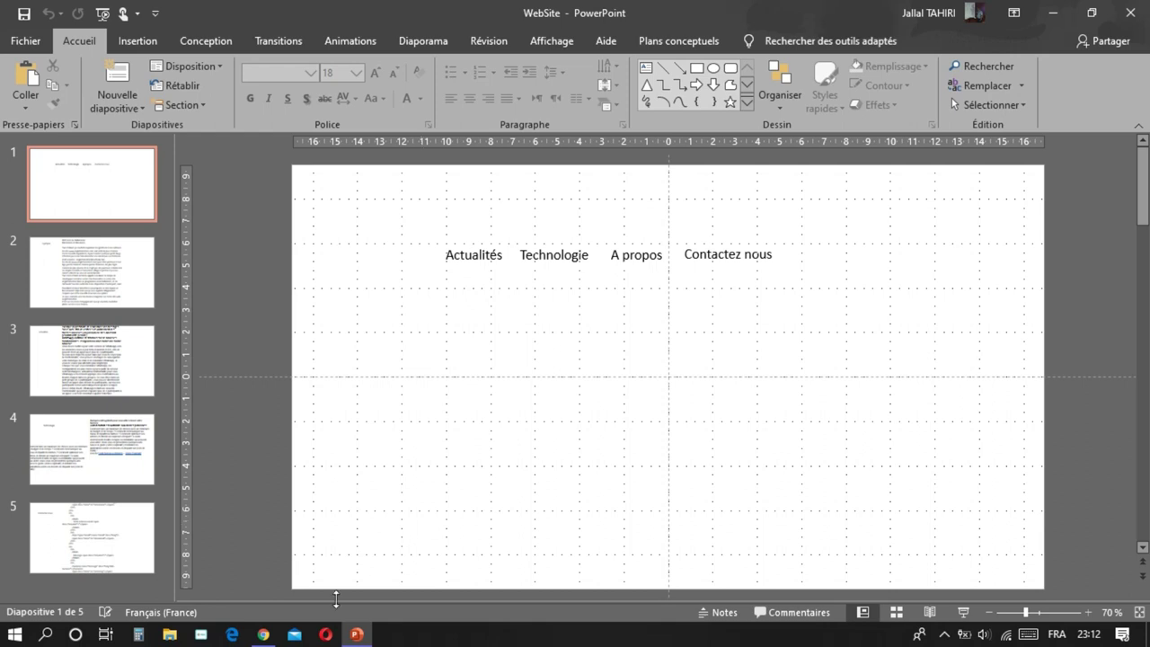
{"action": "left_click", "coordinate": [263, 635]}
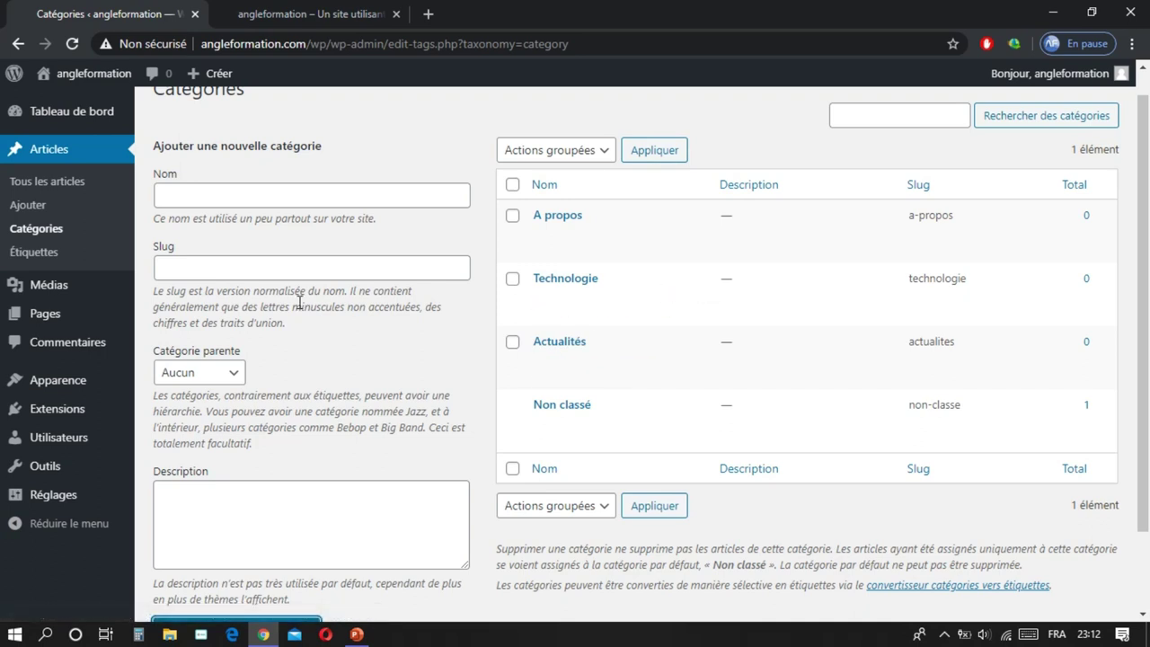
Step: Create a new WordPress navigation menu named "MenuA"
{"action": "mouse_move", "coordinate": [74, 475]}
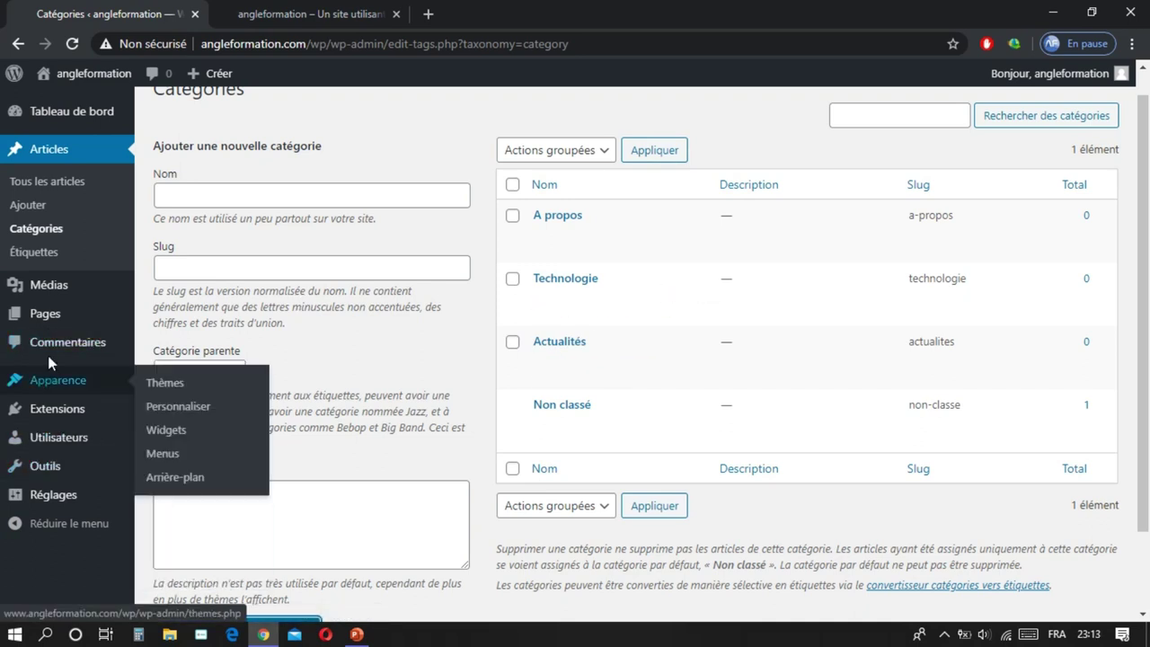
{"action": "mouse_move", "coordinate": [59, 385]}
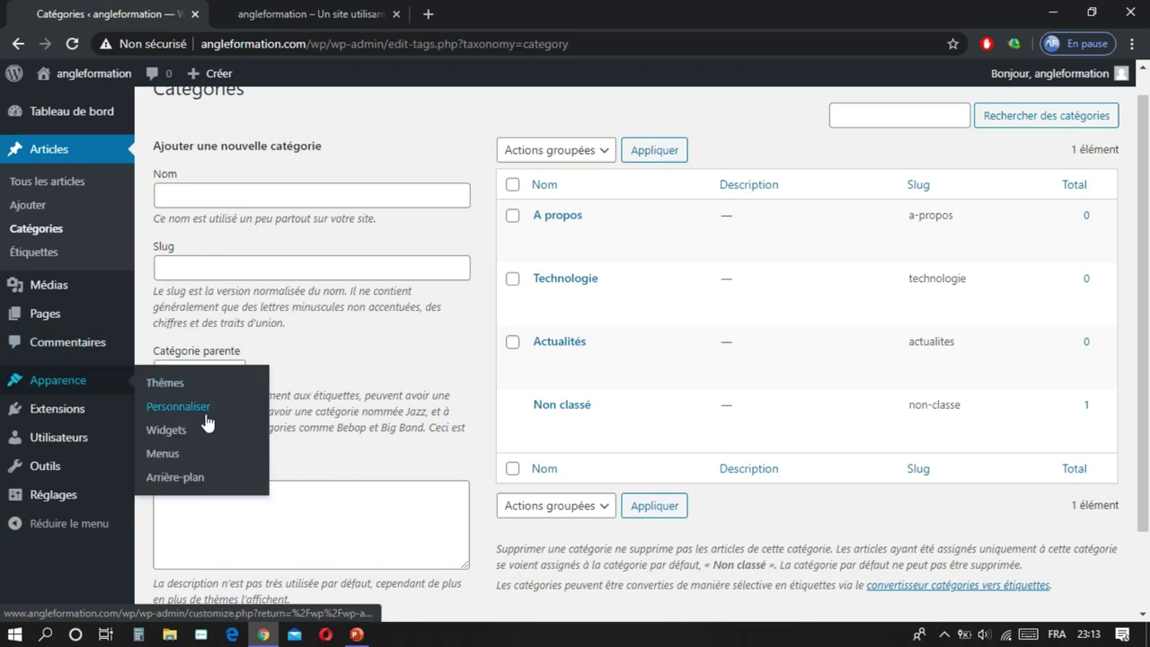
{"action": "left_click", "coordinate": [169, 453]}
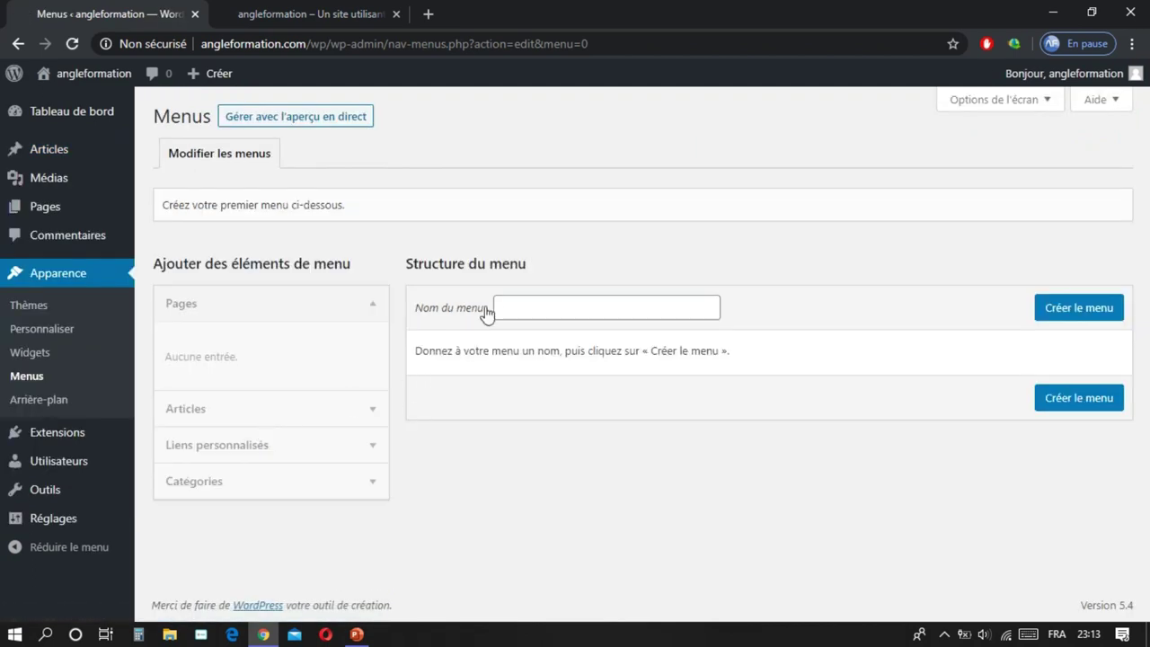
{"action": "left_click", "coordinate": [515, 301]}
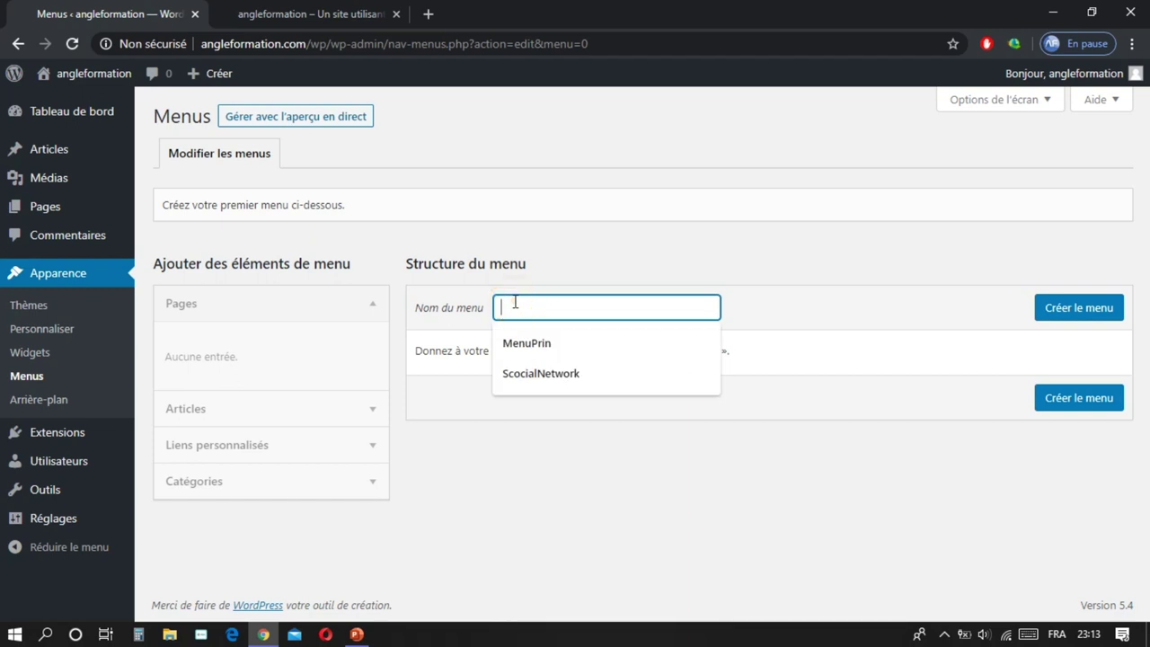
{"action": "type", "text": "Menu"}
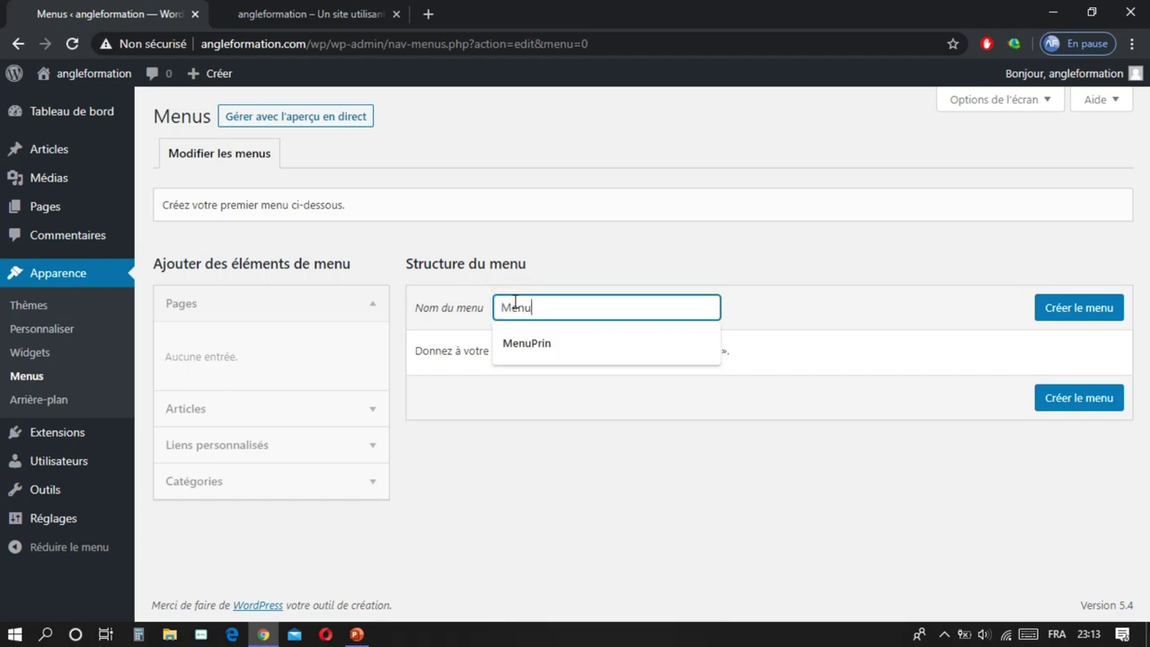
{"action": "type", "text": "A"}
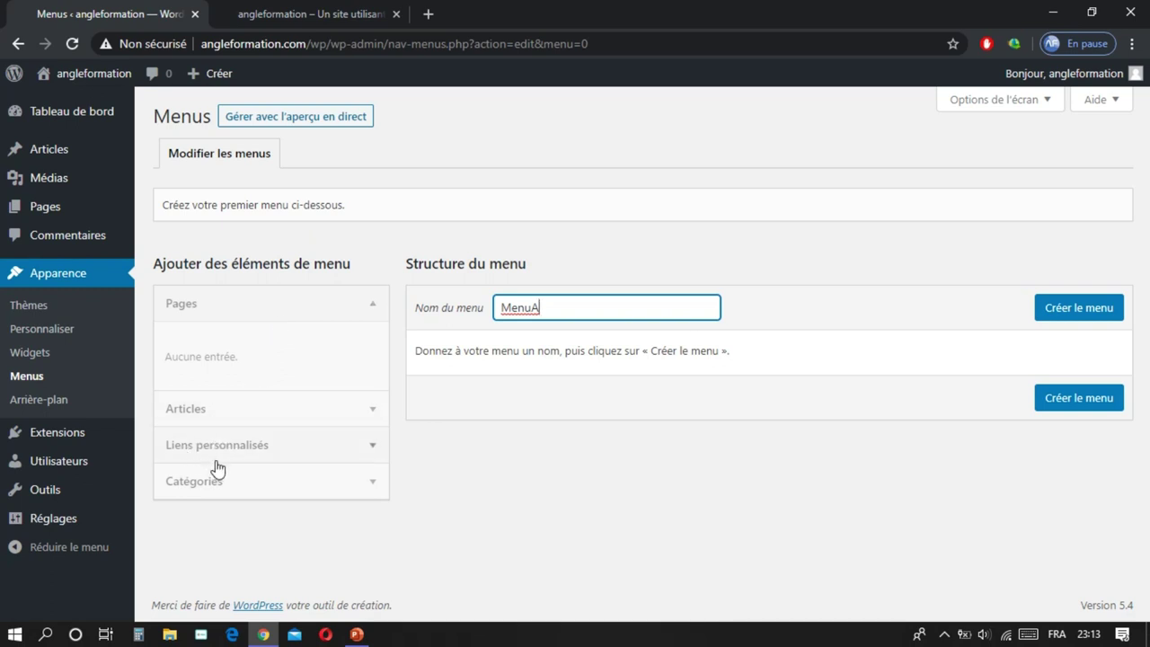
{"action": "left_click", "coordinate": [253, 485]}
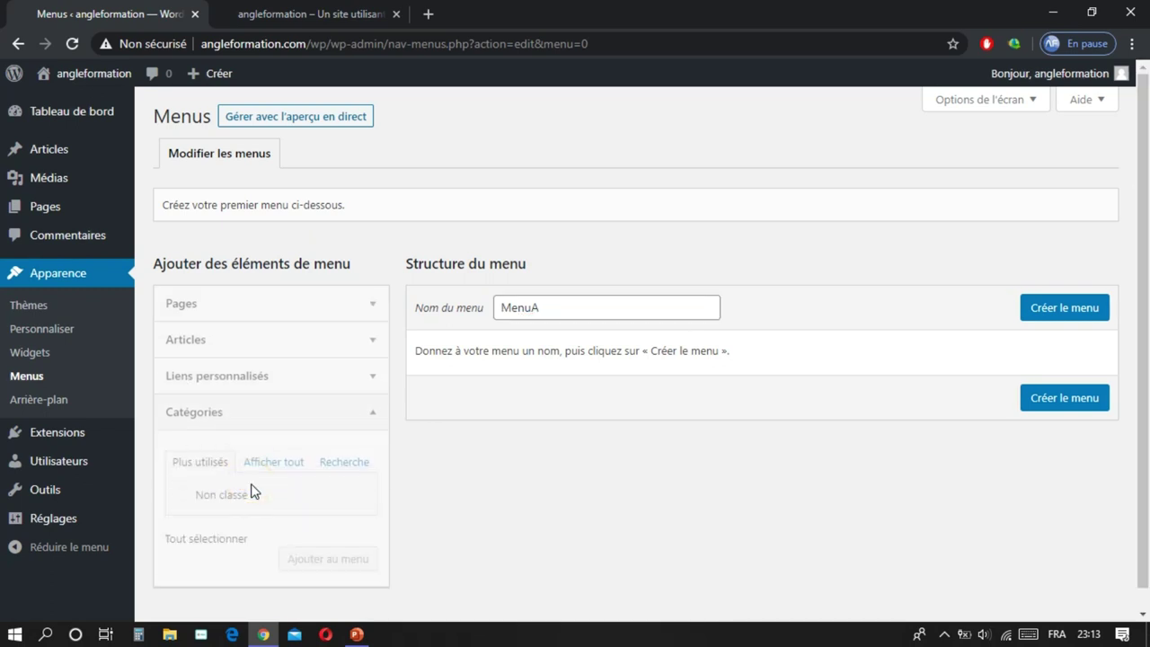
{"action": "scroll", "coordinate": [252, 493], "scroll_direction": "down", "scroll_amount": 1}
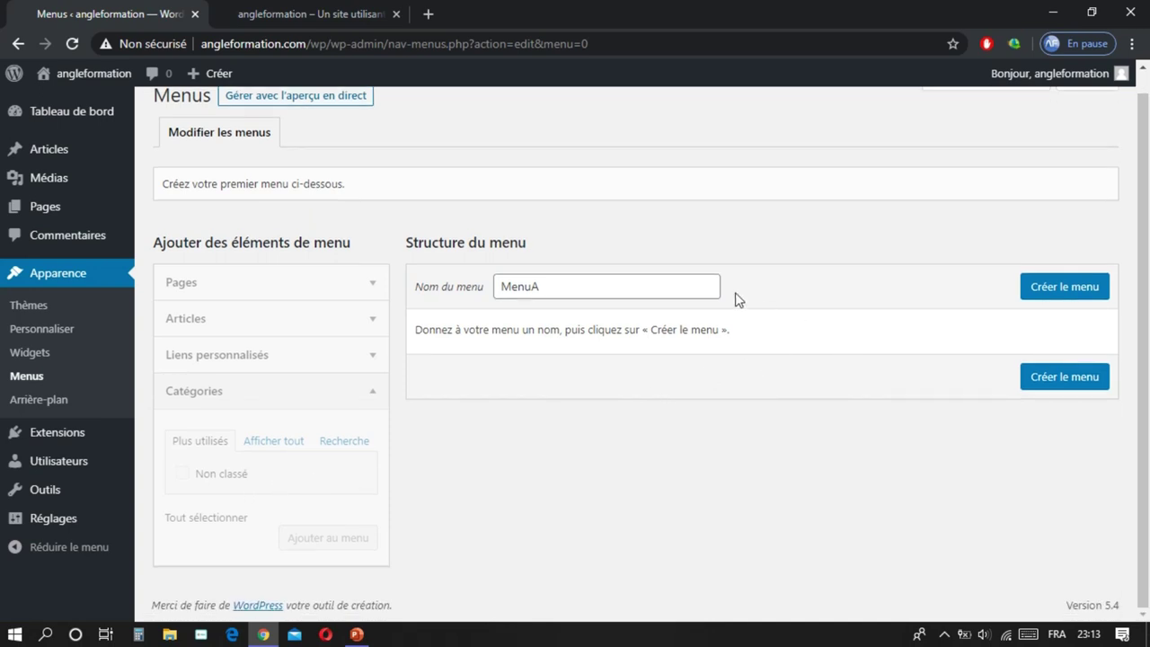
{"action": "left_click", "coordinate": [690, 284]}
{"action": "left_click", "coordinate": [1055, 290]}
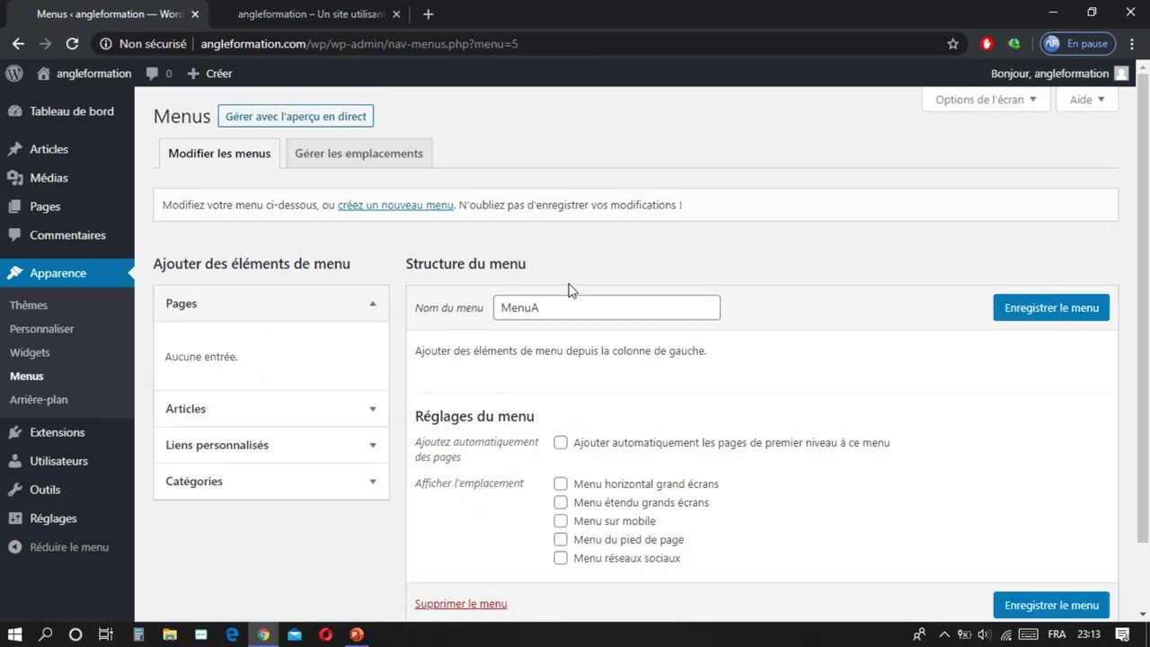
Step: Add the categories A propos, Actualités and Technologie to MenuA, leaving out Non classé, and save the menu
{"action": "scroll", "coordinate": [517, 404], "scroll_direction": "down", "scroll_amount": 1}
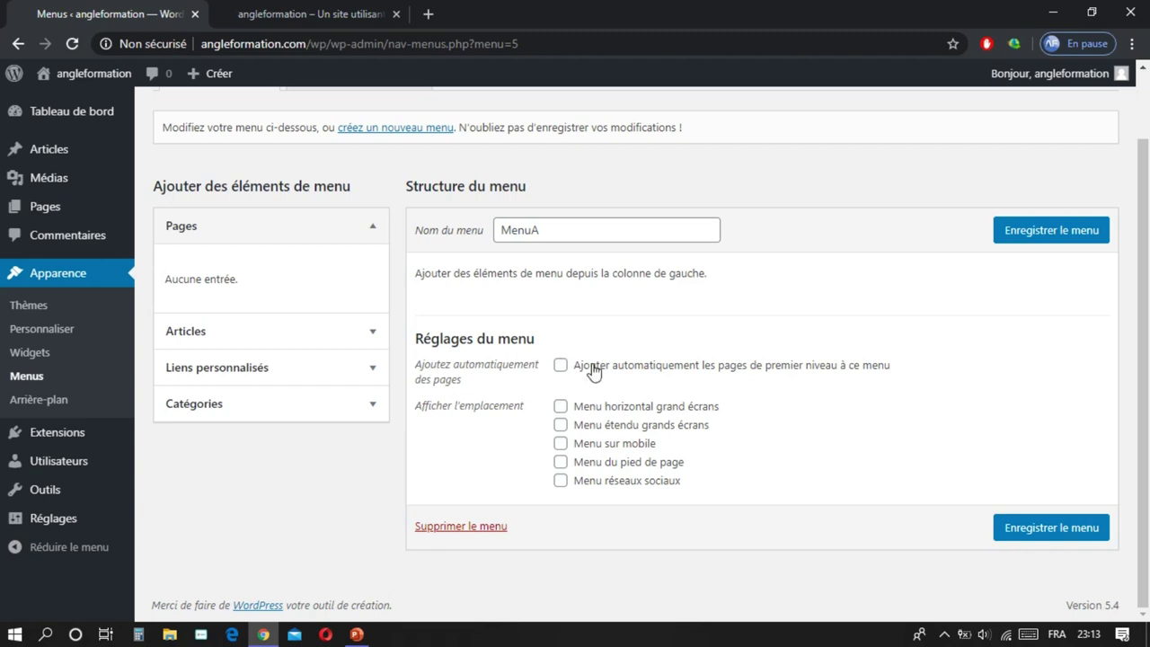
{"action": "left_click", "coordinate": [370, 407]}
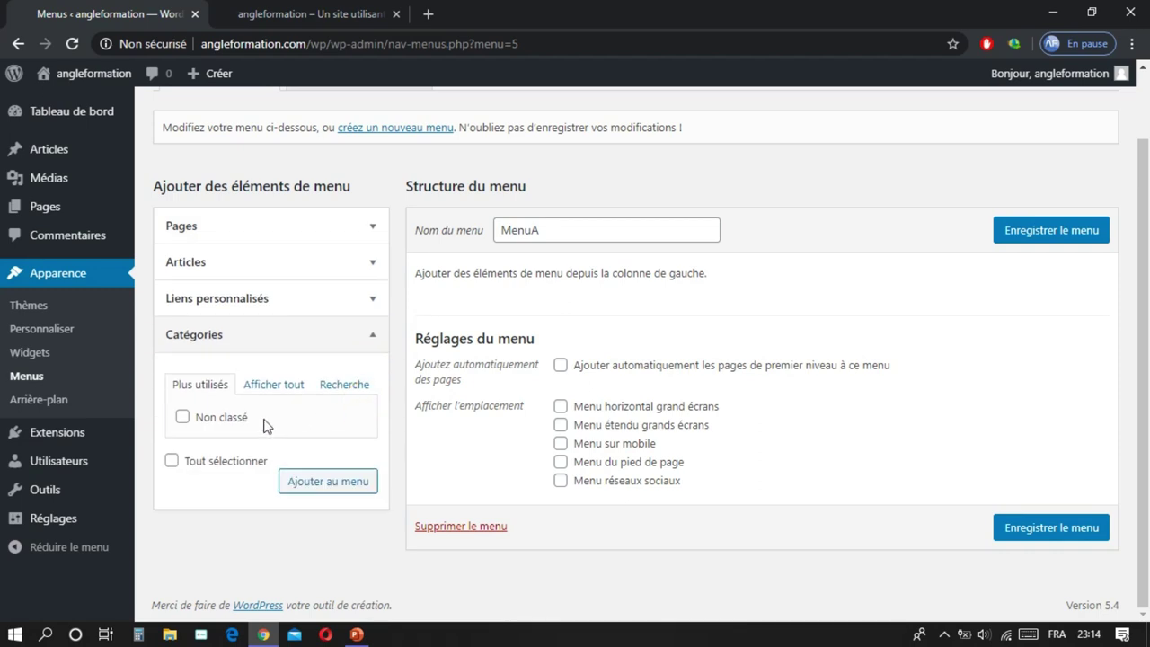
{"action": "left_click", "coordinate": [281, 382]}
{"action": "left_click", "coordinate": [181, 417]}
{"action": "left_click", "coordinate": [184, 438]}
{"action": "left_click", "coordinate": [182, 456]}
{"action": "left_click", "coordinate": [182, 477]}
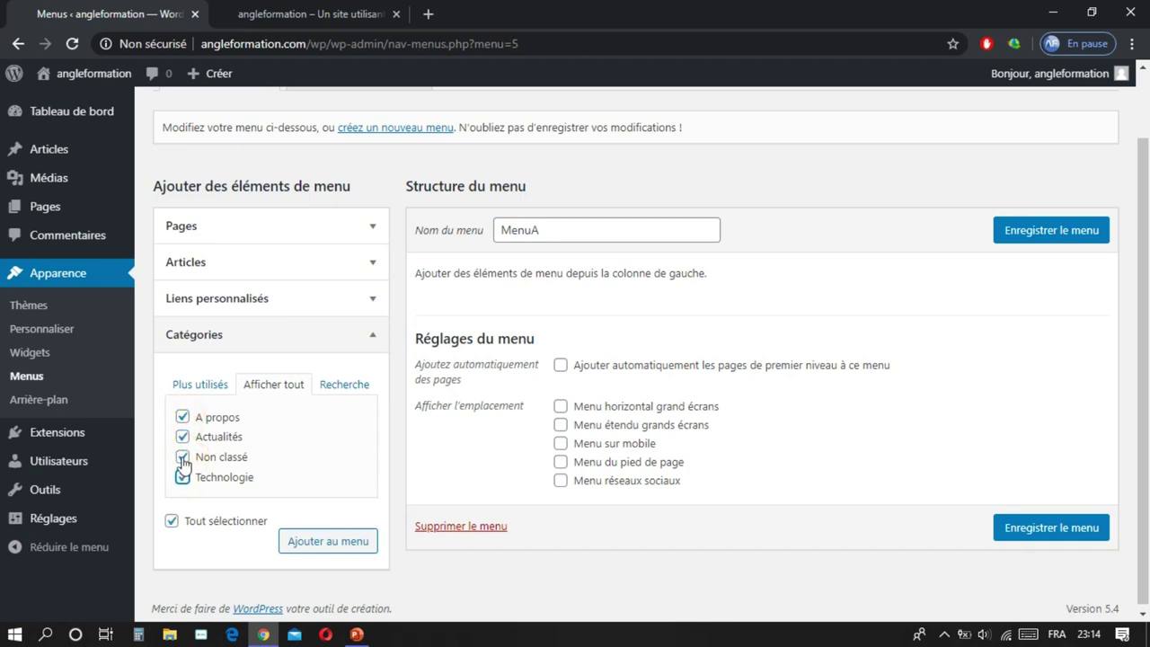
{"action": "left_click", "coordinate": [182, 456]}
{"action": "left_click", "coordinate": [326, 544]}
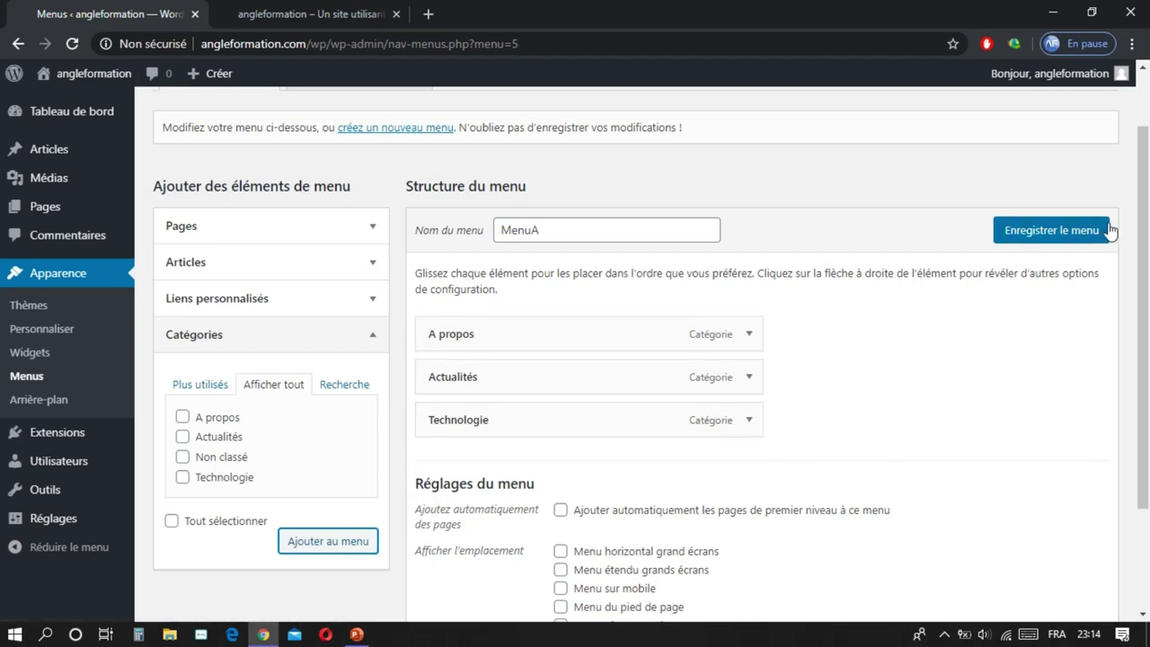
{"action": "left_click", "coordinate": [1051, 231]}
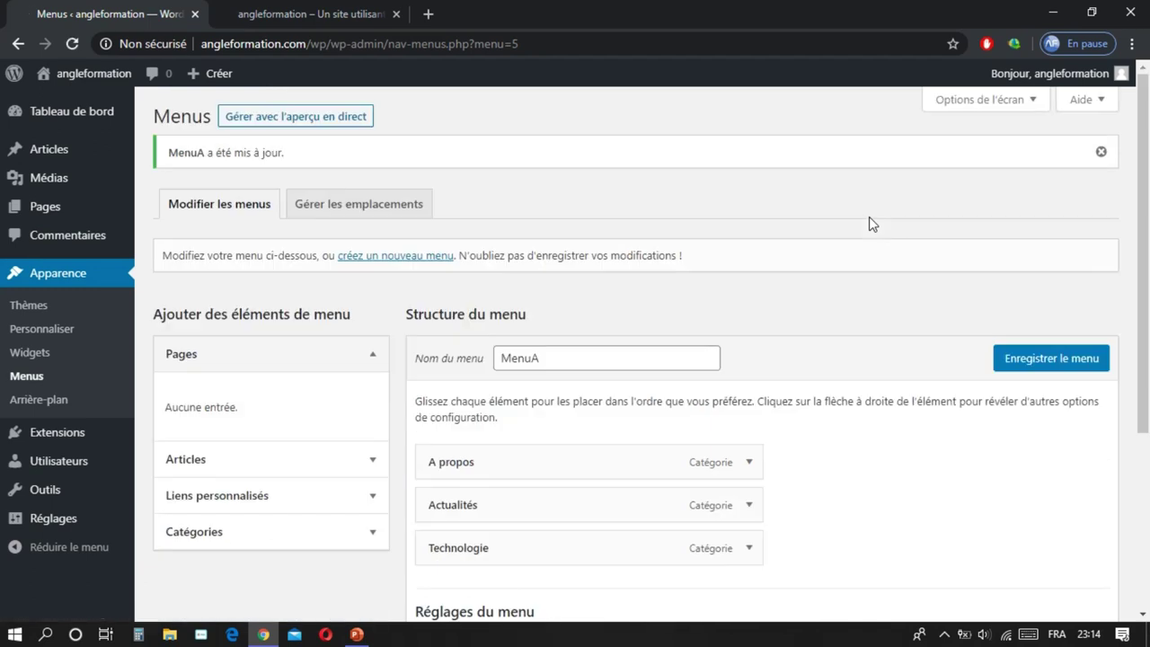
Step: Reload the site's home page to check for the new menu, and review MenuA's items and display location settings
{"action": "left_click", "coordinate": [320, 14]}
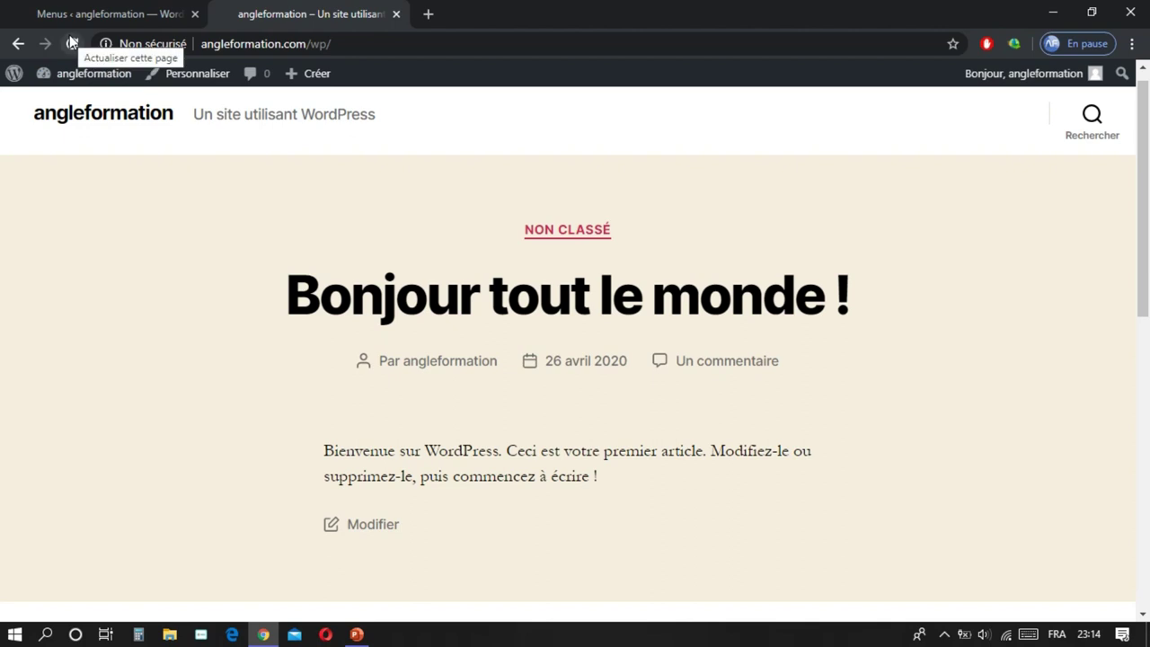
{"action": "left_click", "coordinate": [71, 43]}
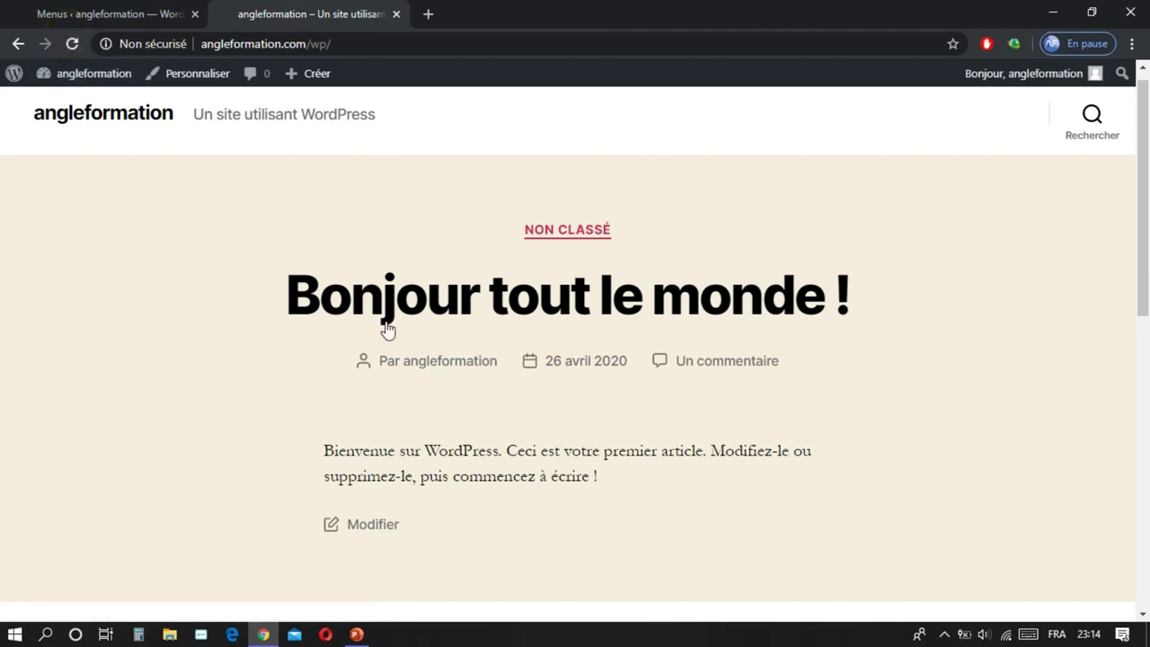
{"action": "scroll", "coordinate": [471, 359], "scroll_direction": "down", "scroll_amount": 4}
{"action": "scroll", "coordinate": [470, 362], "scroll_direction": "down", "scroll_amount": 2}
{"action": "scroll", "coordinate": [470, 362], "scroll_direction": "up", "scroll_amount": 5}
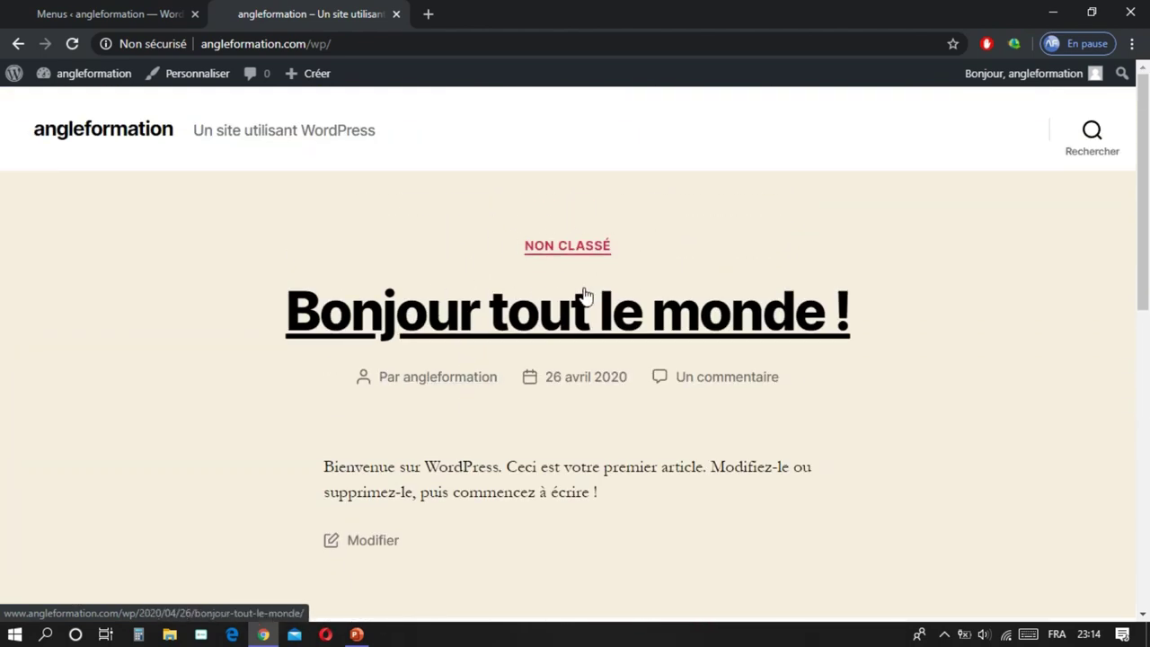
{"action": "left_click", "coordinate": [86, 11]}
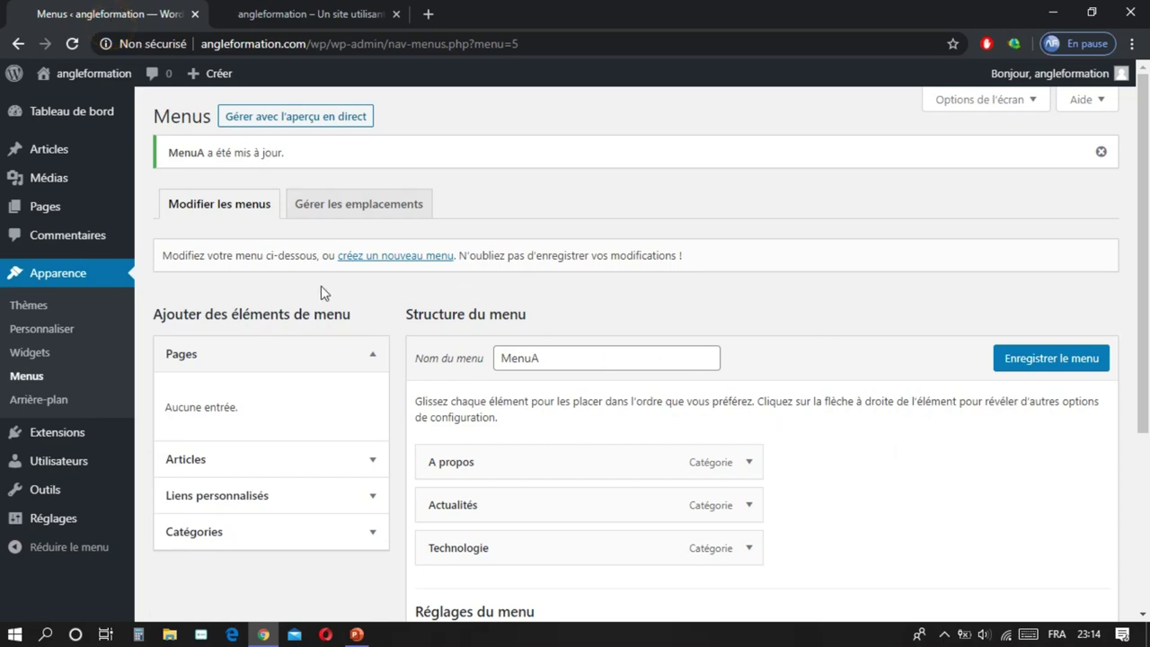
{"action": "scroll", "coordinate": [328, 296], "scroll_direction": "down", "scroll_amount": 3}
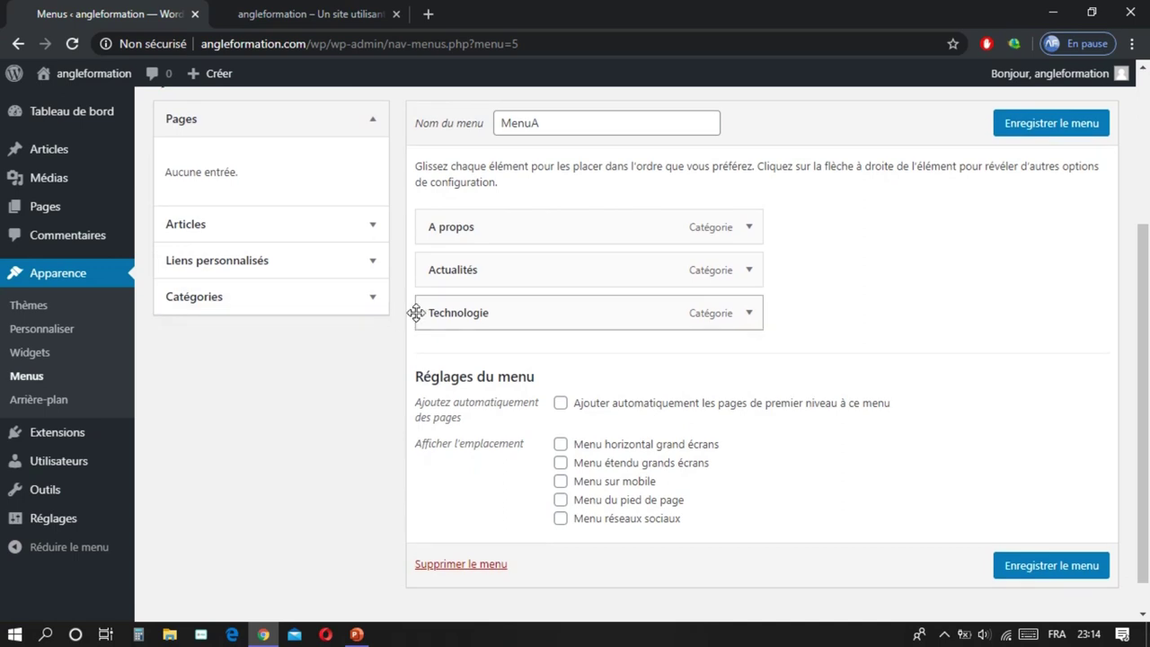
{"action": "scroll", "coordinate": [416, 313], "scroll_direction": "up", "scroll_amount": 3}
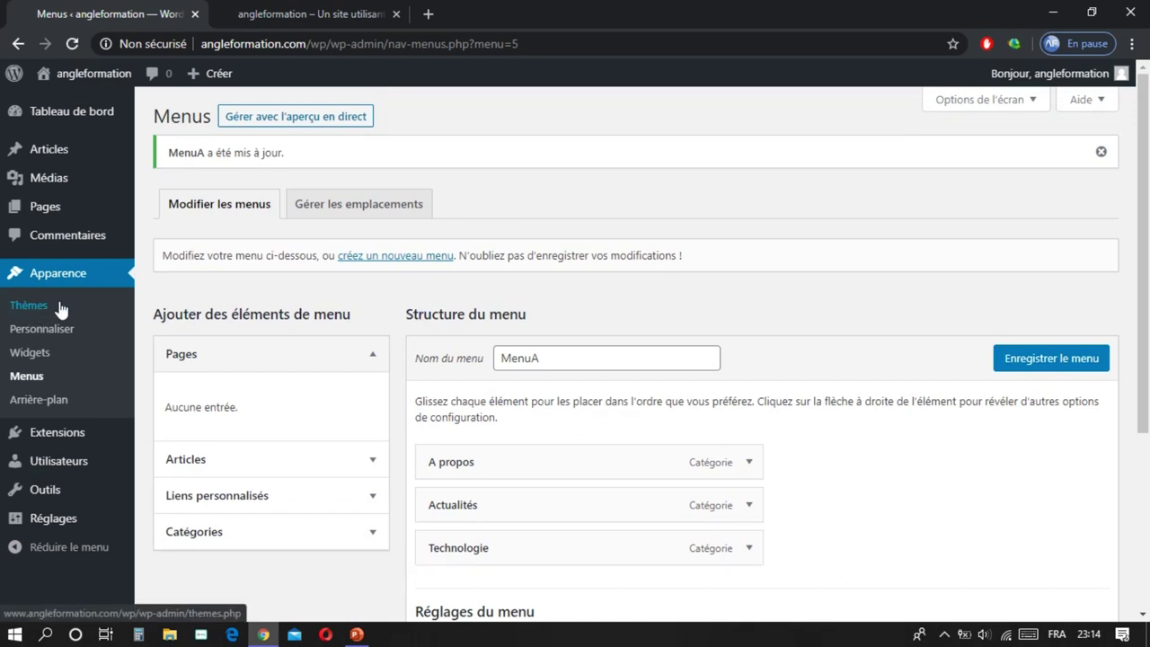
Step: Search the installed themes for "magazine mad" and activate the Madd Magazine theme
{"action": "mouse_move", "coordinate": [234, 76]}
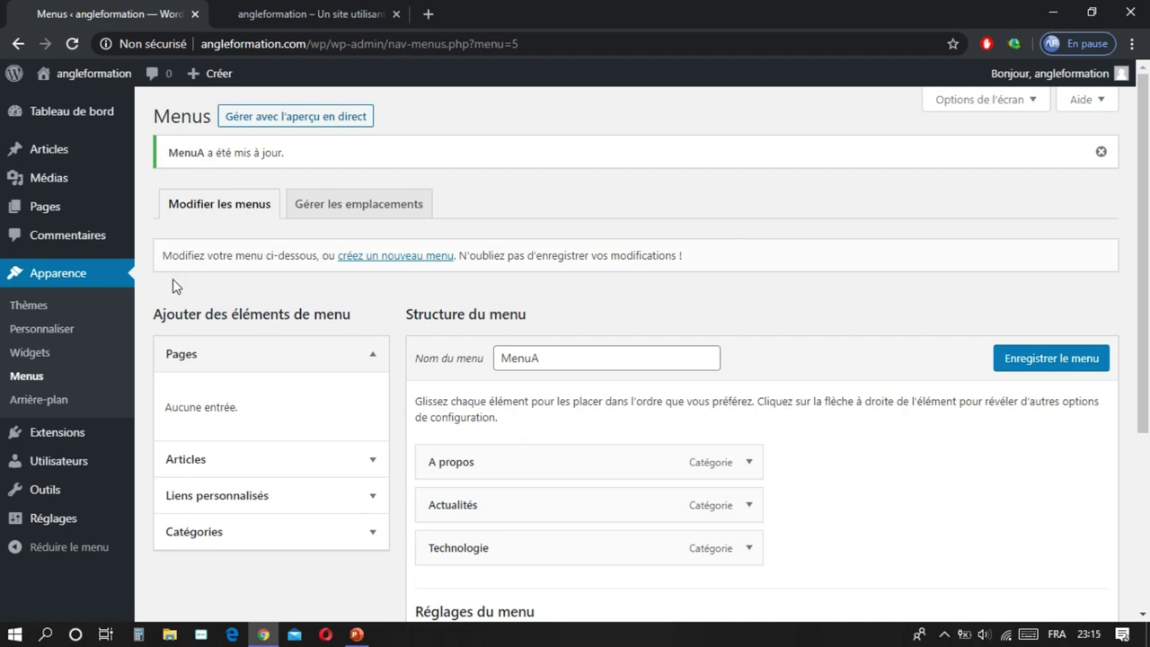
{"action": "left_click", "coordinate": [39, 308]}
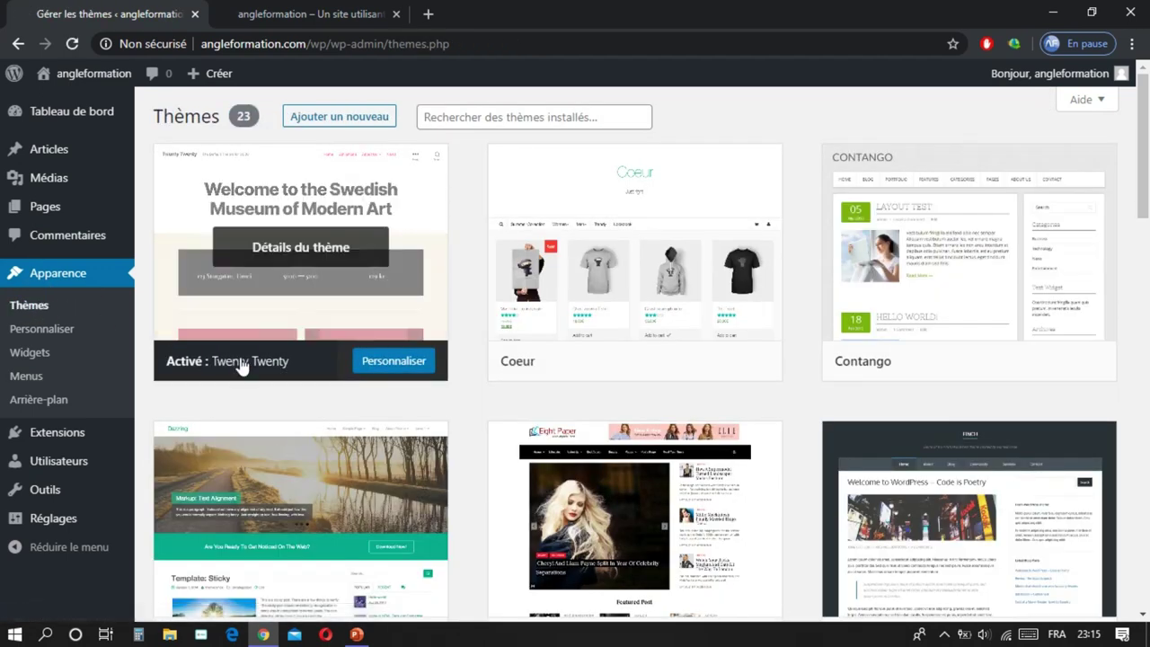
{"action": "left_click", "coordinate": [475, 116]}
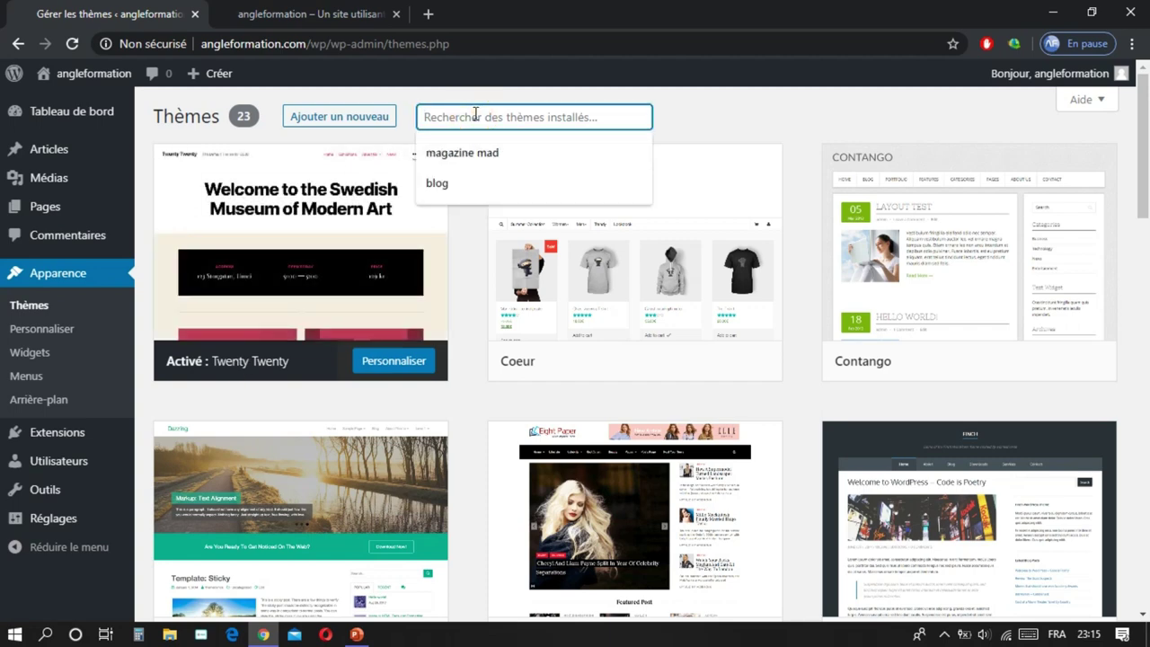
{"action": "left_click", "coordinate": [480, 161]}
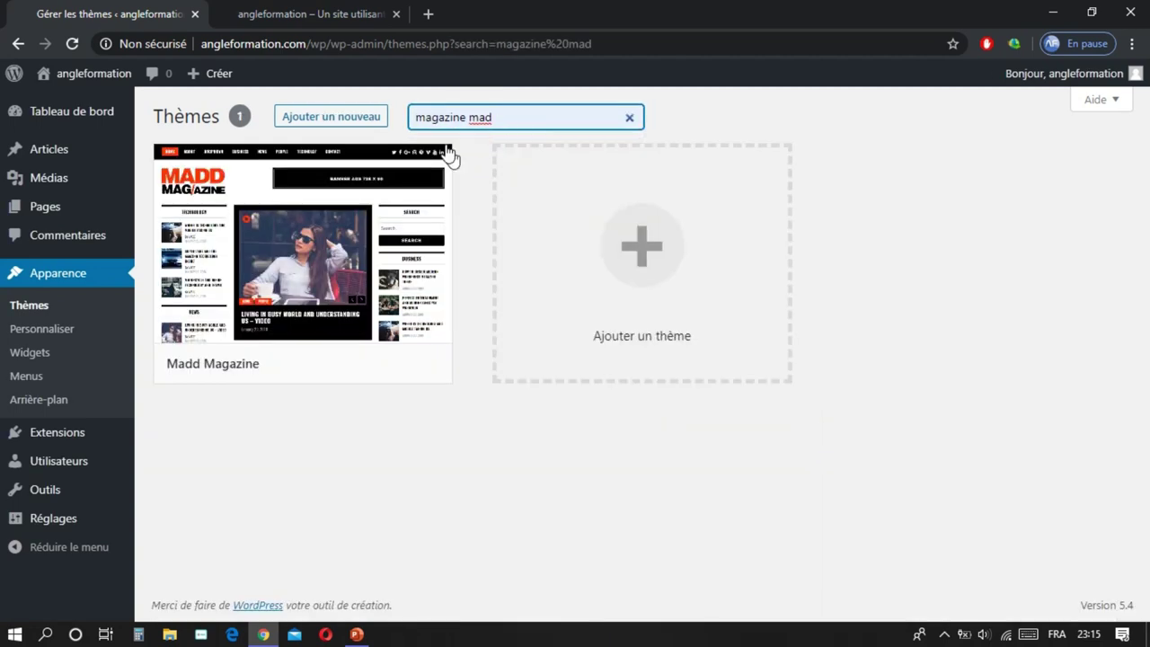
{"action": "mouse_move", "coordinate": [372, 225]}
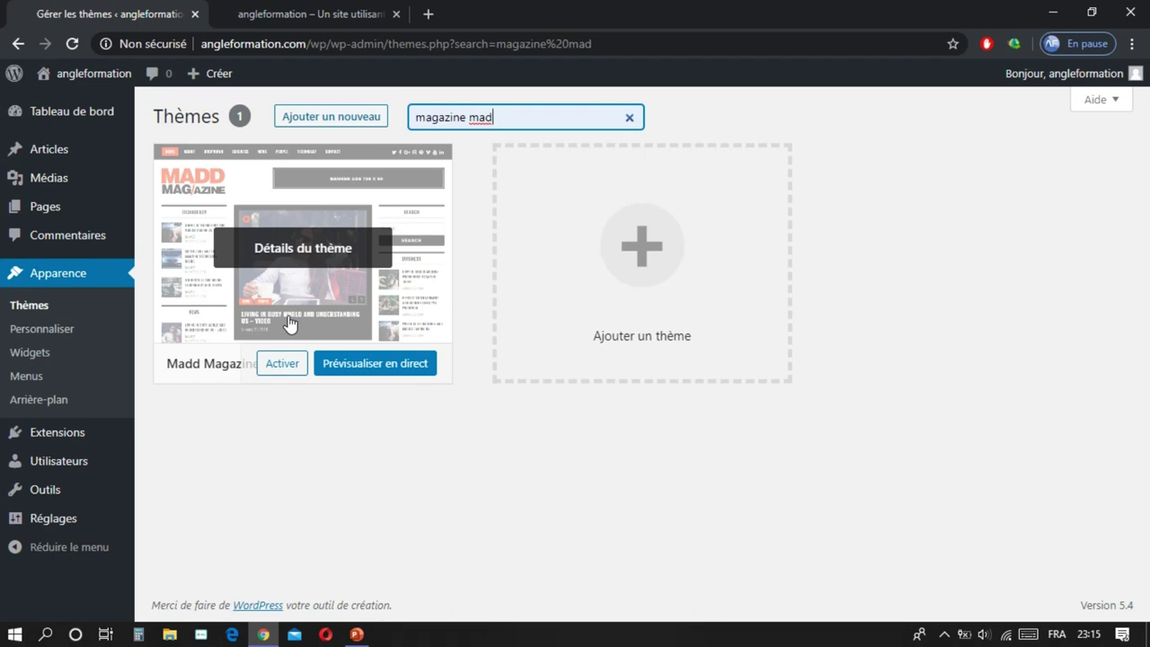
{"action": "left_click", "coordinate": [279, 370]}
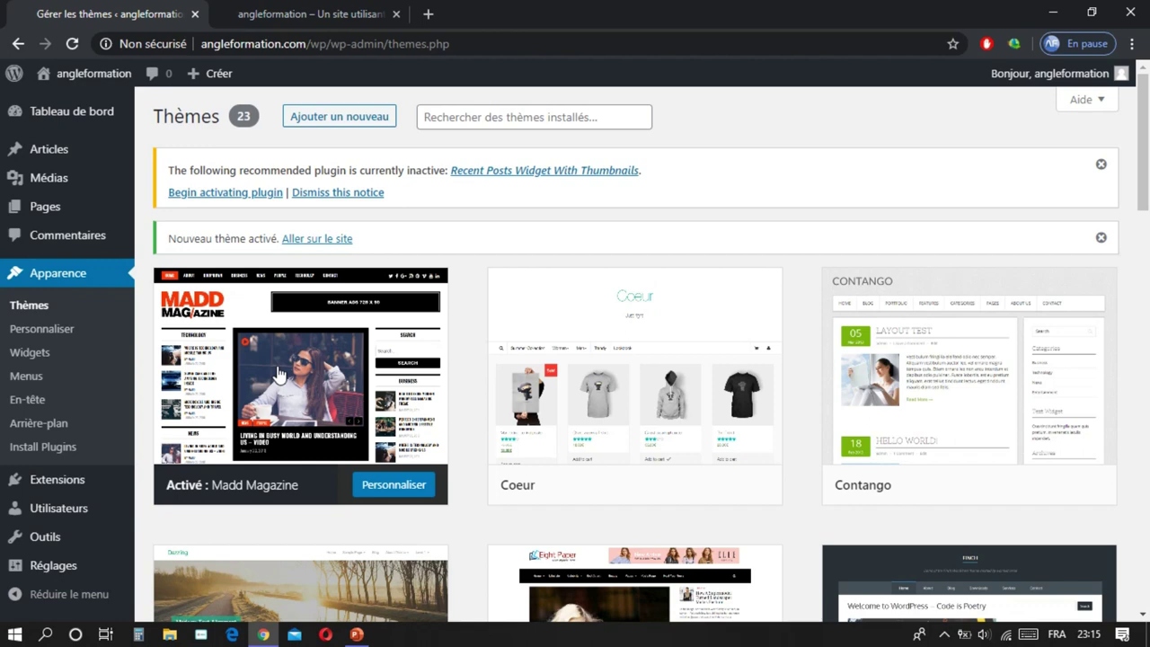
Step: Reload the site's home page and examine its layout under the newly activated theme
{"action": "left_click", "coordinate": [304, 14]}
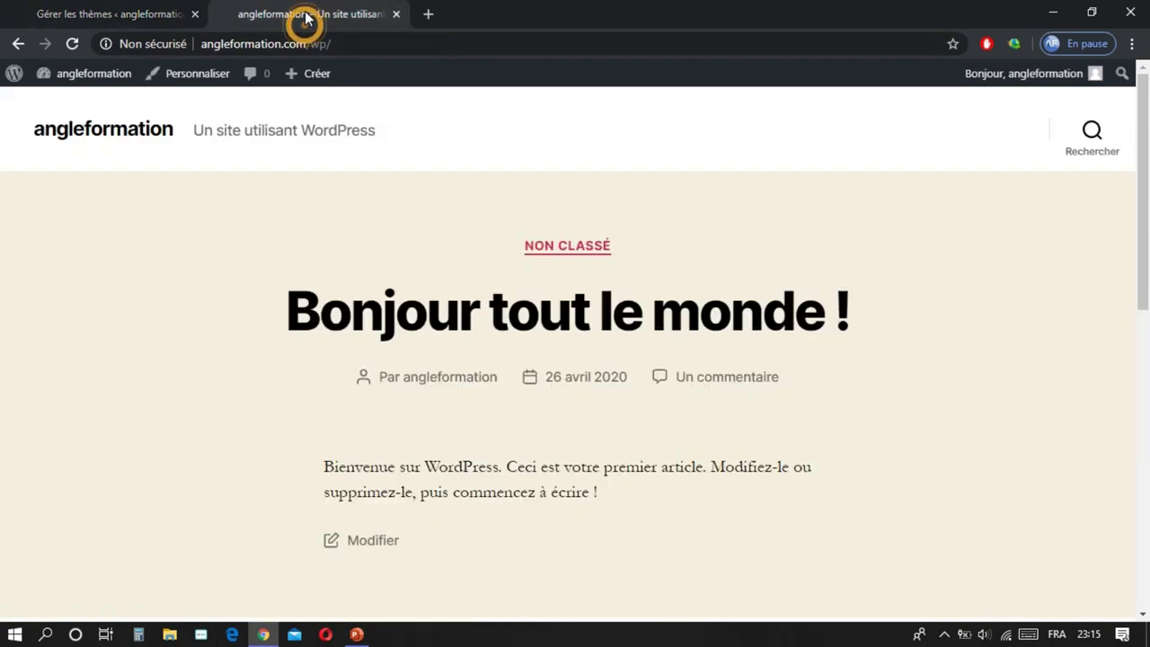
{"action": "left_click", "coordinate": [71, 44]}
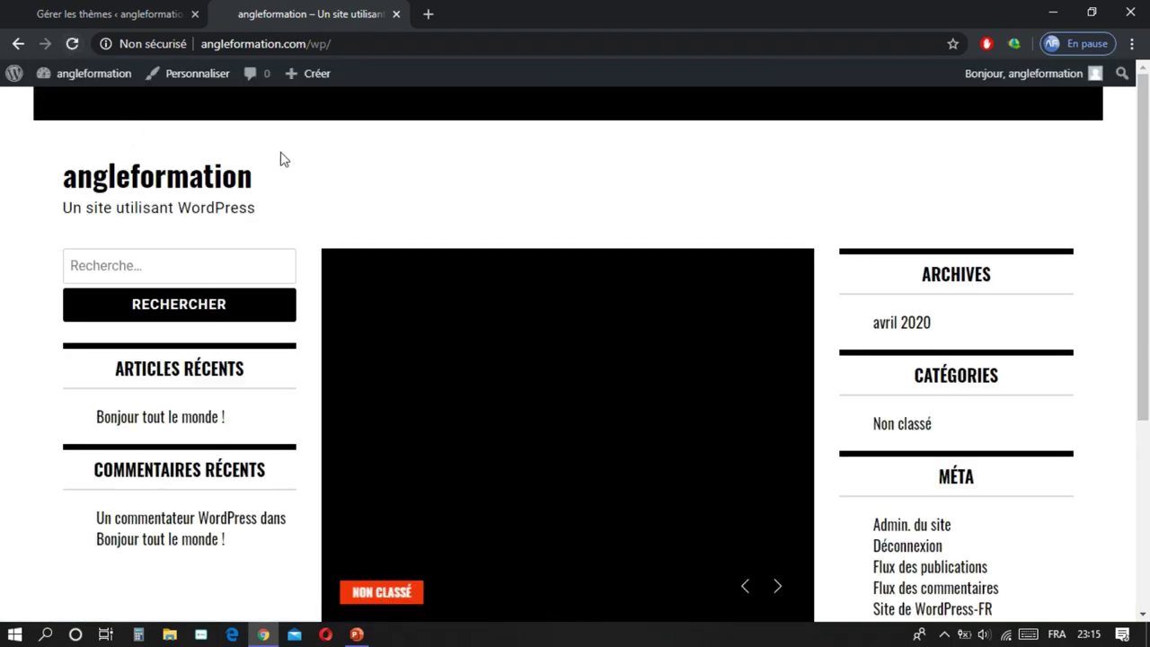
{"action": "scroll", "coordinate": [452, 218], "scroll_direction": "down", "scroll_amount": 2}
{"action": "scroll", "coordinate": [452, 219], "scroll_direction": "up", "scroll_amount": 2}
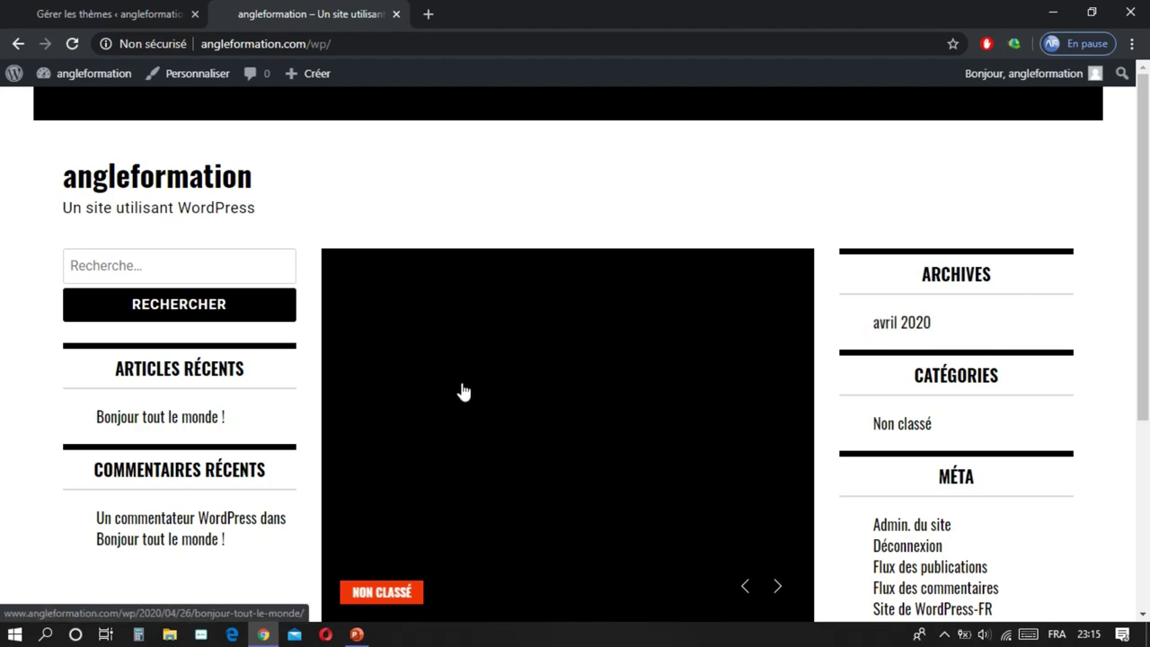
{"action": "scroll", "coordinate": [462, 390], "scroll_direction": "down", "scroll_amount": 3}
{"action": "scroll", "coordinate": [463, 390], "scroll_direction": "up", "scroll_amount": 1}
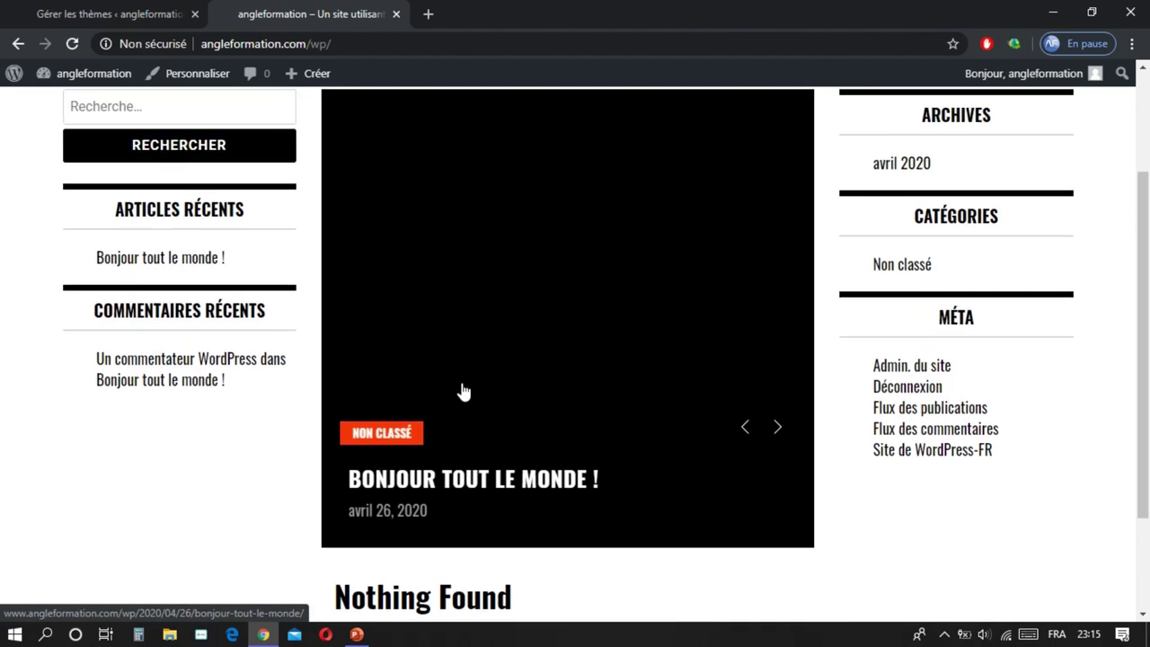
Step: Change the site's slogan to FORMATION GRATUITE in the Madd Magazine theme's site identity settings and publish it
{"action": "scroll", "coordinate": [463, 392], "scroll_direction": "down", "scroll_amount": 2}
{"action": "scroll", "coordinate": [463, 392], "scroll_direction": "up", "scroll_amount": 3}
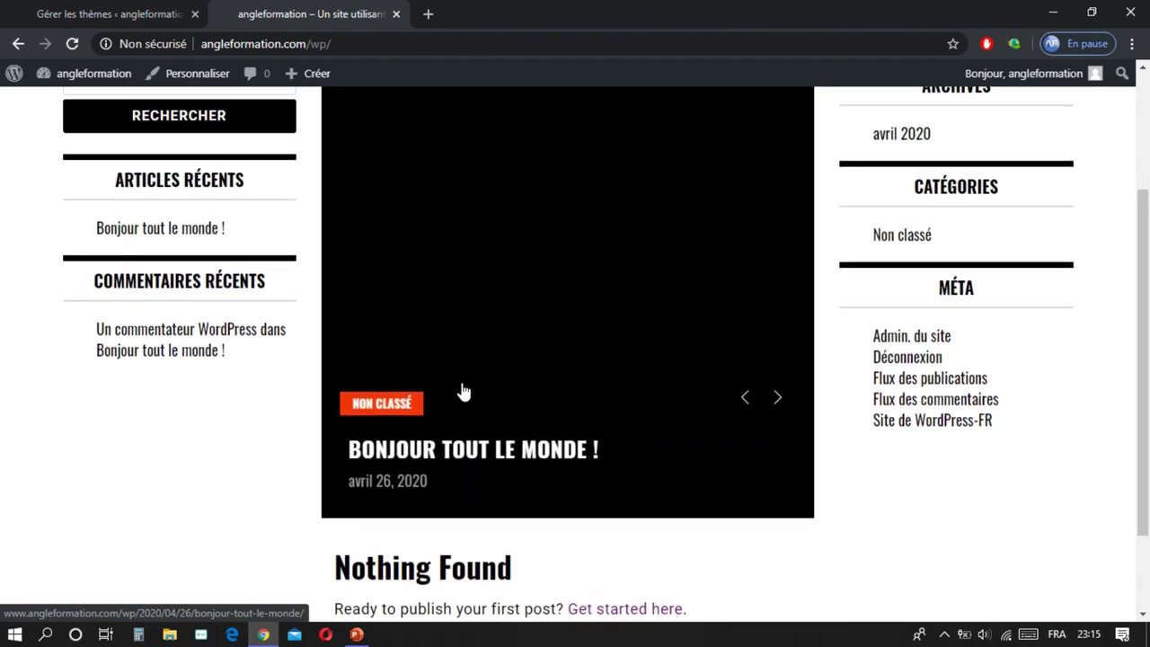
{"action": "left_click", "coordinate": [126, 14]}
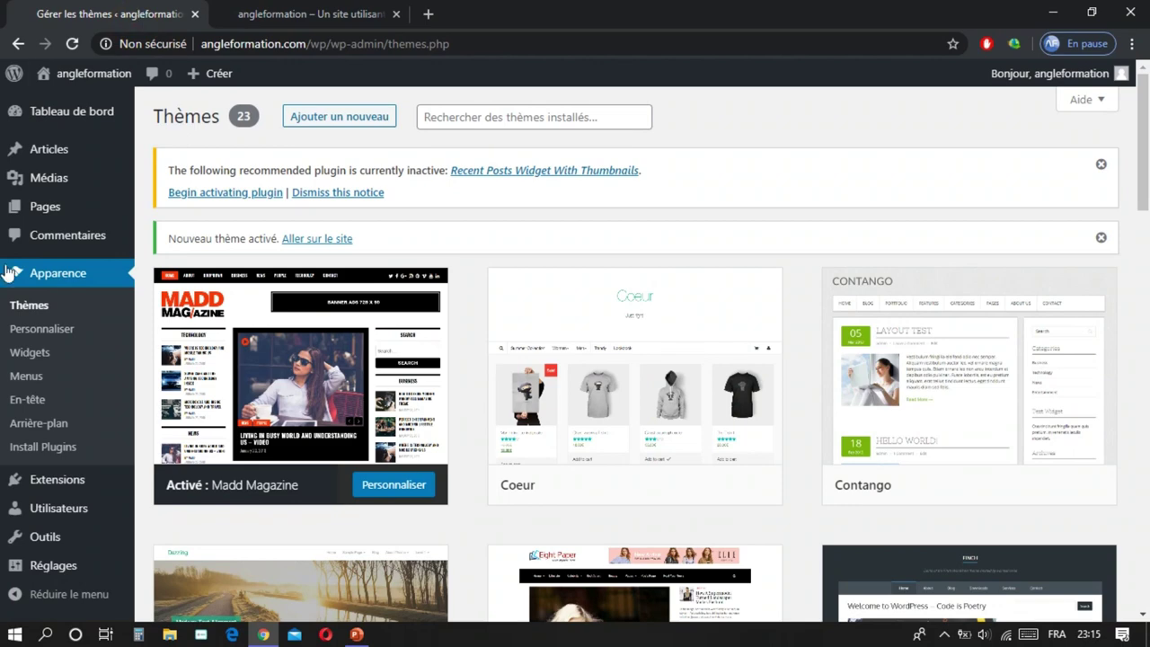
{"action": "left_click", "coordinate": [52, 331]}
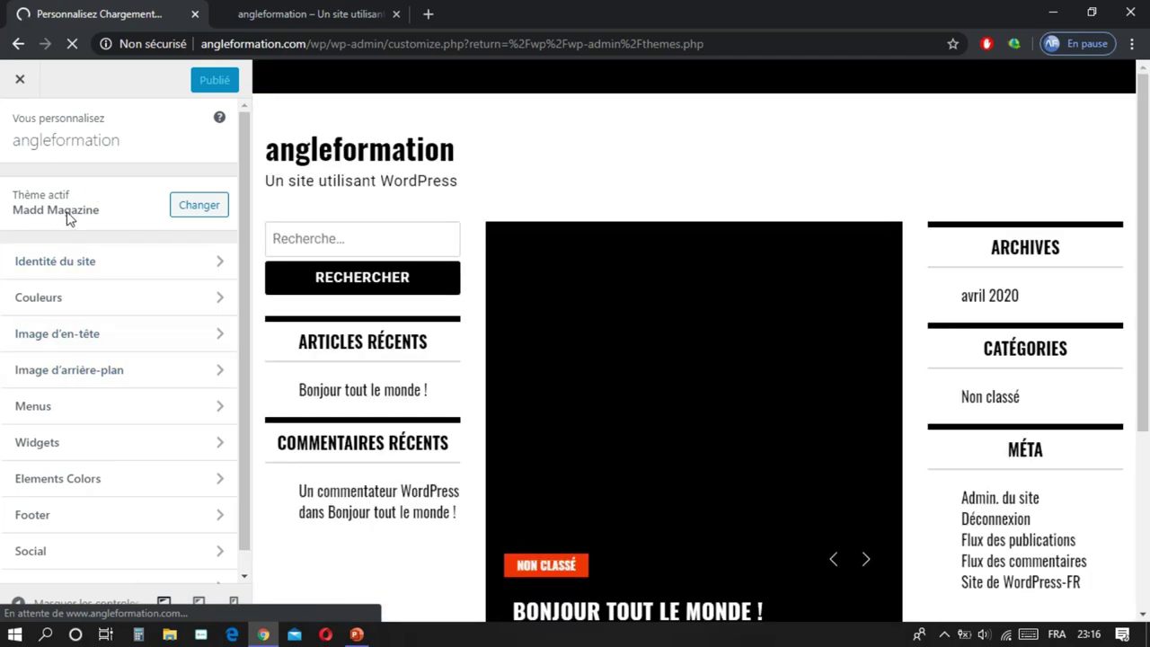
{"action": "left_click", "coordinate": [65, 262]}
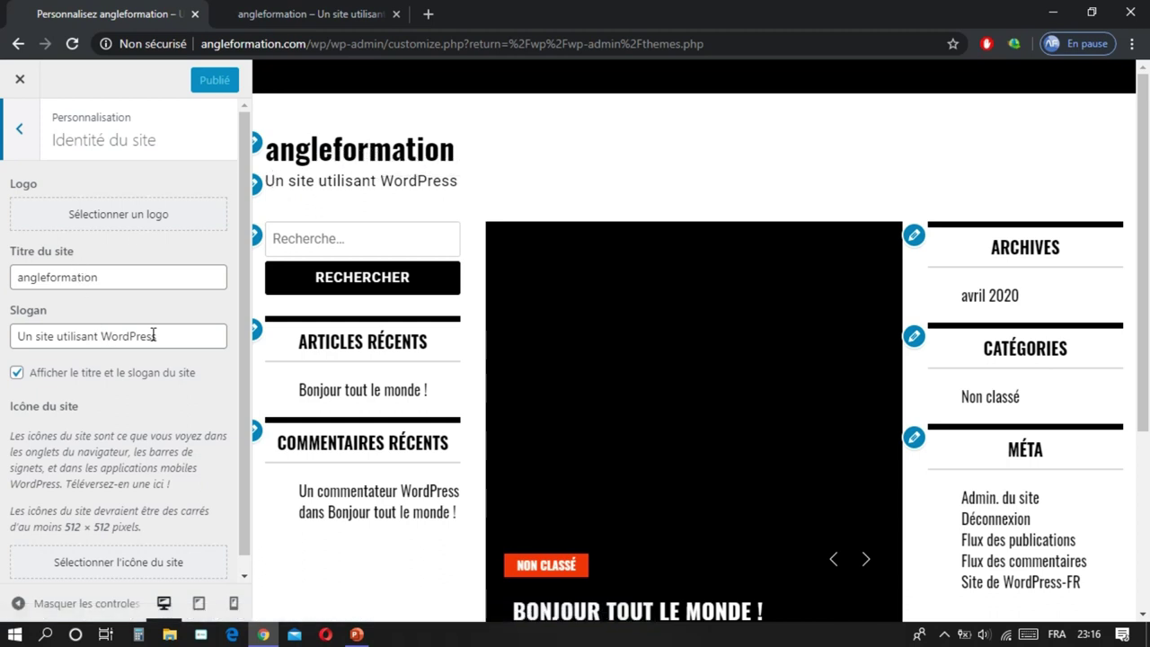
{"action": "left_click_drag", "start_coordinate": [195, 341], "coordinate": [13, 331]}
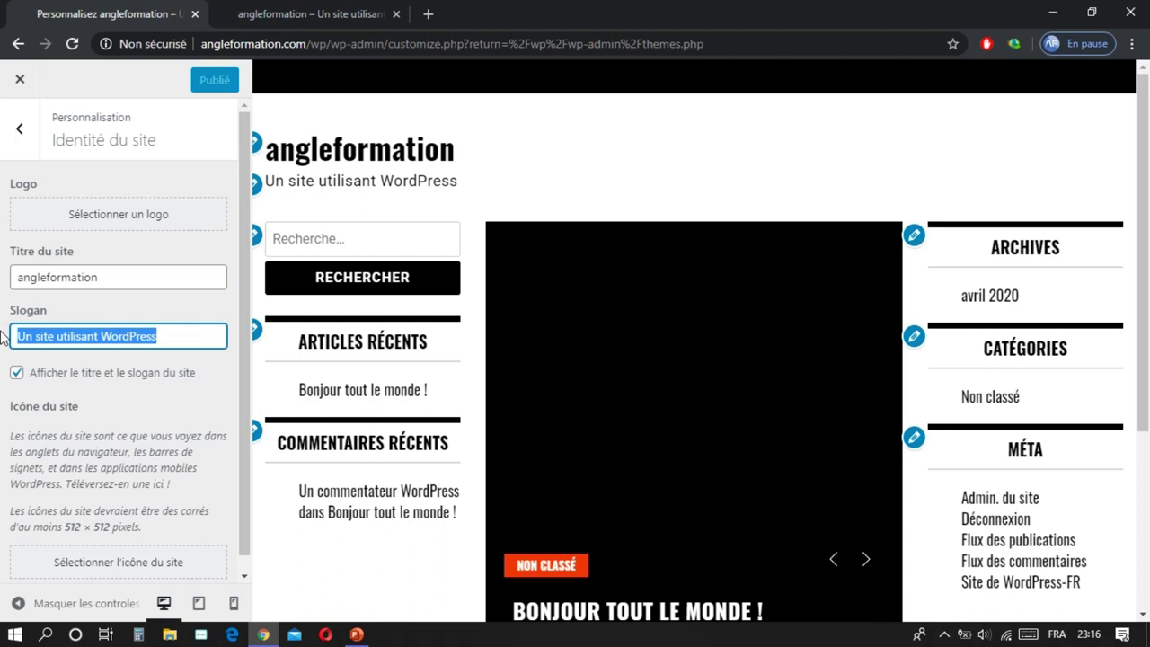
{"action": "type", "text": "F"}
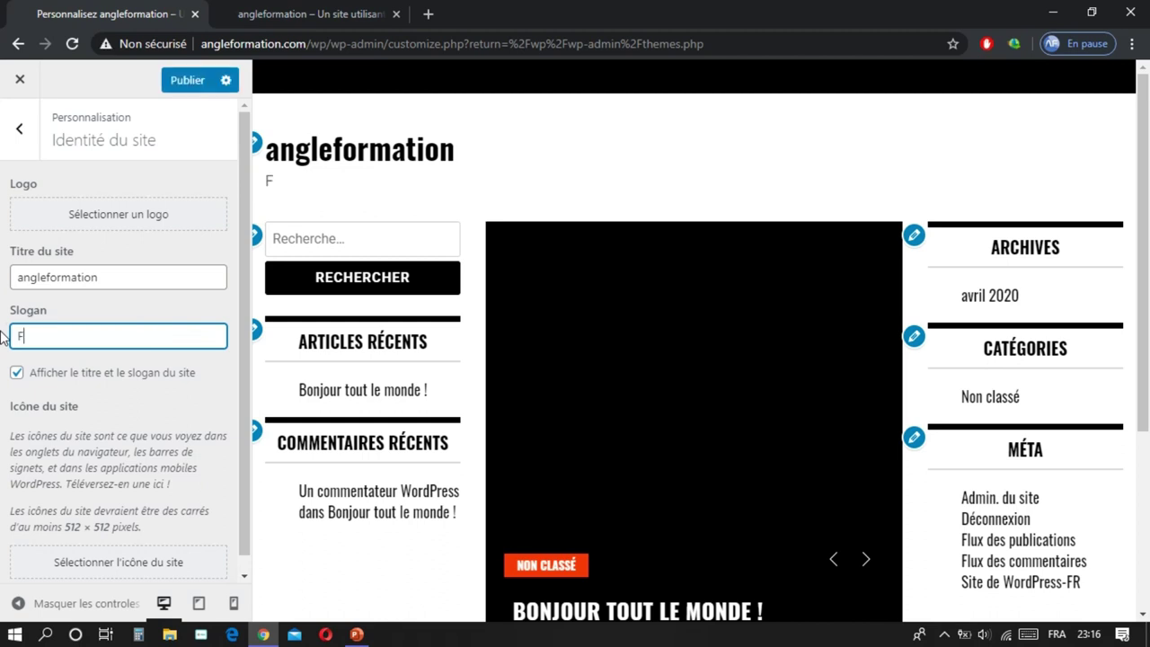
{"action": "type", "text": "ORMATION GRATUITE"}
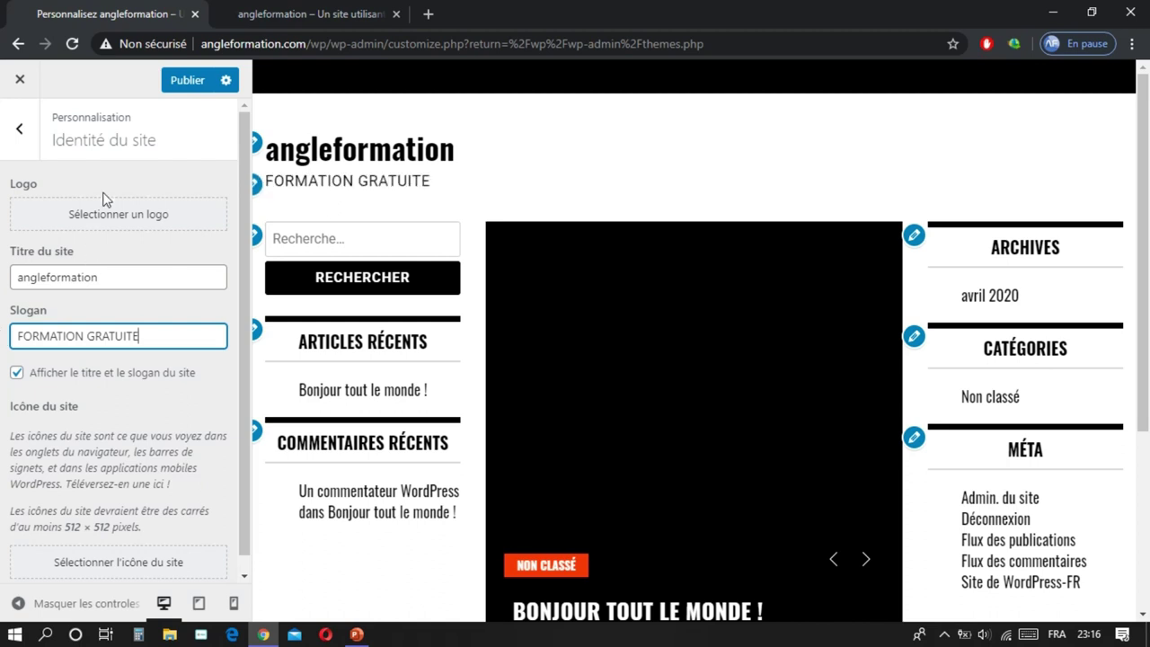
{"action": "left_click", "coordinate": [187, 83]}
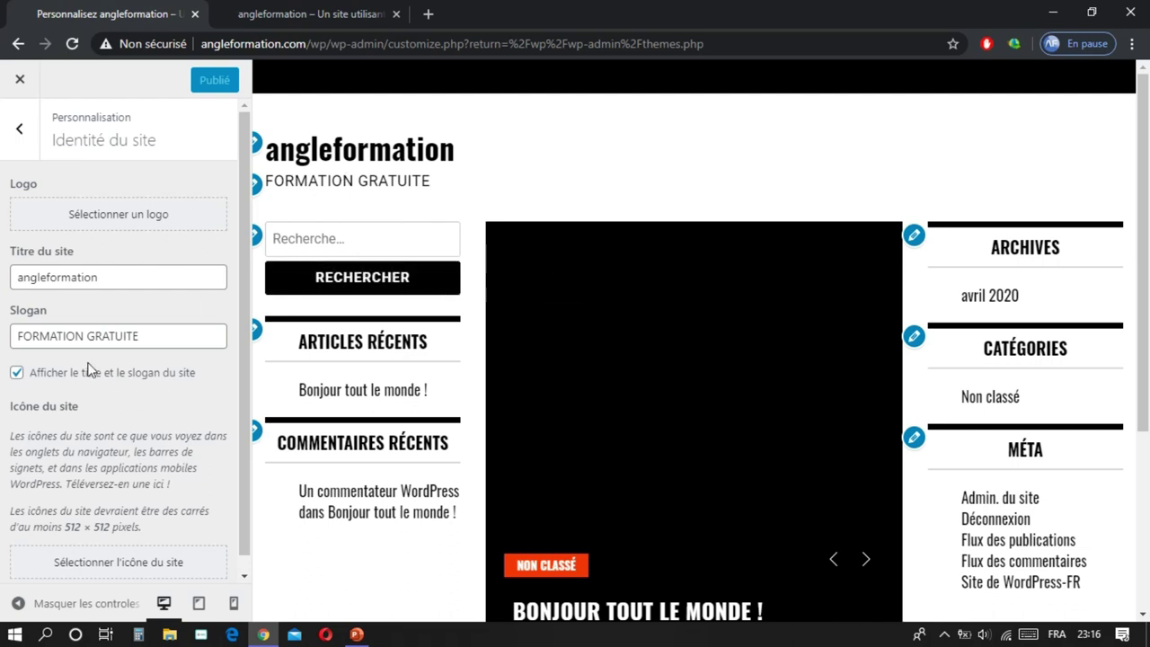
Step: Upload the LOGO image from Google Drive's AngleFormation > Image folder as the site icon, cropped to the full picture
{"action": "scroll", "coordinate": [93, 409], "scroll_direction": "down", "scroll_amount": 1}
{"action": "scroll", "coordinate": [94, 409], "scroll_direction": "down", "scroll_amount": 1}
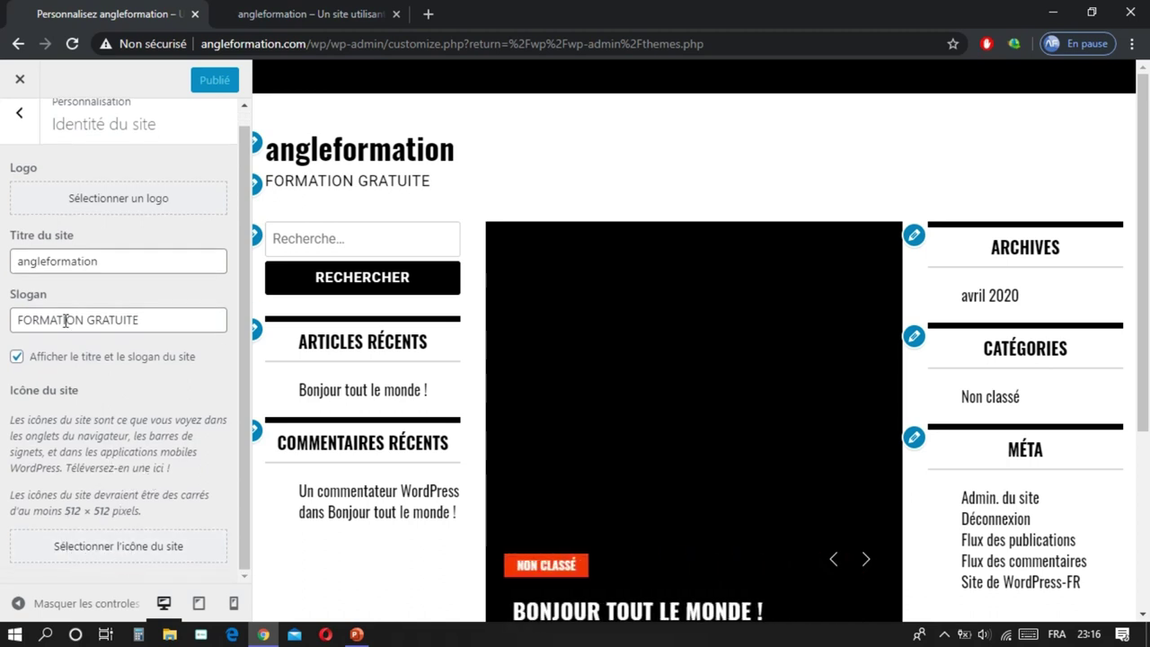
{"action": "scroll", "coordinate": [91, 250], "scroll_direction": "up", "scroll_amount": 2}
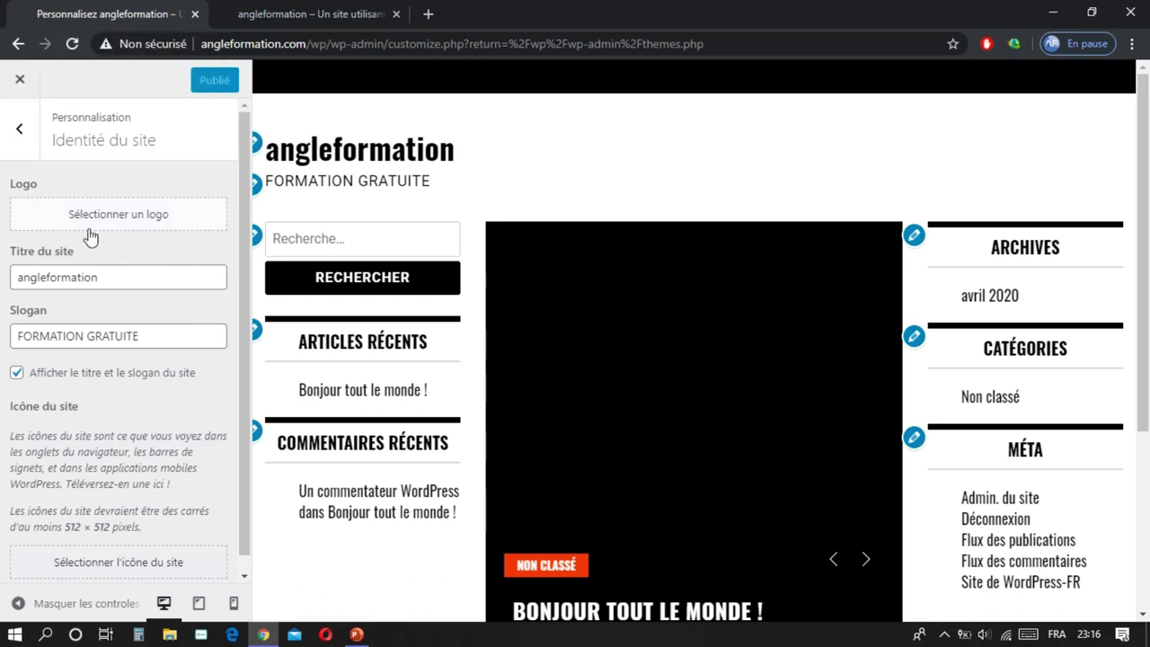
{"action": "left_click", "coordinate": [110, 570]}
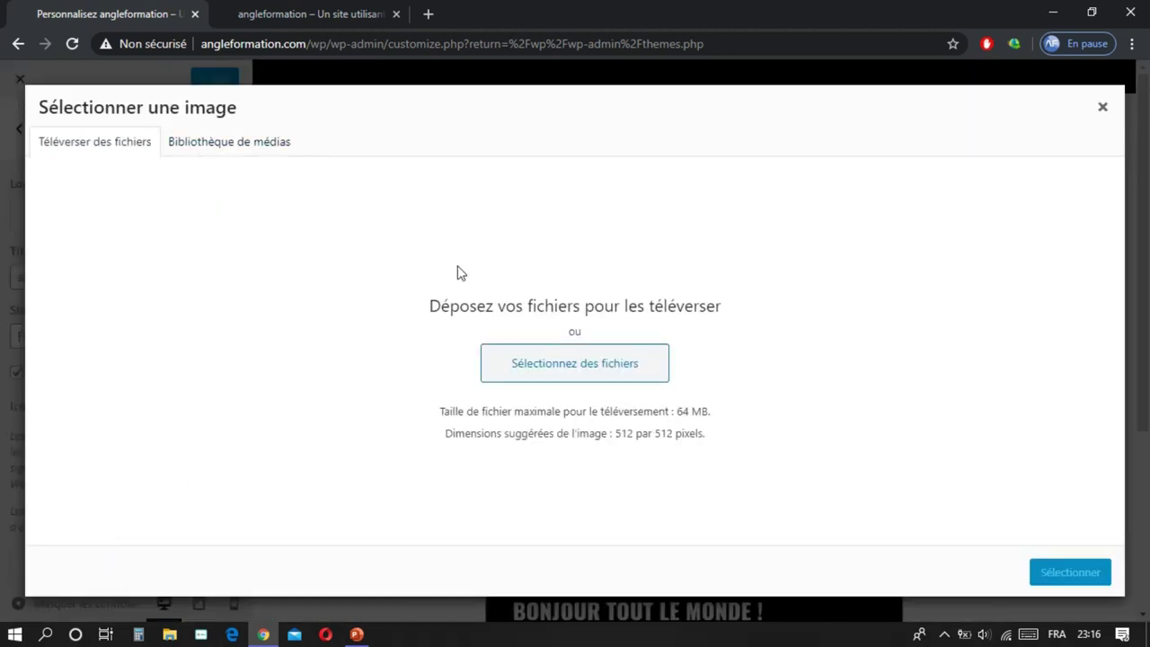
{"action": "left_click", "coordinate": [574, 367]}
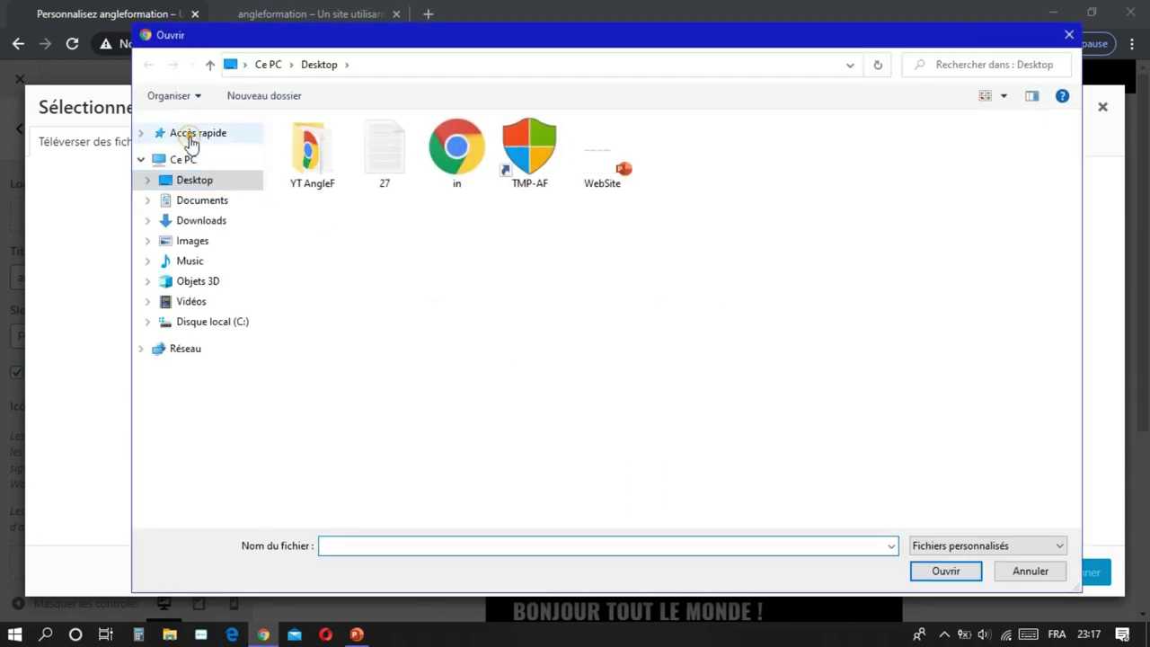
{"action": "left_click", "coordinate": [192, 139]}
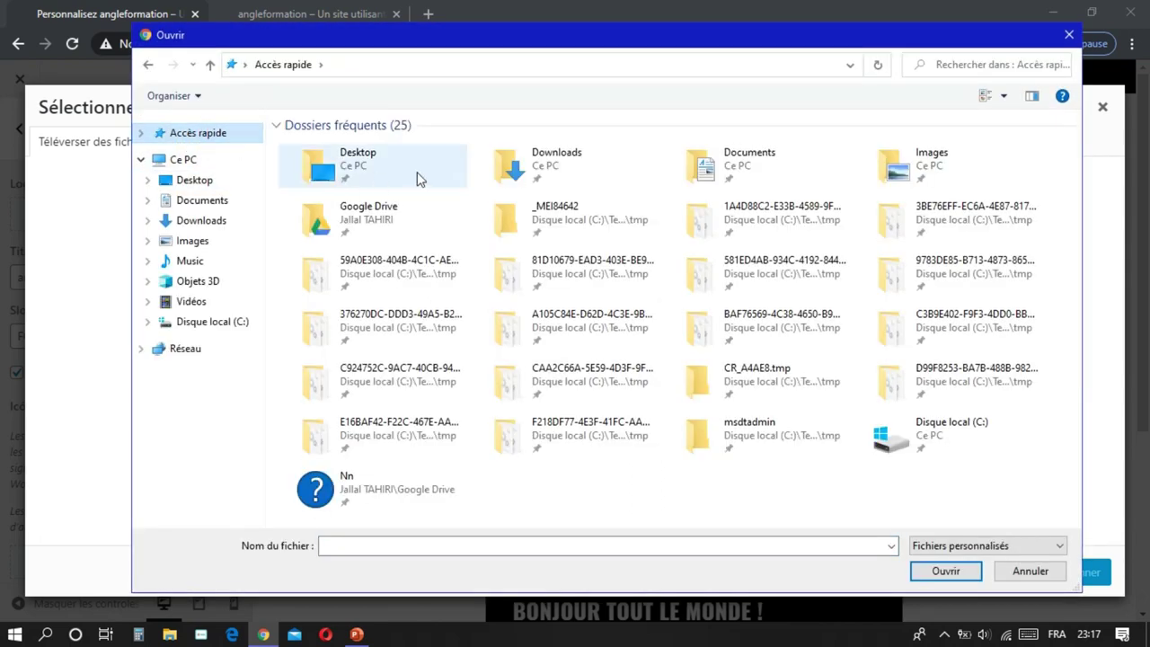
{"action": "left_click", "coordinate": [357, 228]}
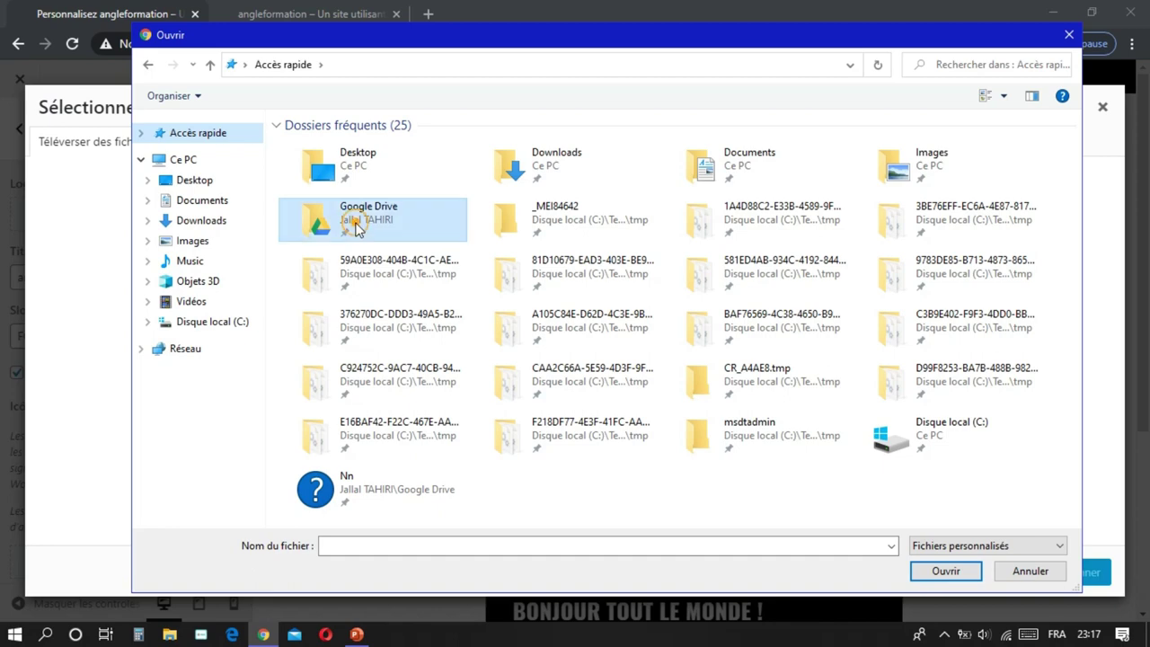
{"action": "double_click", "coordinate": [356, 228]}
{"action": "double_click", "coordinate": [326, 162]}
{"action": "double_click", "coordinate": [512, 287]}
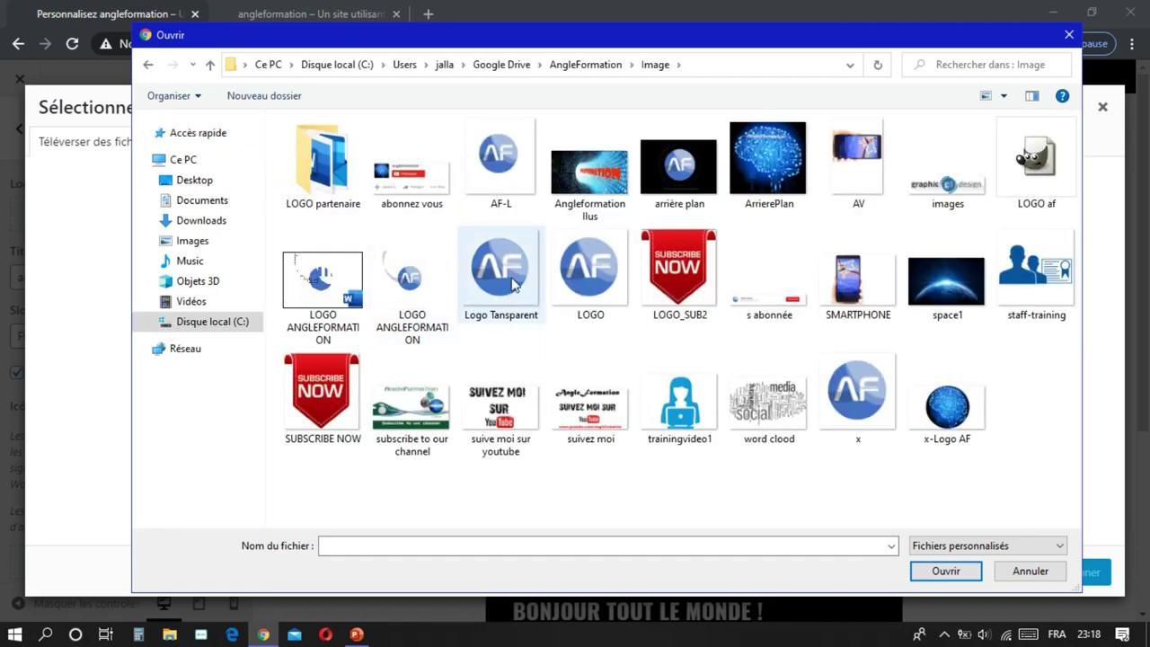
{"action": "left_click_drag", "start_coordinate": [584, 270], "coordinate": [609, 266]}
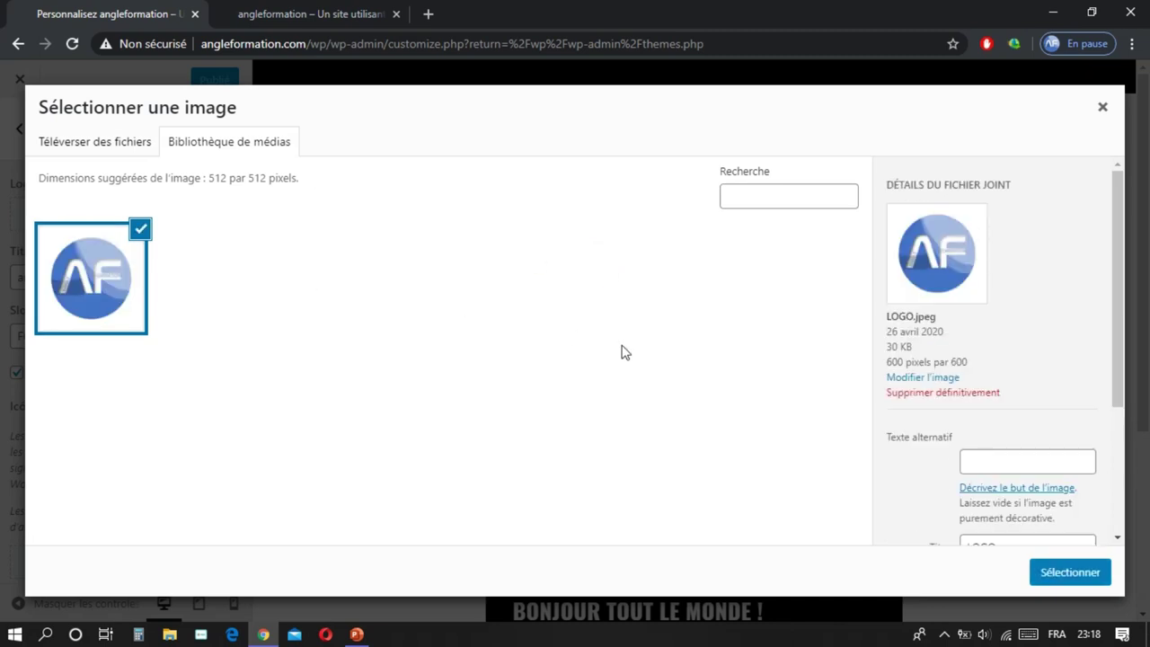
{"action": "left_click", "coordinate": [1069, 574]}
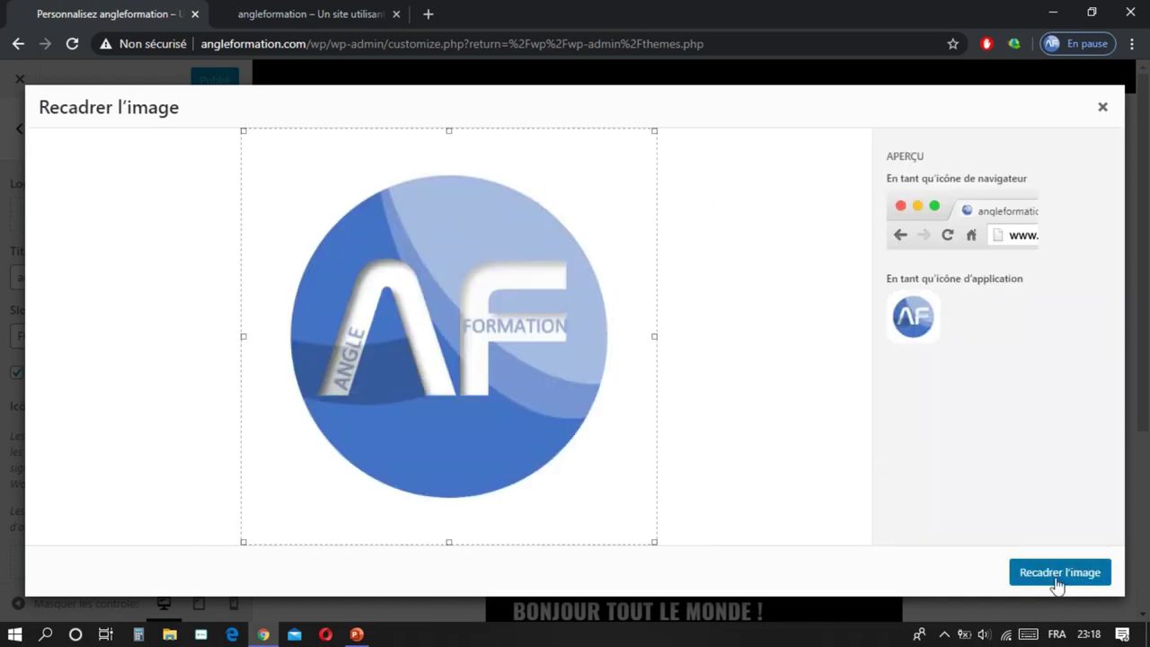
{"action": "left_click", "coordinate": [1074, 572]}
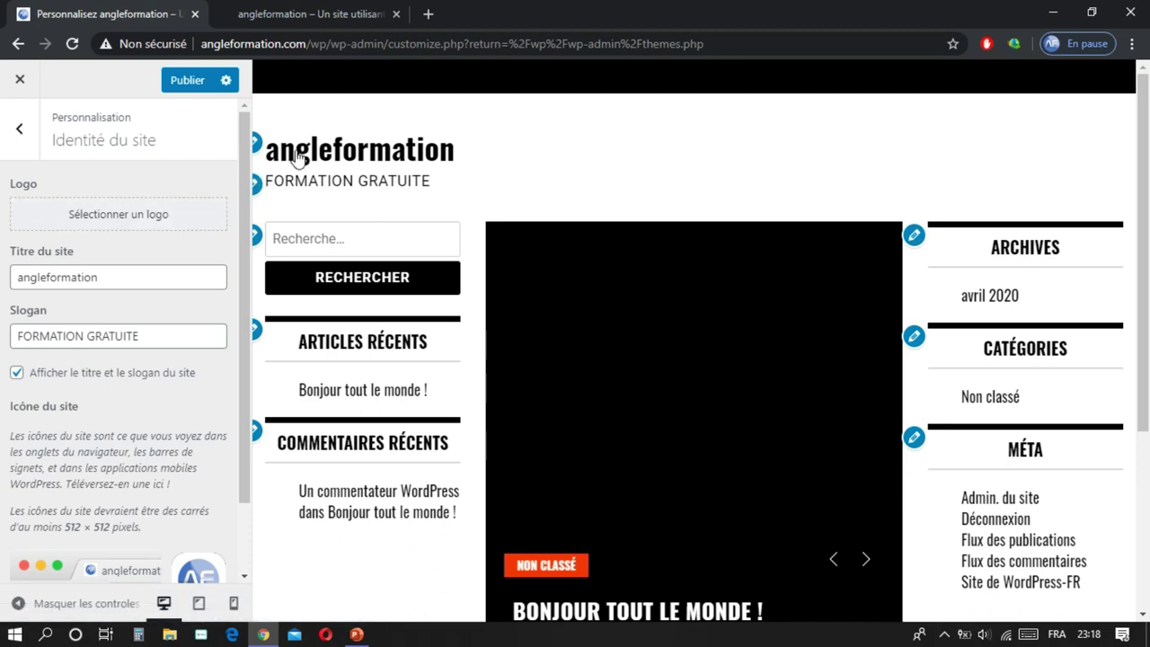
Step: Open the customizer's Couleurs settings and reload the site's home page to check the published slogan
{"action": "left_click", "coordinate": [19, 128]}
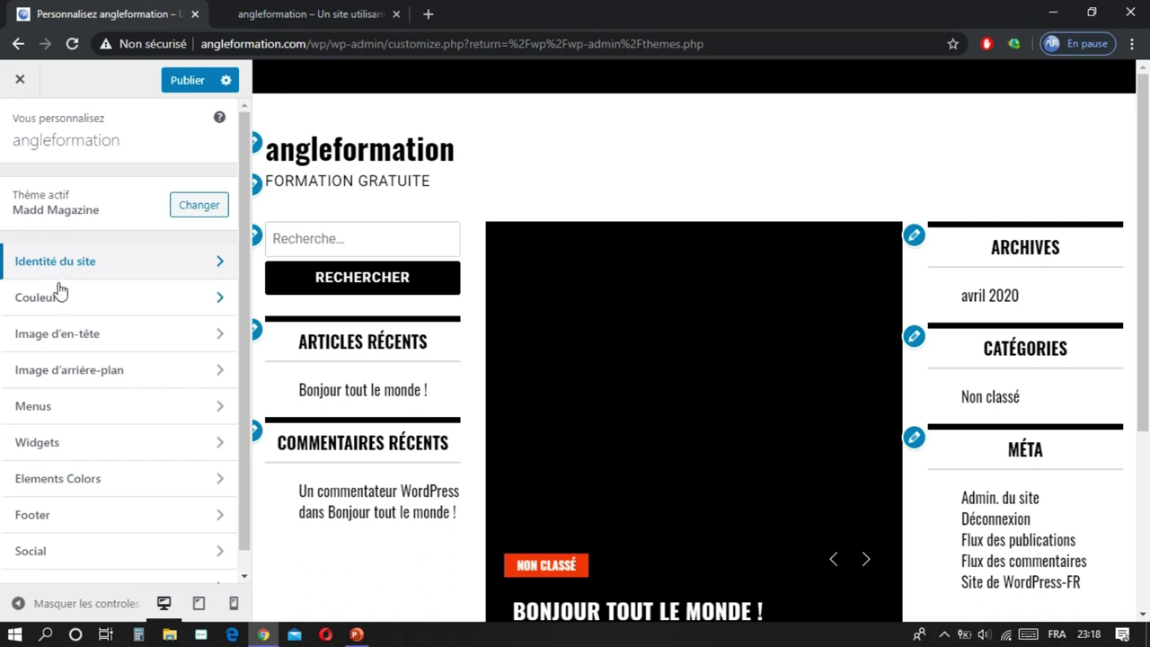
{"action": "left_click", "coordinate": [81, 300]}
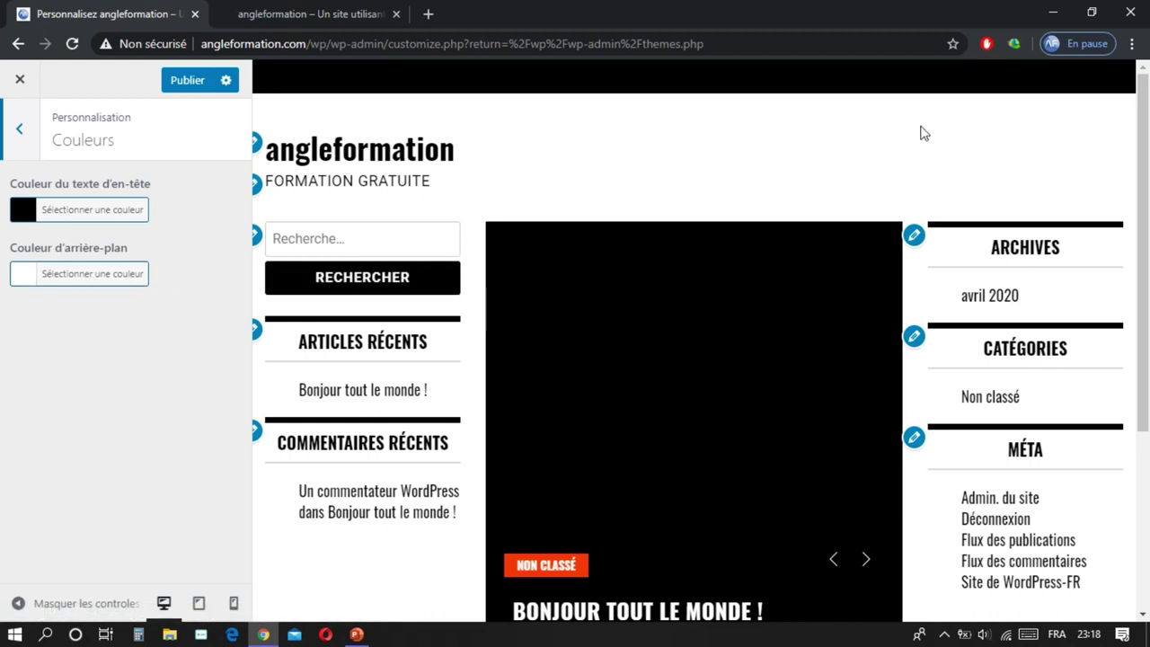
{"action": "left_click", "coordinate": [278, 9]}
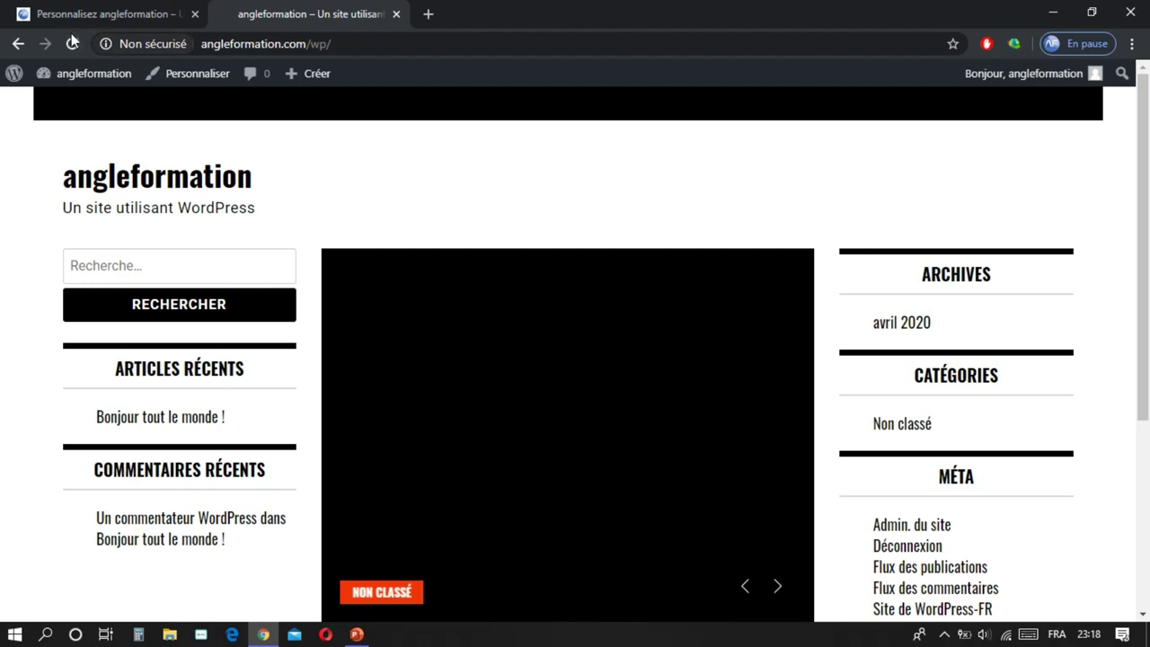
{"action": "left_click", "coordinate": [72, 44]}
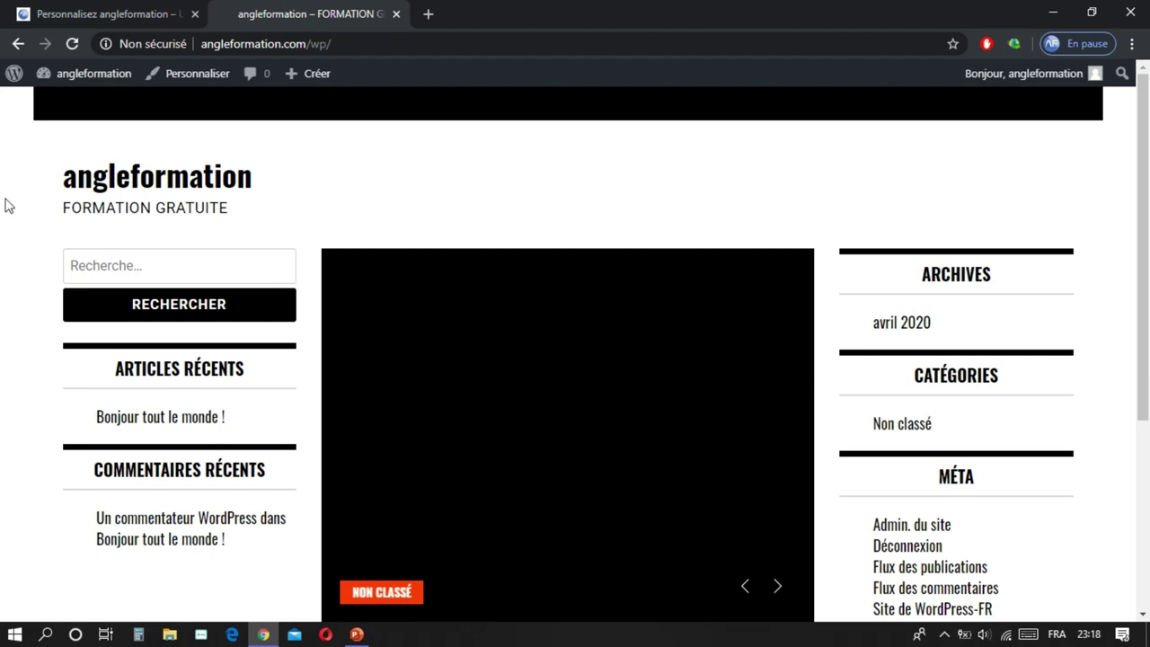
Step: Set the site's background colour to black (#000000), publish the change and reload the home page to check it
{"action": "left_click", "coordinate": [38, 13]}
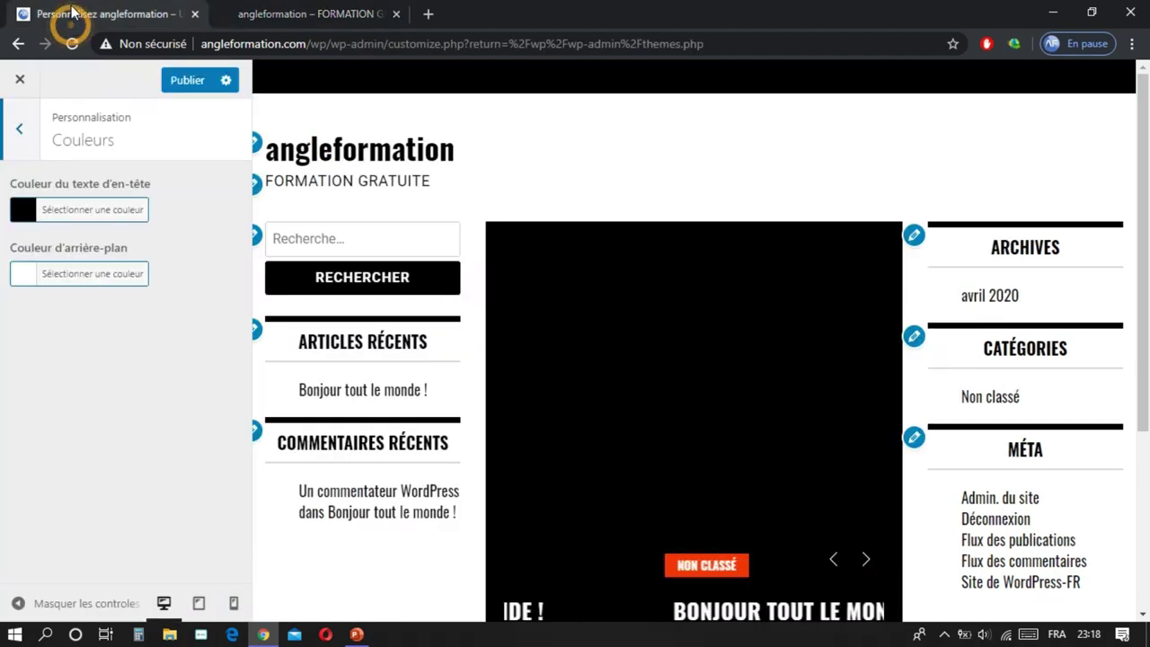
{"action": "left_click", "coordinate": [27, 274]}
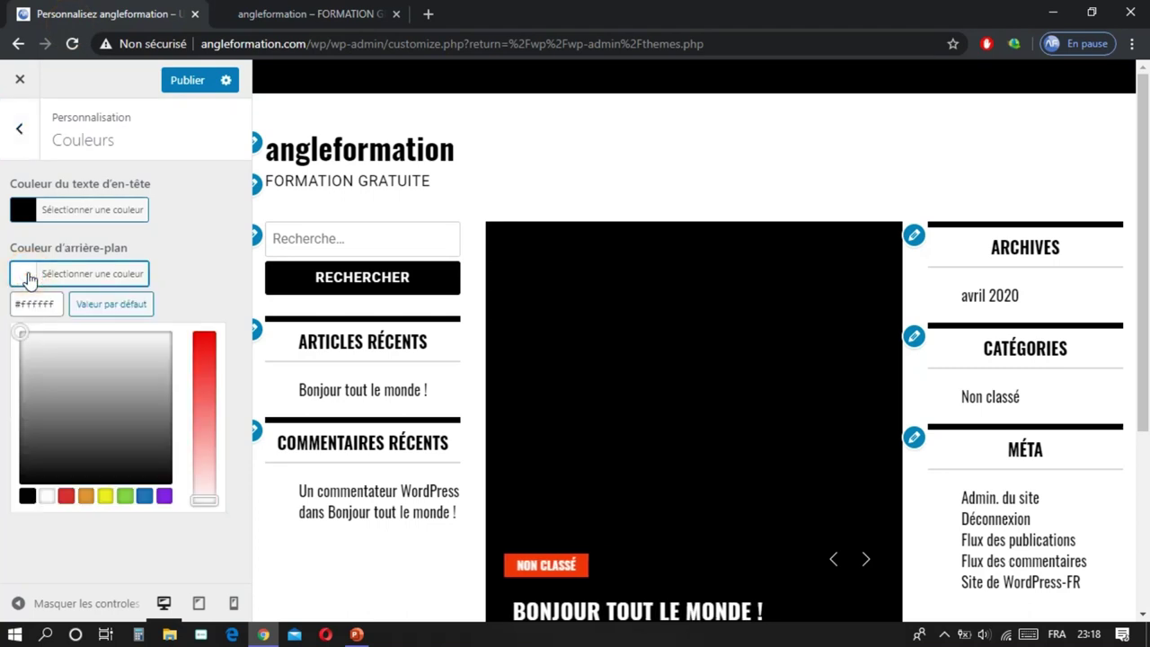
{"action": "left_click", "coordinate": [27, 497]}
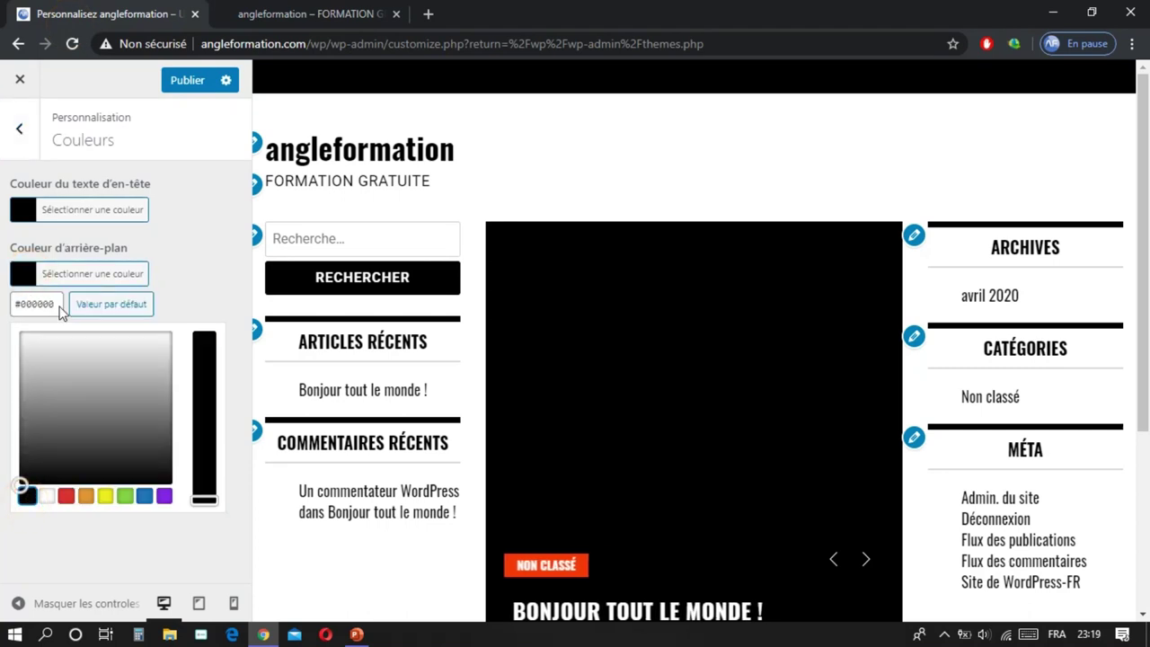
{"action": "left_click", "coordinate": [180, 83]}
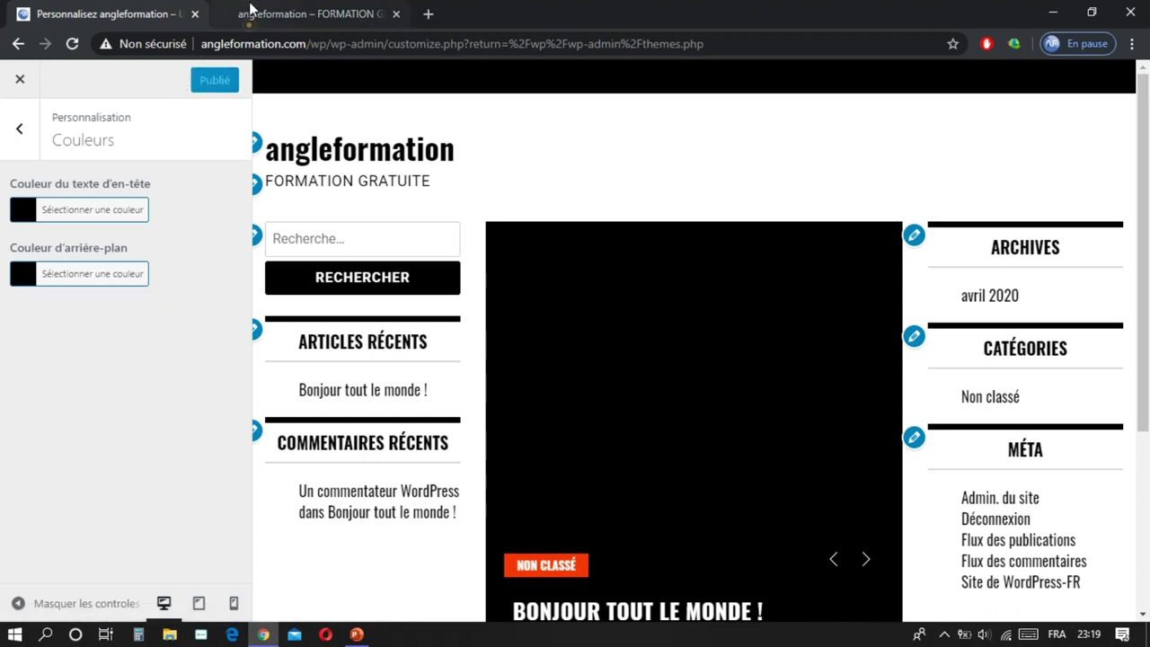
{"action": "left_click", "coordinate": [252, 15]}
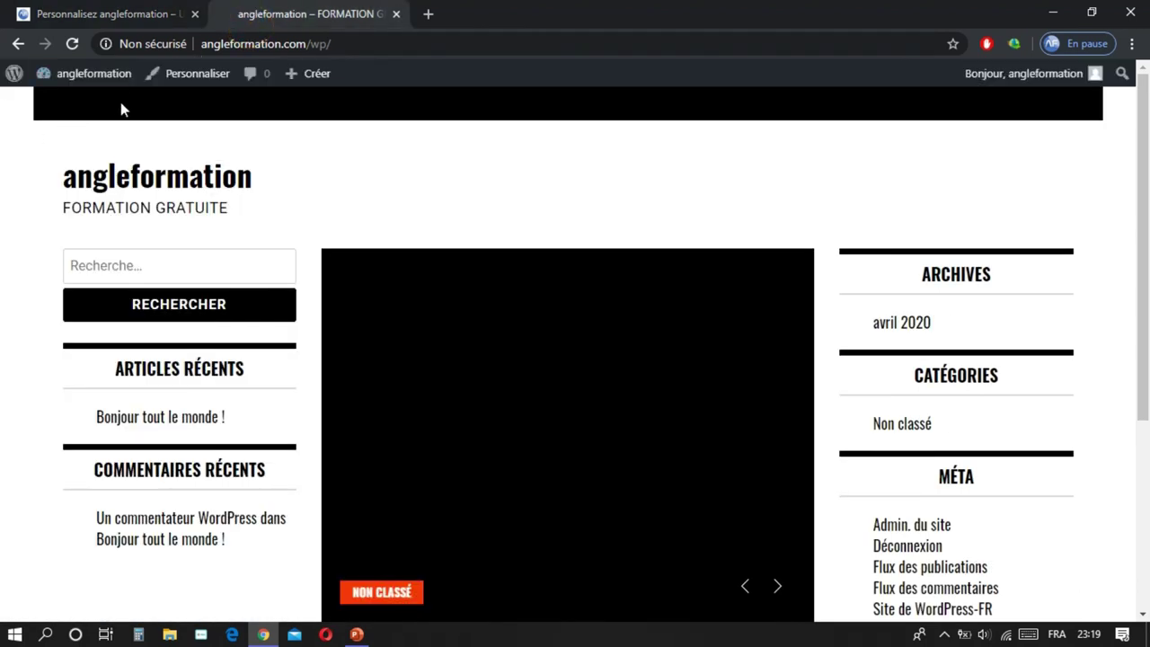
{"action": "left_click", "coordinate": [71, 44]}
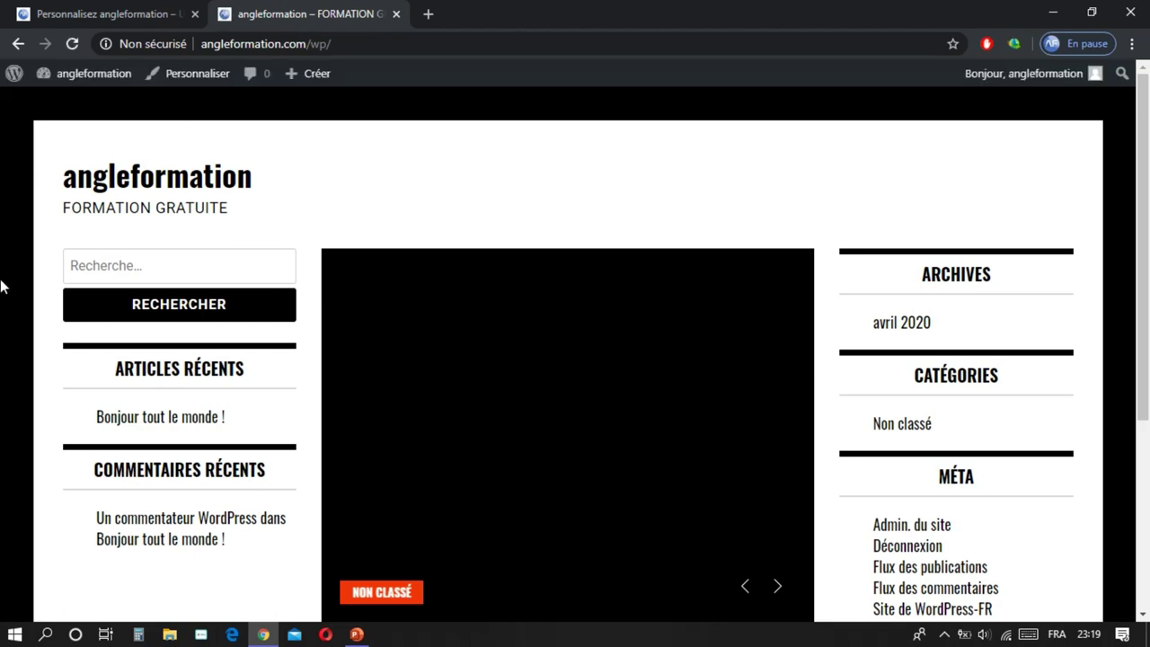
Step: Review the header image settings in the theme customizer and return to the section list
{"action": "left_click", "coordinate": [102, 15]}
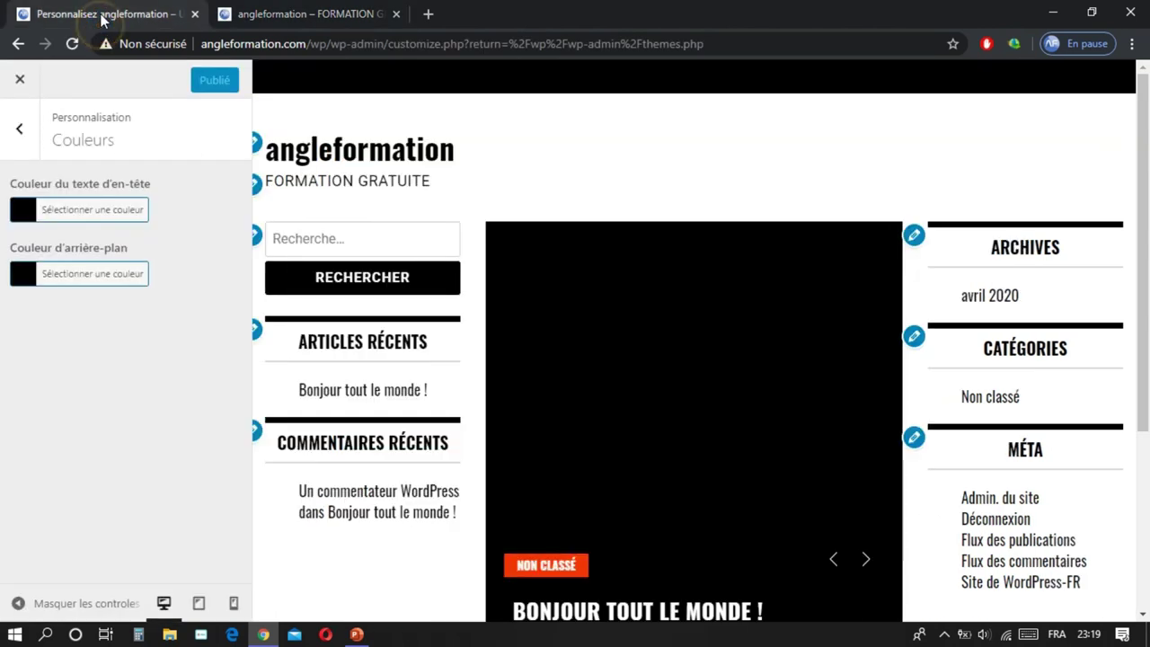
{"action": "left_click", "coordinate": [19, 128]}
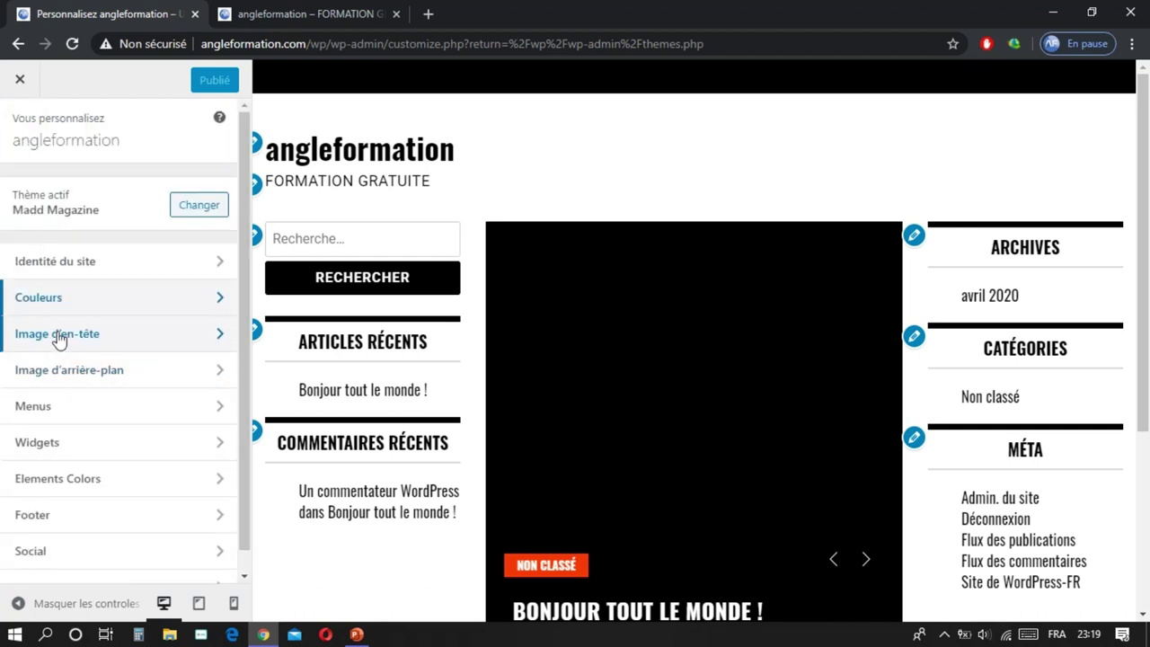
{"action": "left_click", "coordinate": [25, 335]}
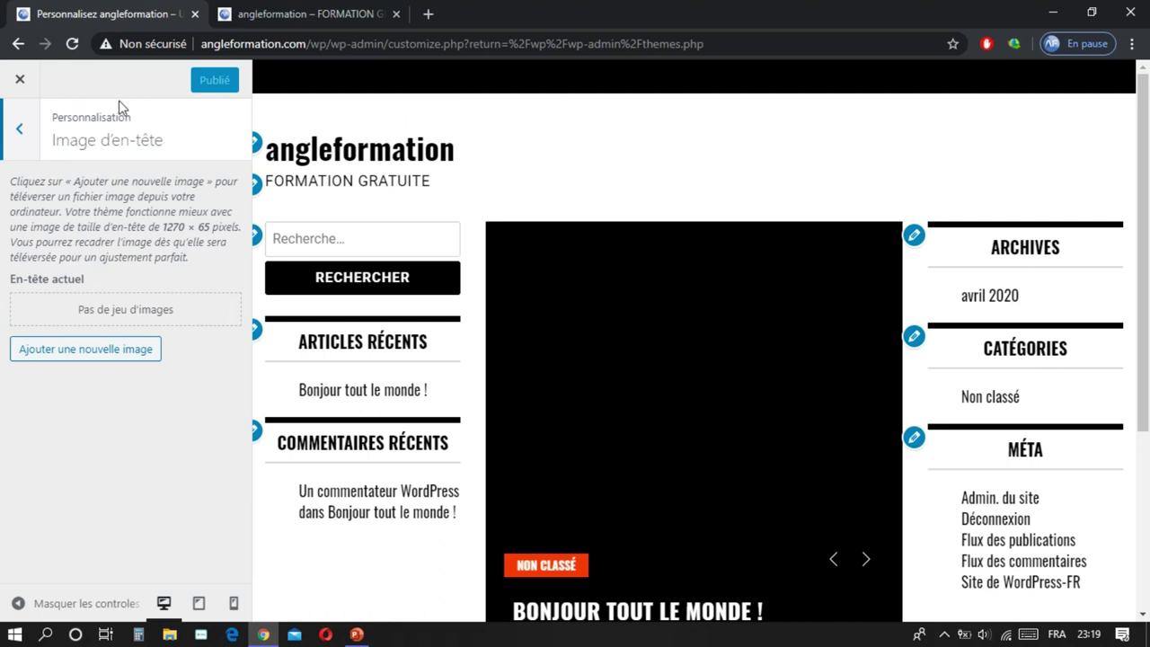
{"action": "left_click", "coordinate": [23, 133]}
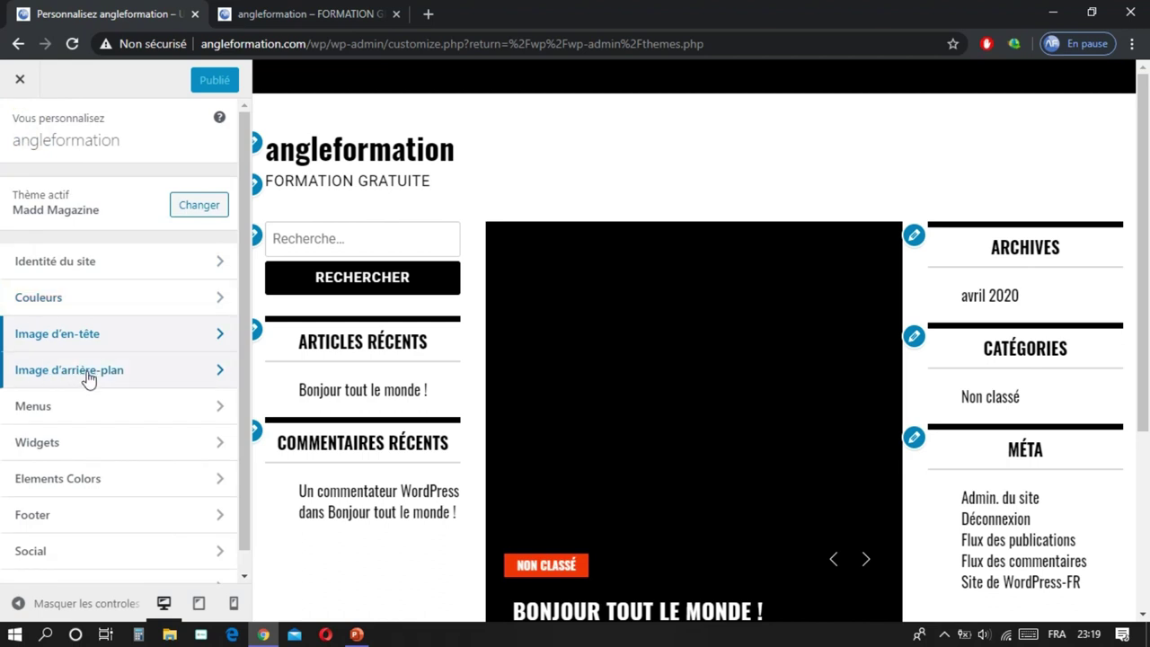
Step: Assign MenuA to the Header Menu location in the customizer, publish the change and reload the home page to check it
{"action": "left_click", "coordinate": [260, 14]}
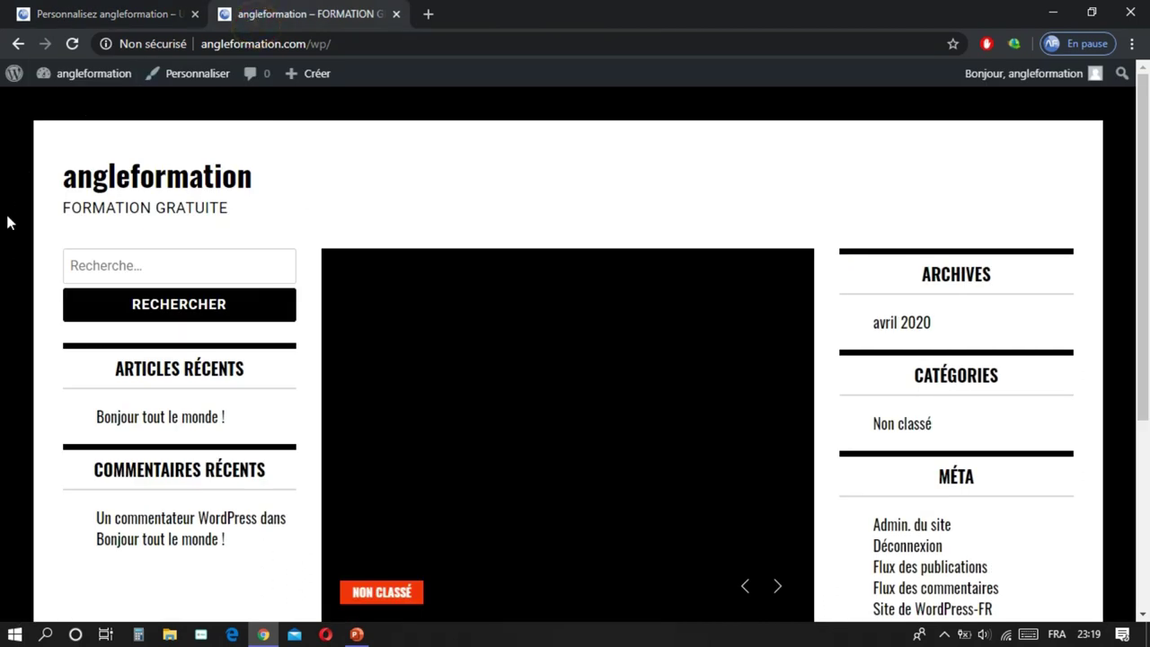
{"action": "left_click", "coordinate": [65, 15]}
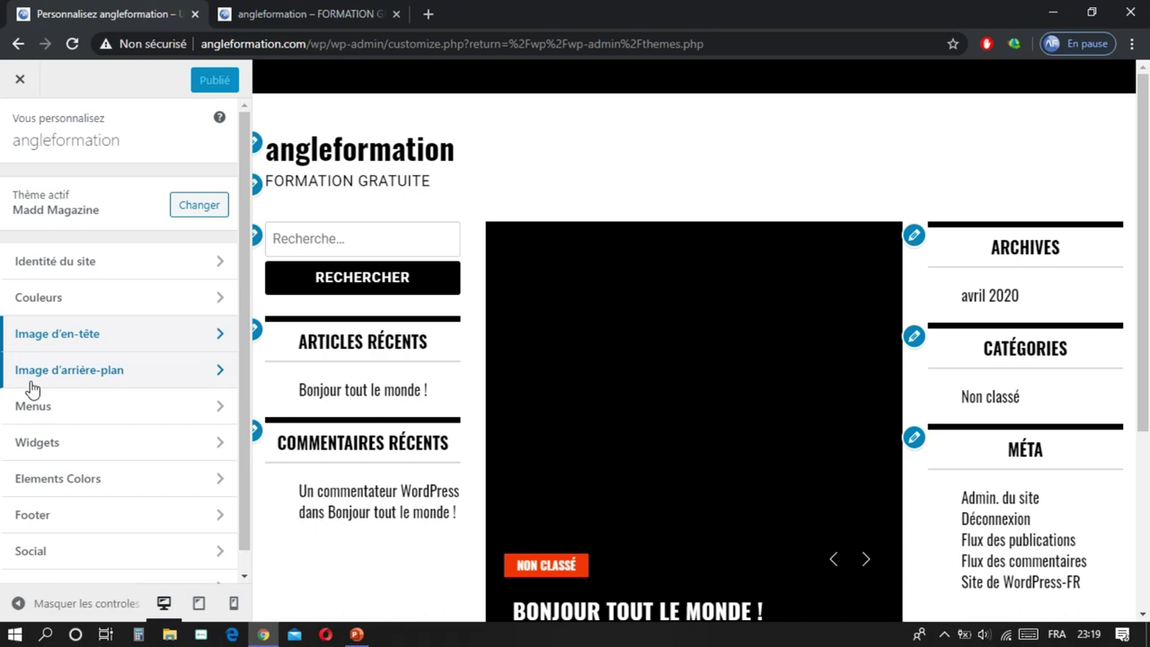
{"action": "left_click", "coordinate": [29, 410]}
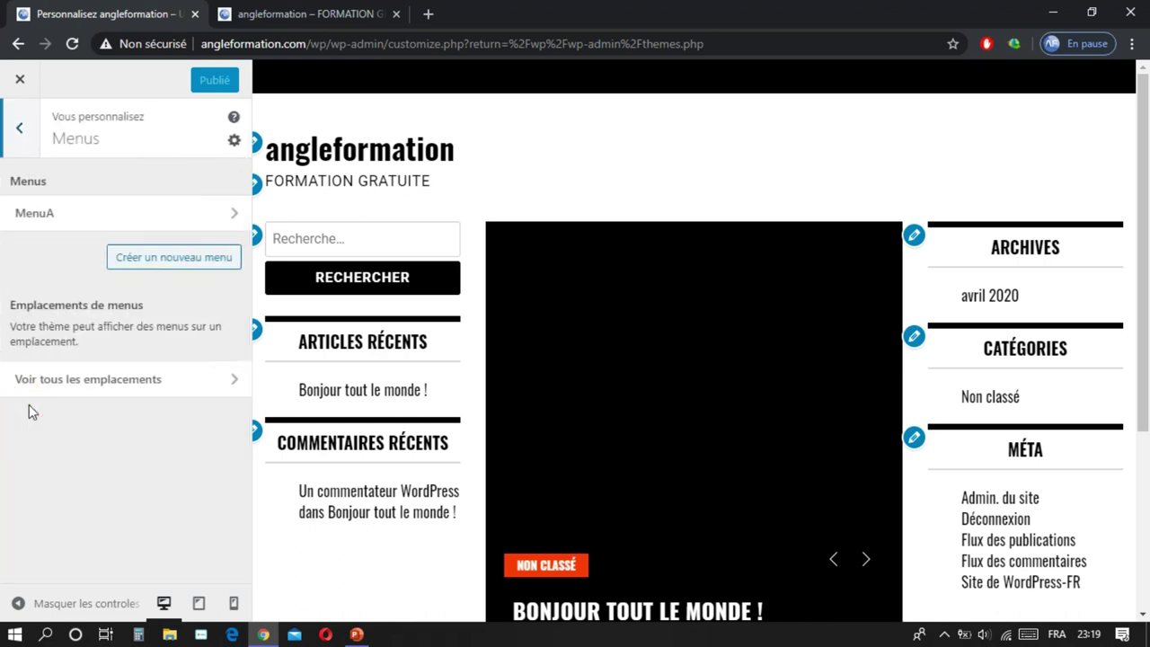
{"action": "left_click", "coordinate": [89, 216]}
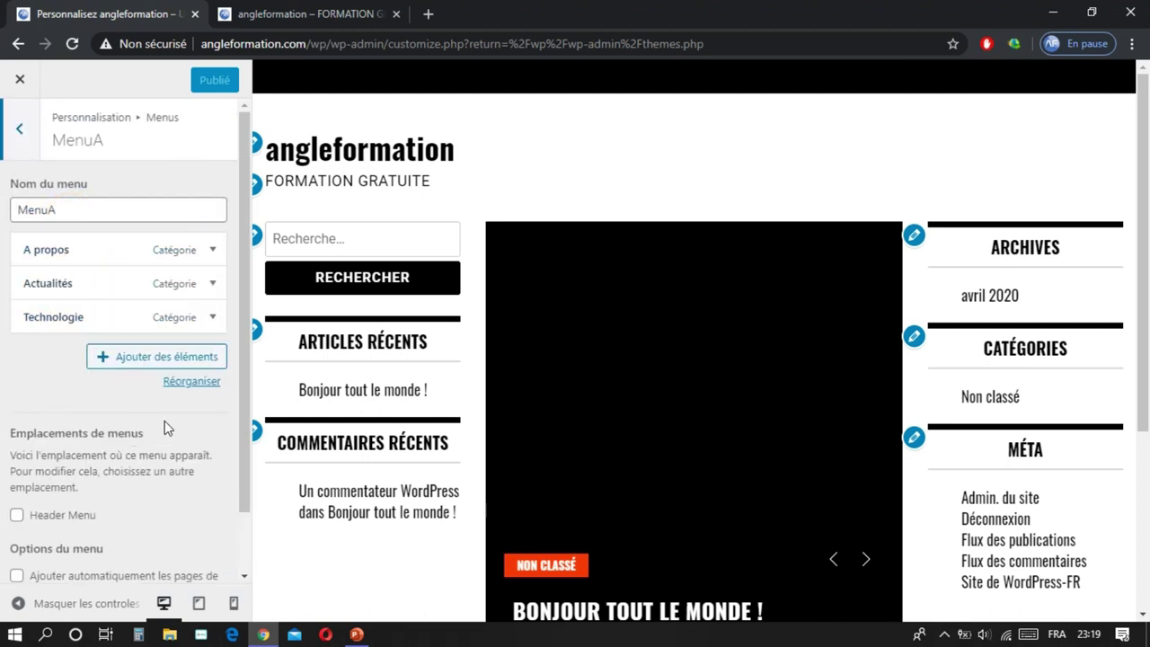
{"action": "left_click_drag", "start_coordinate": [243, 394], "coordinate": [237, 472]}
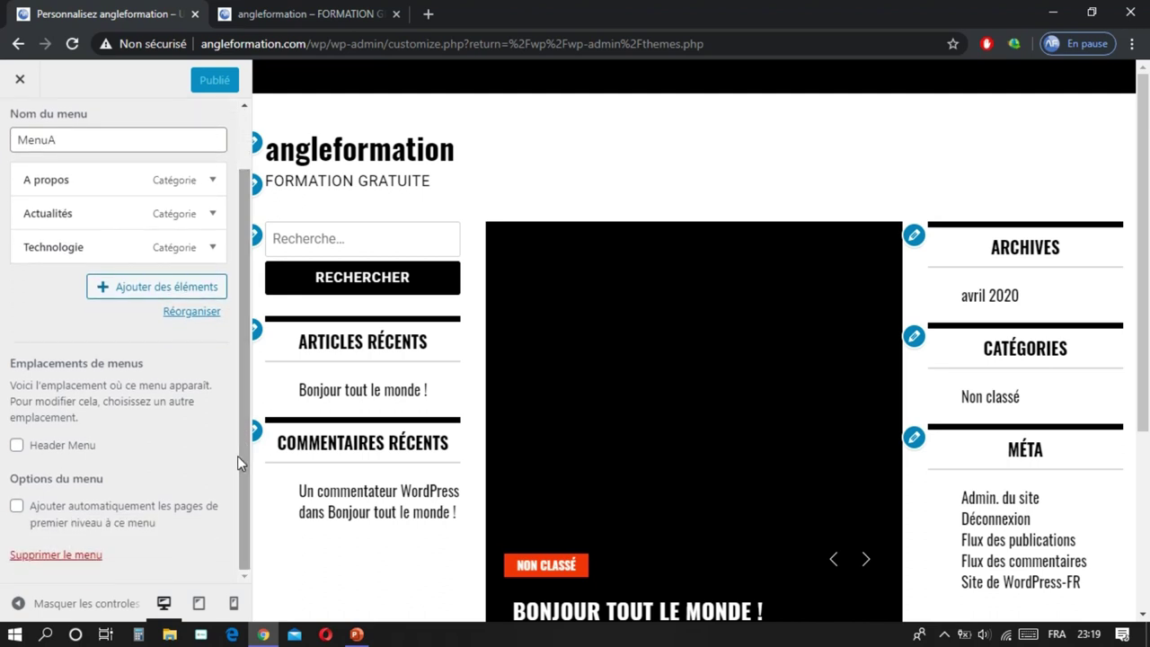
{"action": "left_click", "coordinate": [45, 447]}
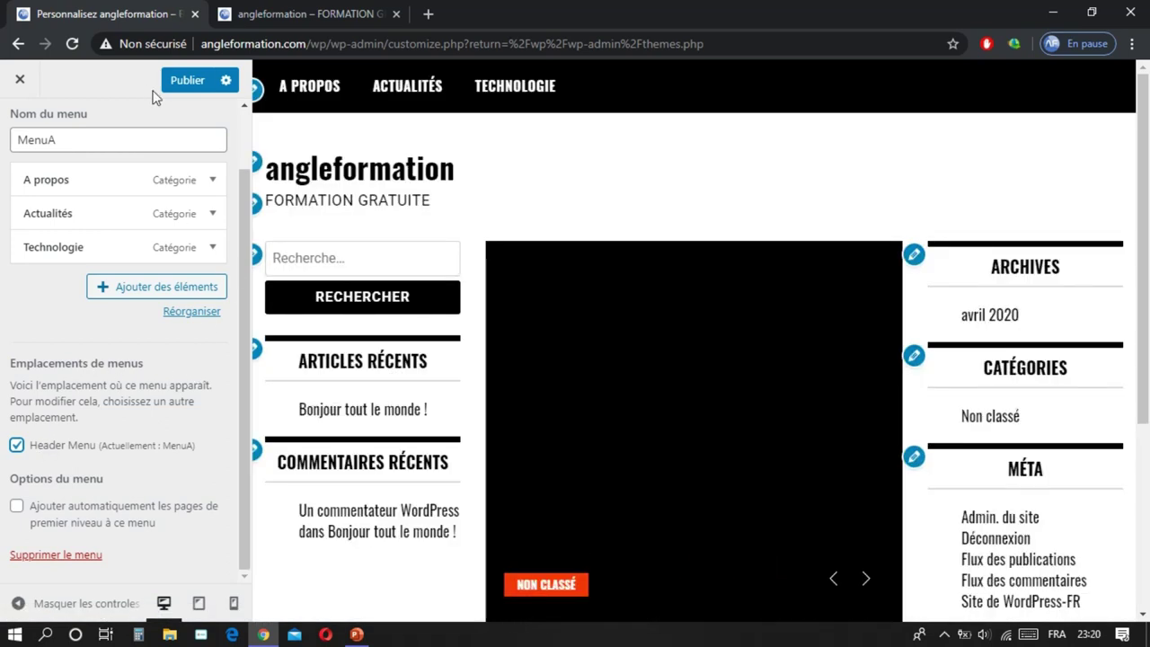
{"action": "left_click", "coordinate": [180, 82]}
{"action": "left_click", "coordinate": [278, 13]}
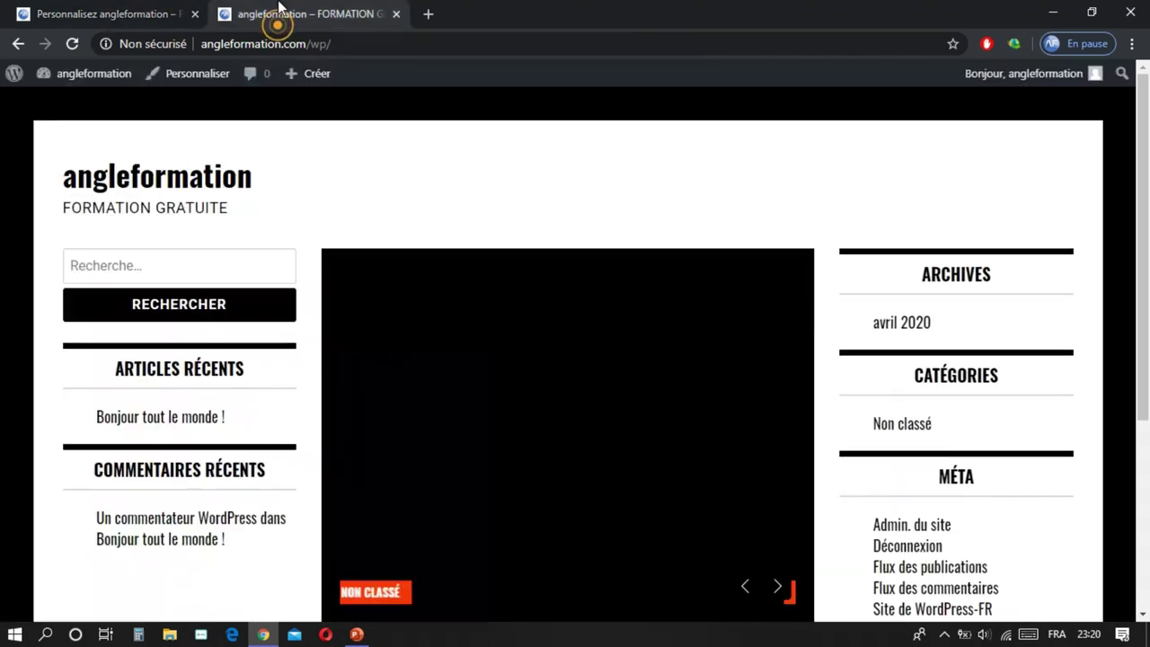
{"action": "left_click", "coordinate": [72, 44]}
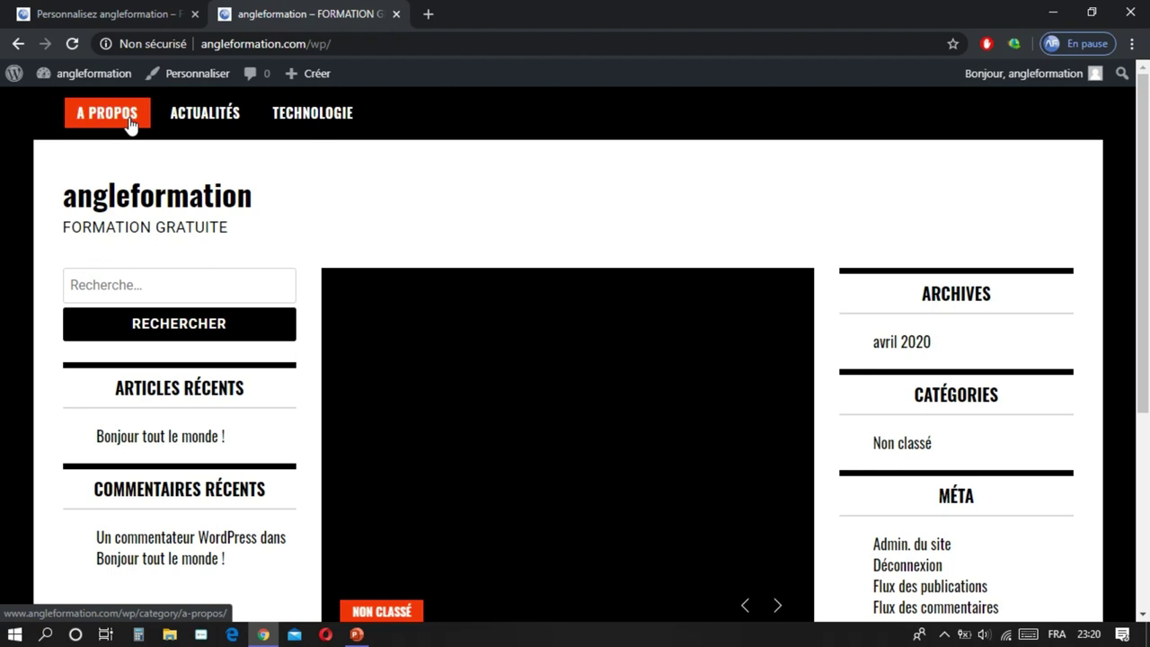
Step: Reorder MenuA's items as Actualités, Technologie, A propos, publish the new order and reload the home page to check it
{"action": "left_click", "coordinate": [131, 12]}
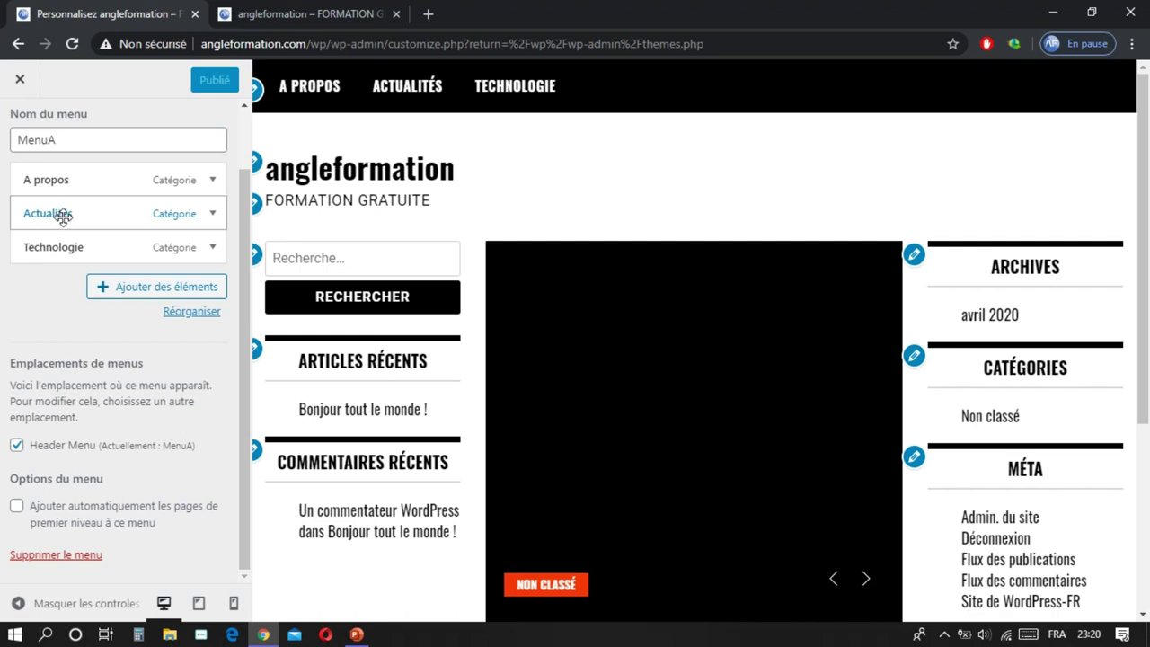
{"action": "left_click_drag", "start_coordinate": [64, 215], "coordinate": [54, 191]}
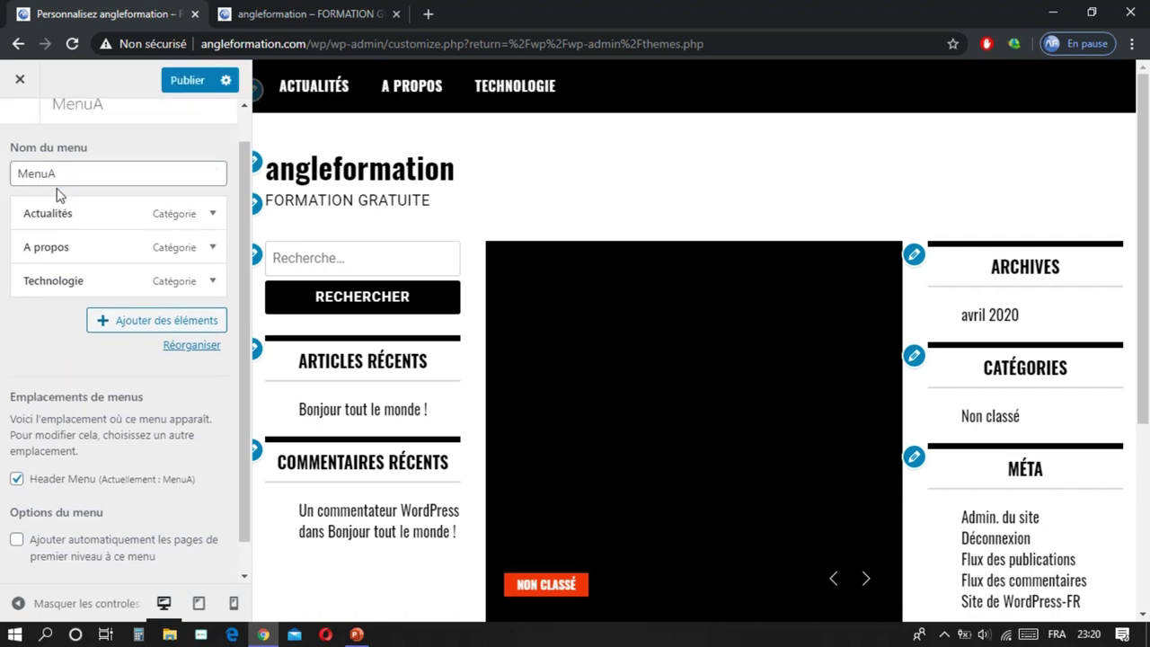
{"action": "left_click_drag", "start_coordinate": [50, 280], "coordinate": [46, 247]}
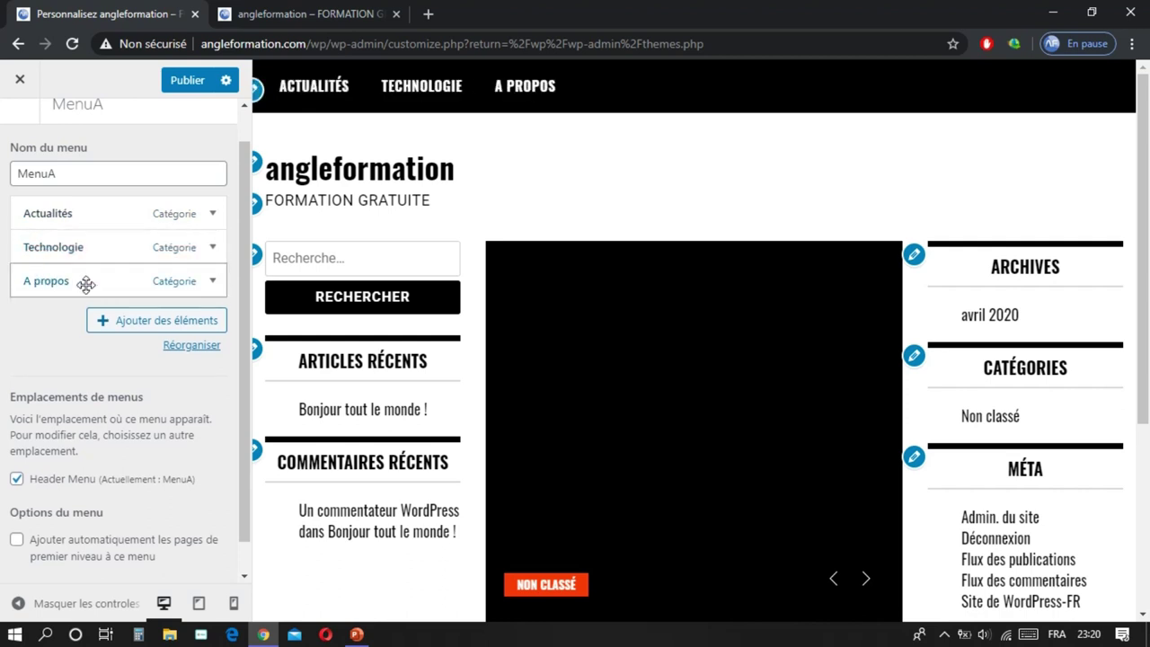
{"action": "left_click", "coordinate": [186, 82]}
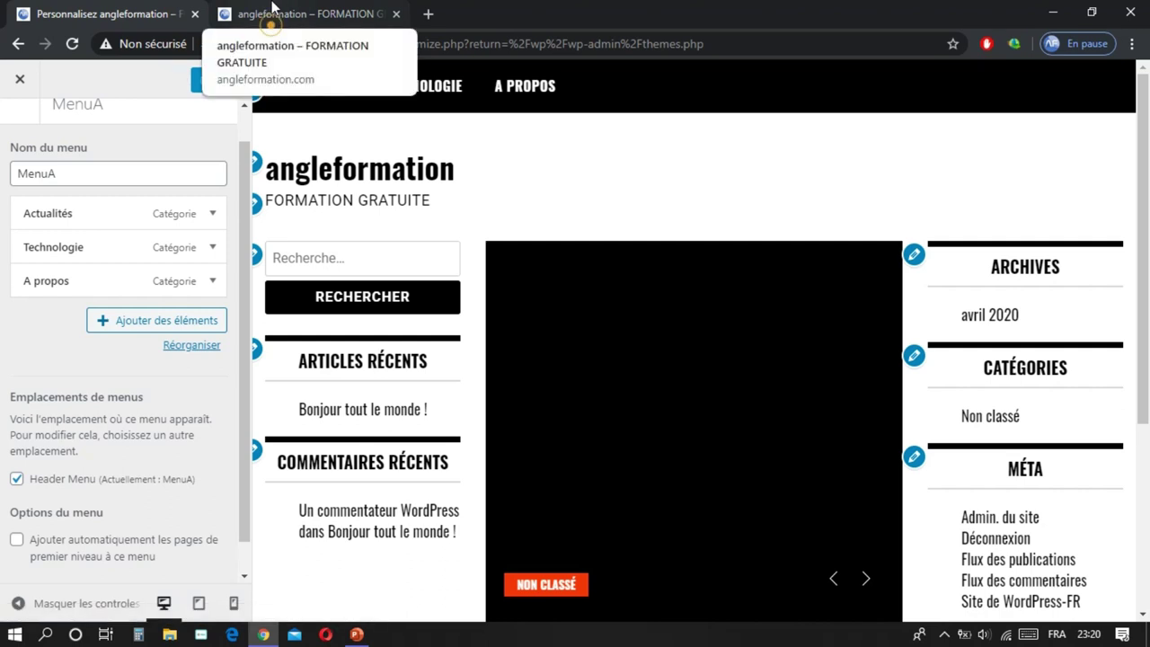
{"action": "left_click", "coordinate": [272, 9]}
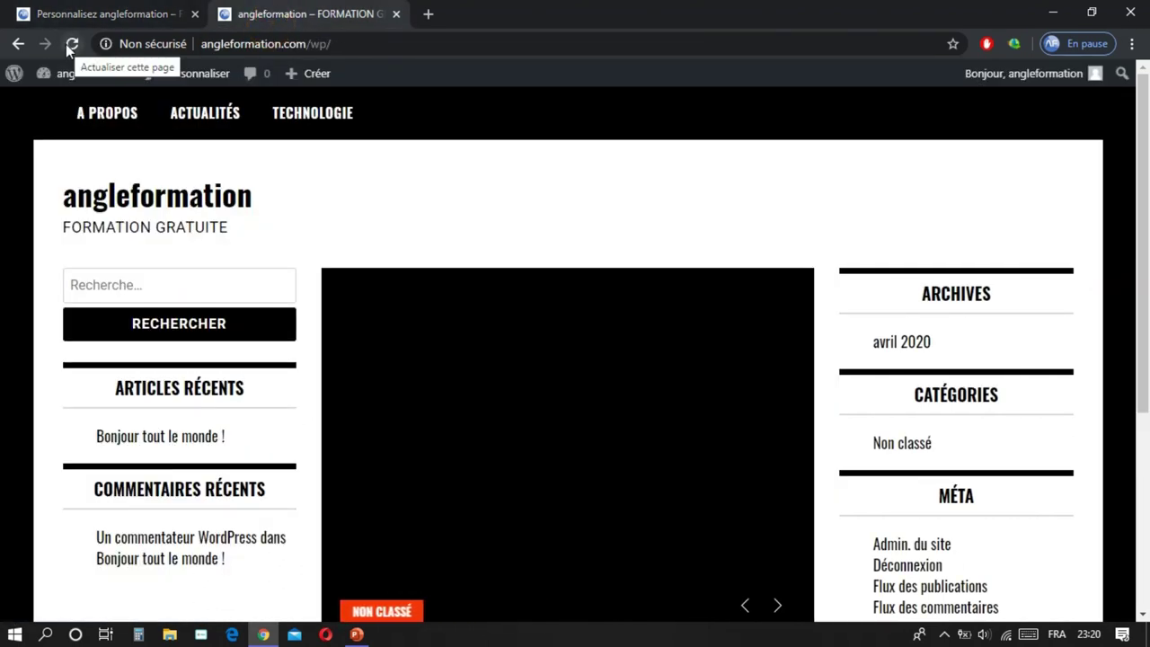
{"action": "left_click", "coordinate": [66, 44]}
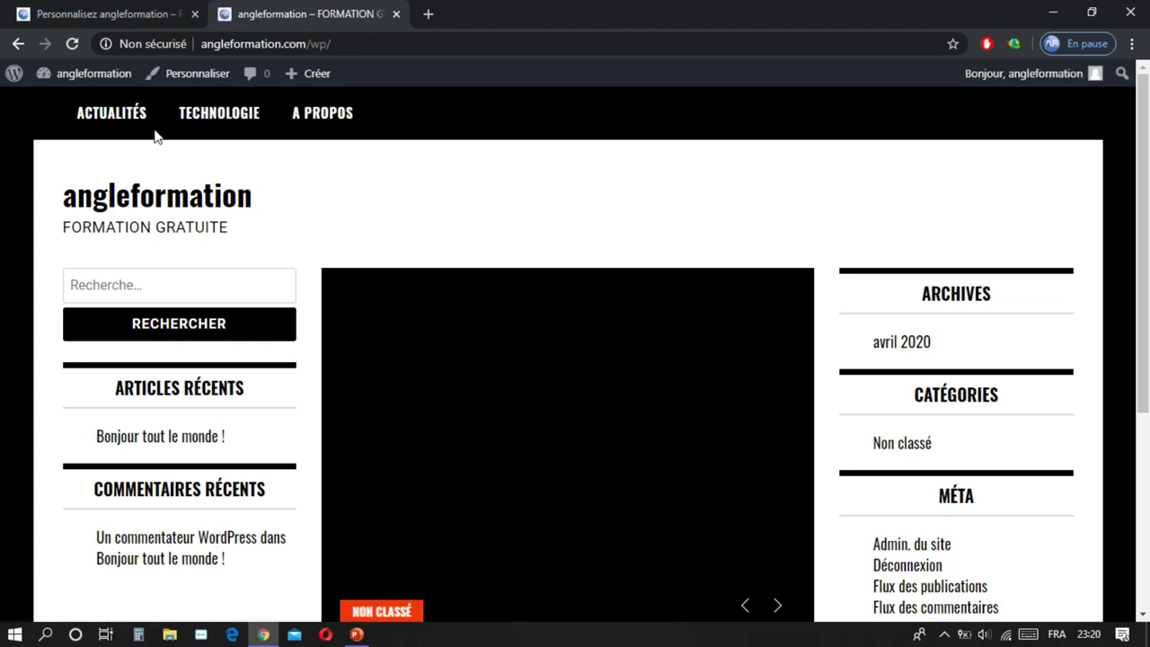
Step: Leave the menu settings and open the Footer area in the customizer's Widgets section
{"action": "left_click", "coordinate": [131, 12]}
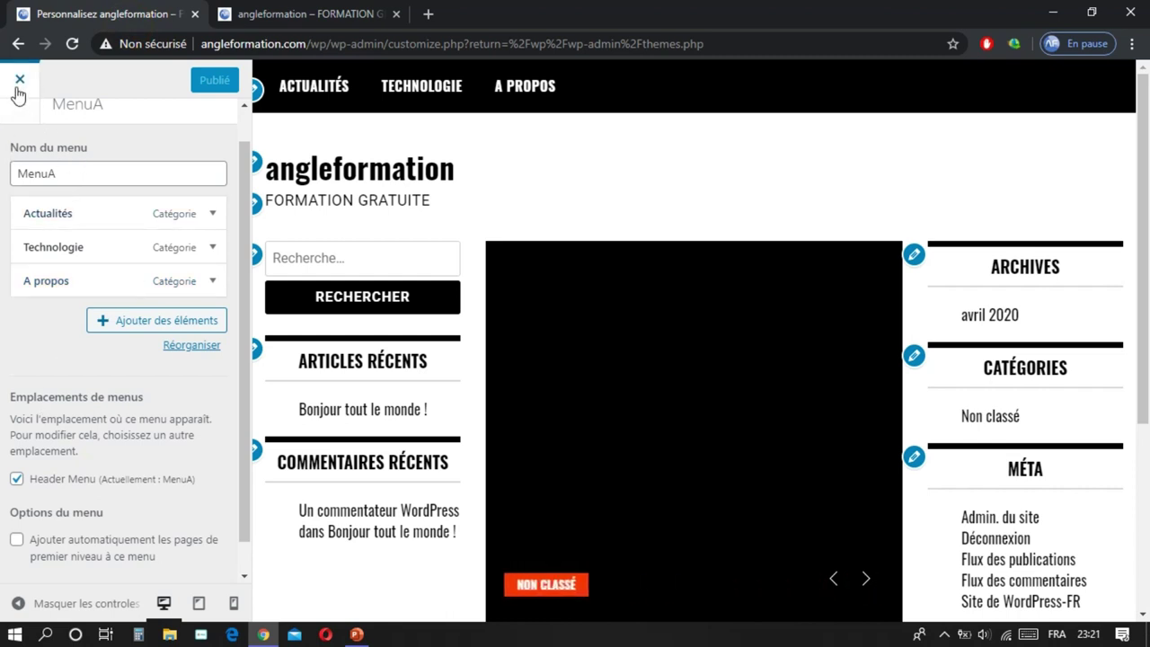
{"action": "scroll", "coordinate": [39, 172], "scroll_direction": "up", "scroll_amount": 1}
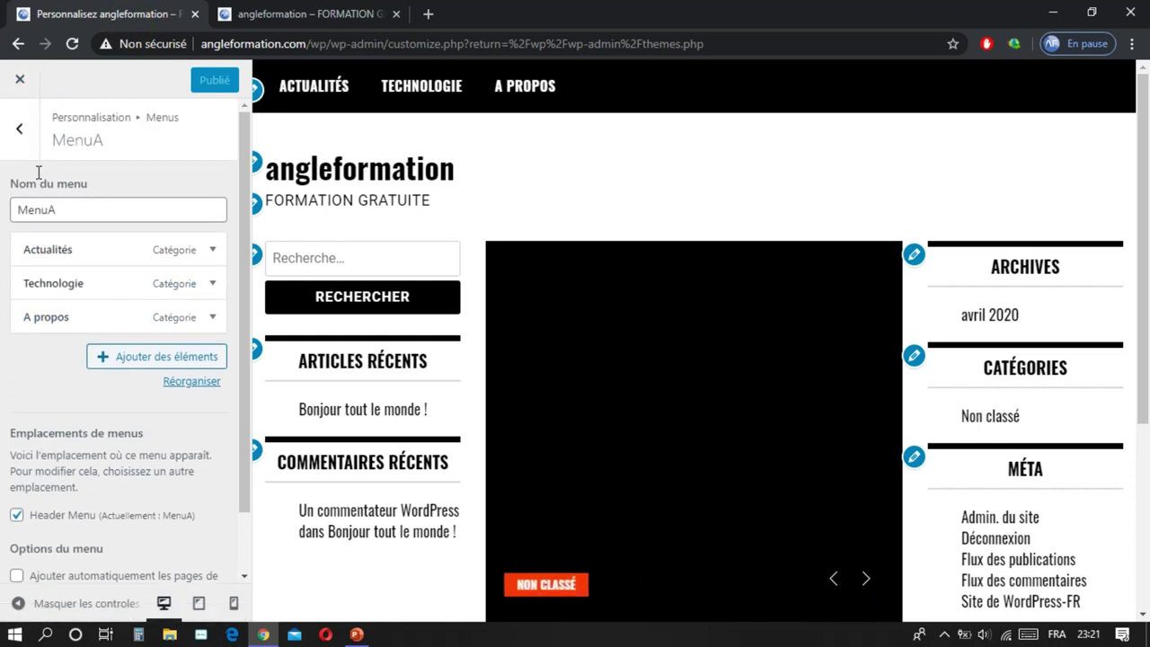
{"action": "left_click", "coordinate": [20, 134]}
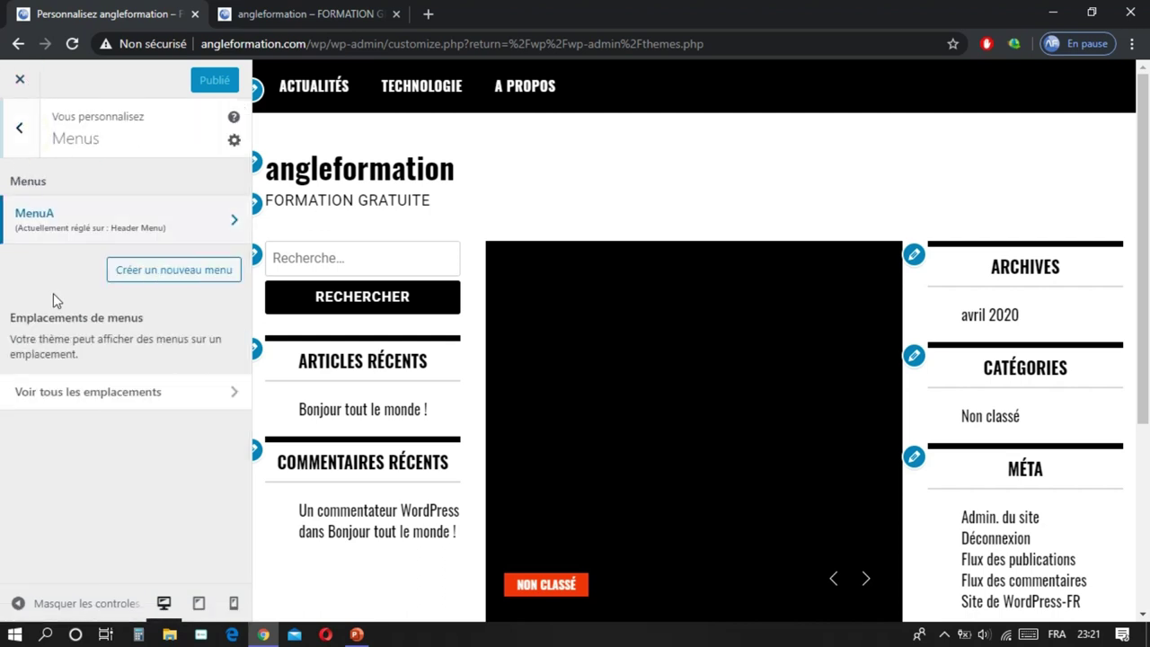
{"action": "left_click", "coordinate": [21, 128]}
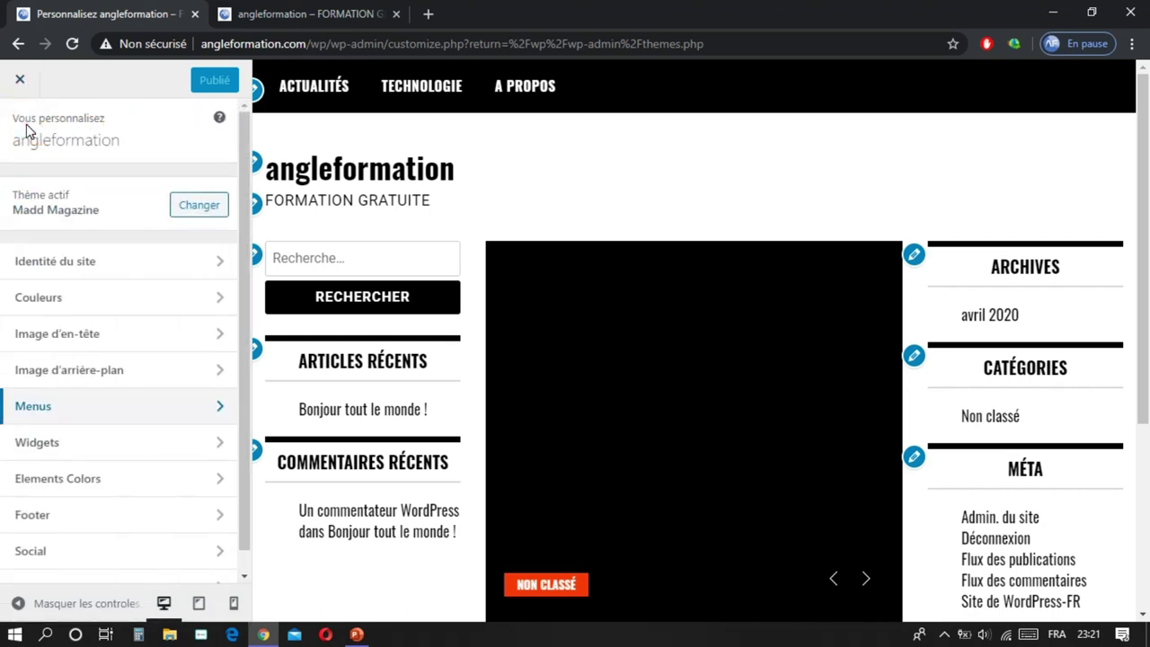
{"action": "left_click", "coordinate": [54, 454]}
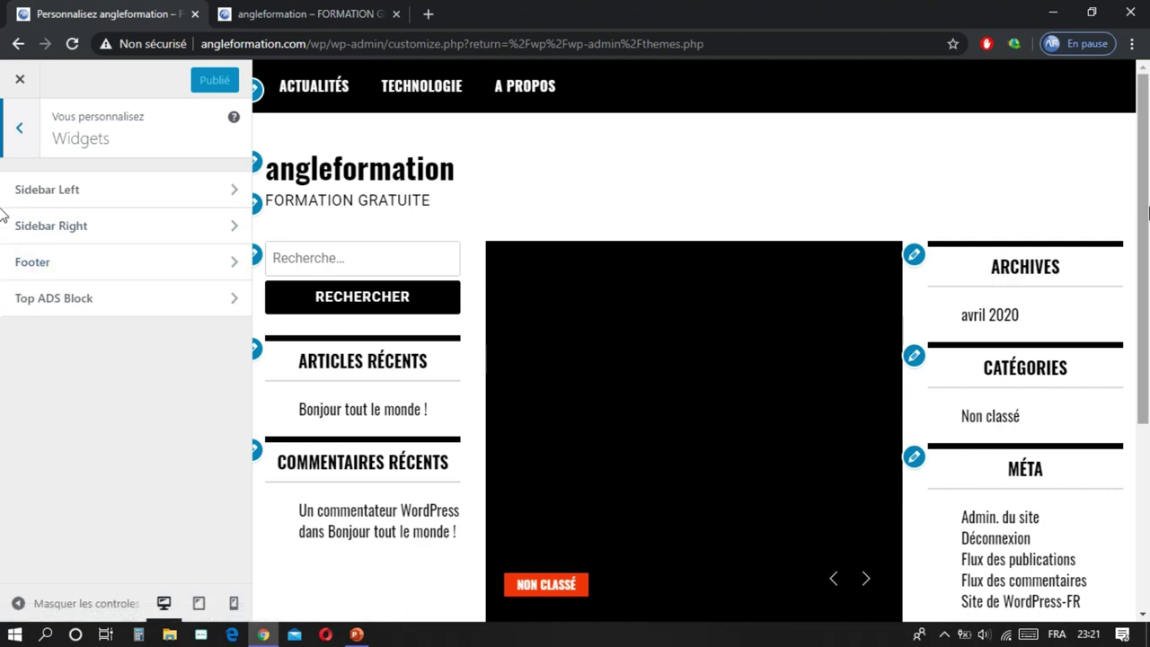
{"action": "scroll", "coordinate": [1147, 212], "scroll_direction": "down", "scroll_amount": 3}
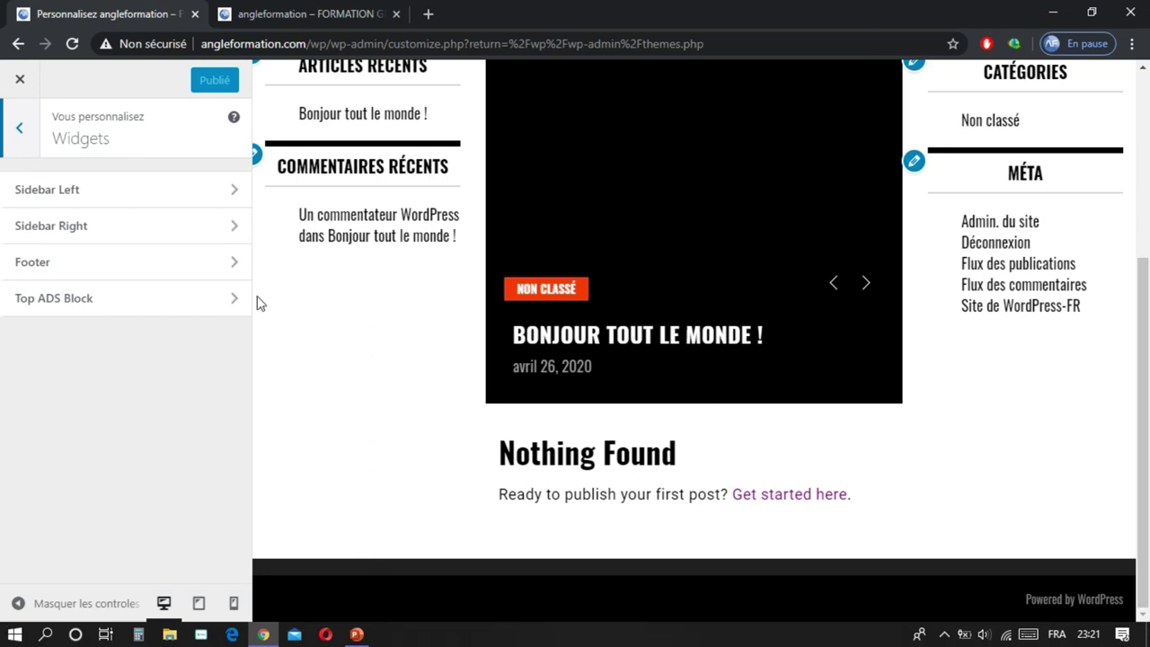
{"action": "left_click", "coordinate": [44, 269]}
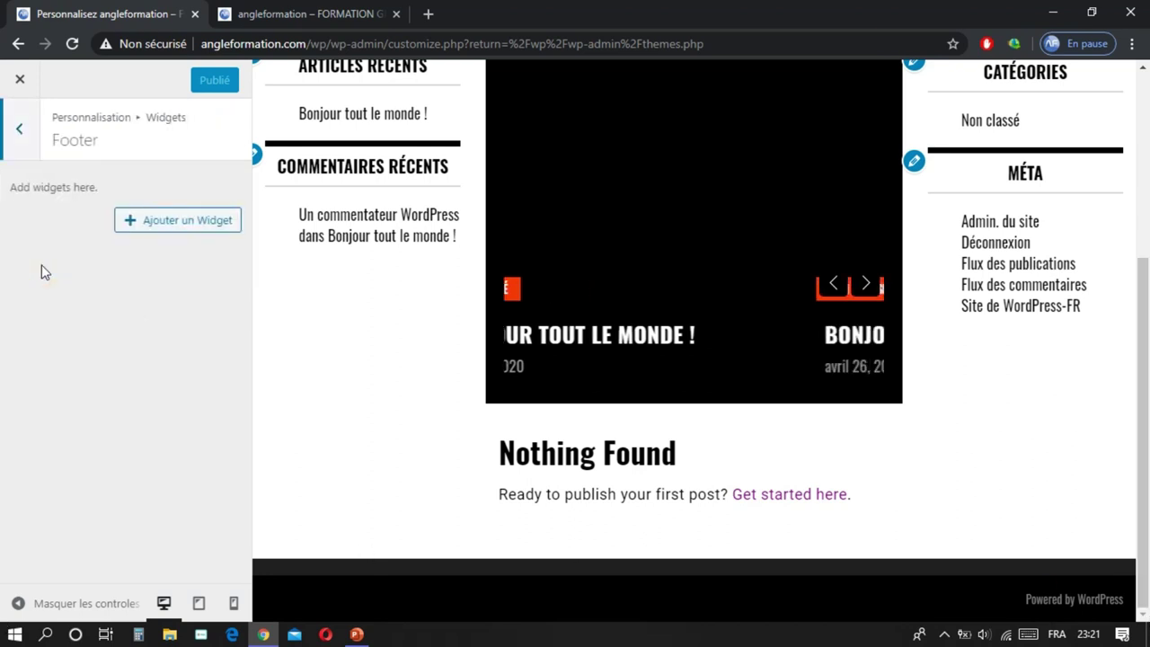
Step: Browse the available widgets, add a Menu de navigation widget to the footer, and delete it again
{"action": "left_click", "coordinate": [176, 231]}
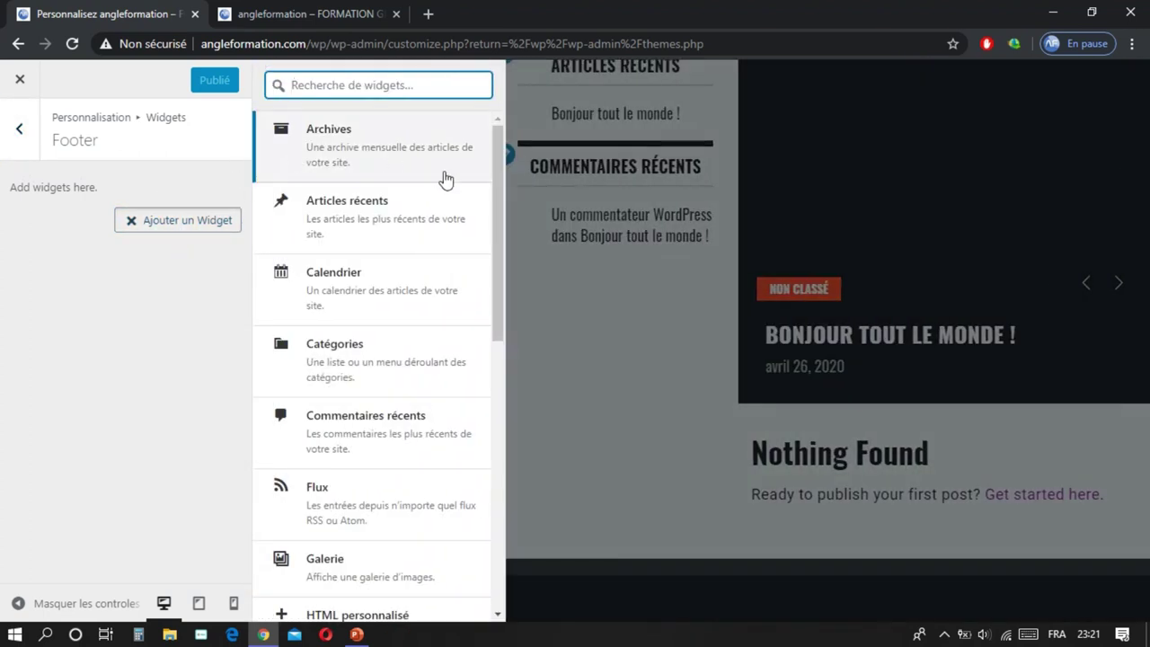
{"action": "left_click", "coordinate": [498, 186]}
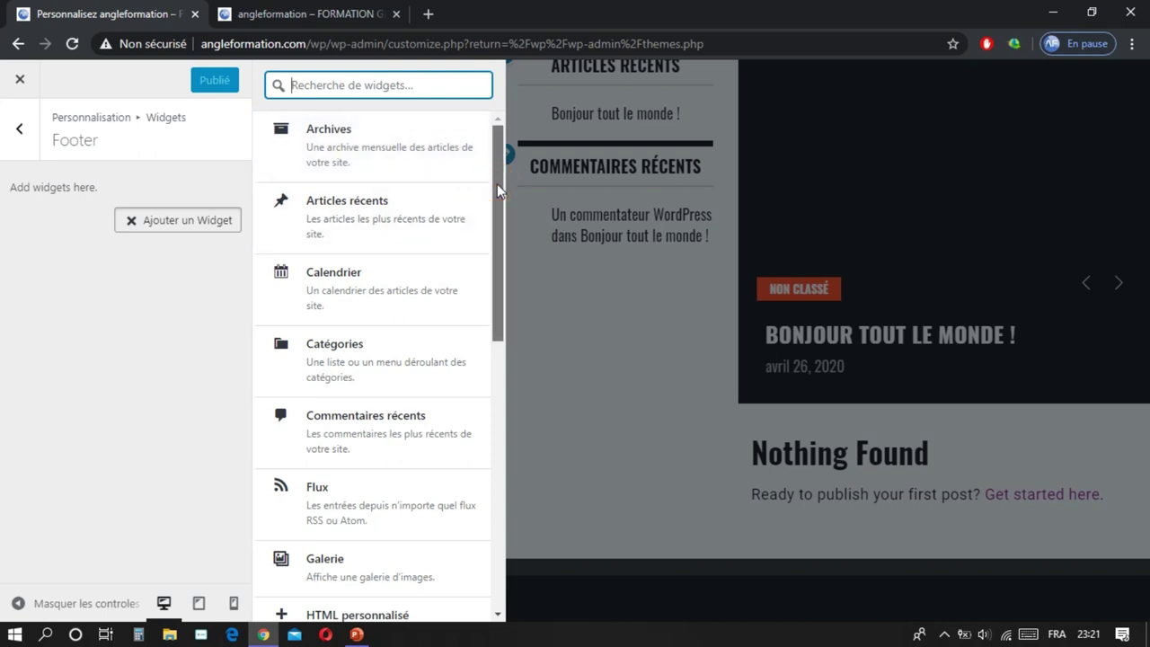
{"action": "mouse_move", "coordinate": [497, 183]}
{"action": "left_mouse_down"}
{"action": "mouse_move", "coordinate": [485, 291]}
{"action": "mouse_move", "coordinate": [499, 351]}
{"action": "mouse_move", "coordinate": [492, 179]}
{"action": "left_mouse_up"}
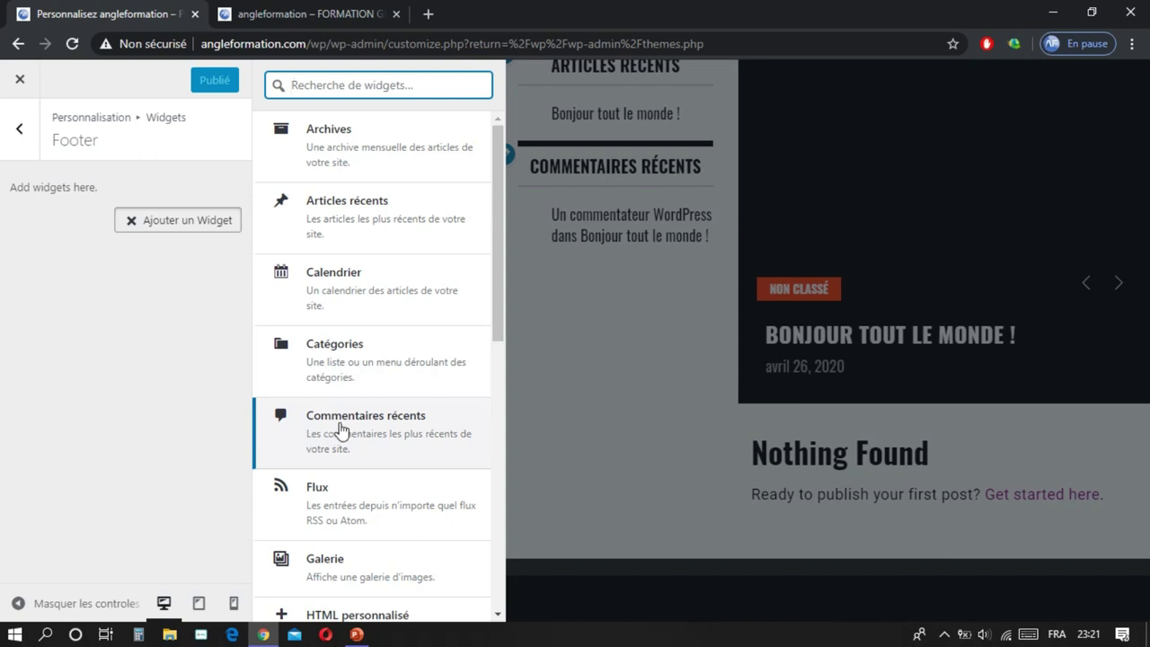
{"action": "left_click_drag", "start_coordinate": [502, 308], "coordinate": [512, 395]}
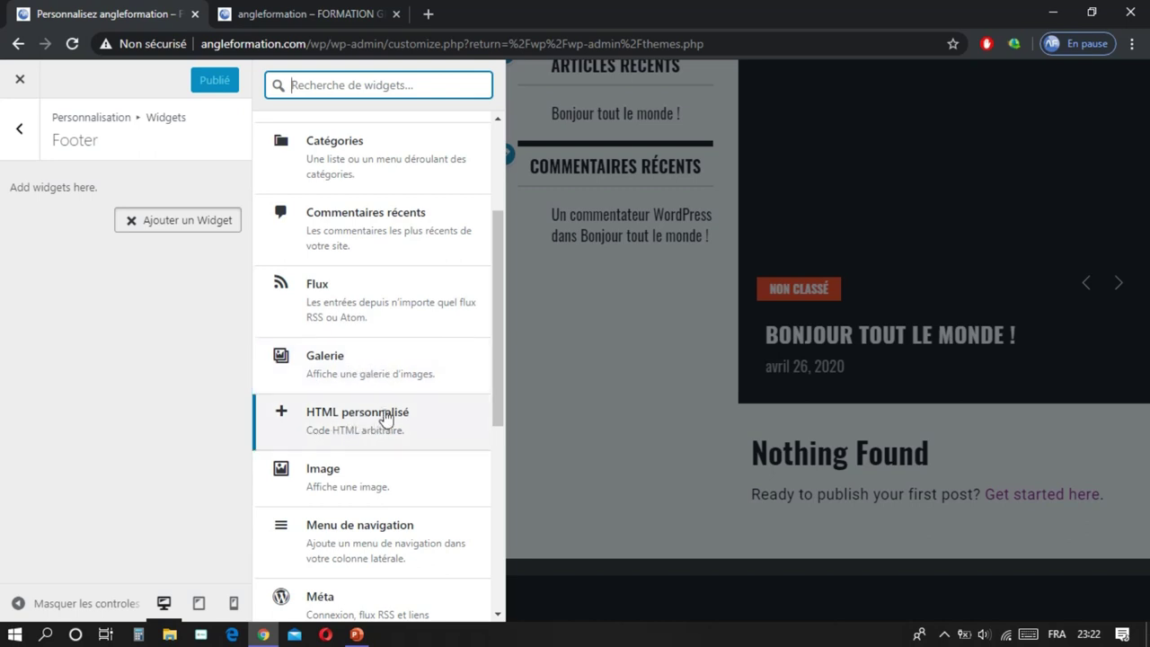
{"action": "left_click_drag", "start_coordinate": [501, 383], "coordinate": [513, 471]}
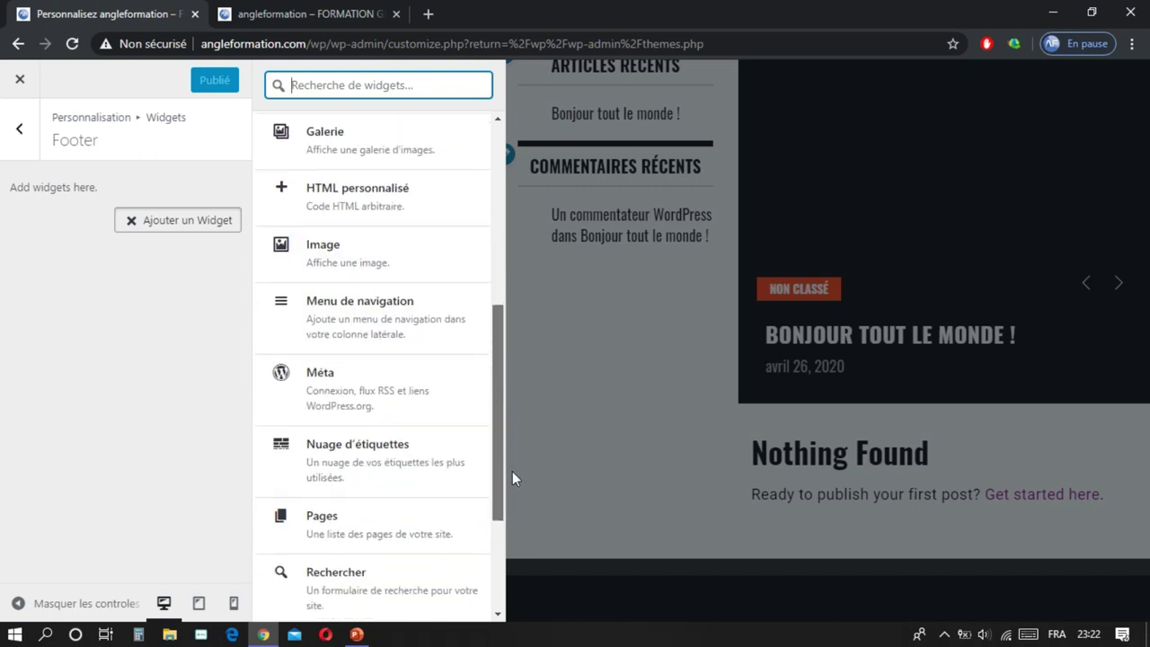
{"action": "left_click", "coordinate": [360, 307]}
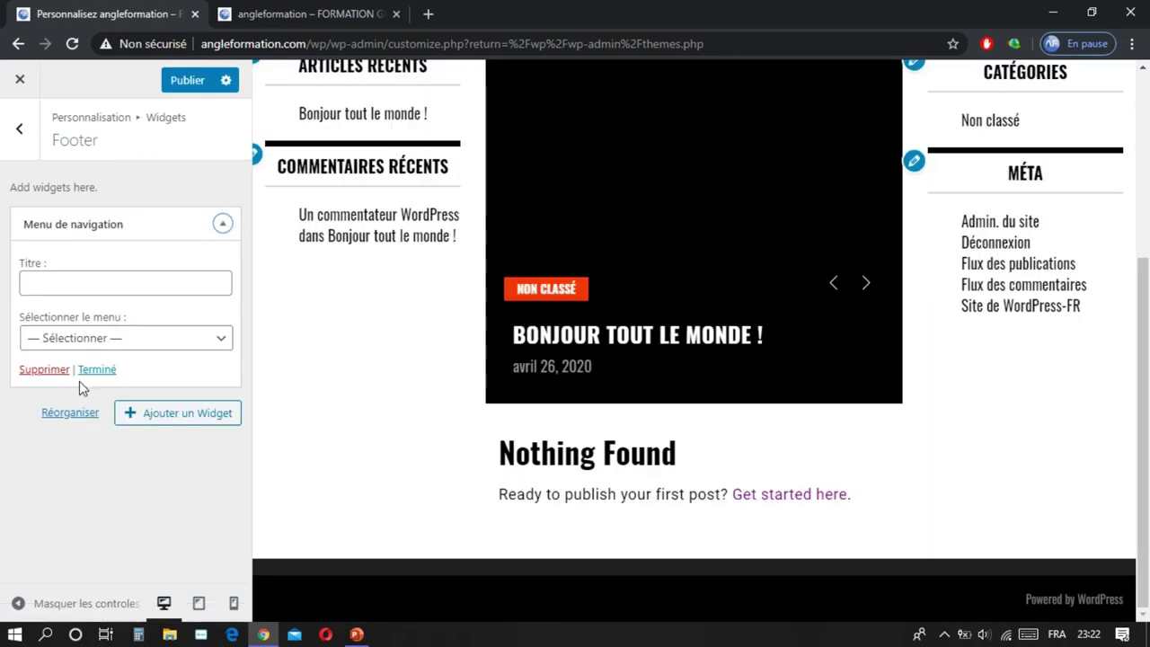
{"action": "left_click", "coordinate": [46, 373]}
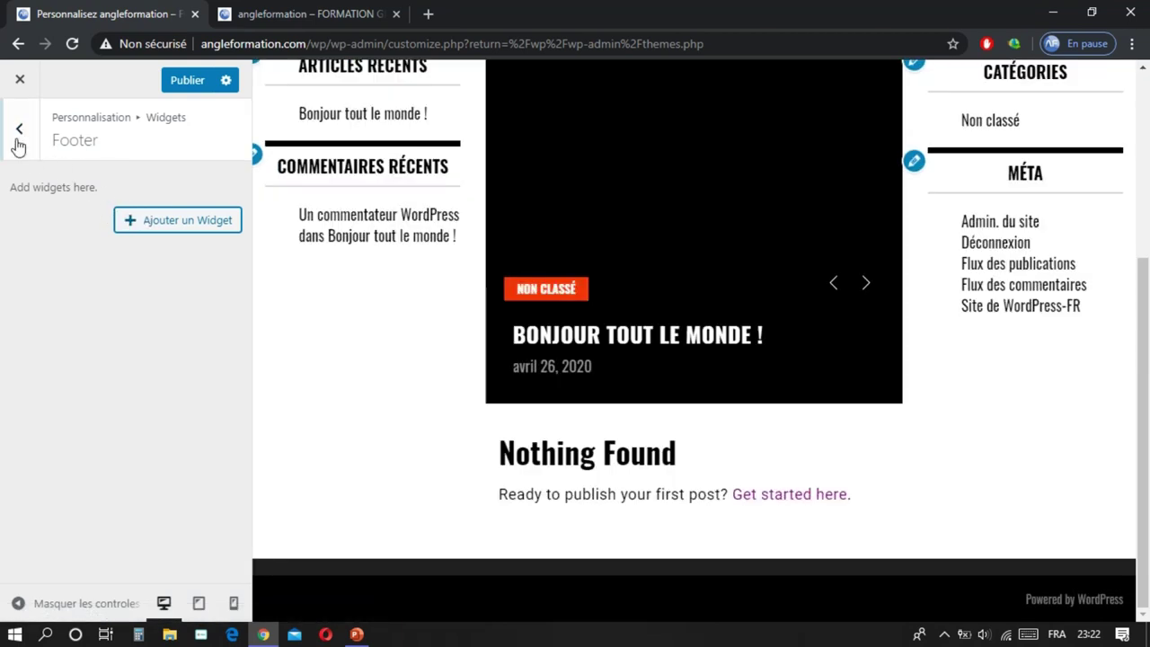
{"action": "left_click", "coordinate": [20, 139]}
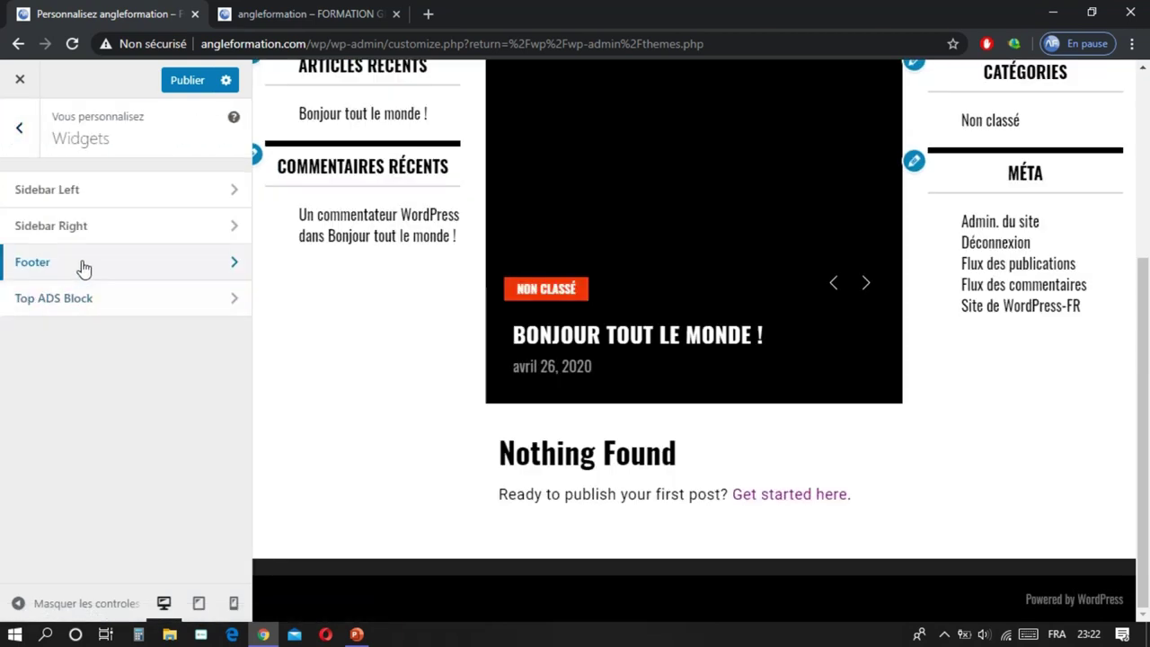
Step: Examine the remaining widgets available for the footer and return to the list of widget areas
{"action": "left_click", "coordinate": [38, 262]}
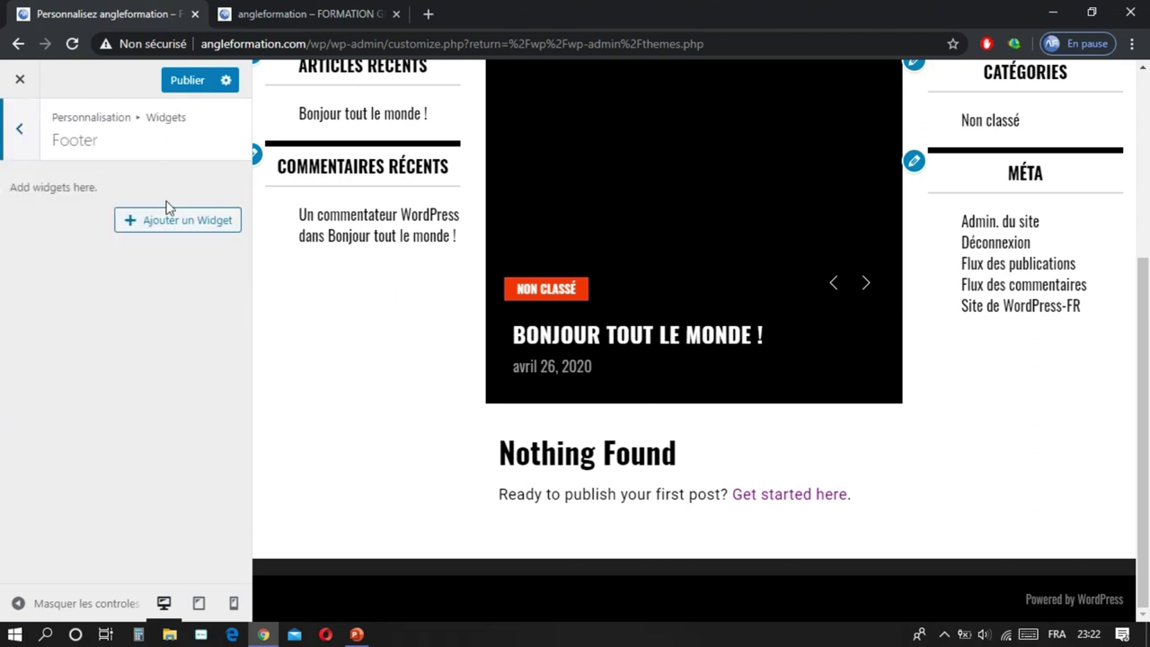
{"action": "left_click", "coordinate": [161, 222]}
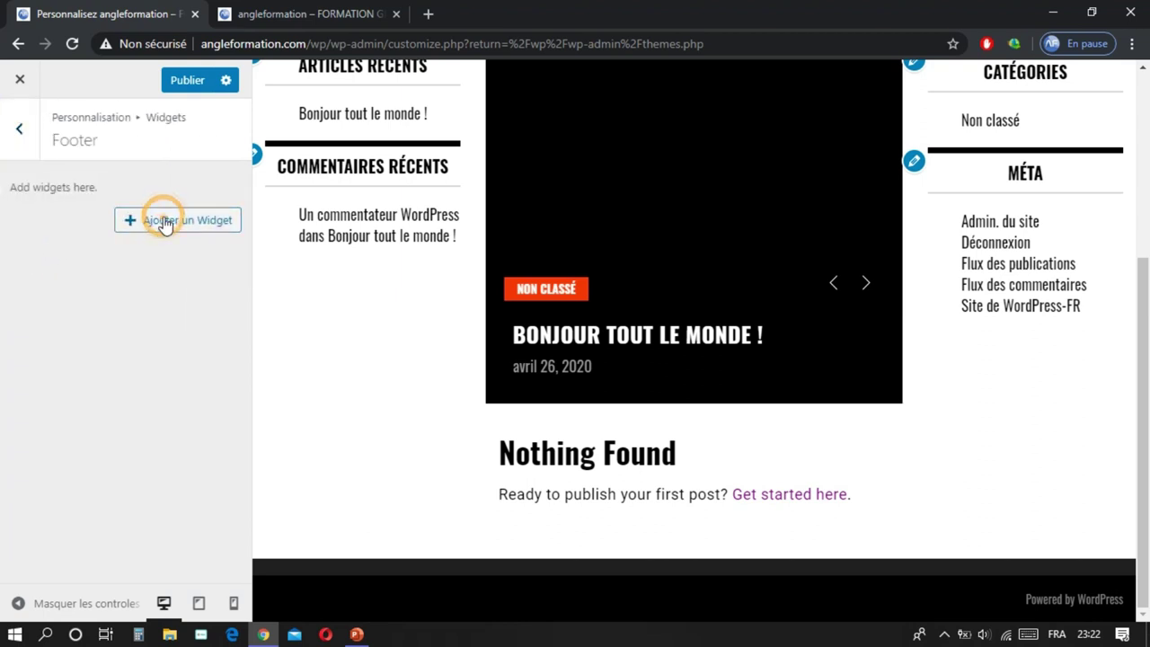
{"action": "left_click_drag", "start_coordinate": [495, 359], "coordinate": [503, 456]}
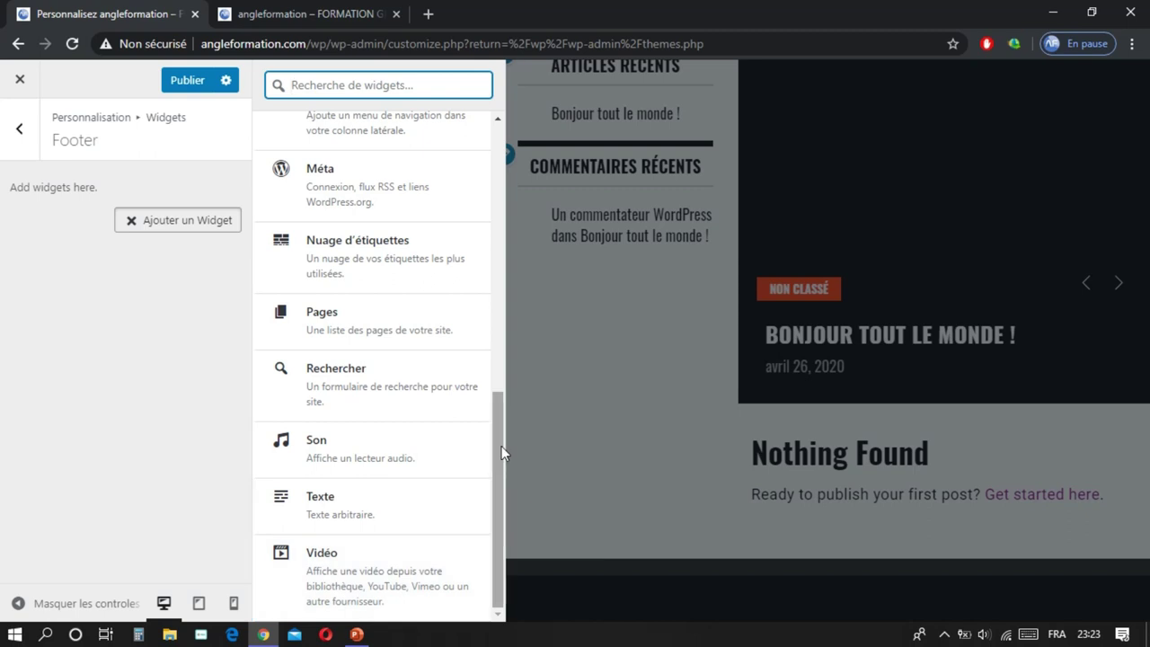
{"action": "left_click", "coordinate": [19, 127]}
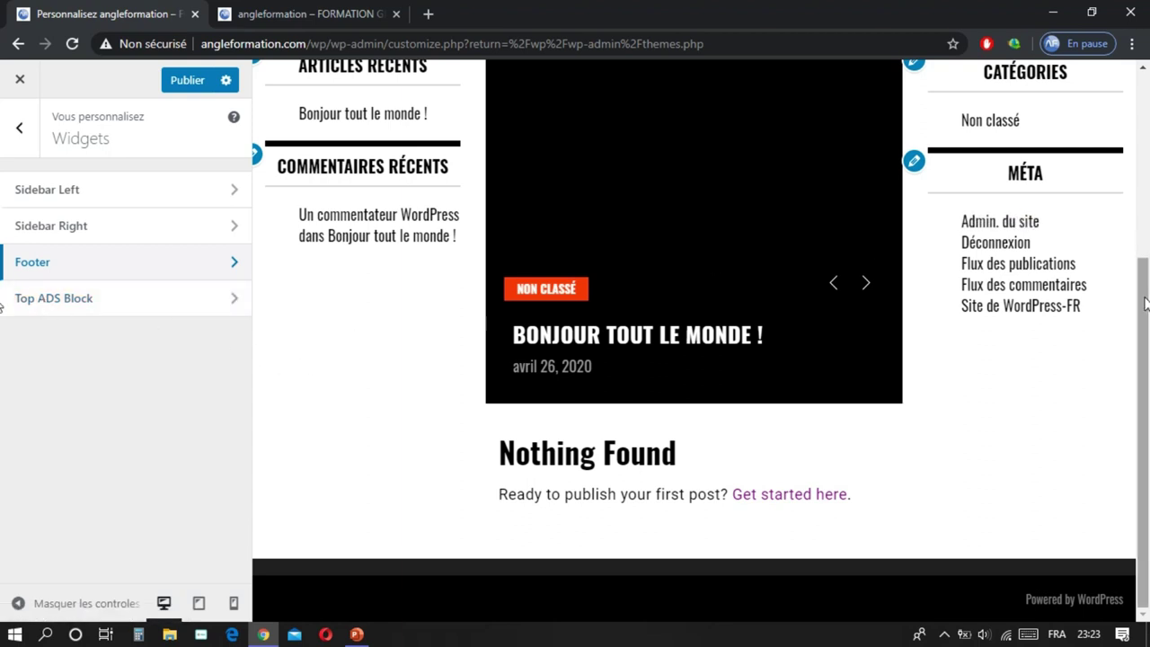
{"action": "left_click_drag", "start_coordinate": [1142, 292], "coordinate": [1116, 99]}
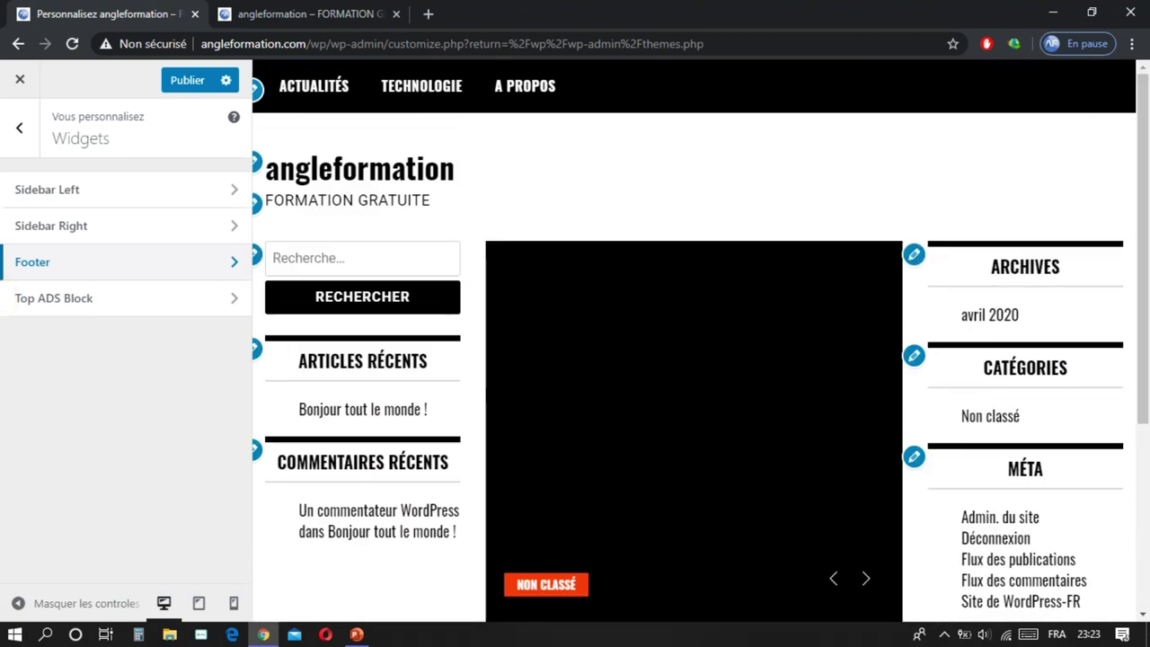
{"action": "key", "text": "super"}
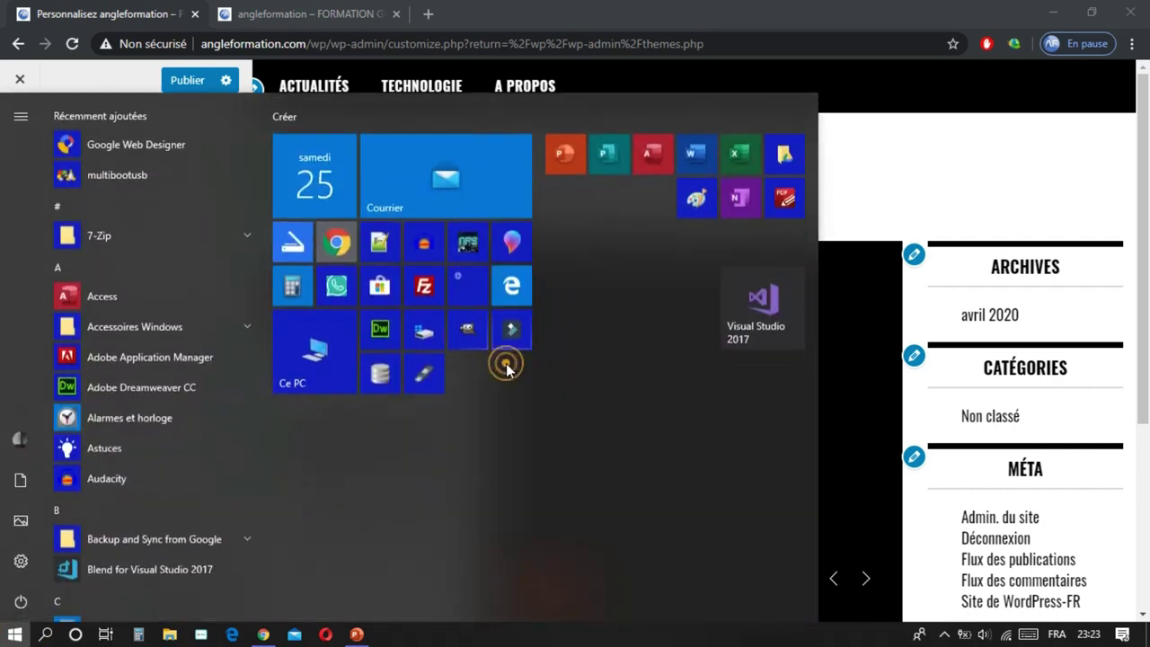
Step: Open Paint, shrink the blank canvas to about 1238 × 574 px, and fill it with orange
{"action": "left_click", "coordinate": [685, 209]}
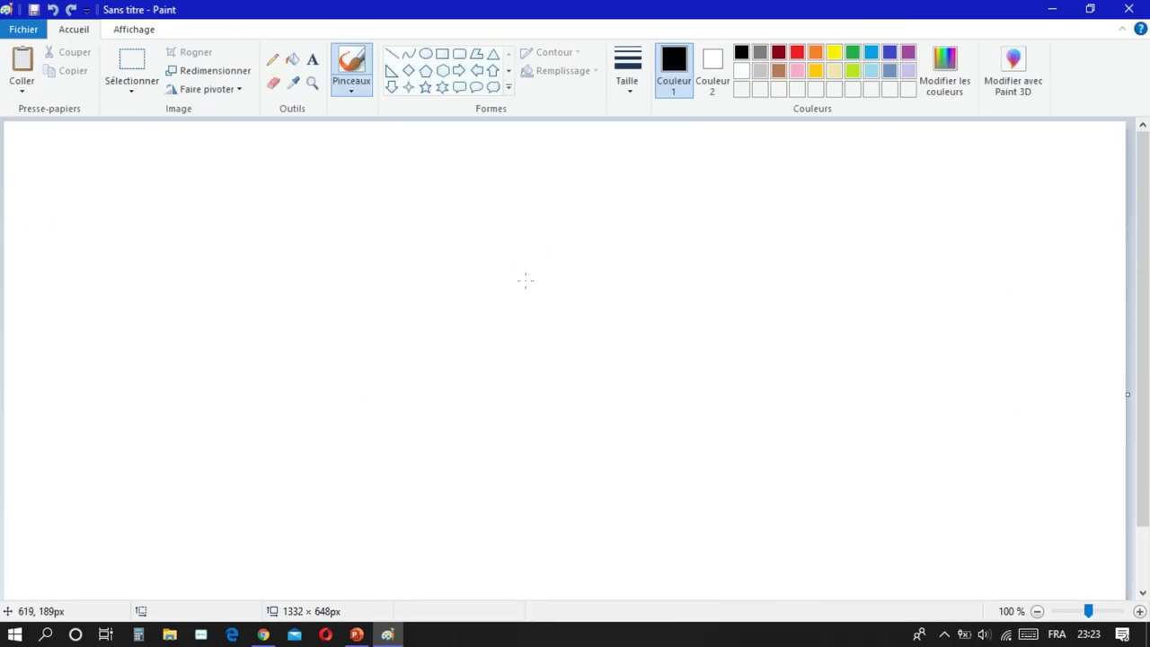
{"action": "left_click_drag", "start_coordinate": [1088, 611], "coordinate": [1069, 611]}
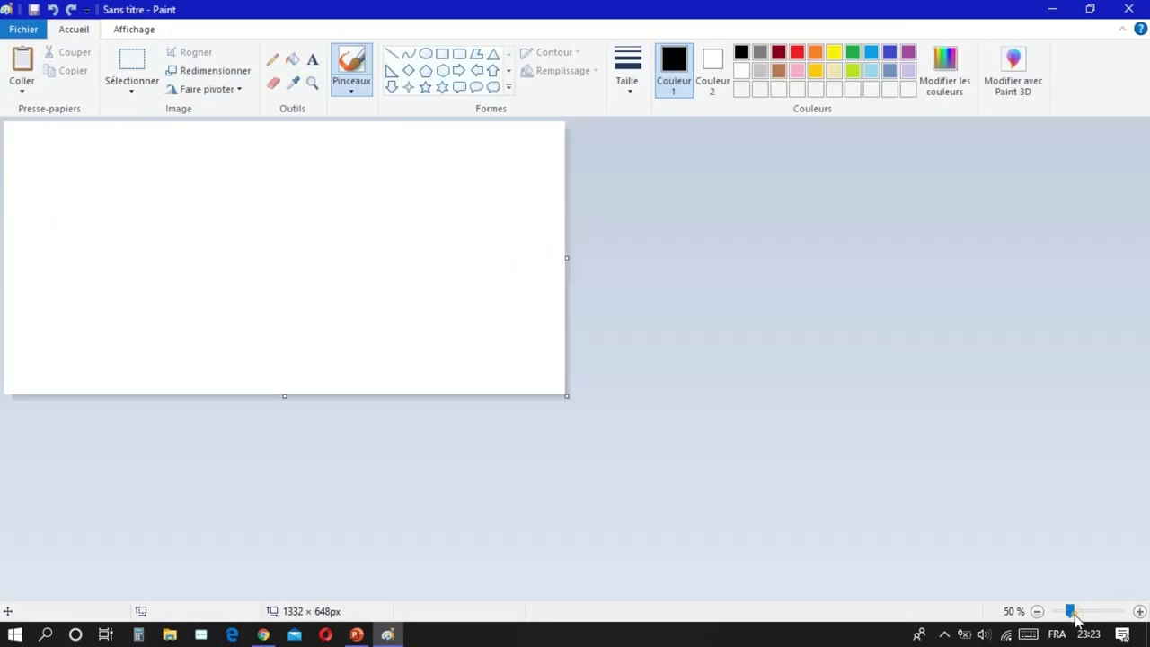
{"action": "left_click_drag", "start_coordinate": [565, 396], "coordinate": [525, 363]}
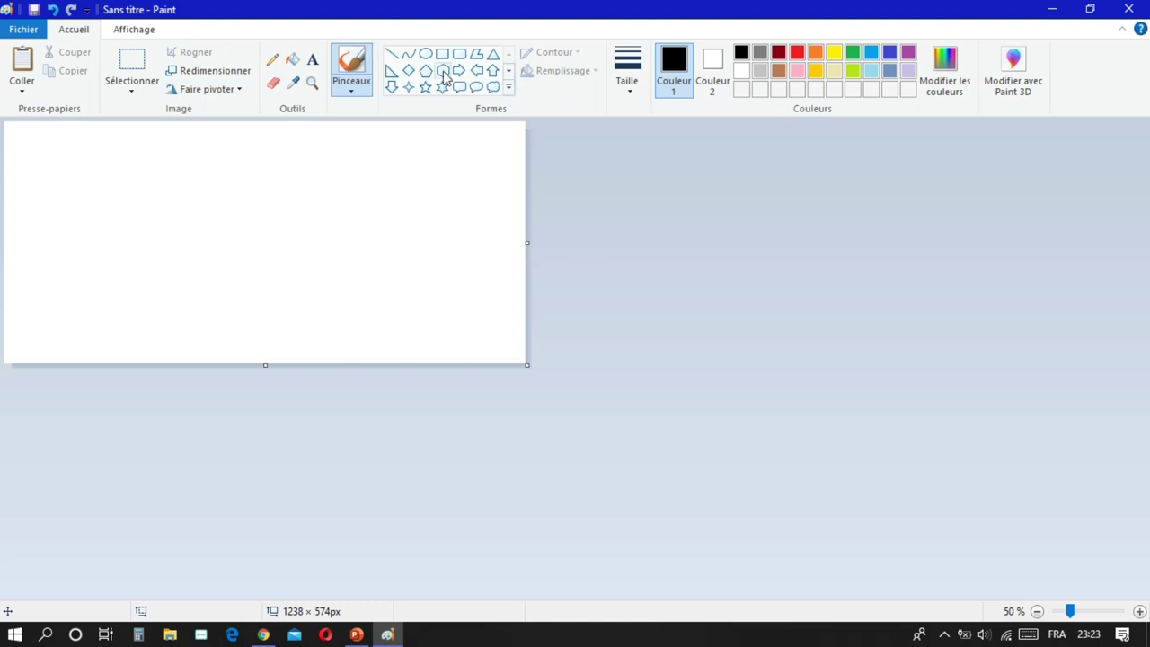
{"action": "left_click", "coordinate": [292, 59]}
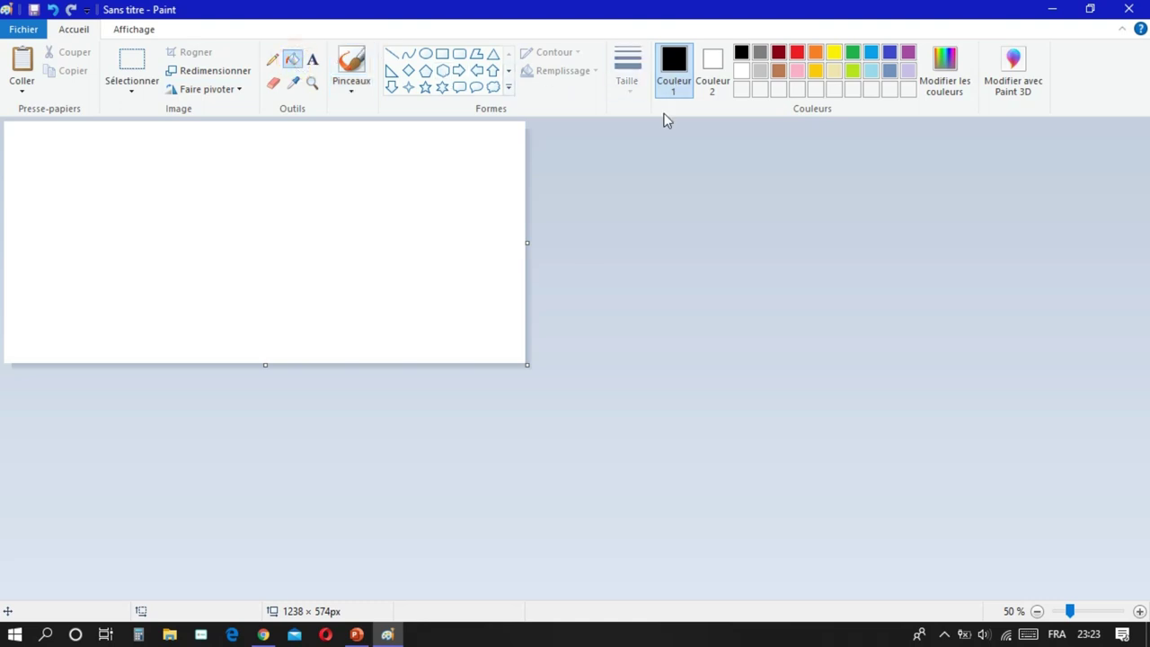
{"action": "left_click", "coordinate": [822, 52]}
{"action": "left_click", "coordinate": [410, 203]}
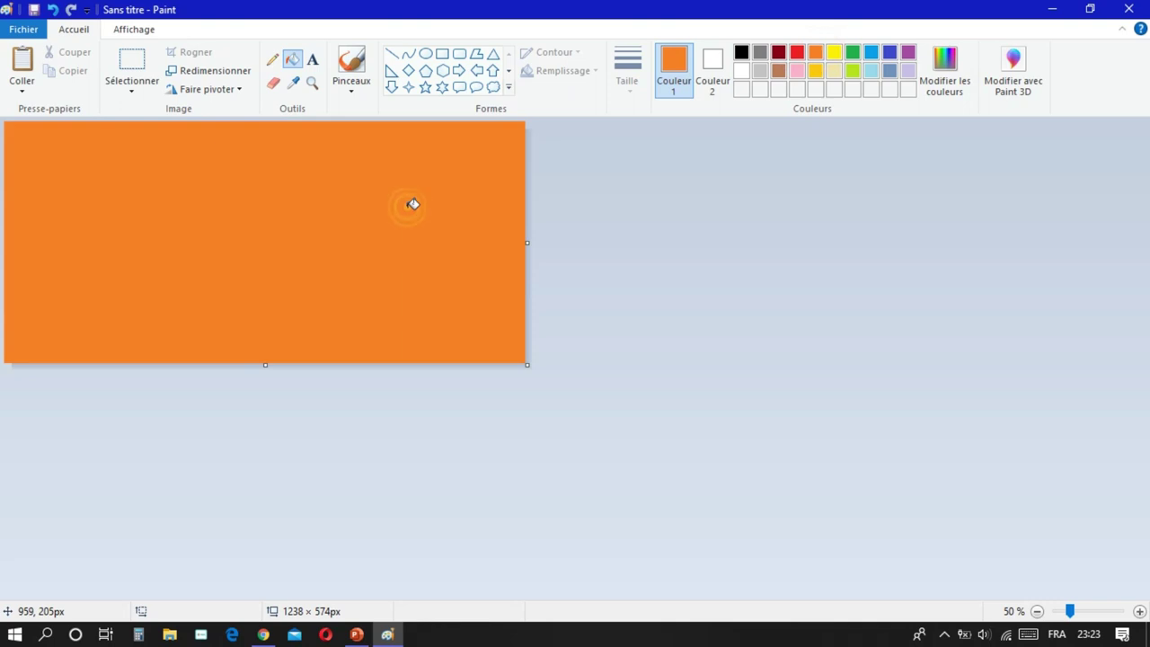
Step: Add the text BIENVENU across the middle of the orange canvas and colour it white
{"action": "left_click", "coordinate": [313, 60]}
{"action": "left_click", "coordinate": [106, 245]}
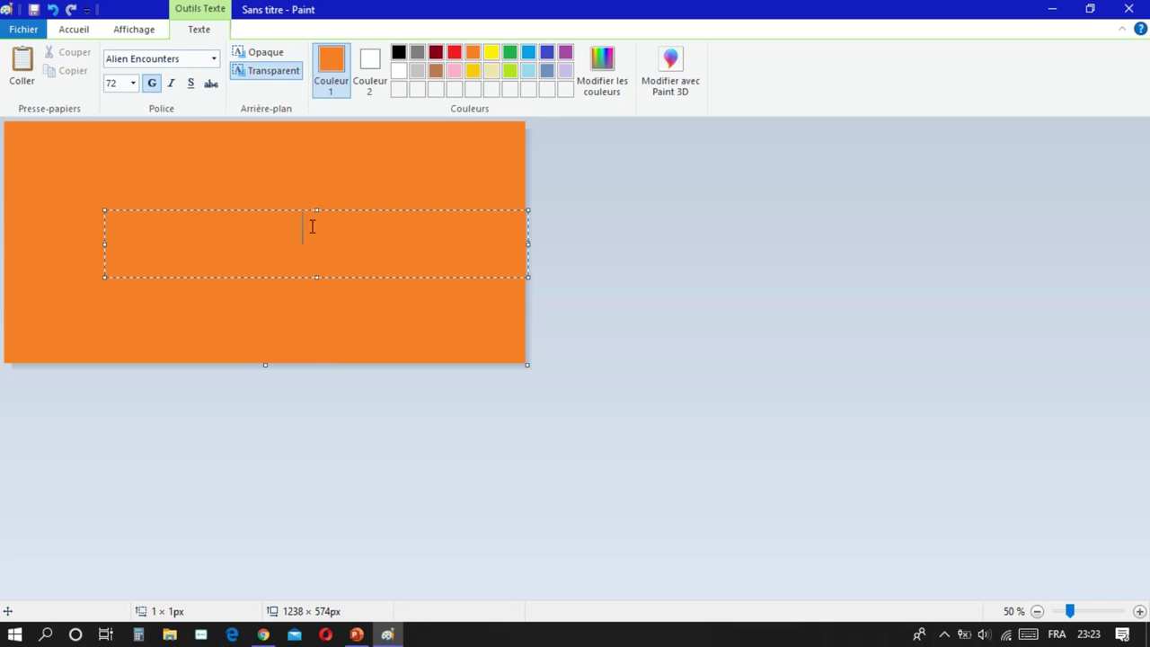
{"action": "left_click_drag", "start_coordinate": [312, 226], "coordinate": [100, 210]}
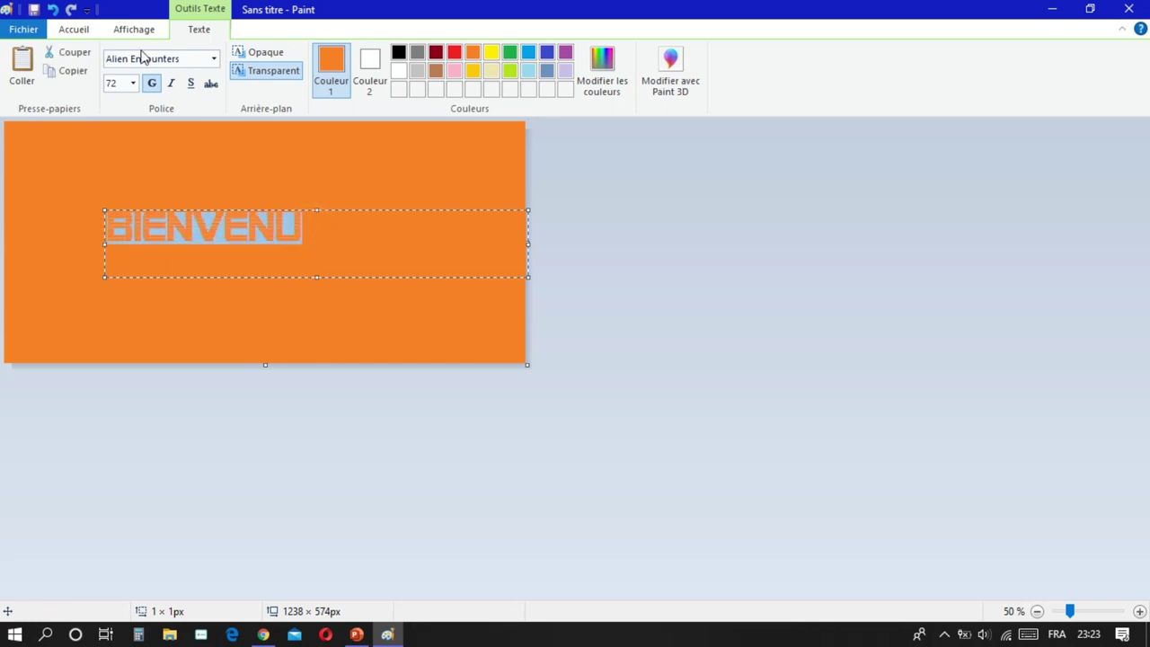
{"action": "left_click", "coordinate": [436, 54]}
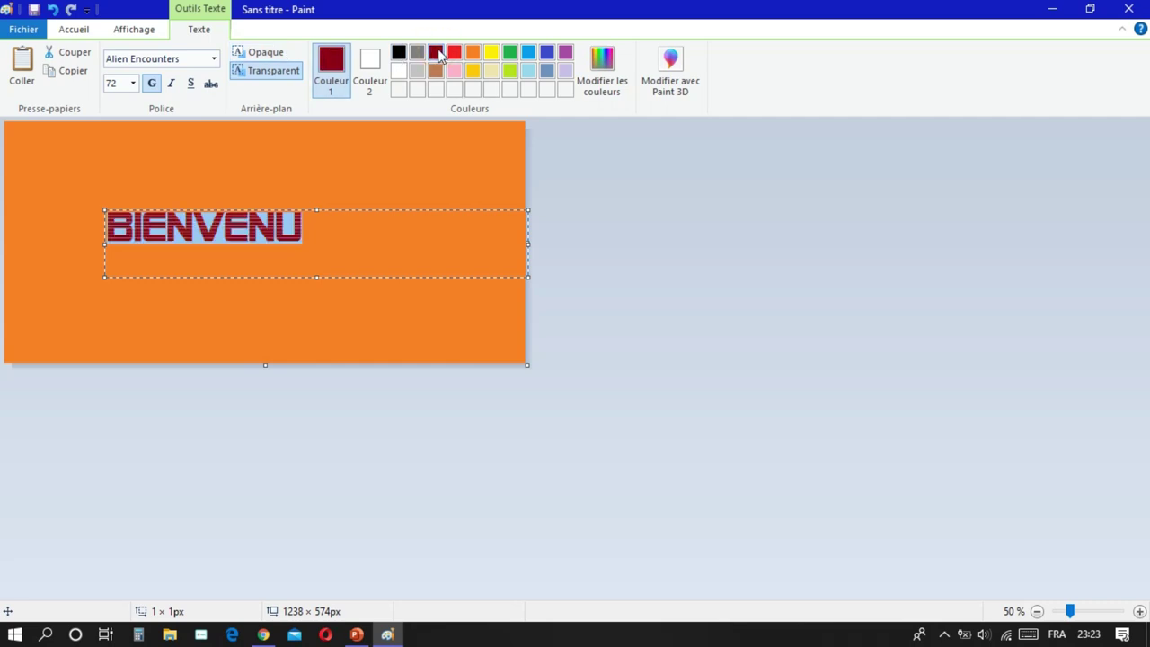
{"action": "left_click", "coordinate": [369, 61]}
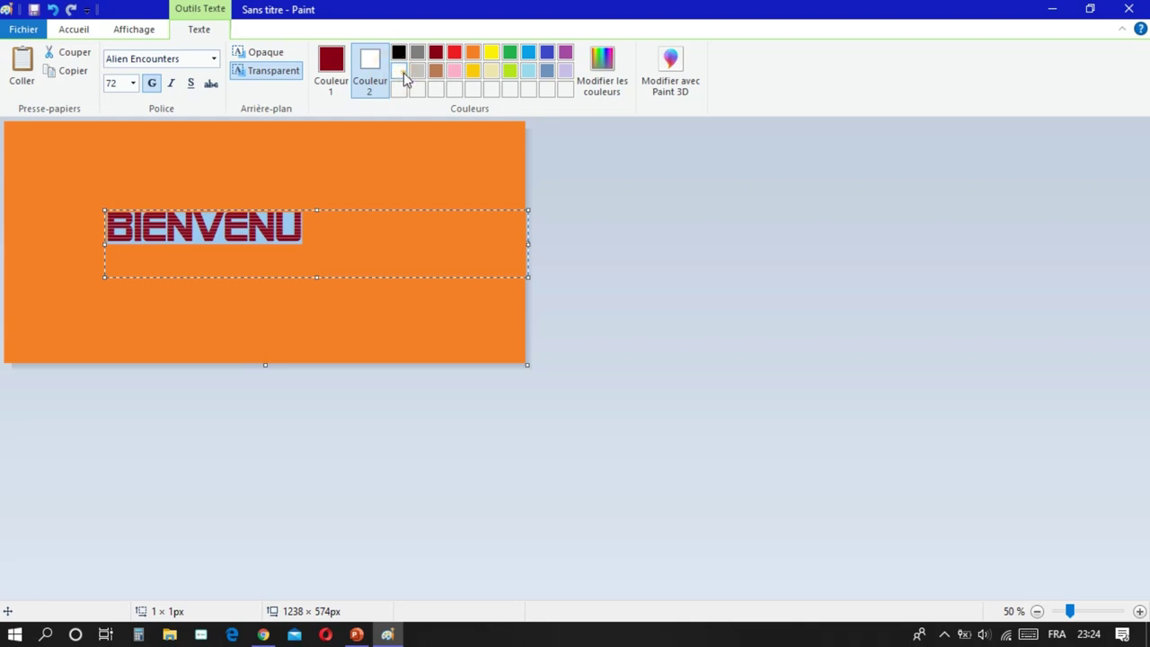
{"action": "left_click", "coordinate": [329, 65]}
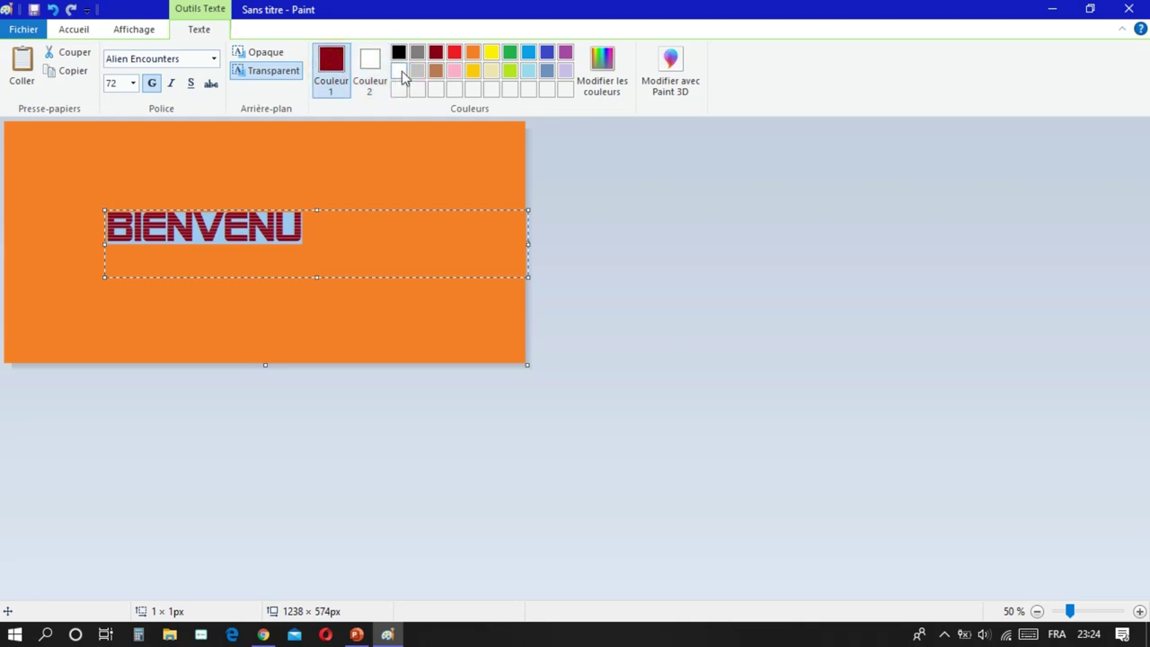
{"action": "left_click", "coordinate": [399, 70]}
{"action": "left_click", "coordinate": [321, 172]}
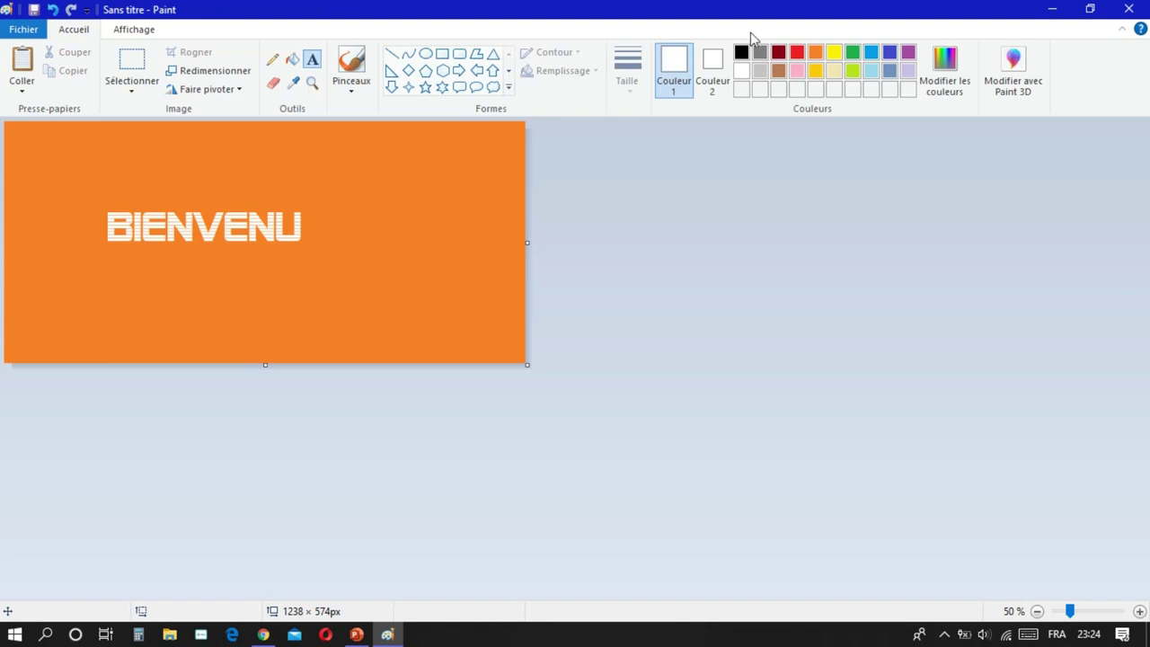
Step: Close the Paint drawing, saving it to the Desktop as a PNG file named BANNIER
{"action": "left_click", "coordinate": [1129, 9]}
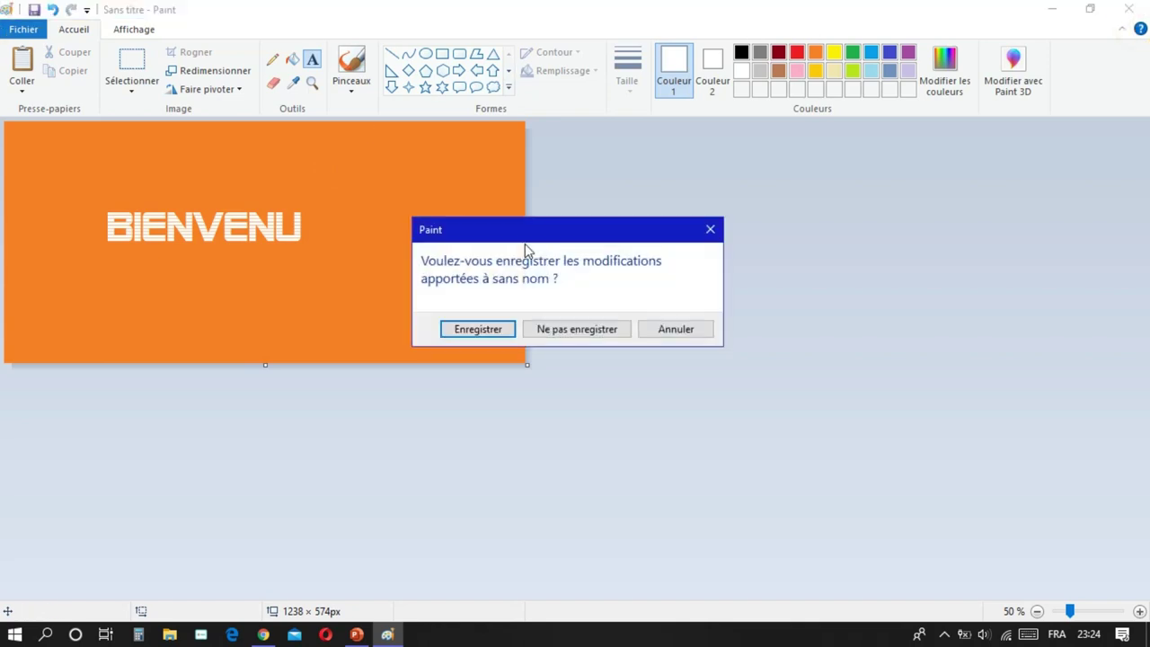
{"action": "left_click", "coordinate": [493, 329]}
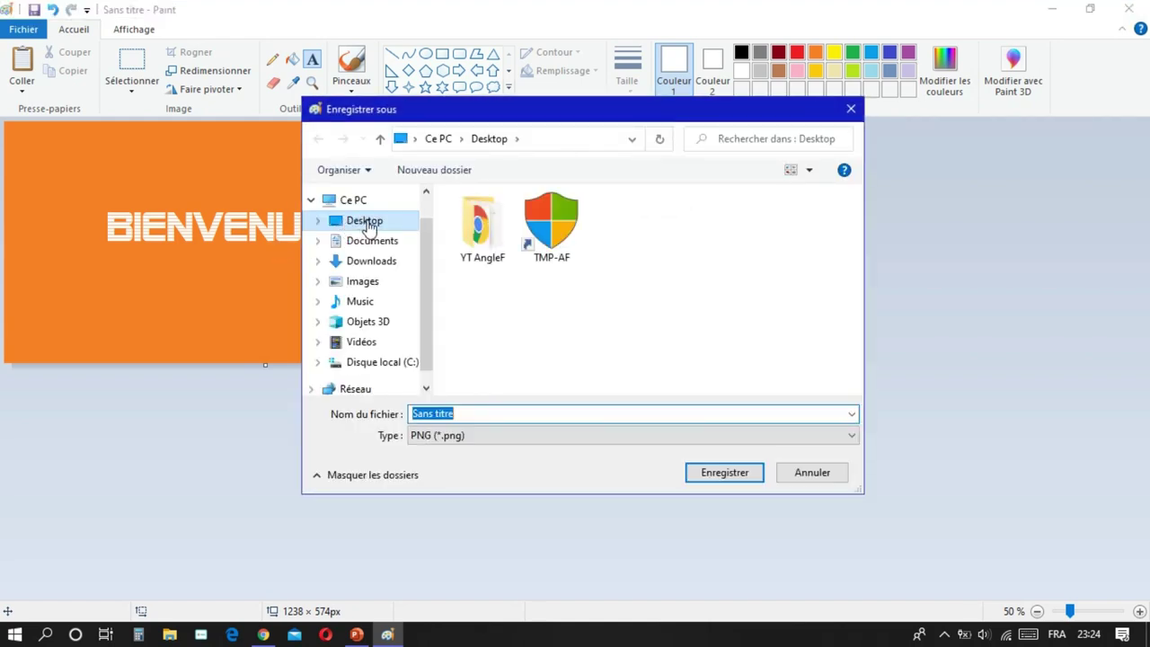
{"action": "left_click", "coordinate": [368, 221]}
{"action": "left_click", "coordinate": [483, 410]}
{"action": "double_click", "coordinate": [484, 409]}
{"action": "key", "text": "BackSpace"}
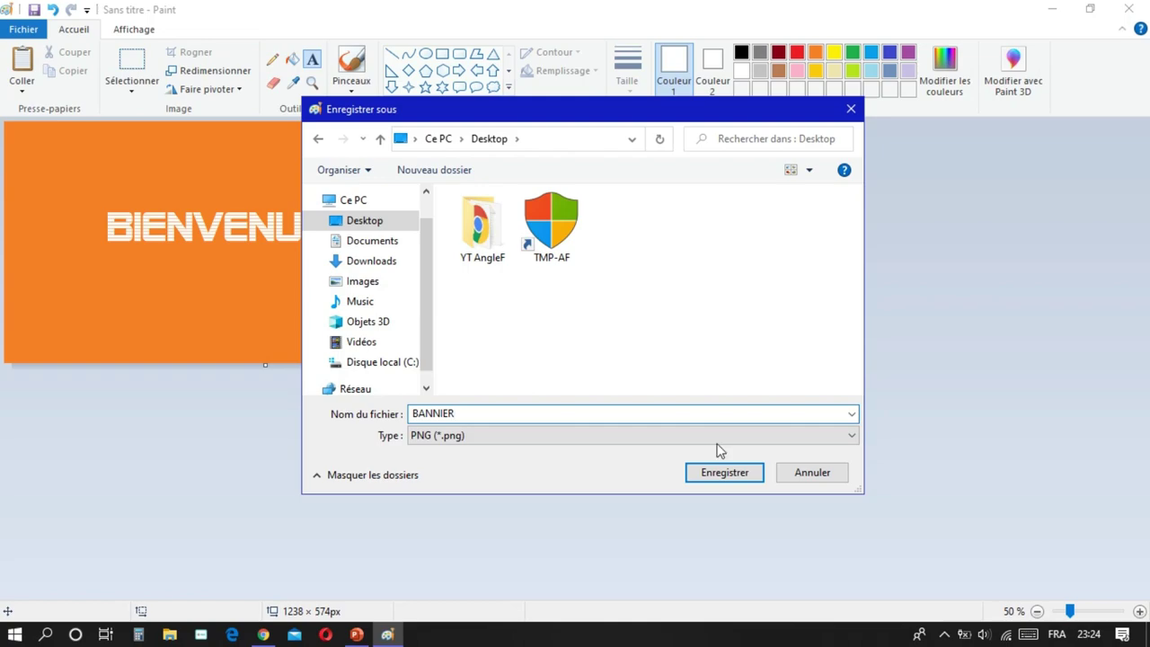
{"action": "left_click", "coordinate": [721, 473]}
{"action": "left_click", "coordinate": [1128, 11]}
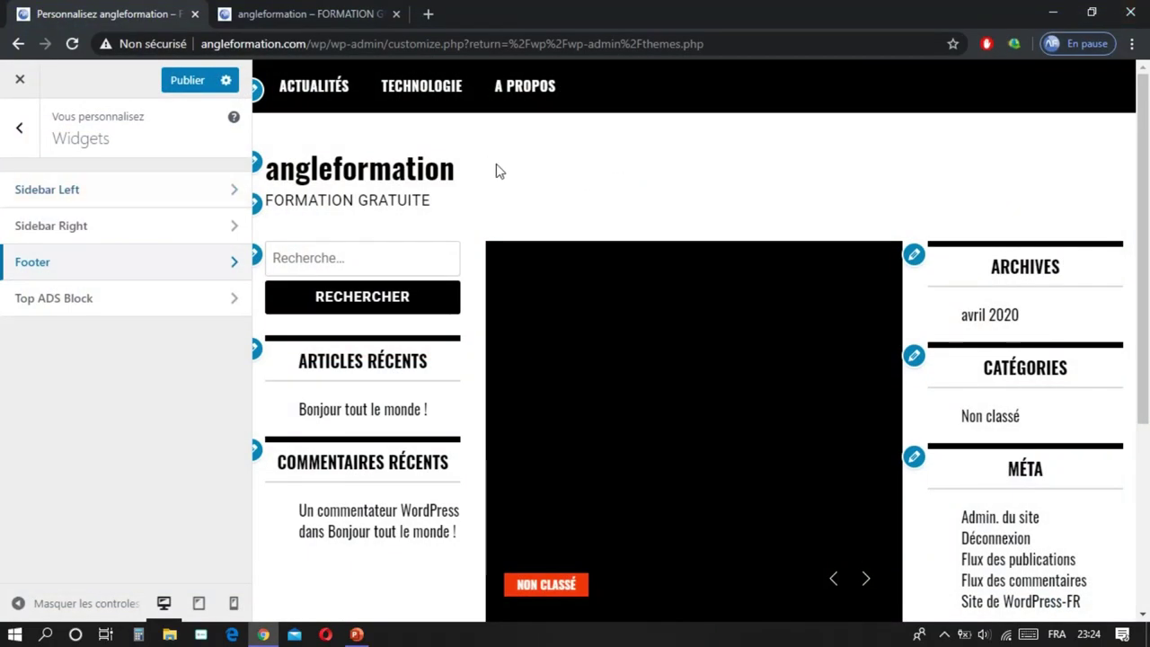
Step: Add an Image widget to the Top ADS Block area in the WordPress customizer
{"action": "left_click", "coordinate": [50, 304]}
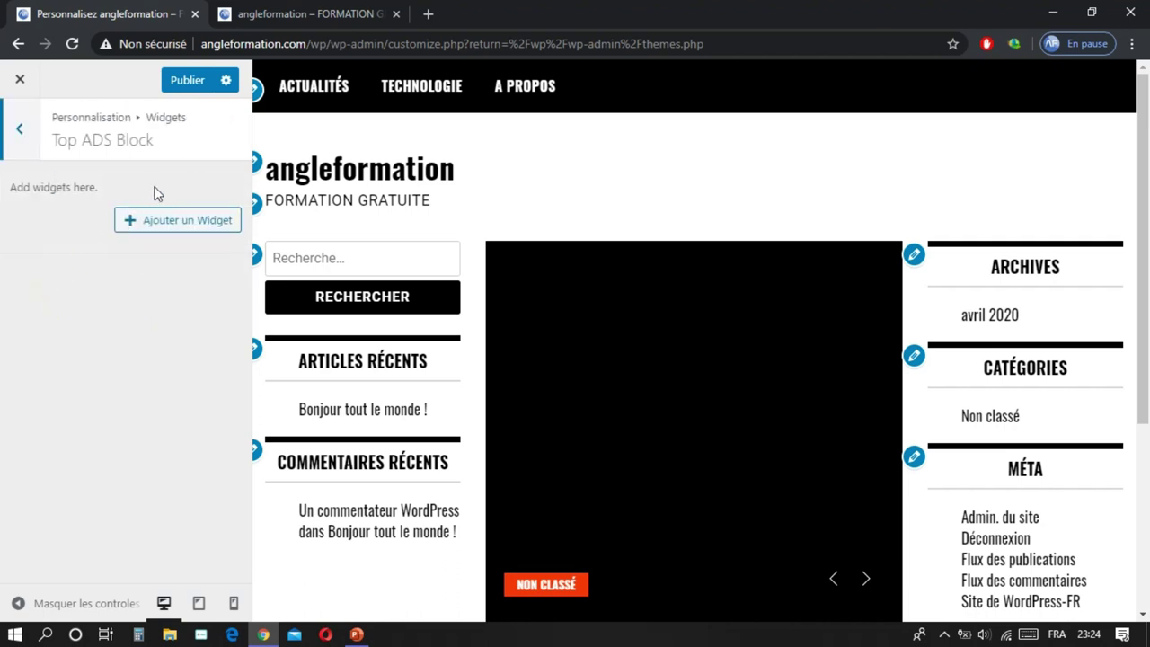
{"action": "left_click", "coordinate": [171, 221]}
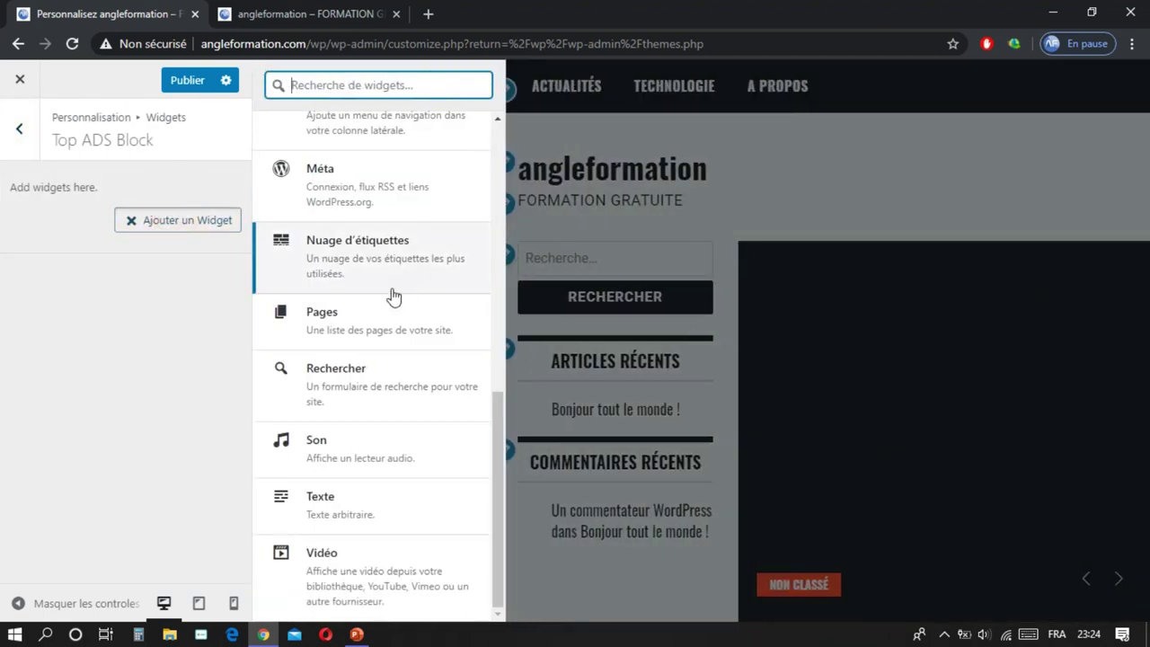
{"action": "scroll", "coordinate": [382, 311], "scroll_direction": "up", "scroll_amount": 3}
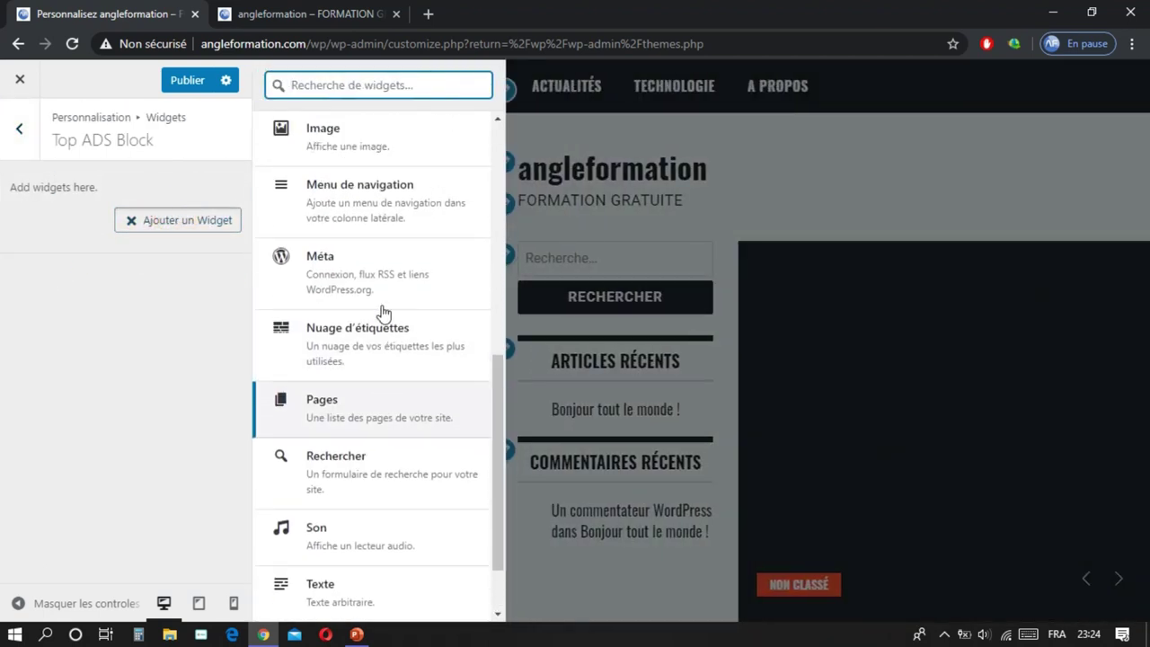
{"action": "left_click", "coordinate": [375, 269]}
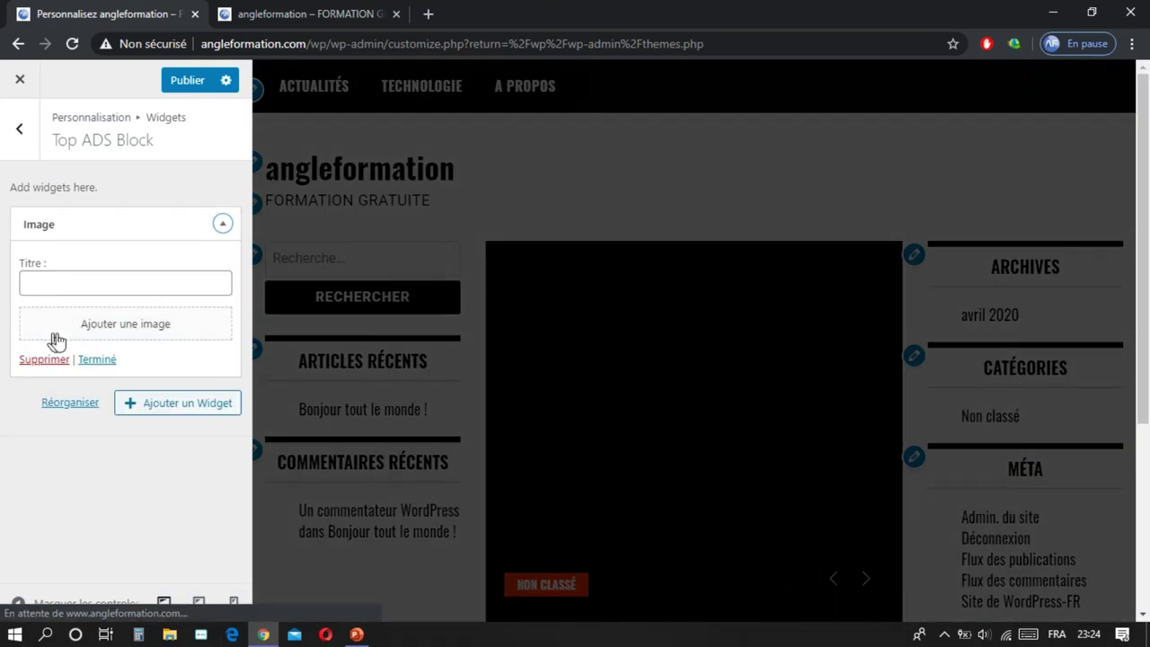
Step: Upload BANNIER.png from the Desktop to the media library and add it to the Image widget
{"action": "left_click", "coordinate": [121, 326]}
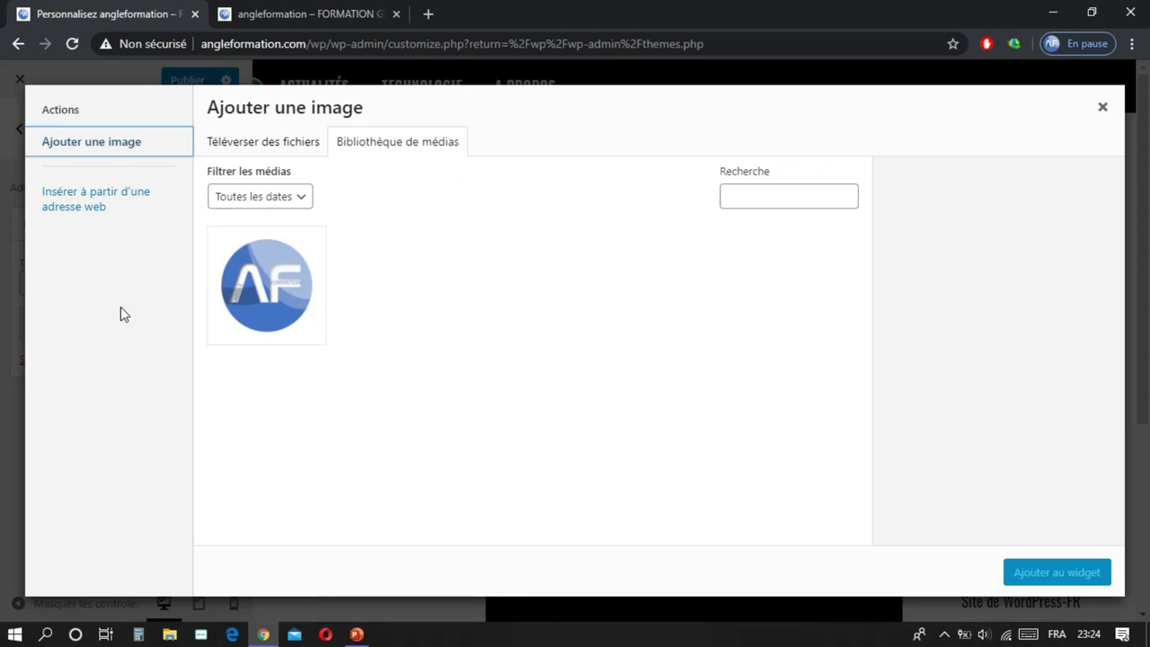
{"action": "left_click", "coordinate": [94, 202]}
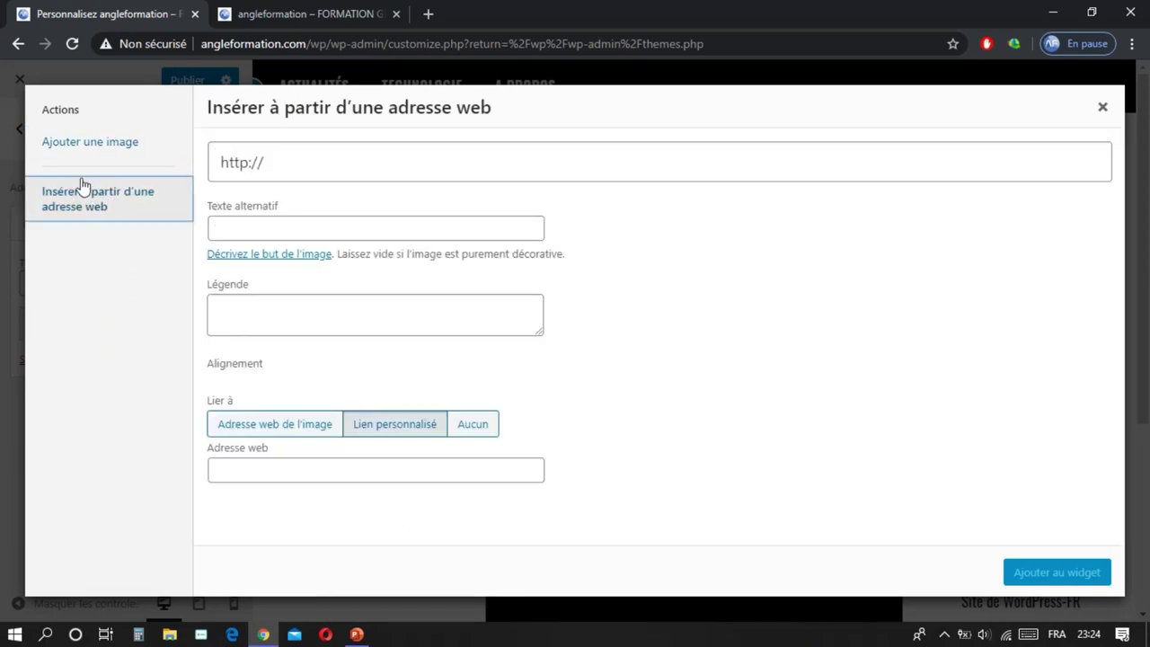
{"action": "left_click", "coordinate": [95, 151]}
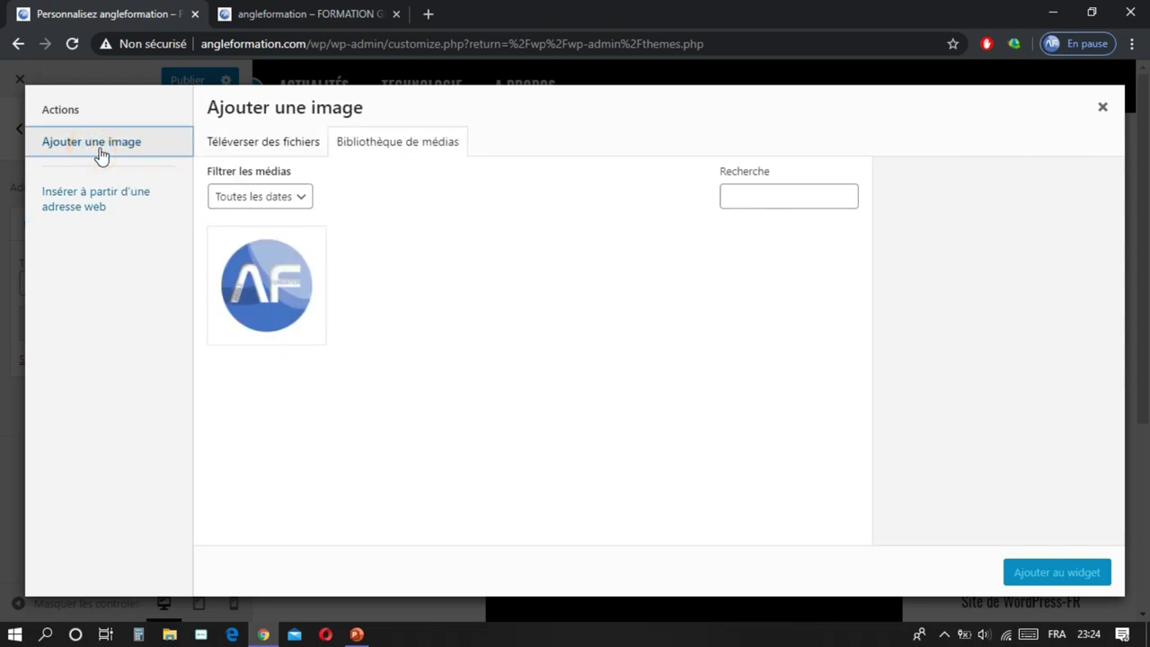
{"action": "left_click", "coordinate": [253, 151]}
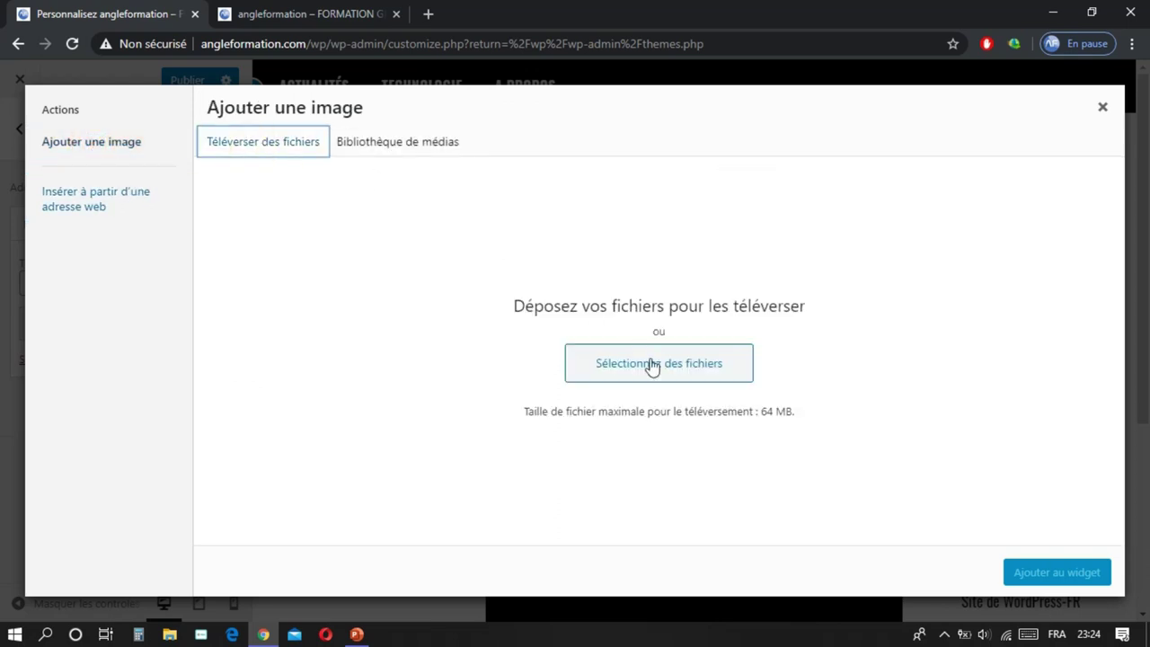
{"action": "left_click", "coordinate": [674, 366]}
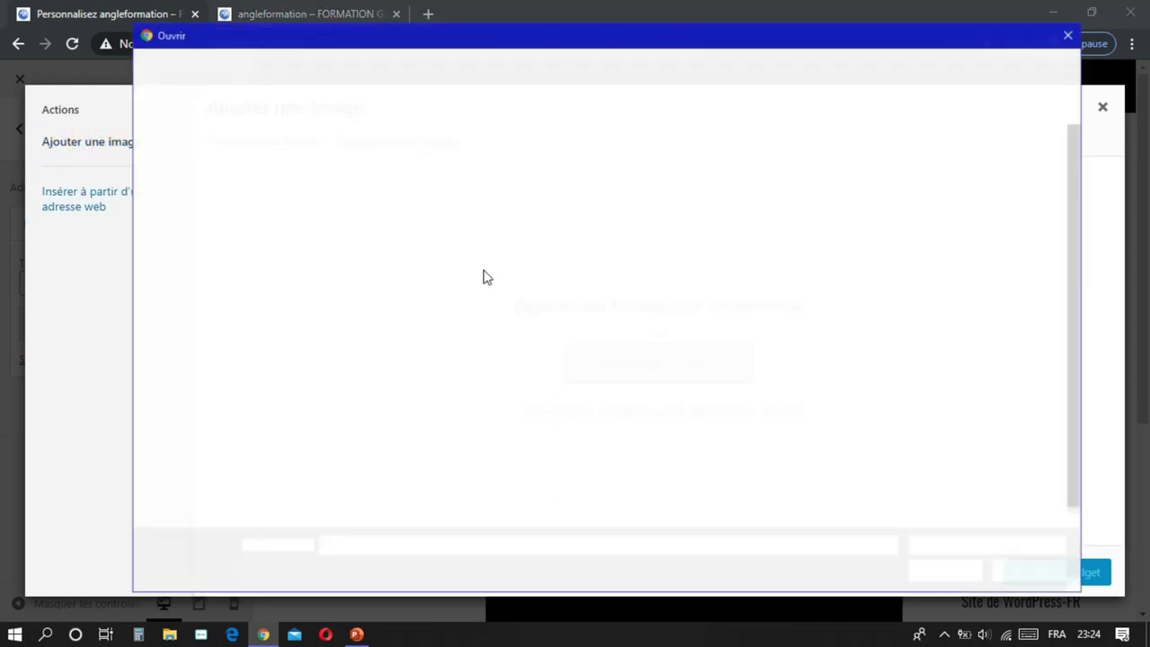
{"action": "left_click", "coordinate": [176, 186]}
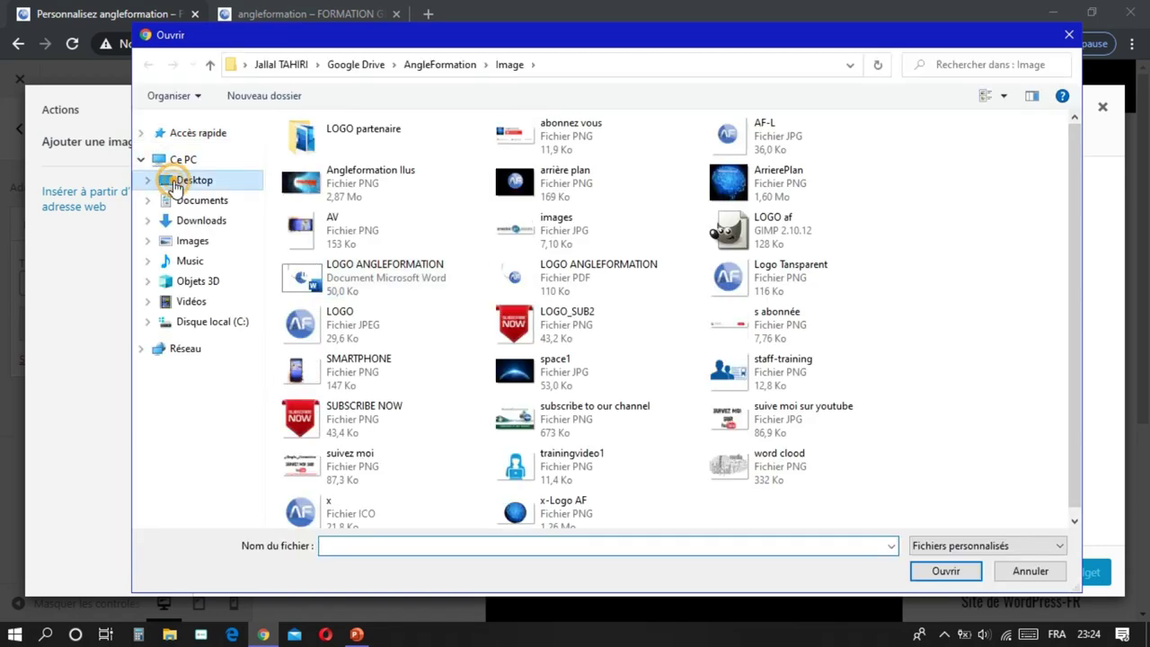
{"action": "double_click", "coordinate": [457, 175]}
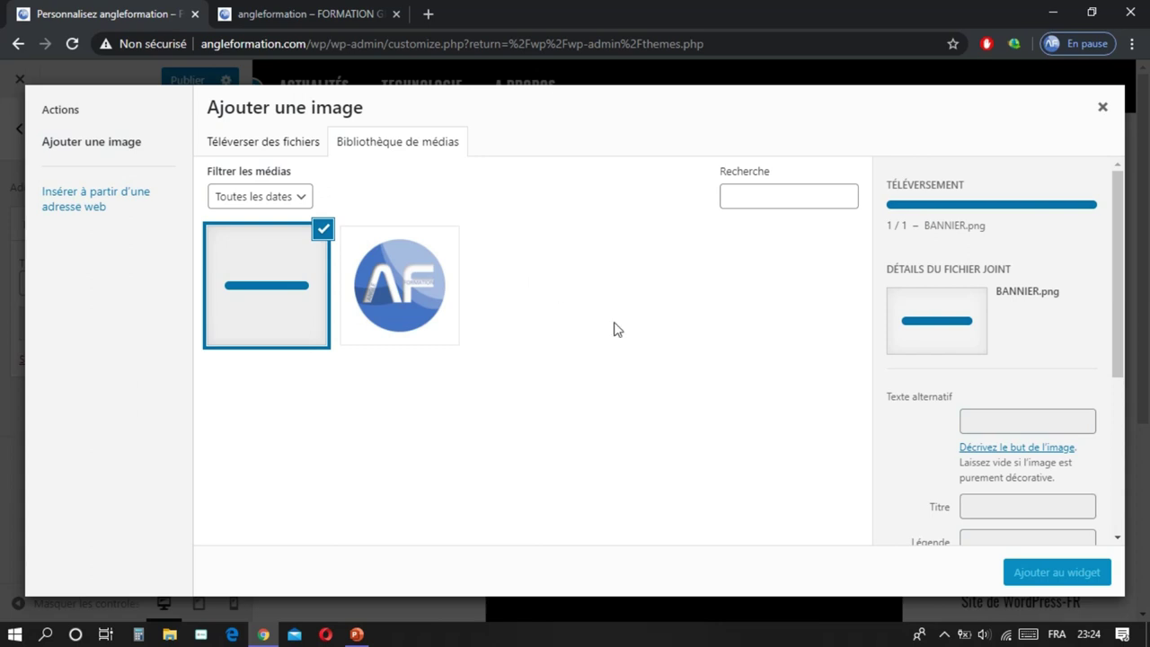
{"action": "left_click", "coordinate": [1068, 574]}
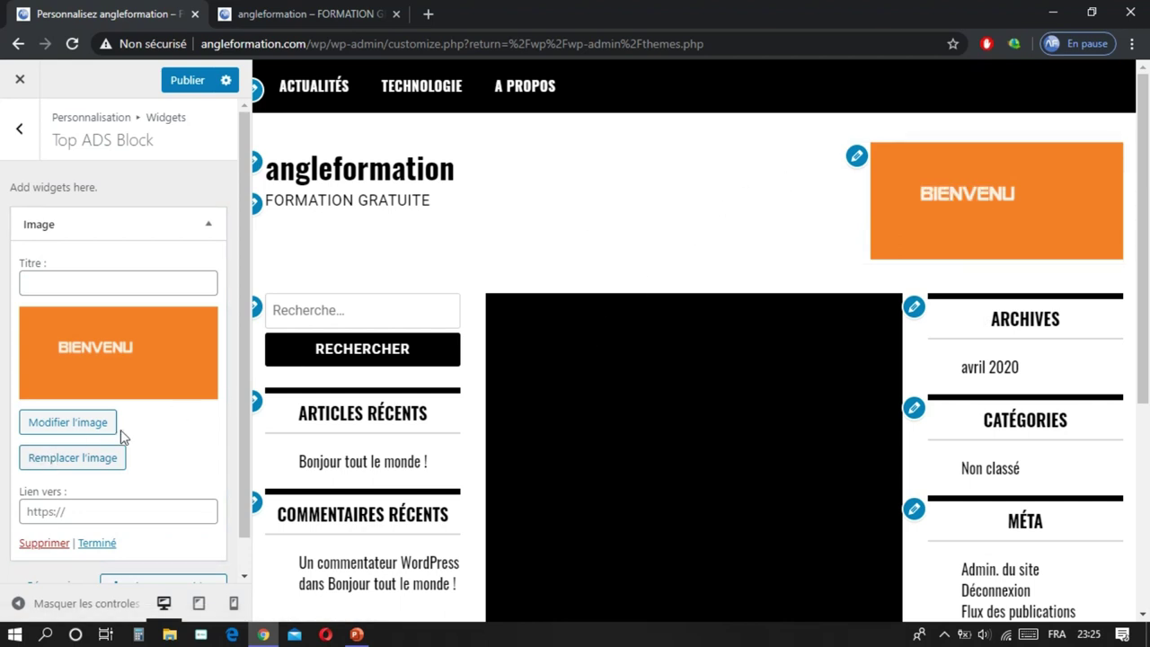
Step: Set the banner image's display size to Taille originale – 1238 × 574, update the widget, and publish the changes
{"action": "scroll", "coordinate": [120, 439], "scroll_direction": "down", "scroll_amount": 1}
{"action": "left_click", "coordinate": [61, 388]}
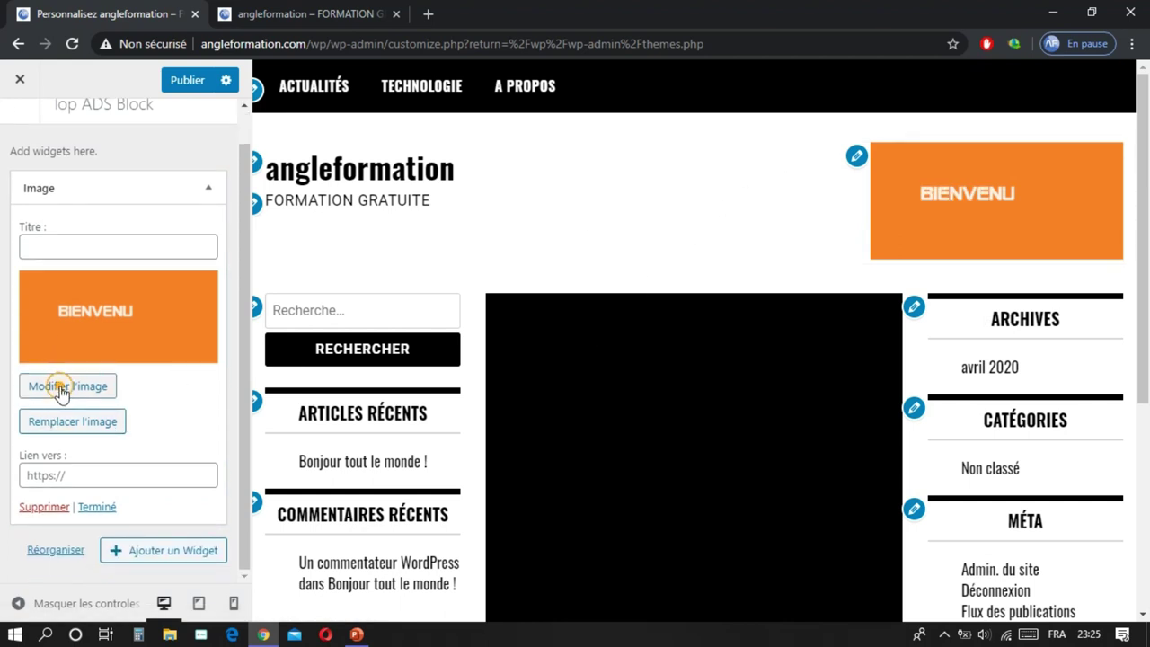
{"action": "left_click", "coordinate": [398, 336]}
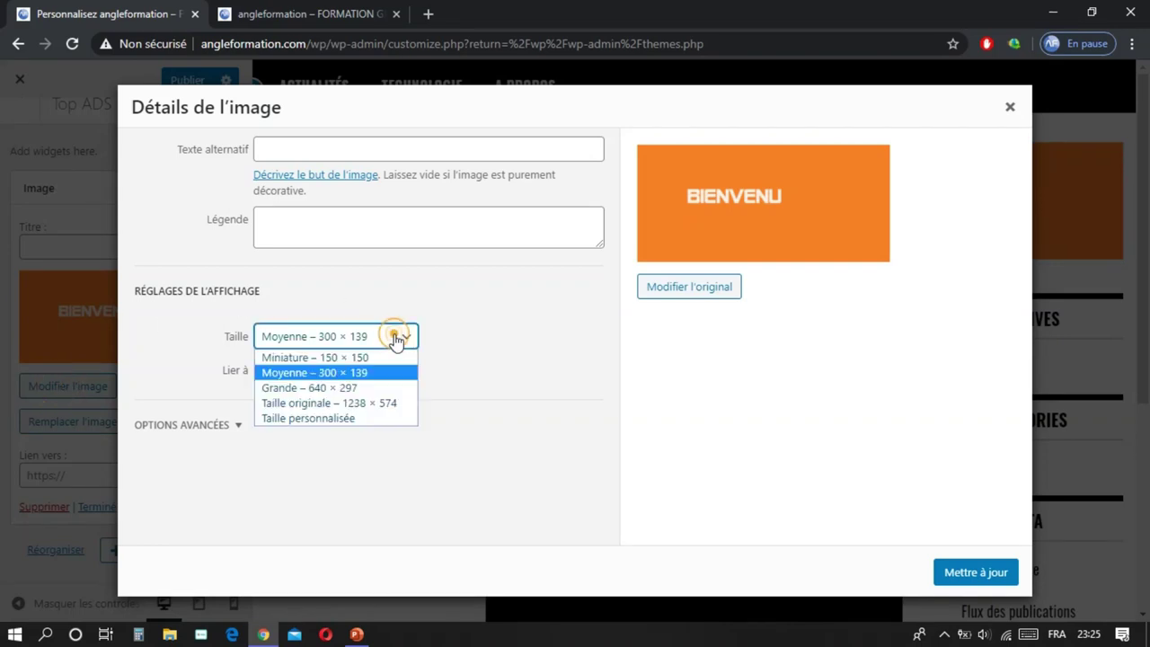
{"action": "left_click", "coordinate": [392, 405]}
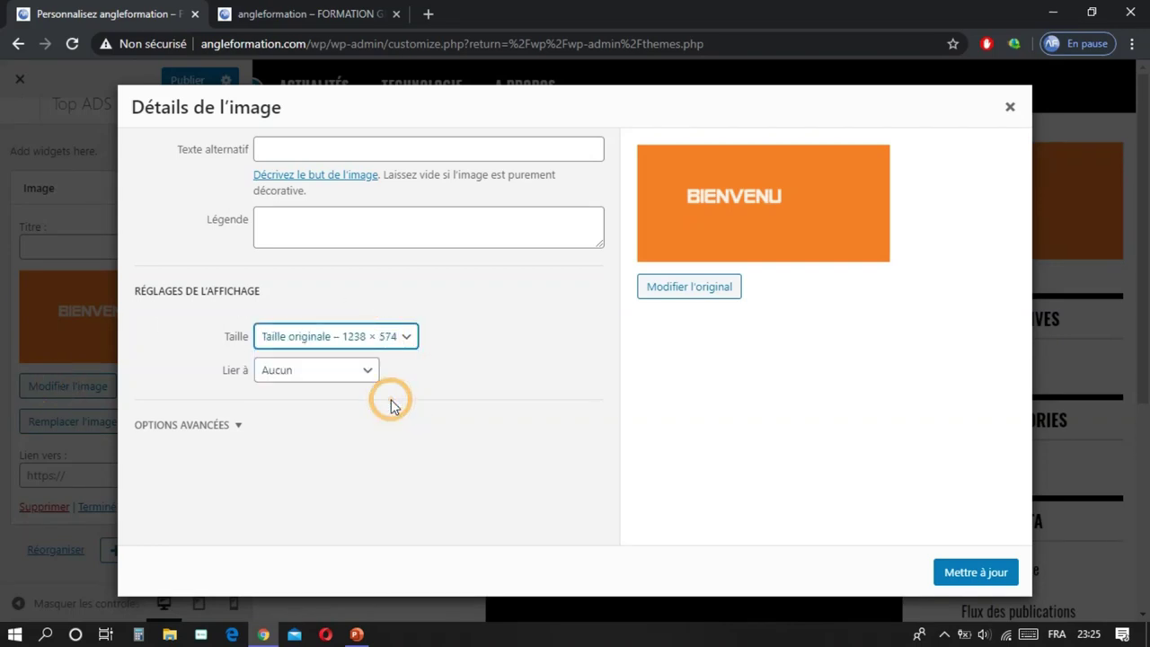
{"action": "left_click", "coordinate": [987, 565]}
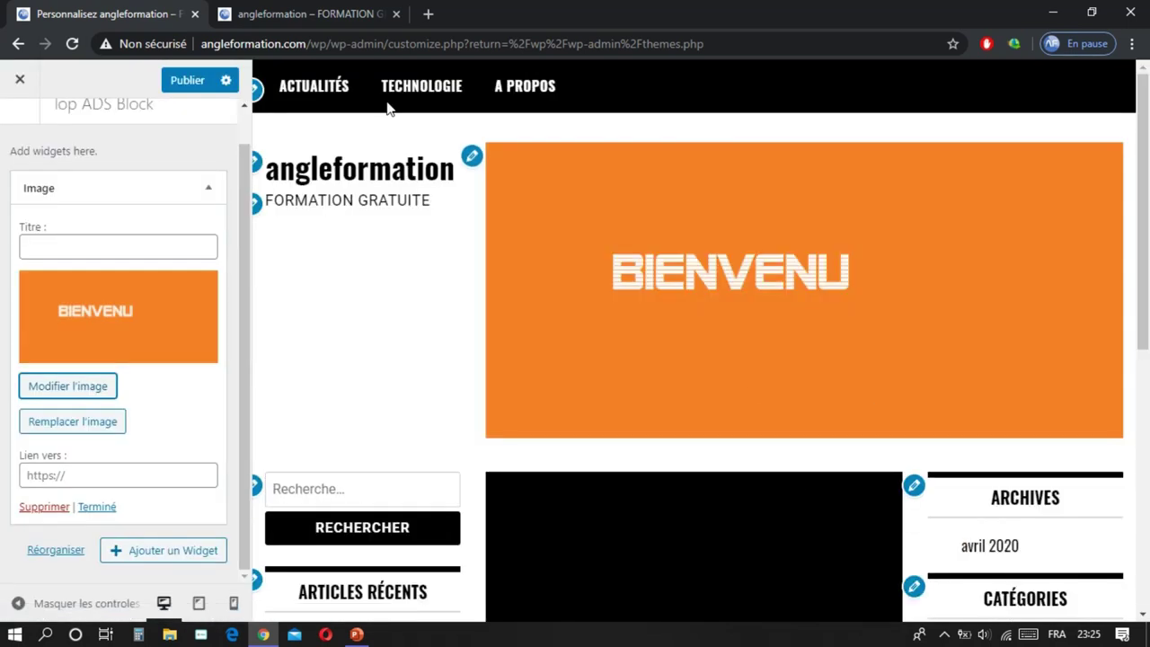
{"action": "left_click", "coordinate": [177, 83]}
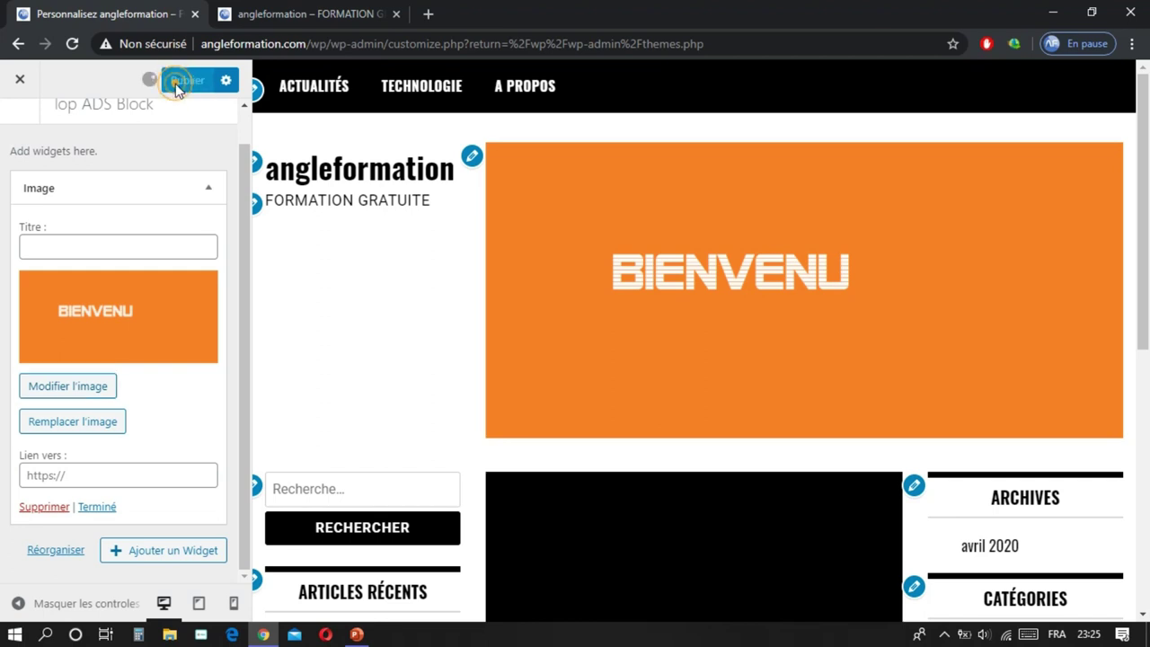
Step: Reload the site's home page, examine the header banner and the page below it, and return to the customizer
{"action": "left_click", "coordinate": [243, 22]}
{"action": "left_click", "coordinate": [71, 43]}
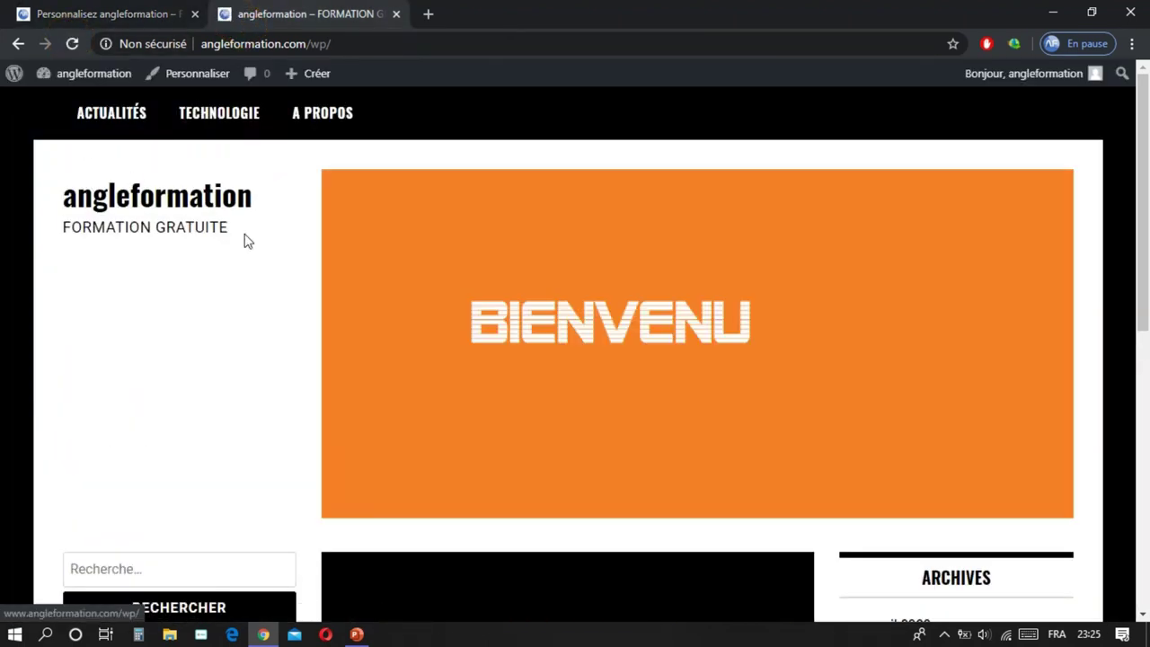
{"action": "scroll", "coordinate": [248, 241], "scroll_direction": "down", "scroll_amount": 4}
{"action": "scroll", "coordinate": [248, 241], "scroll_direction": "up", "scroll_amount": 3}
{"action": "scroll", "coordinate": [248, 241], "scroll_direction": "up", "scroll_amount": 2}
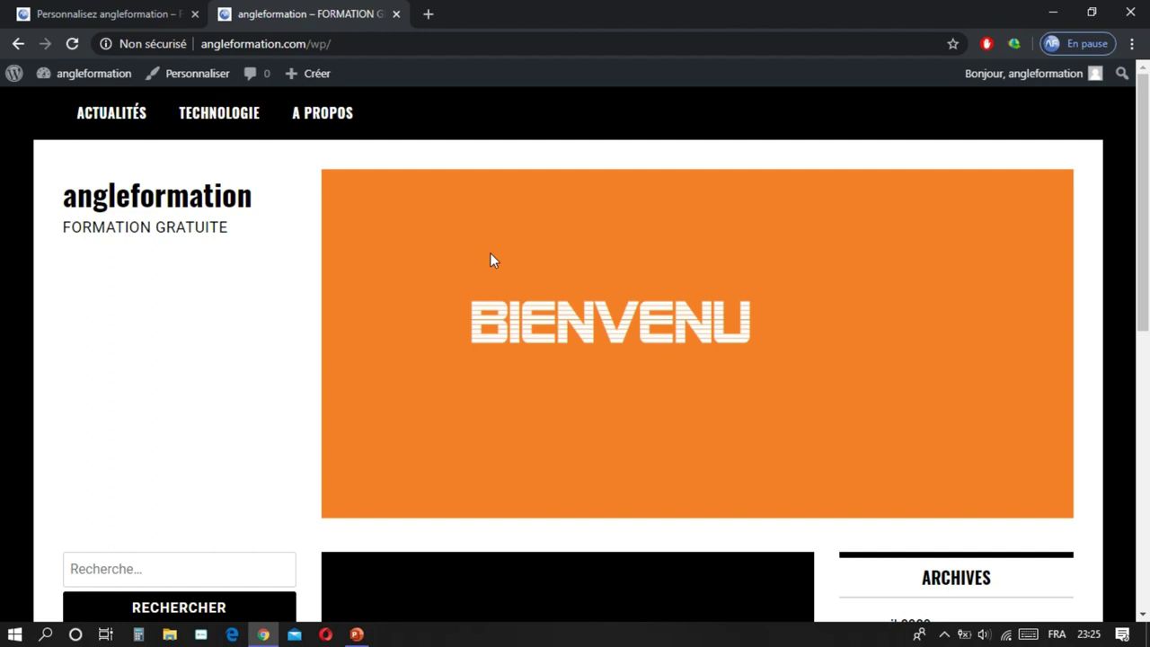
{"action": "left_click", "coordinate": [123, 16]}
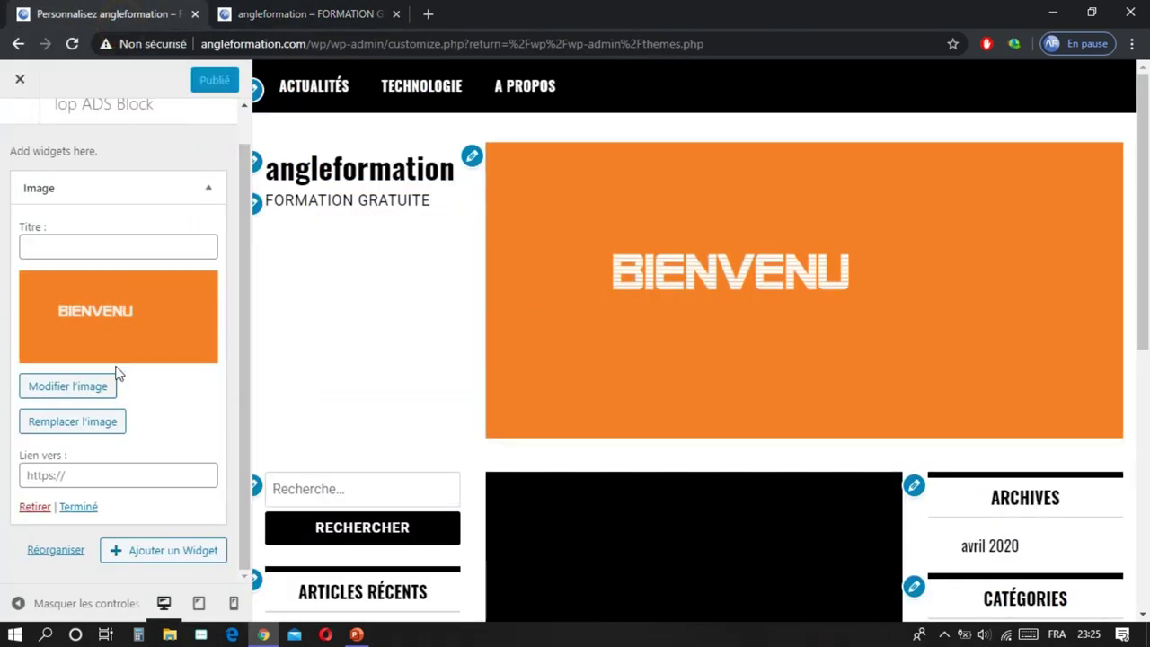
Step: Remove the Image widget from the Top ADS Block area and add an HTML personnalisé widget in its place
{"action": "left_click", "coordinate": [34, 507]}
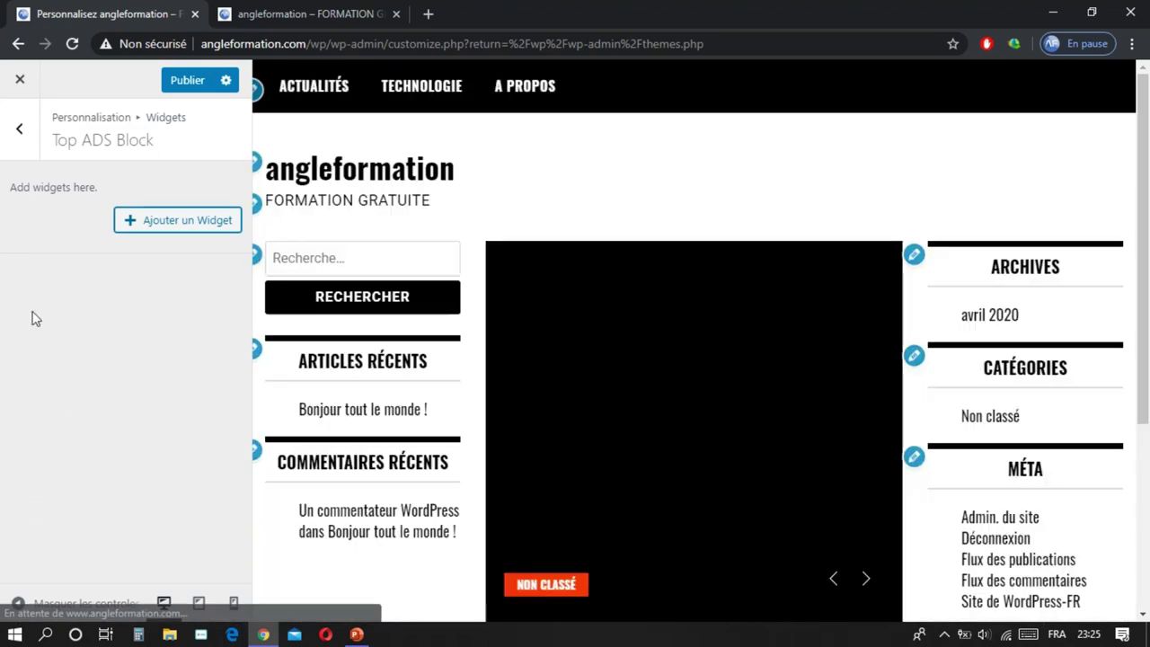
{"action": "left_click", "coordinate": [185, 221]}
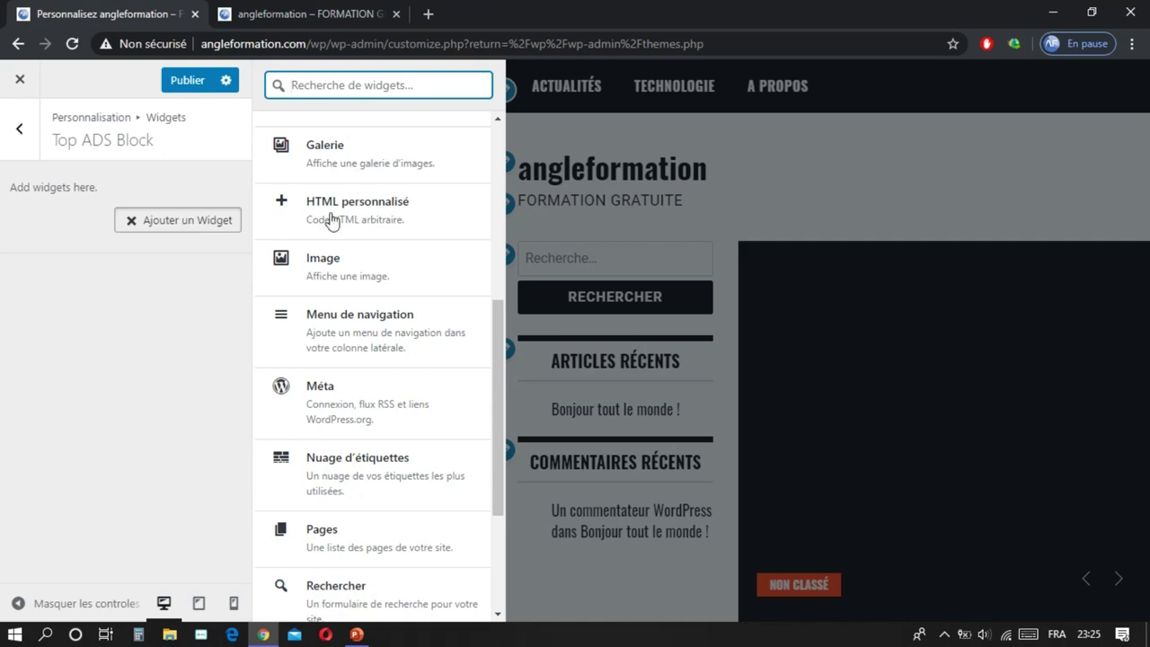
{"action": "left_click", "coordinate": [364, 215]}
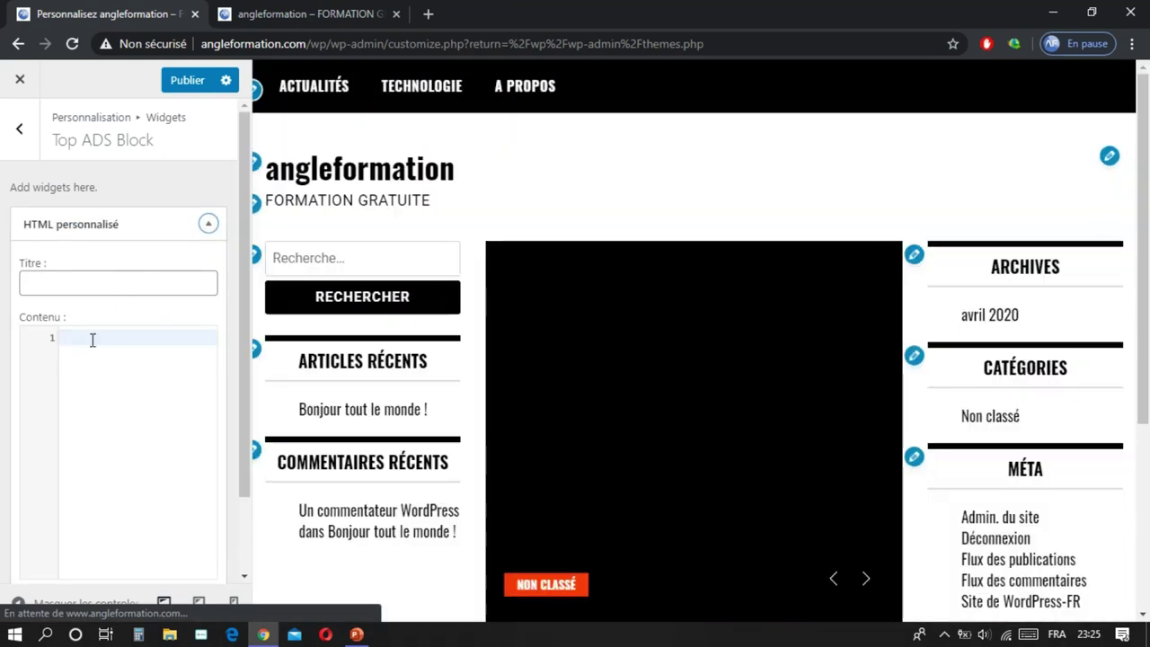
Step: Enter <MARQUEE>BIENVENU SUR LE SITE EDUCATIF ANGLEFORMATION</MARQUEE> as the HTML widget's content
{"action": "left_click", "coordinate": [90, 338]}
{"action": "type", "text": "<"}
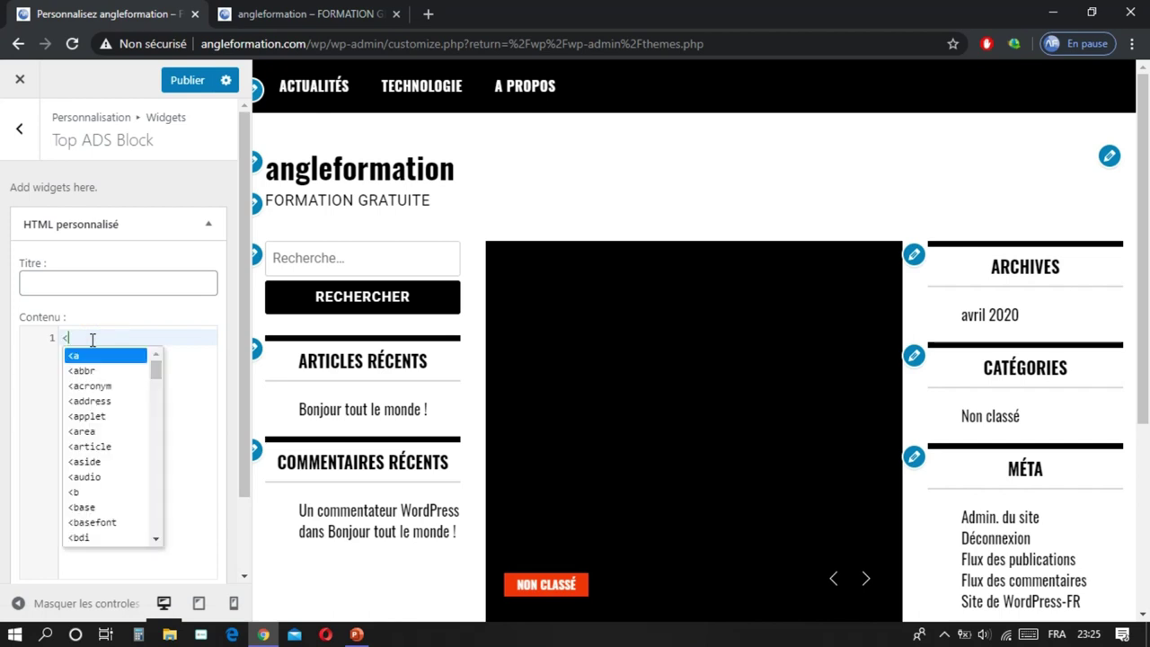
{"action": "type", "text": "hARQUE"}
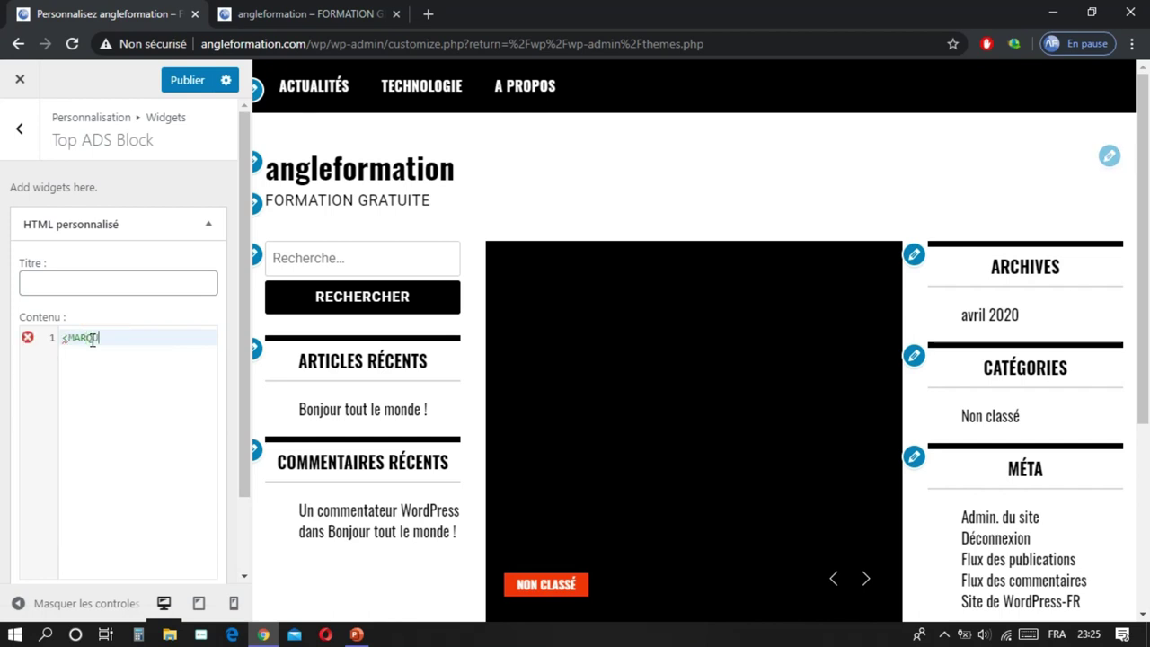
{"action": "type", "text": "E"}
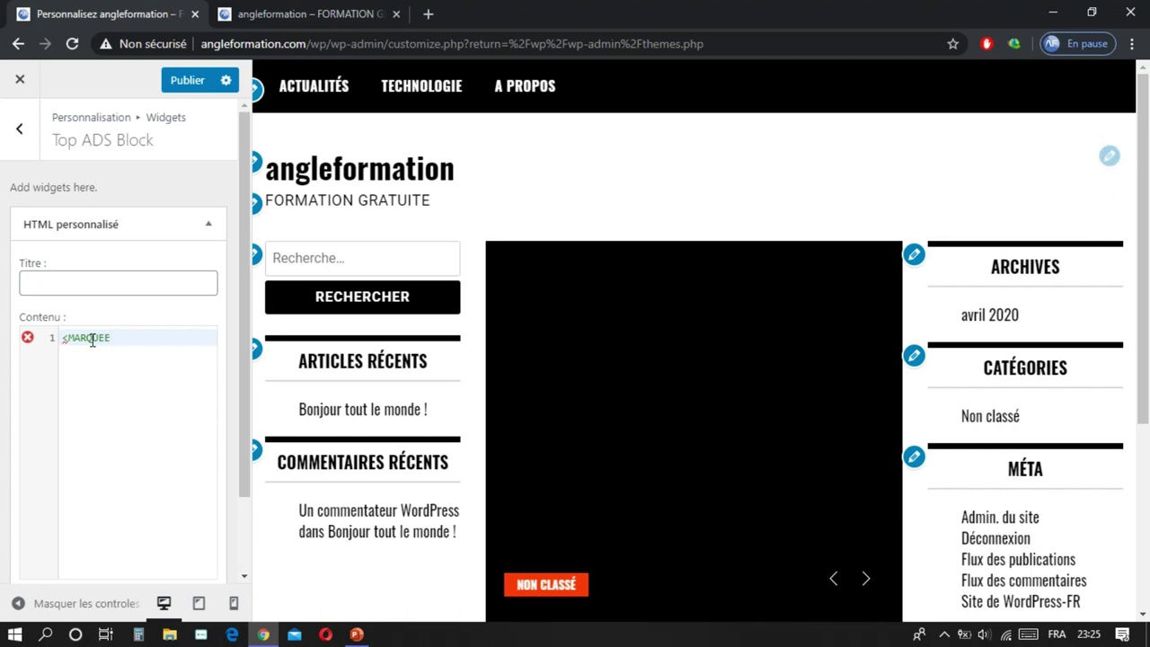
{"action": "type", "text": "<"}
{"action": "key", "text": "BackSpace"}
{"action": "type", "text": ">BIEN"}
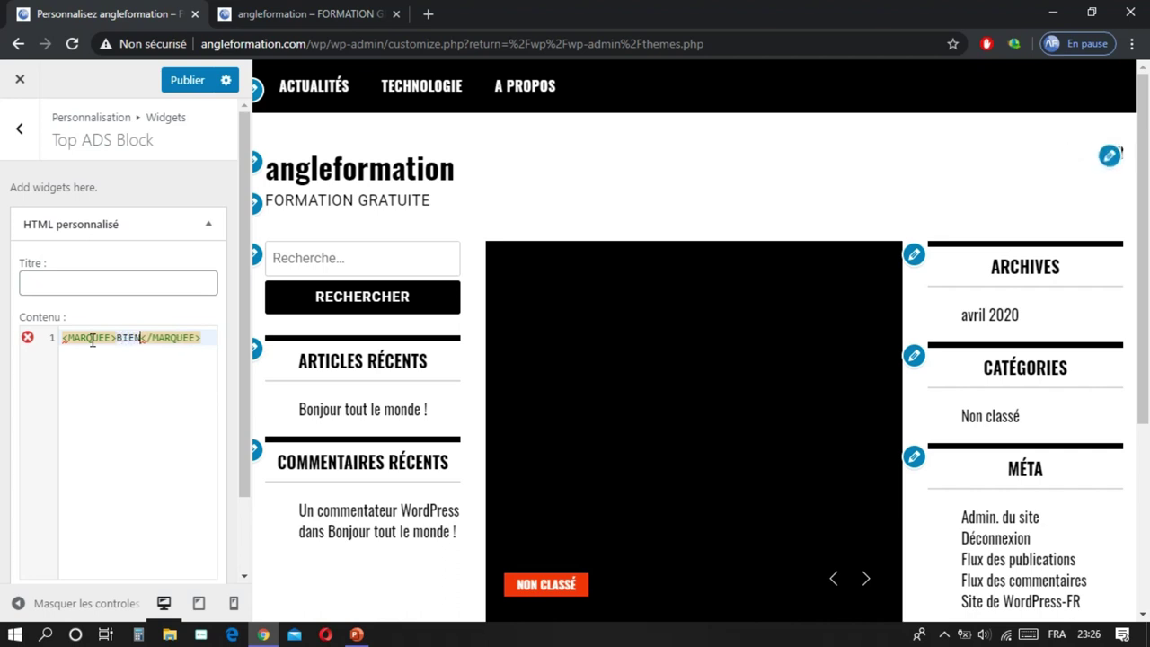
{"action": "type", "text": "VU"}
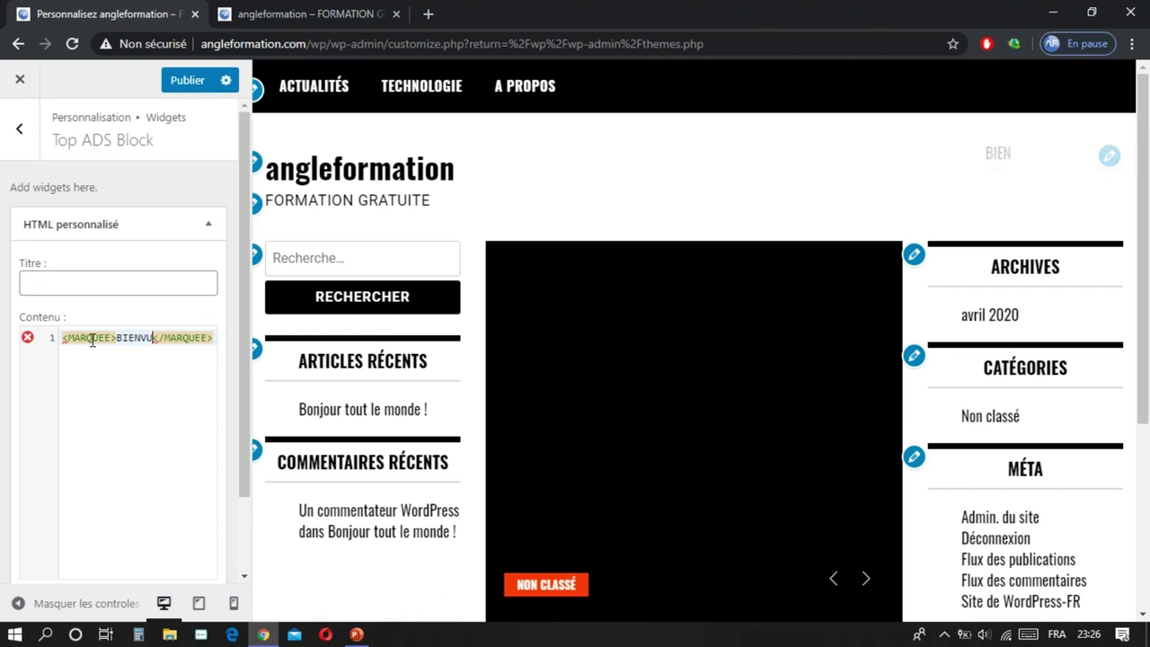
{"action": "key", "text": "BackSpace"}
{"action": "type", "text": "ENU SU"}
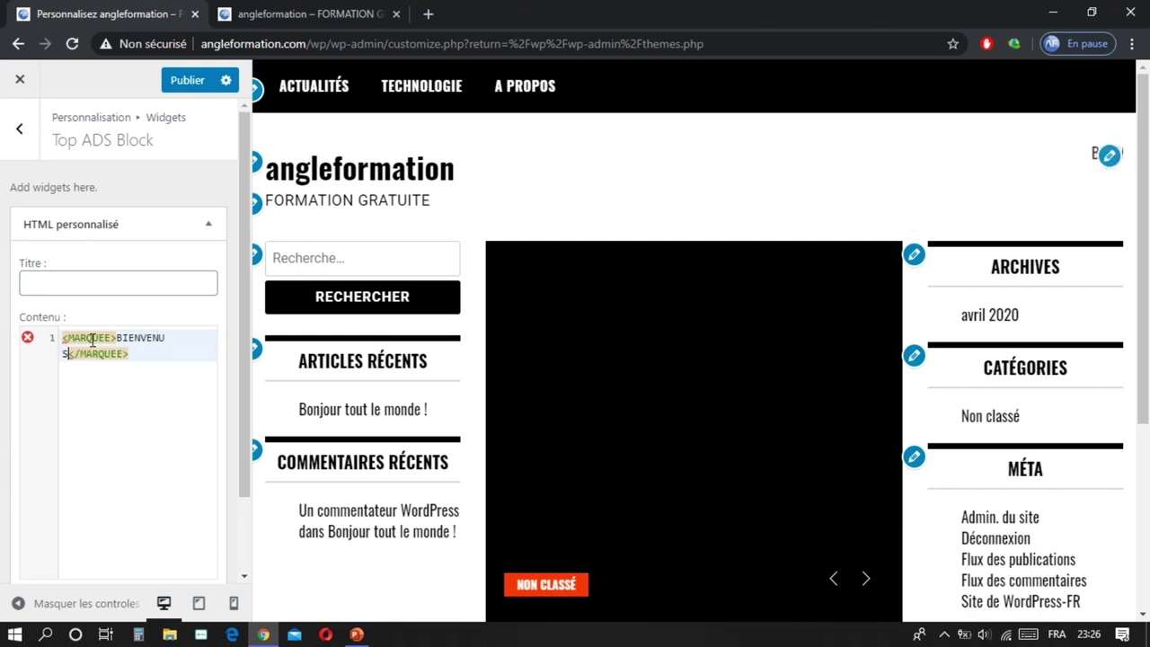
{"action": "type", "text": "R "}
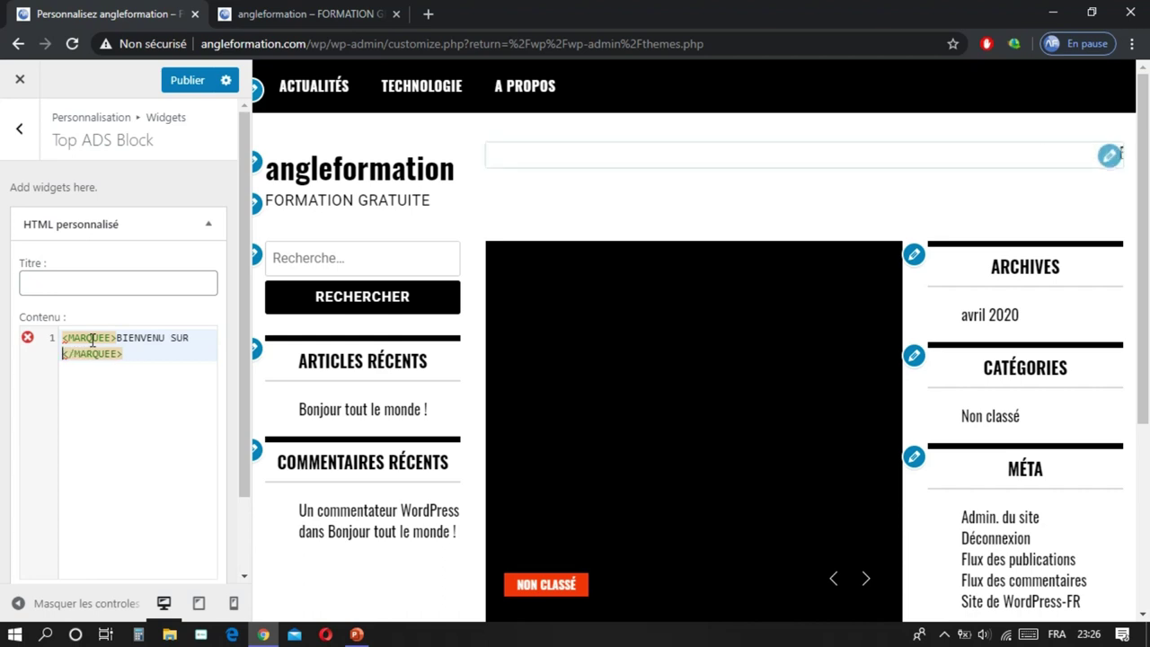
{"action": "type", "text": "LE SI"}
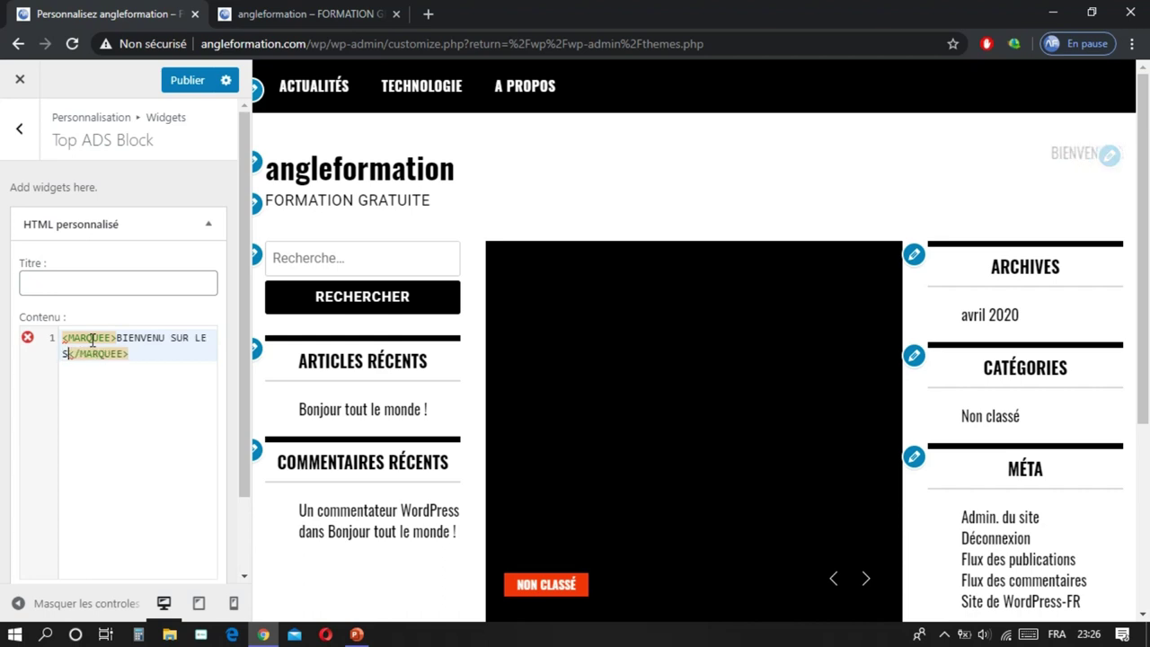
{"action": "type", "text": "TE "}
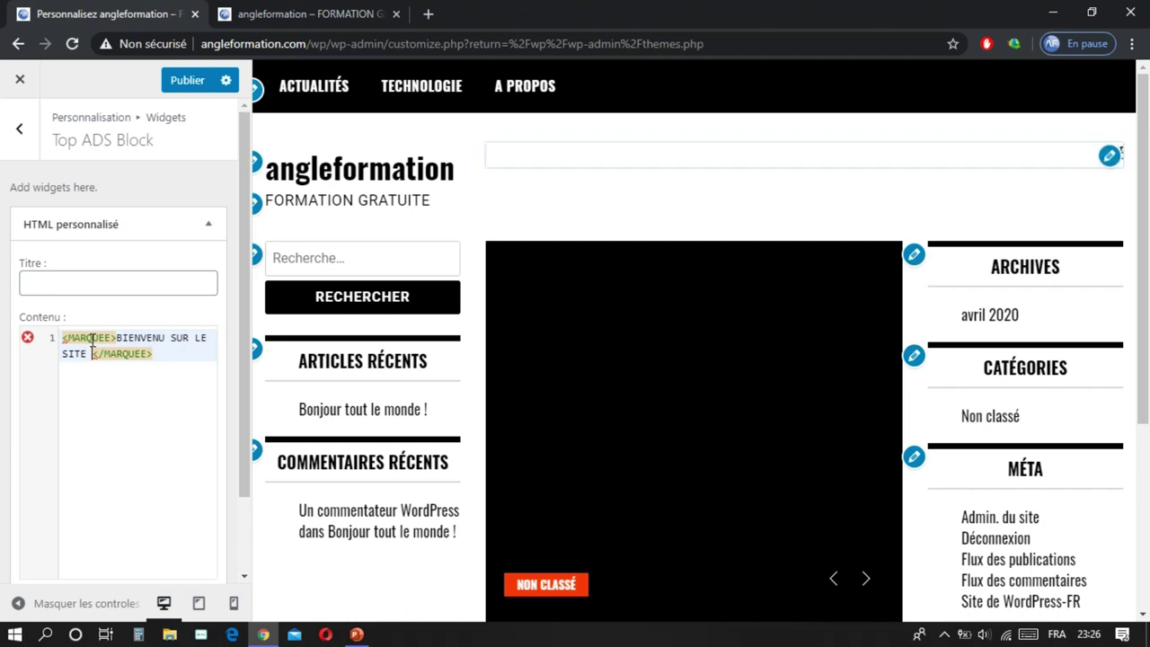
{"action": "type", "text": "EDUC"}
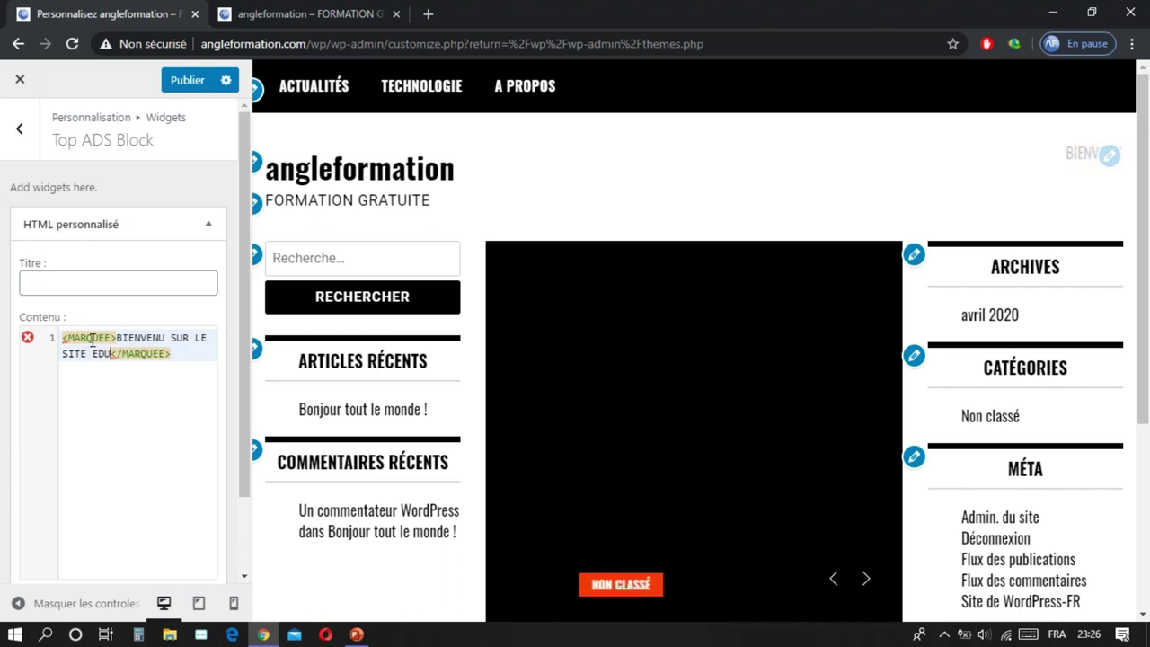
{"action": "type", "text": "ATIF"}
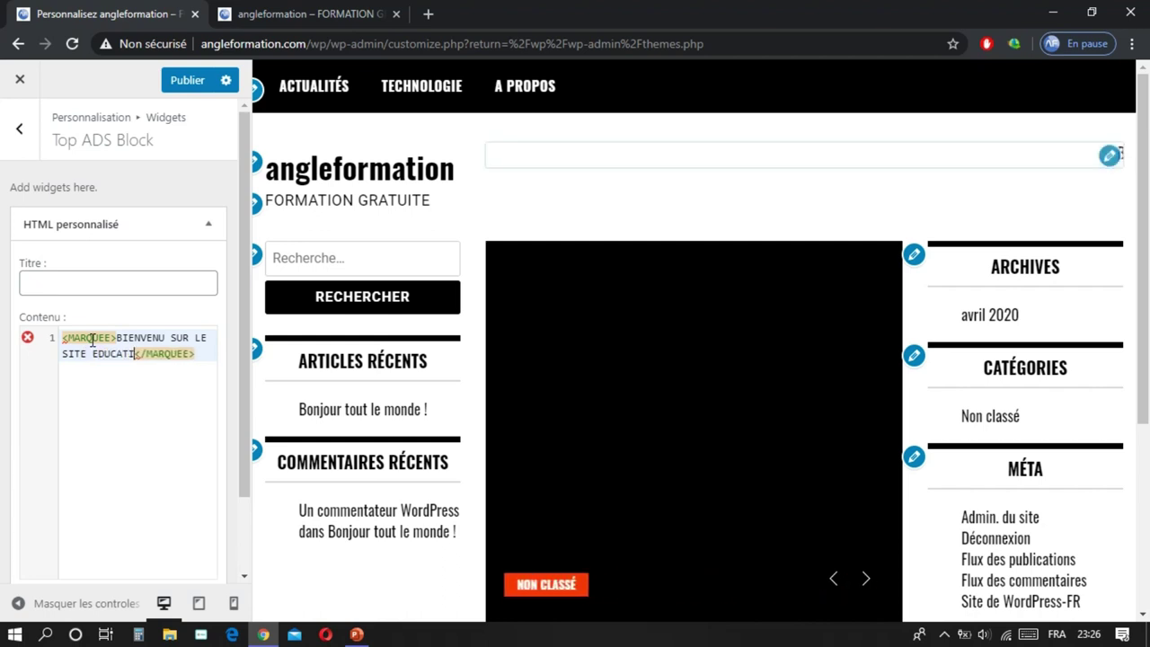
{"action": "type", "text": " A"}
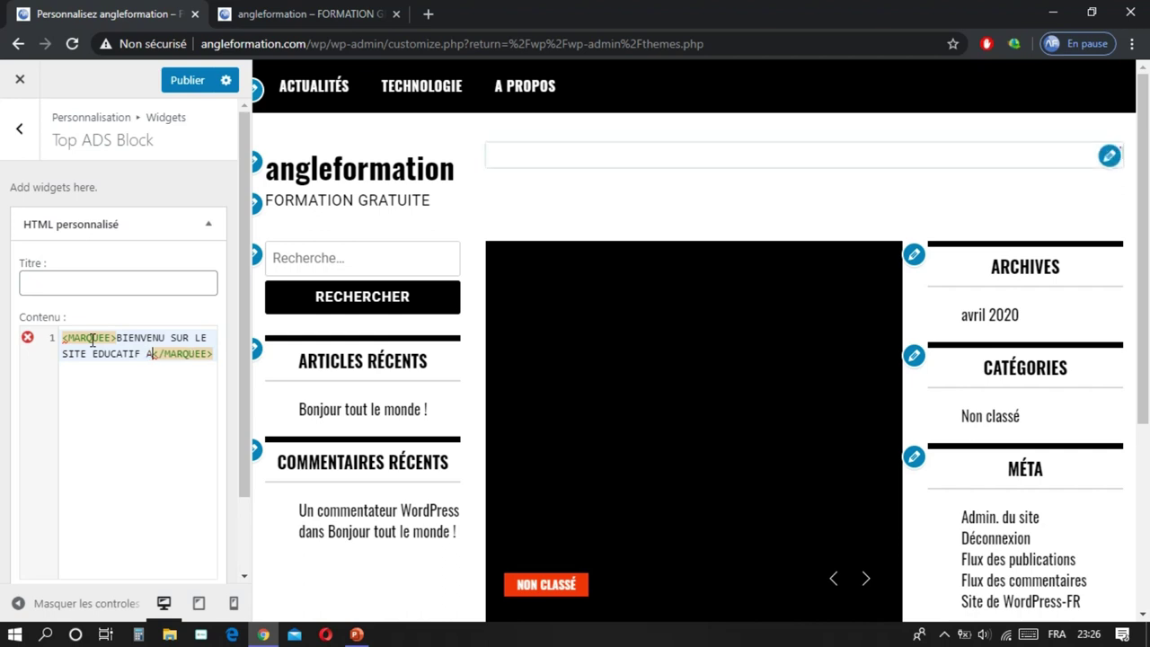
{"action": "type", "text": "NGLE"}
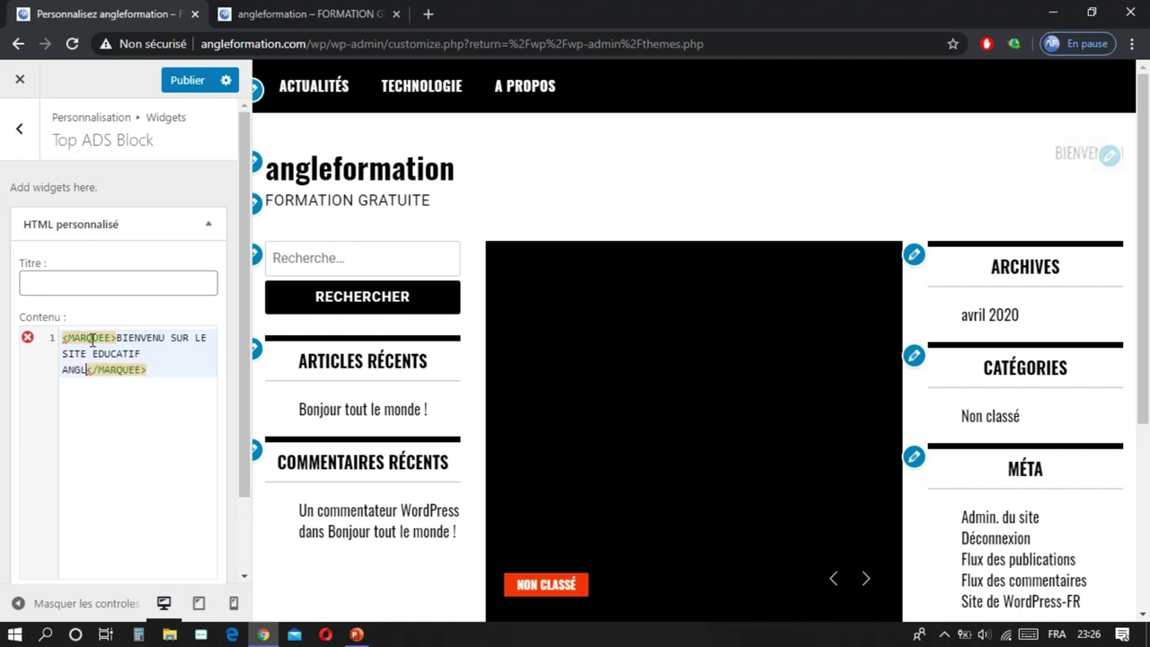
{"action": "type", "text": "FORM"}
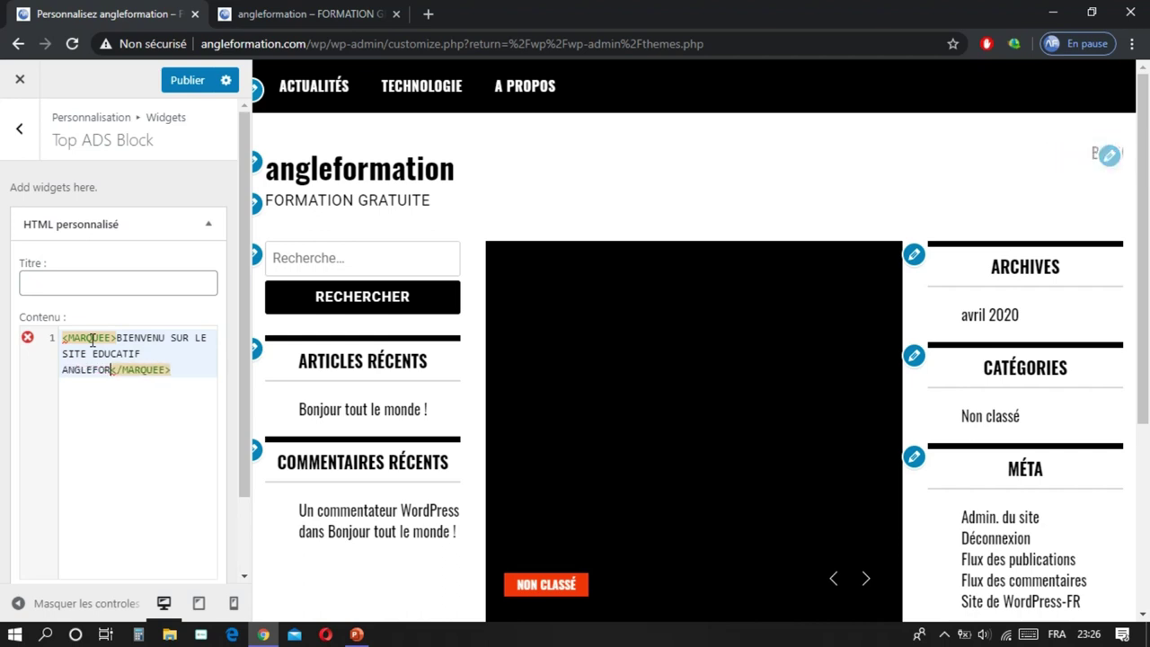
{"action": "type", "text": "ATION"}
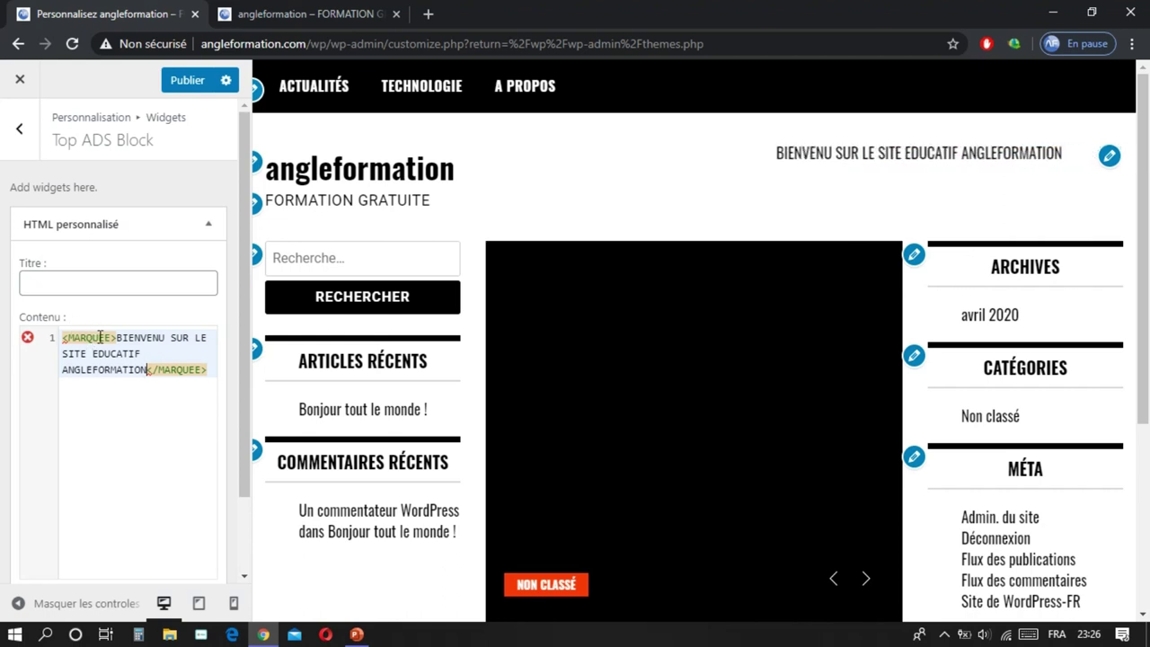
Step: Insert an H3 opening tag directly before the welcome text in the HTML widget's content
{"action": "left_click", "coordinate": [116, 388]}
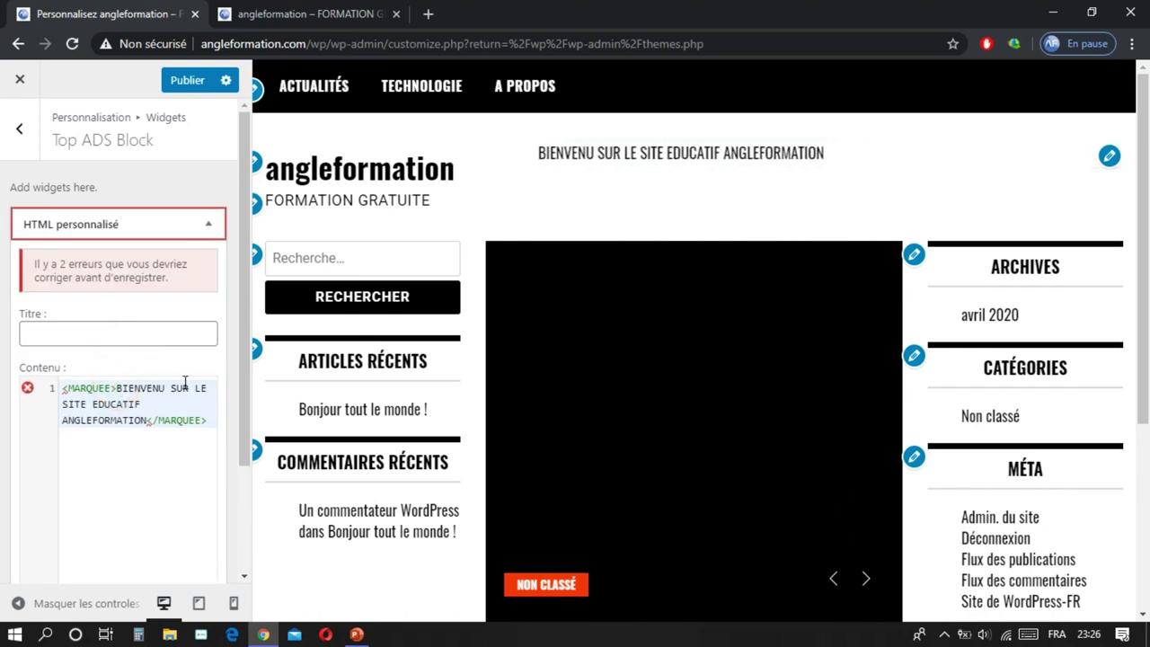
{"action": "type", "text": "<H"}
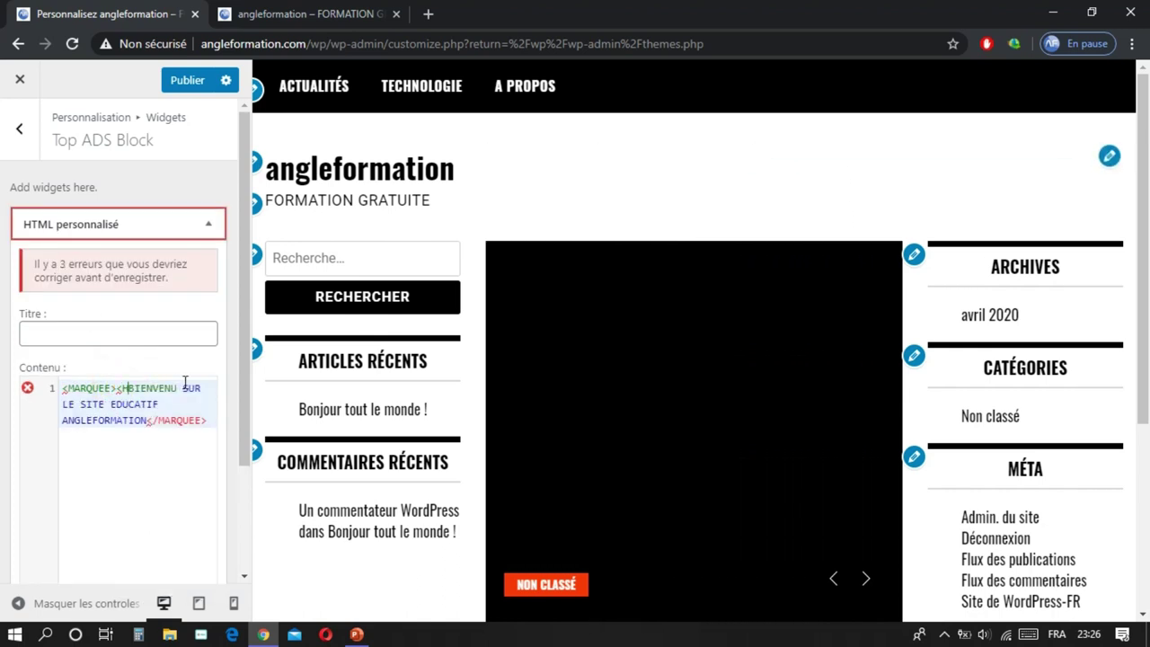
{"action": "type", "text": "3>"}
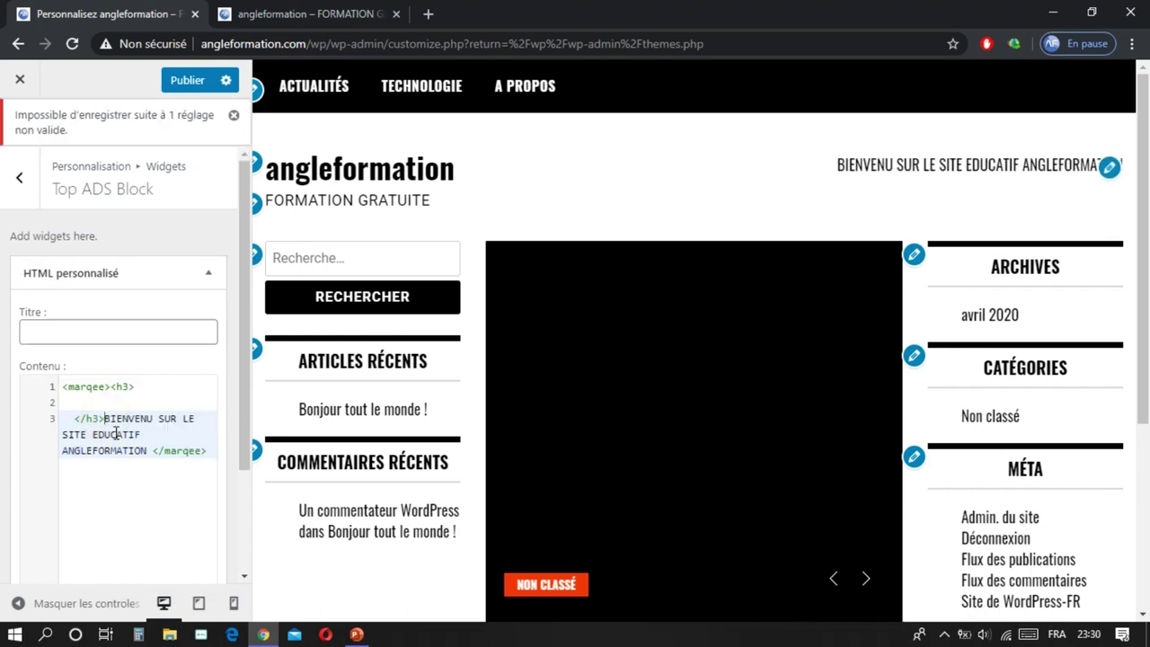
Step: Move the text BIENVENU SUR LE SITE EDUCATIF ANGLEFORMATION between the h3 tags and publish the changes
{"action": "left_click", "coordinate": [150, 450], "text": "shift"}
{"action": "key", "text": "ctrl+c"}
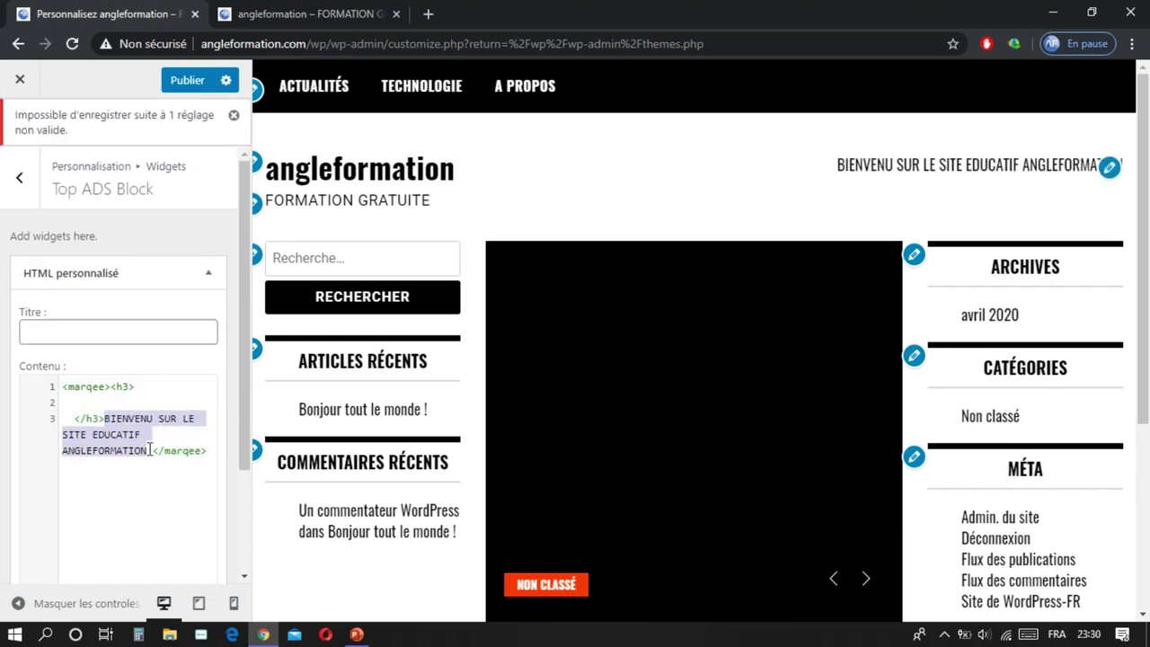
{"action": "key", "text": "BackSpace"}
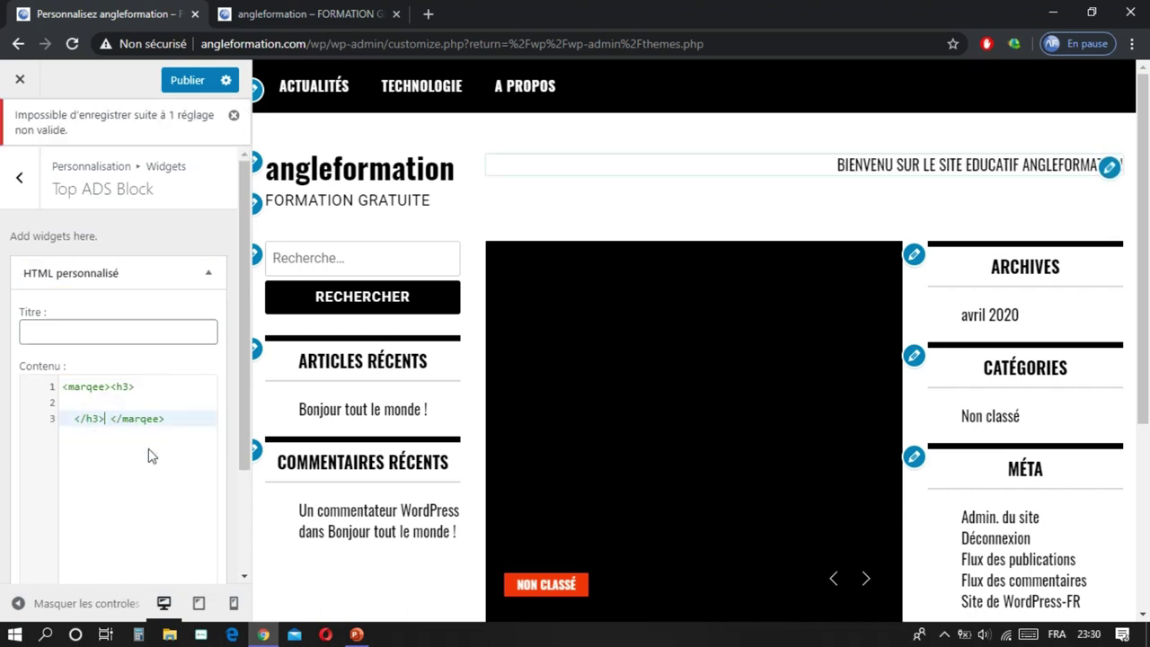
{"action": "left_click", "coordinate": [87, 399]}
{"action": "key", "text": "ctrl+v"}
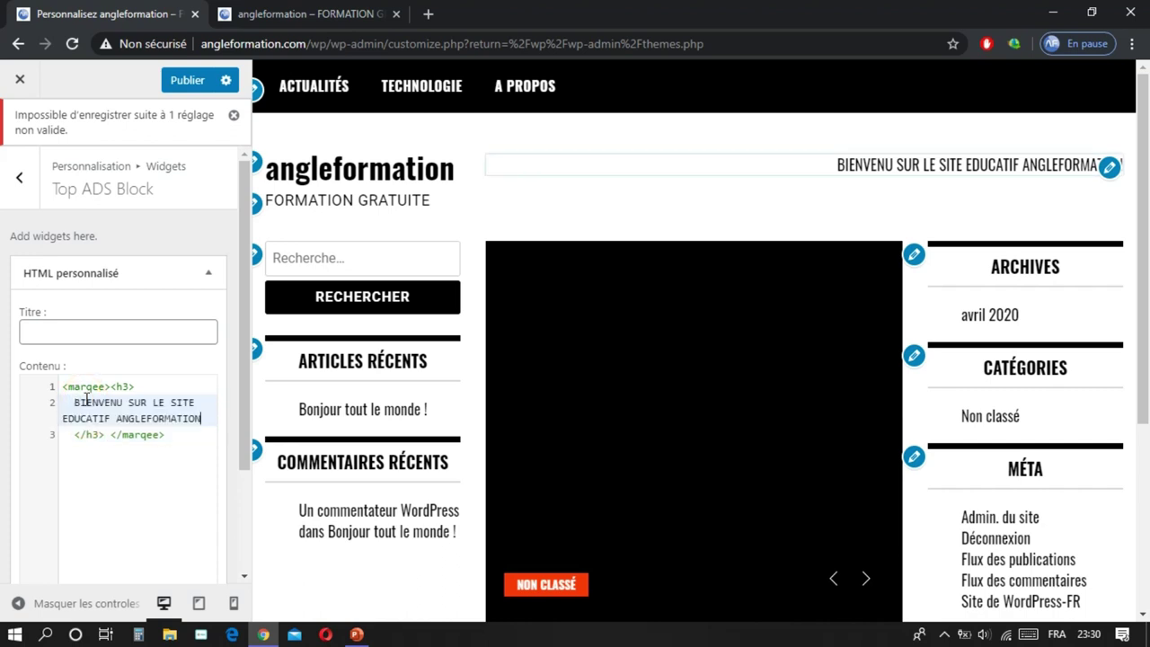
{"action": "left_click", "coordinate": [131, 387]}
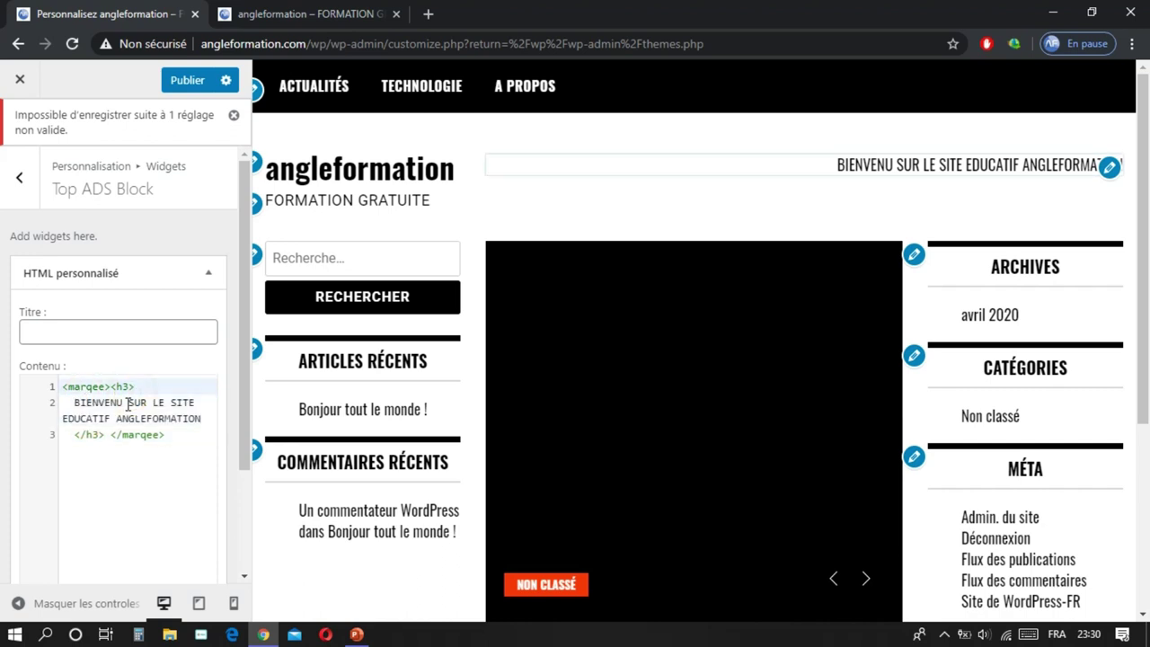
{"action": "left_click", "coordinate": [123, 404]}
{"action": "left_click", "coordinate": [188, 85]}
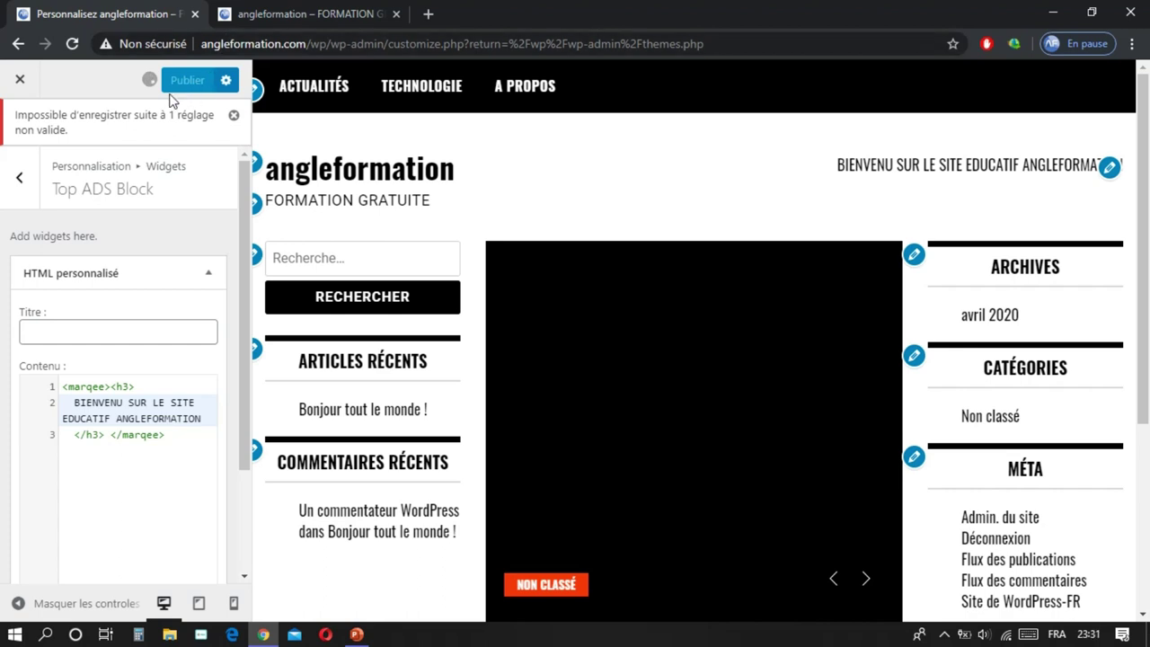
Step: Reload the site's home page, examine the header's welcome text, and return to the customizer's list of widget areas
{"action": "left_click", "coordinate": [264, 24]}
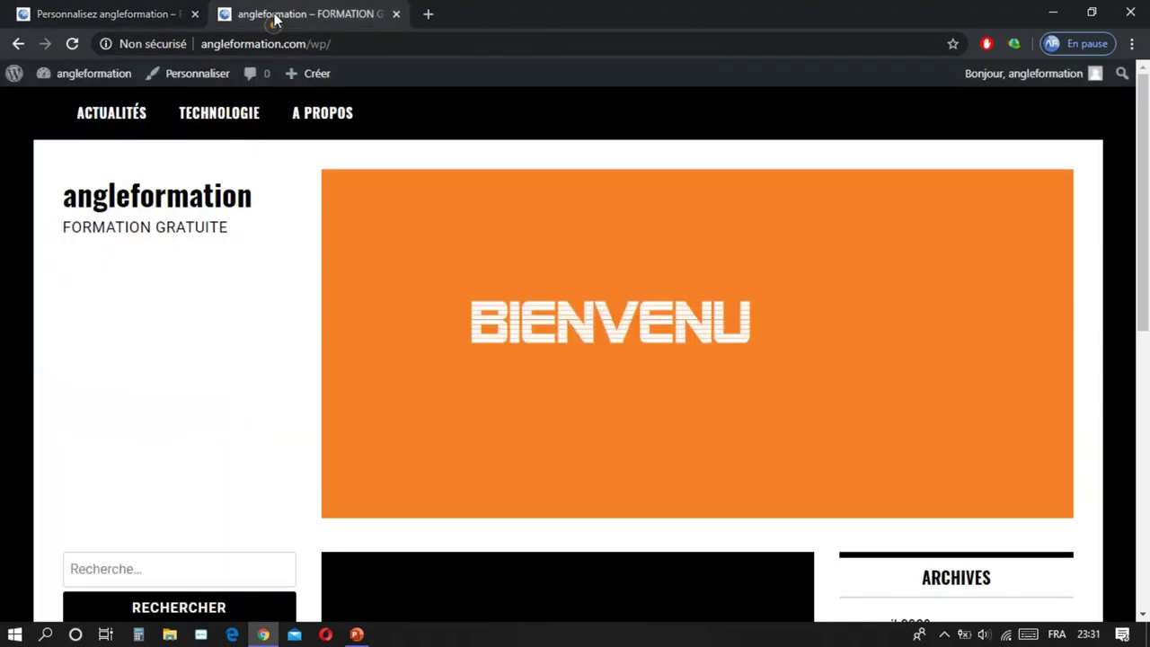
{"action": "left_click", "coordinate": [69, 44]}
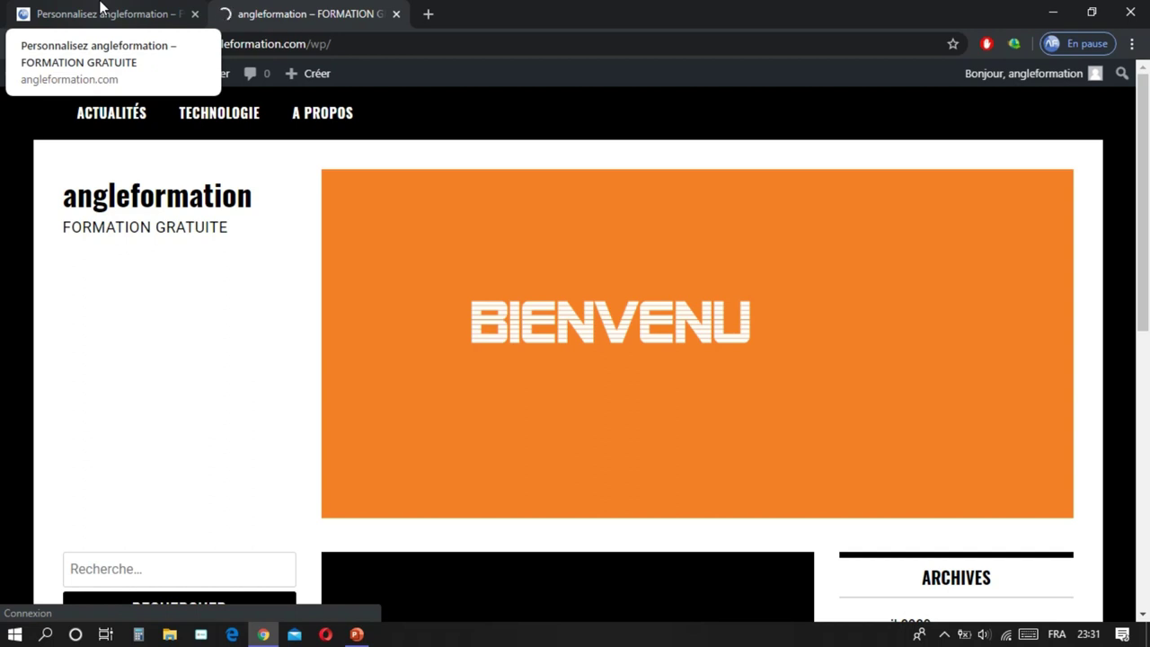
{"action": "left_click", "coordinate": [101, 8]}
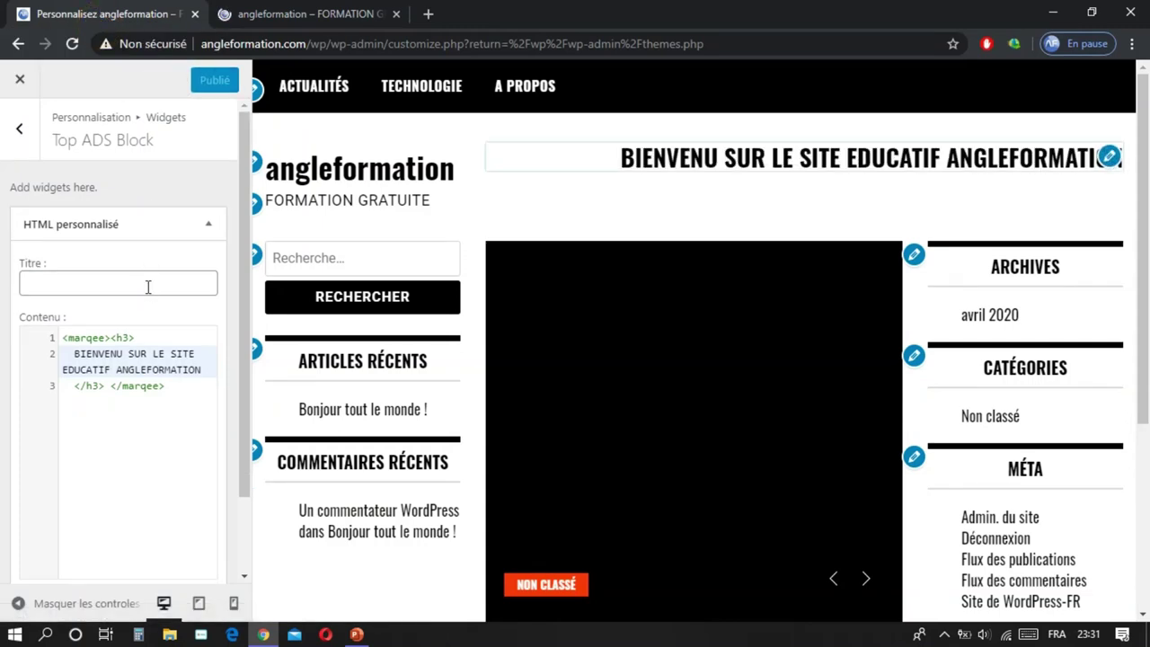
{"action": "left_click", "coordinate": [131, 340]}
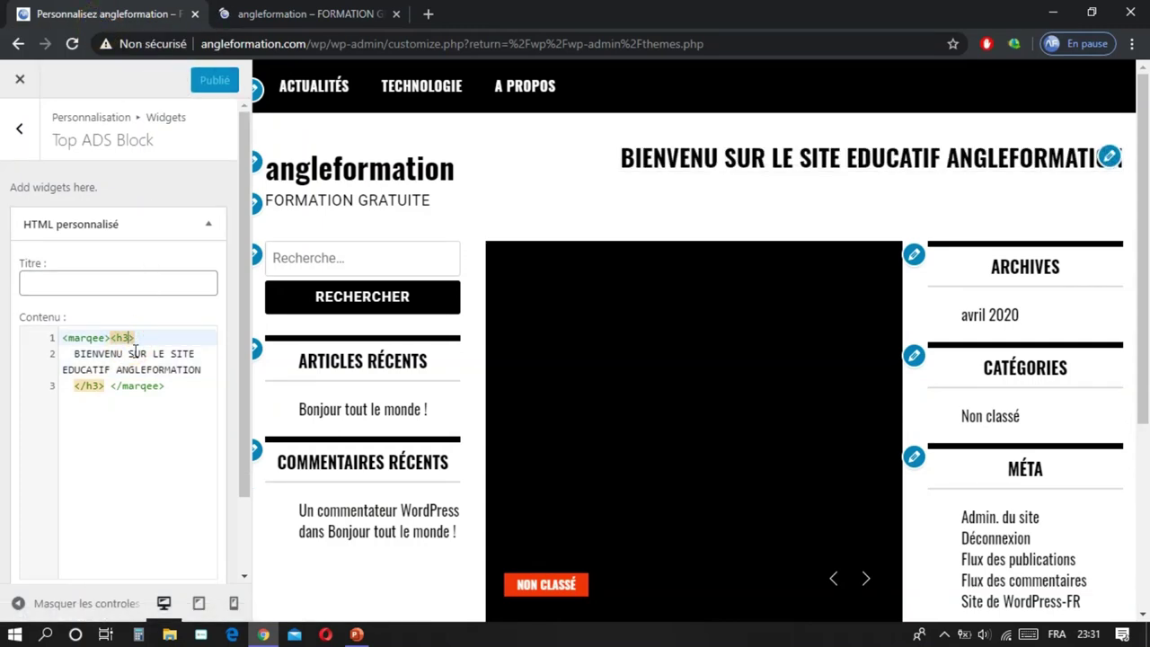
{"action": "left_click", "coordinate": [135, 351]}
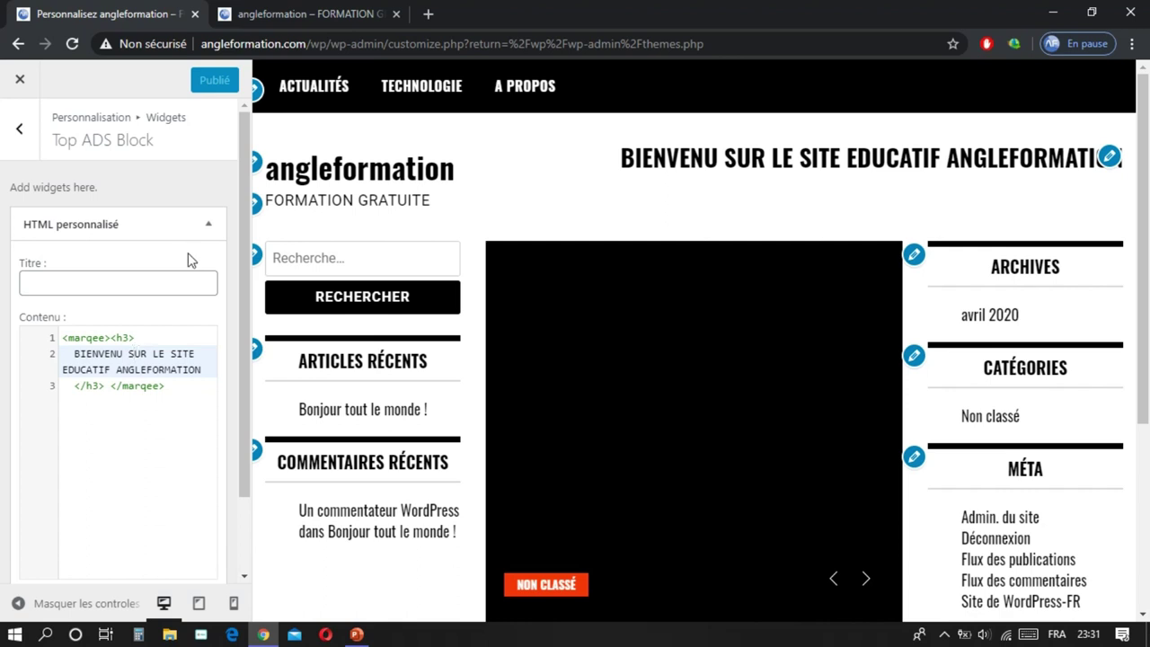
{"action": "left_click", "coordinate": [274, 13]}
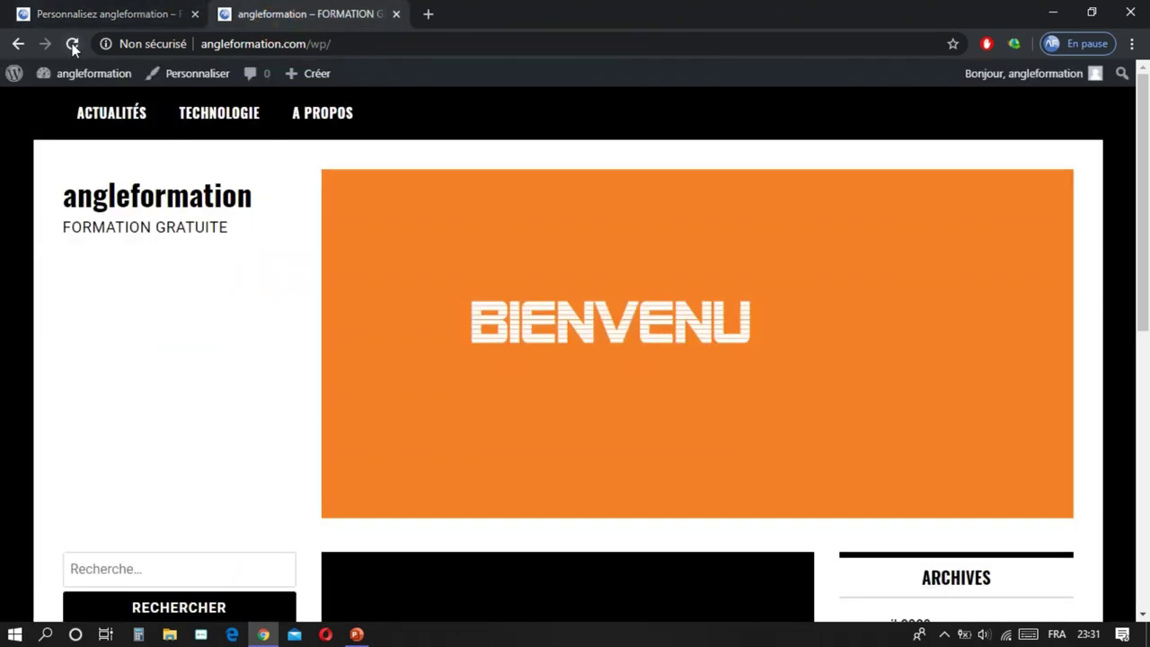
{"action": "left_click", "coordinate": [72, 44]}
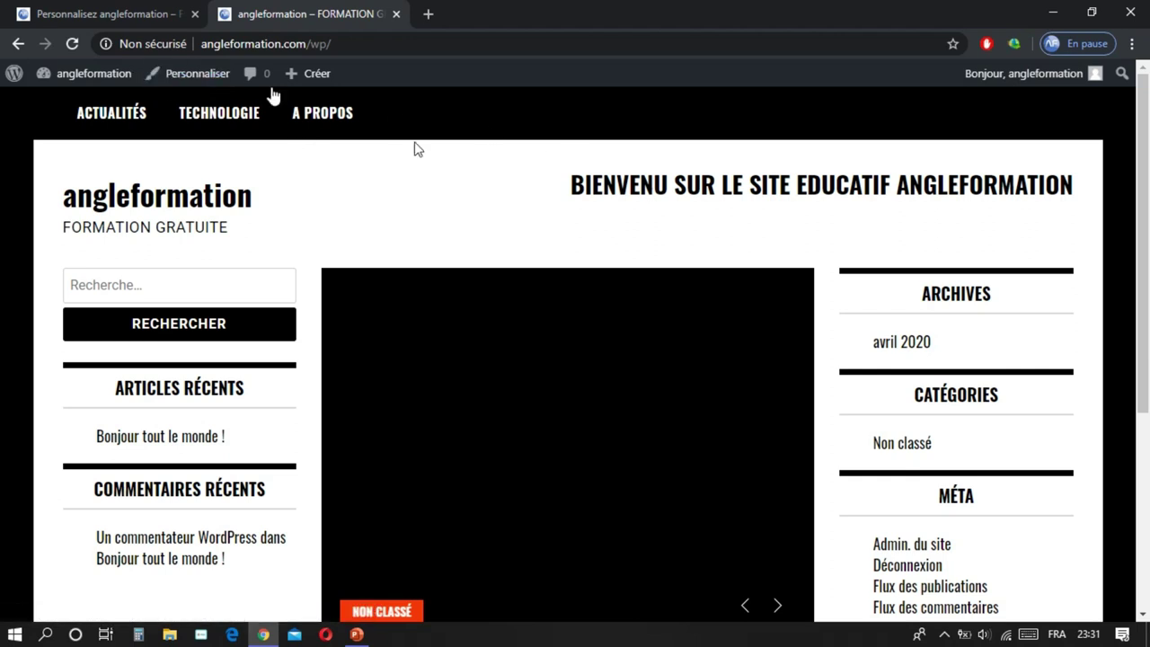
{"action": "left_click", "coordinate": [121, 11]}
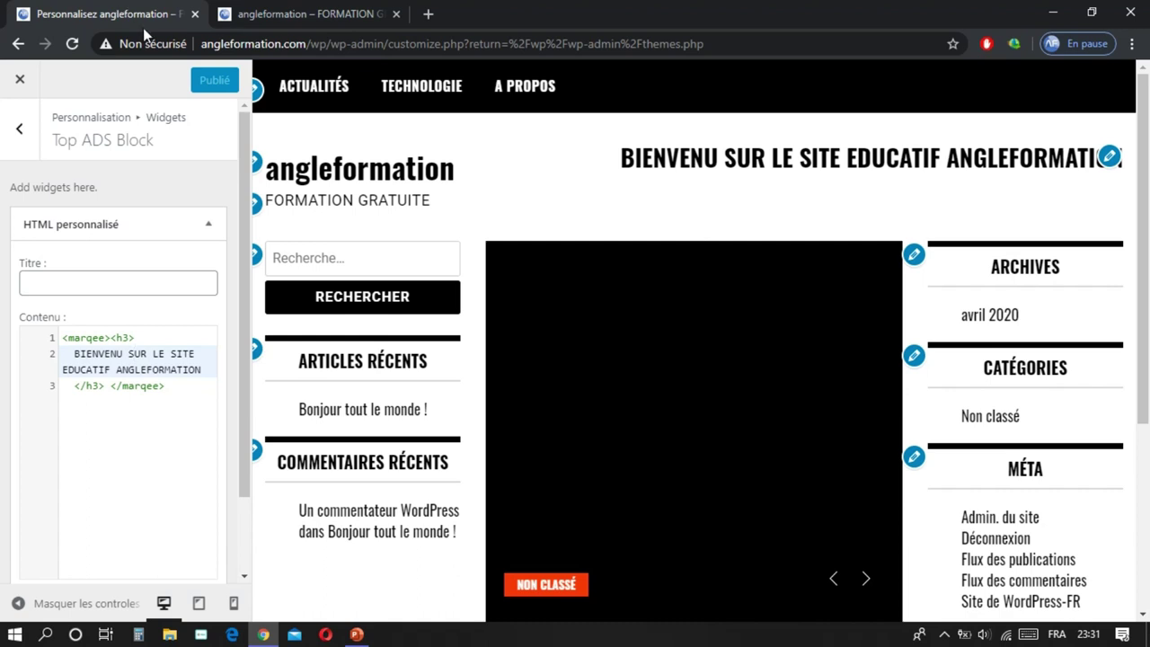
{"action": "left_click", "coordinate": [19, 127]}
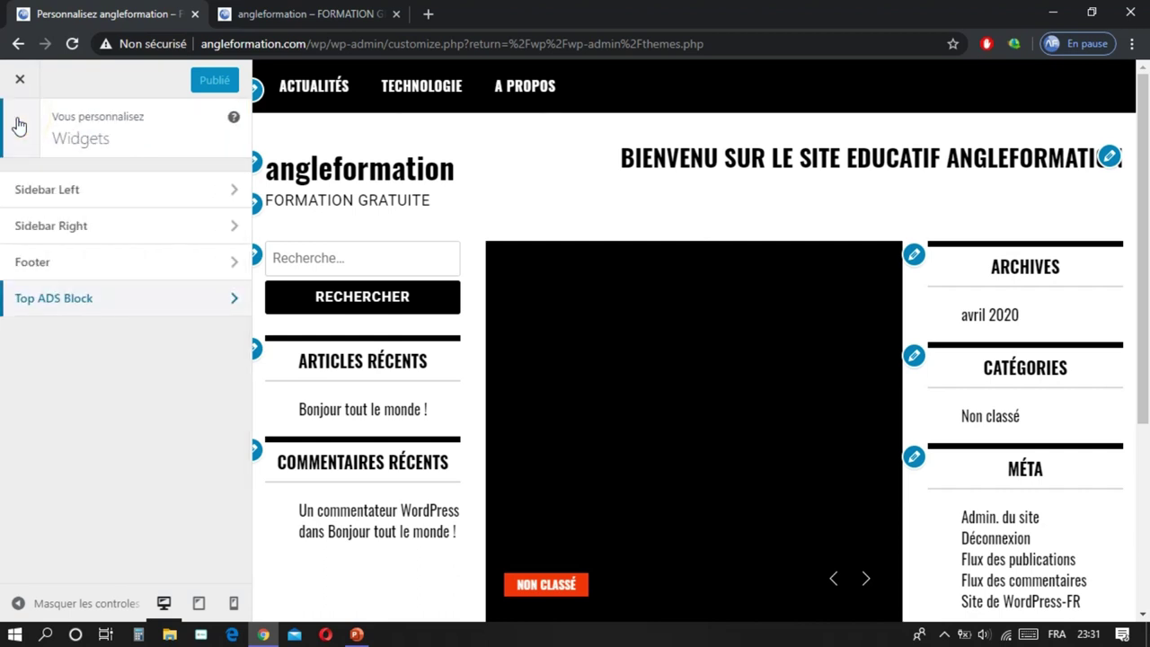
Step: Enter c 2020 angleformation as the theme's footer copyright text
{"action": "left_click", "coordinate": [14, 117]}
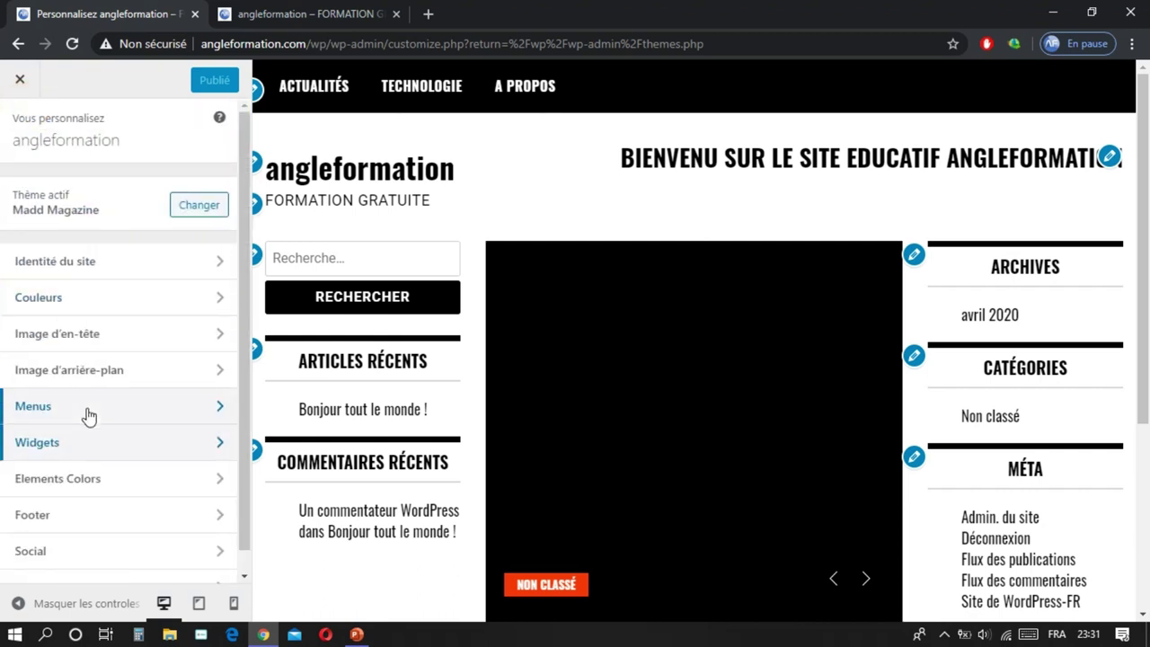
{"action": "scroll", "coordinate": [86, 483], "scroll_direction": "down", "scroll_amount": 1}
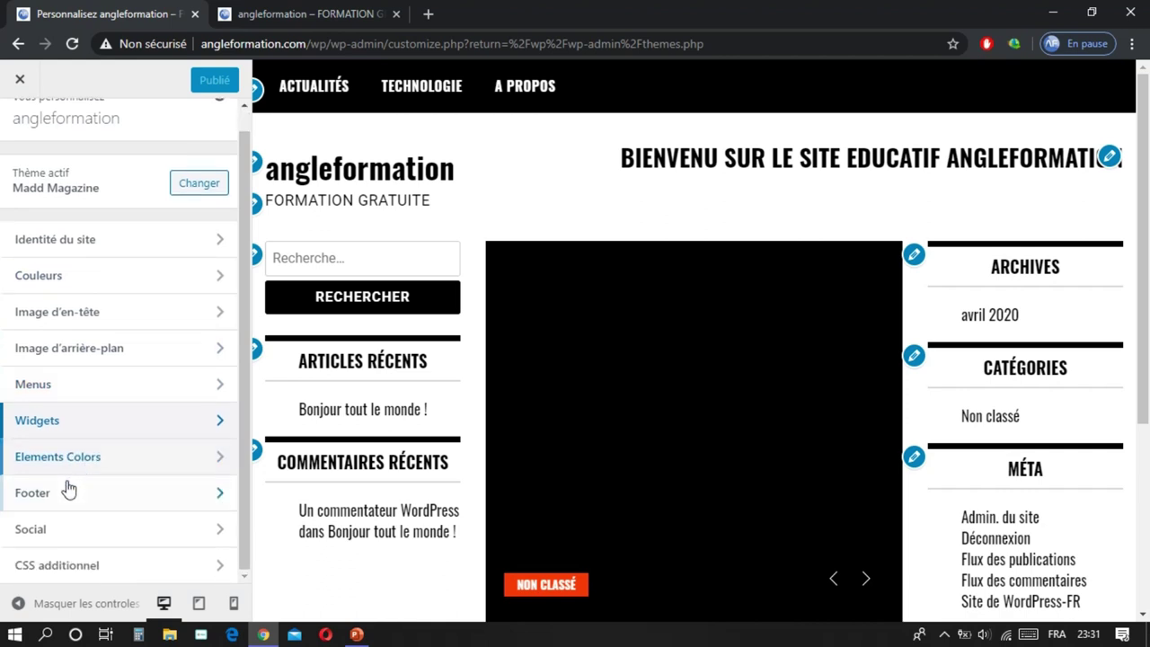
{"action": "left_click", "coordinate": [61, 496]}
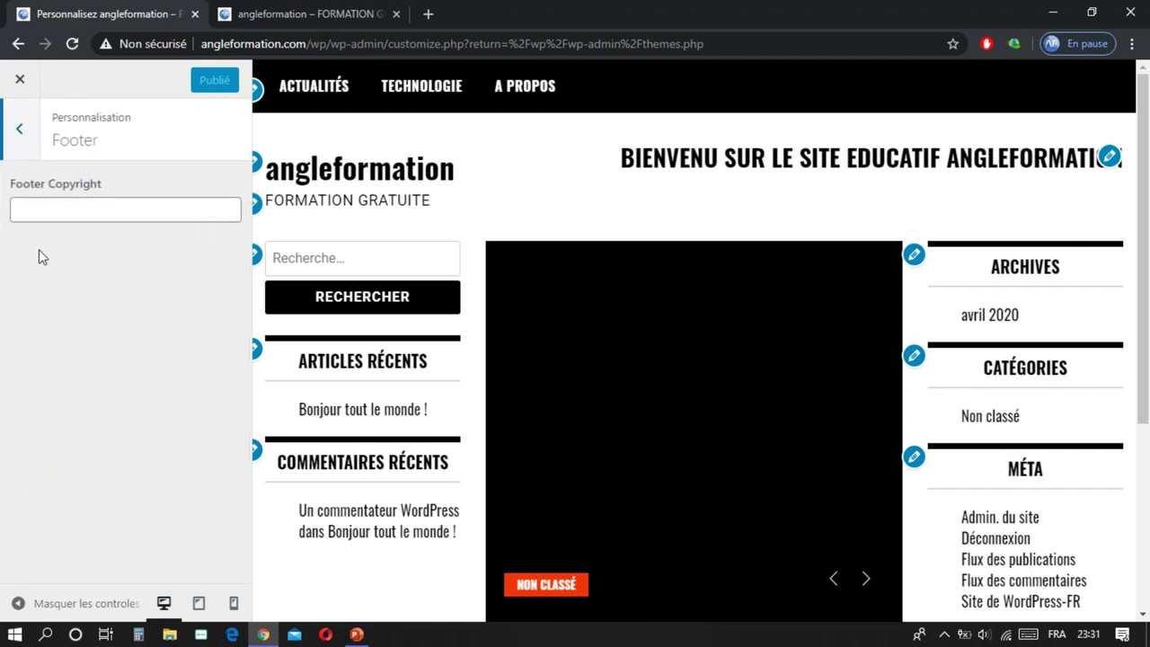
{"action": "left_click", "coordinate": [80, 215]}
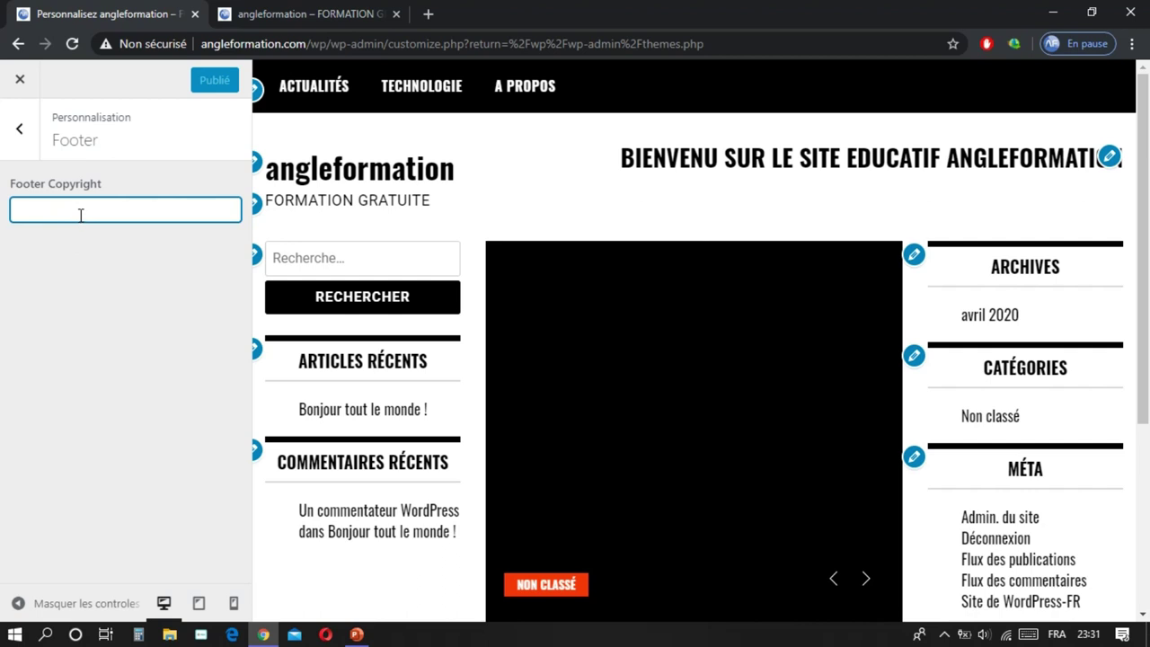
{"action": "left_click", "coordinate": [74, 206]}
{"action": "type", "text": "a"}
{"action": "key", "text": "BackSpace"}
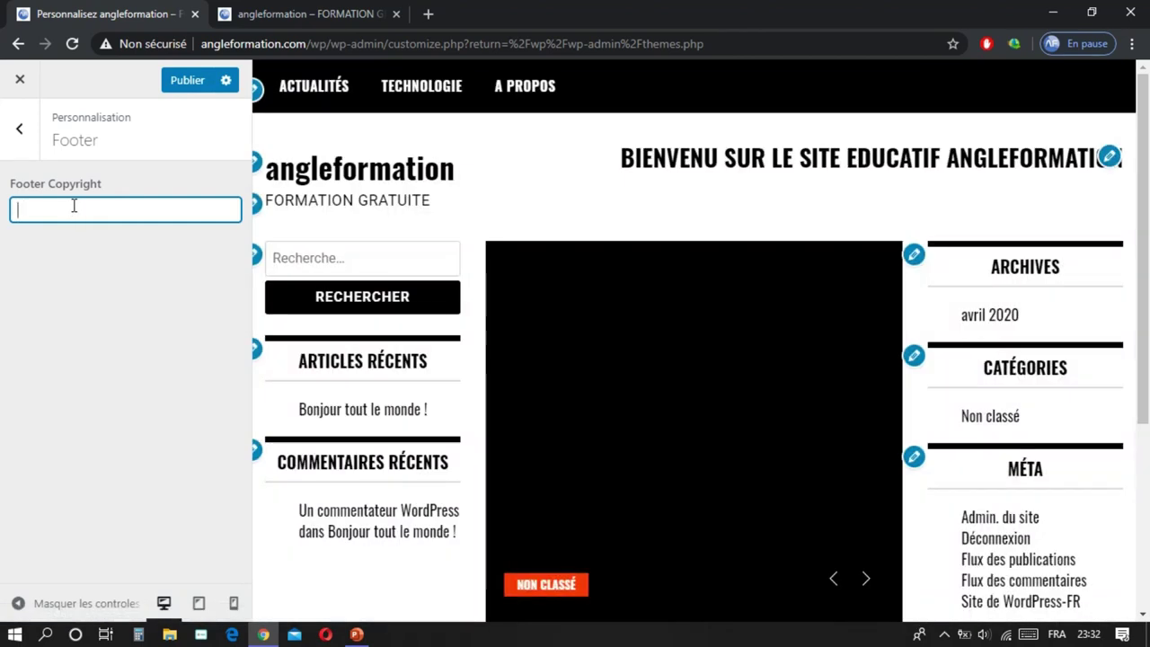
{"action": "type", "text": "c 2020"}
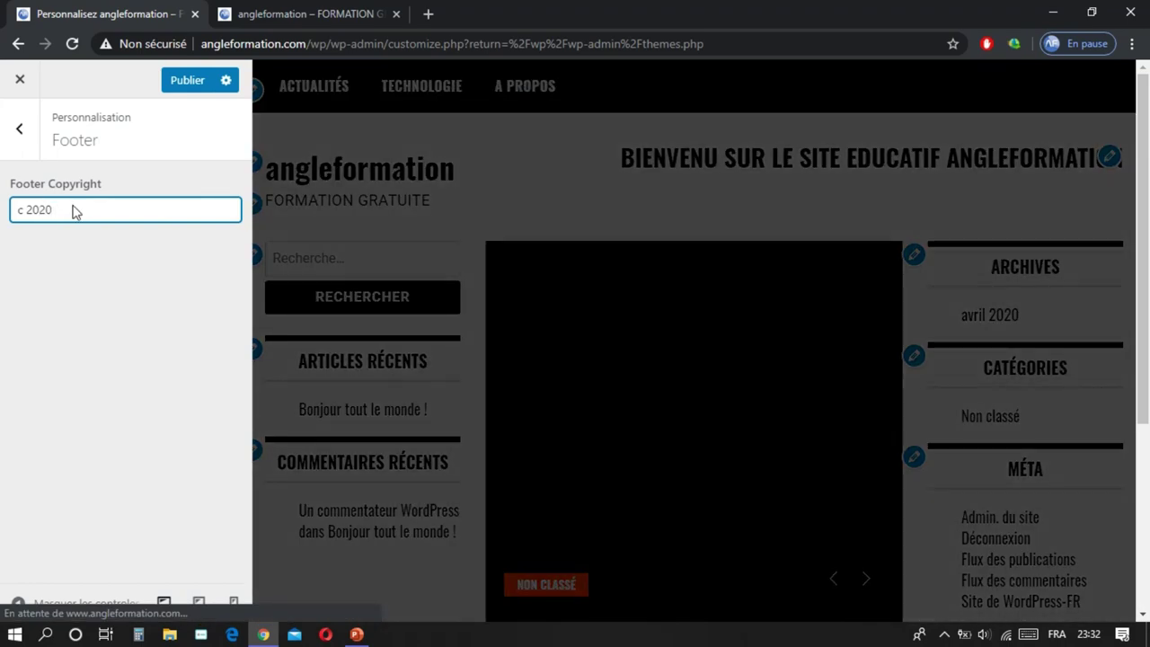
{"action": "type", "text": " angle"}
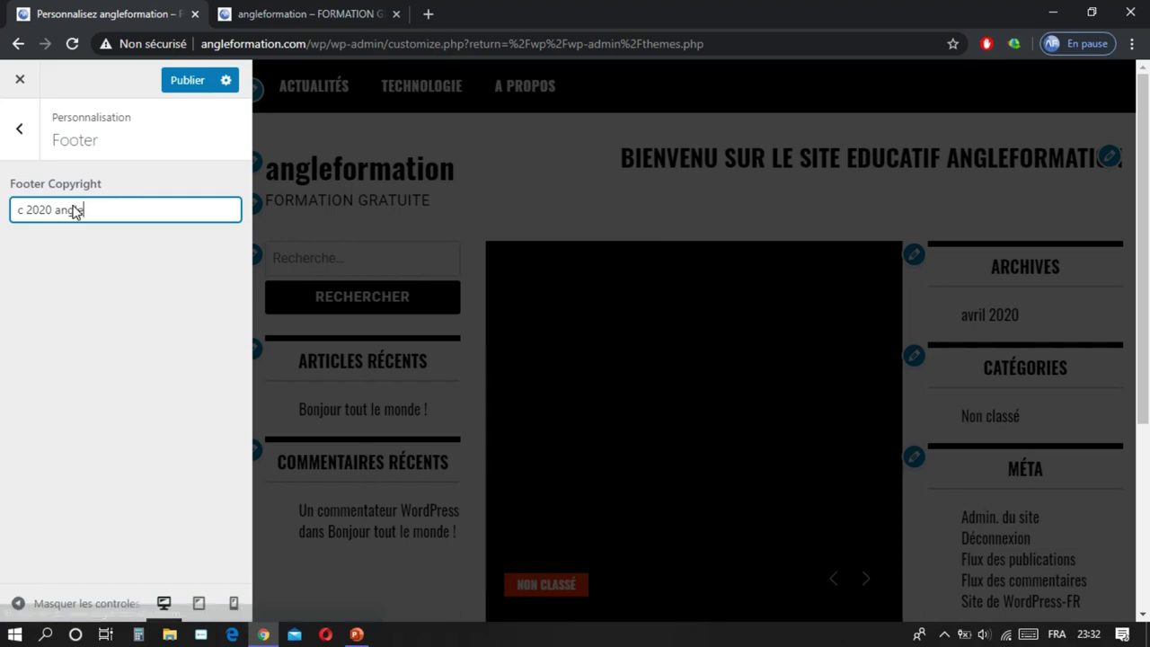
{"action": "type", "text": "form"}
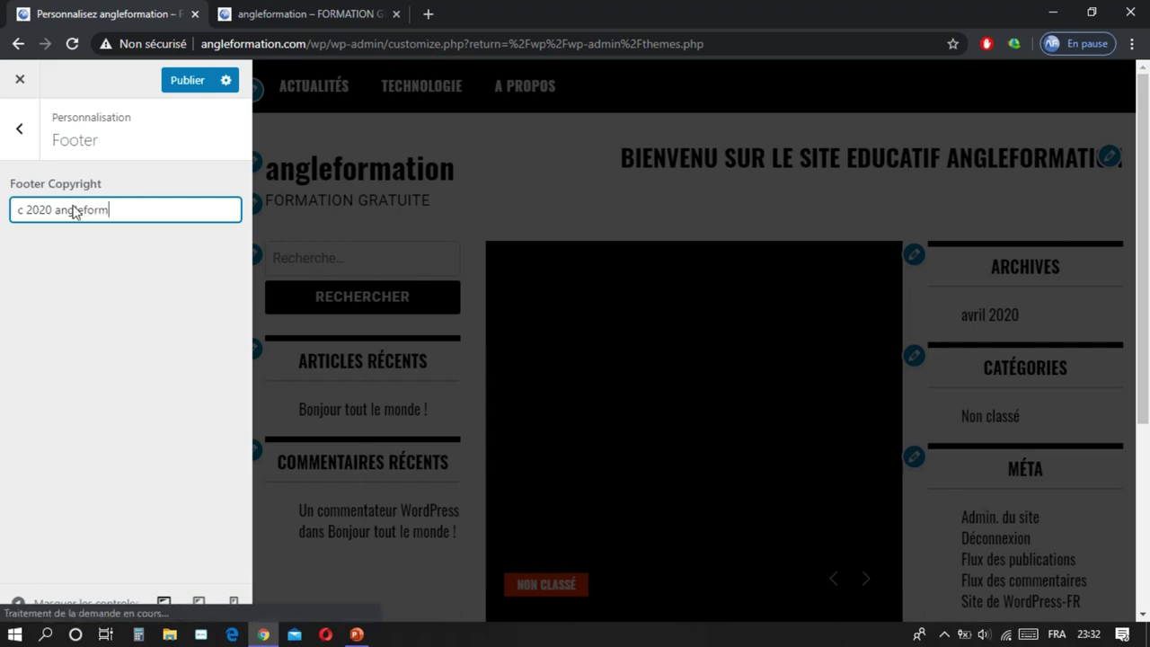
{"action": "type", "text": "ation"}
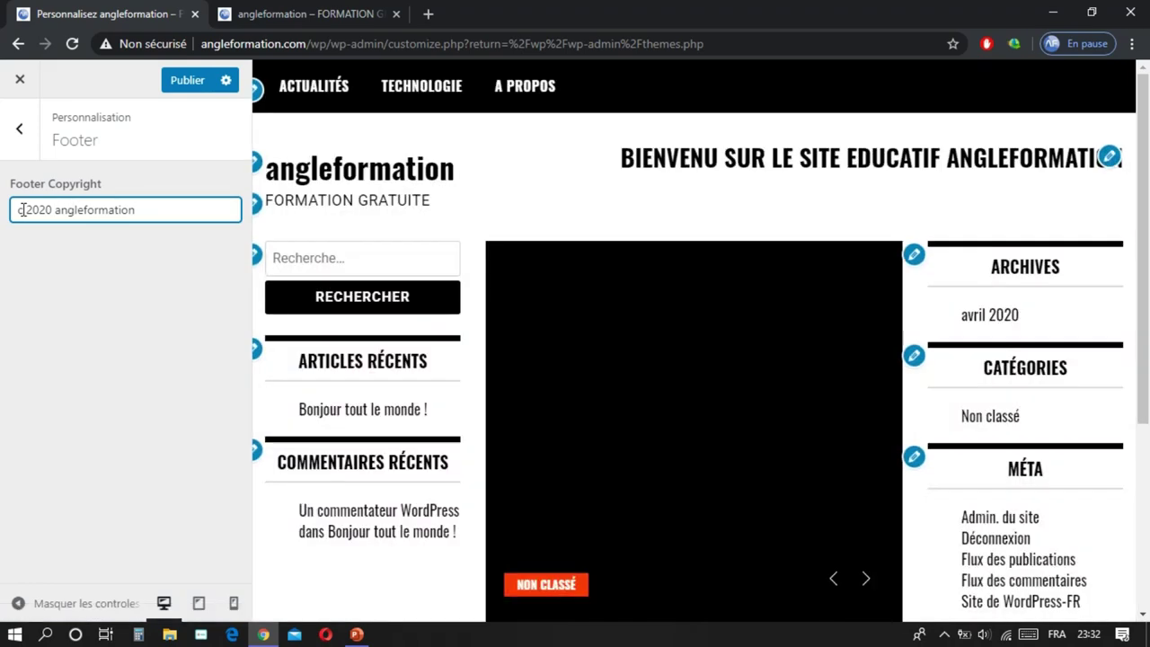
Step: Replace the leading c in the footer copyright text with Copyright and publish the changes
{"action": "left_click_drag", "start_coordinate": [22, 209], "coordinate": [11, 209]}
{"action": "type", "text": "Cop"}
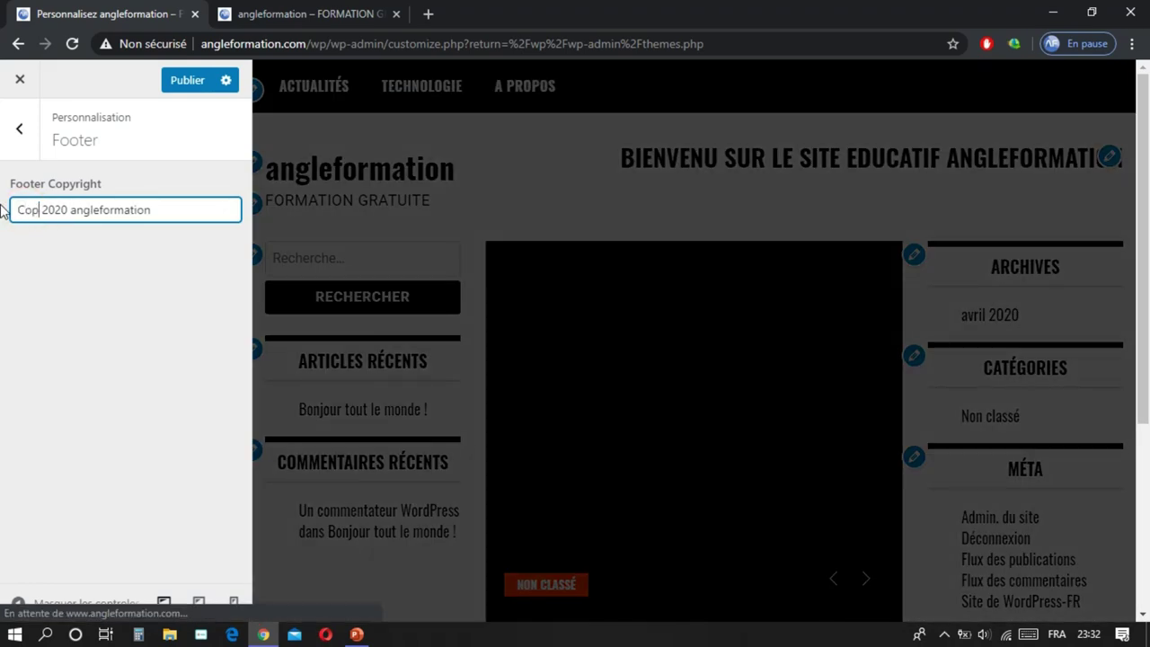
{"action": "type", "text": "yri"}
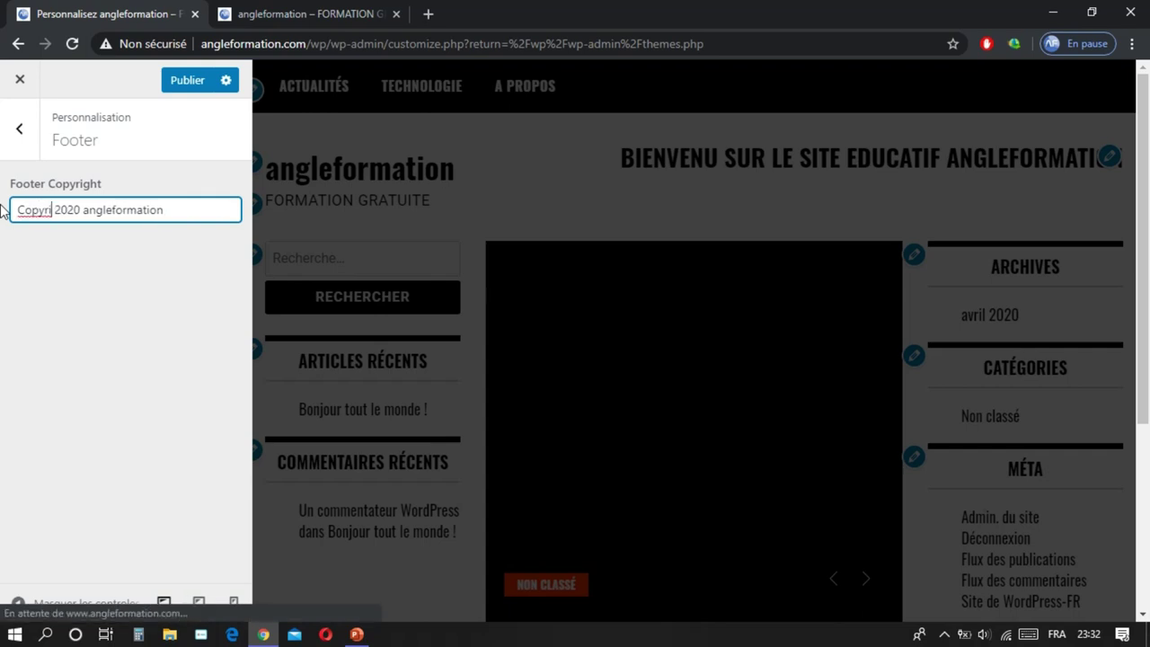
{"action": "type", "text": "ght"}
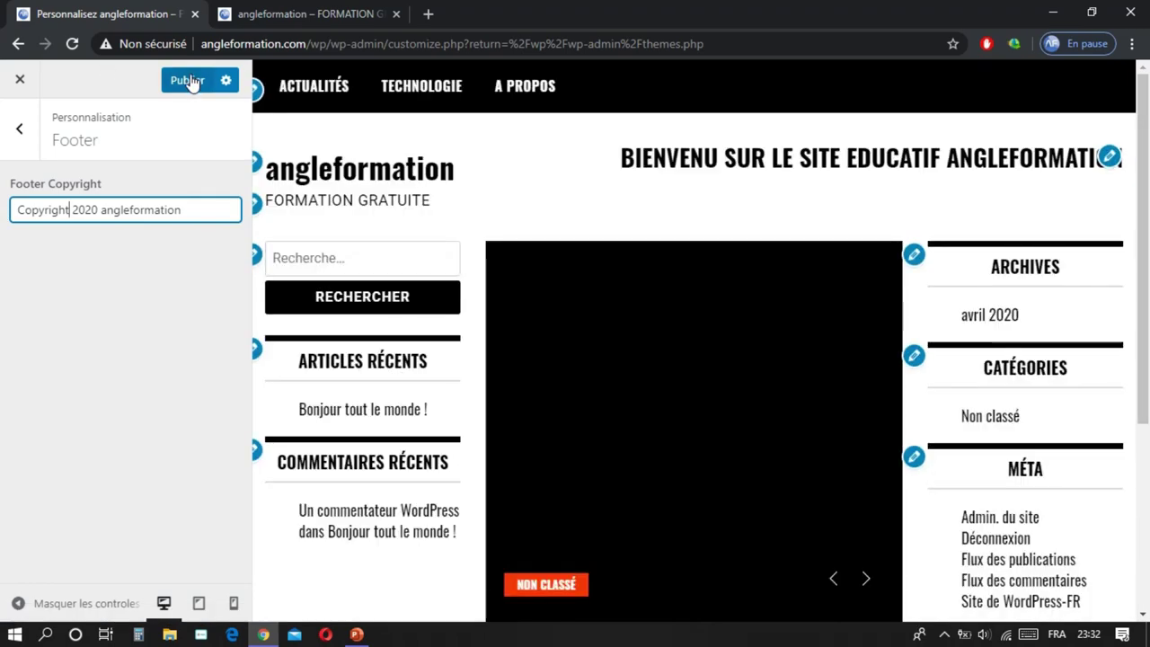
{"action": "left_click", "coordinate": [190, 80]}
Step: Reload the site's home page and examine the copyright text in its footer
{"action": "left_click", "coordinate": [297, 14]}
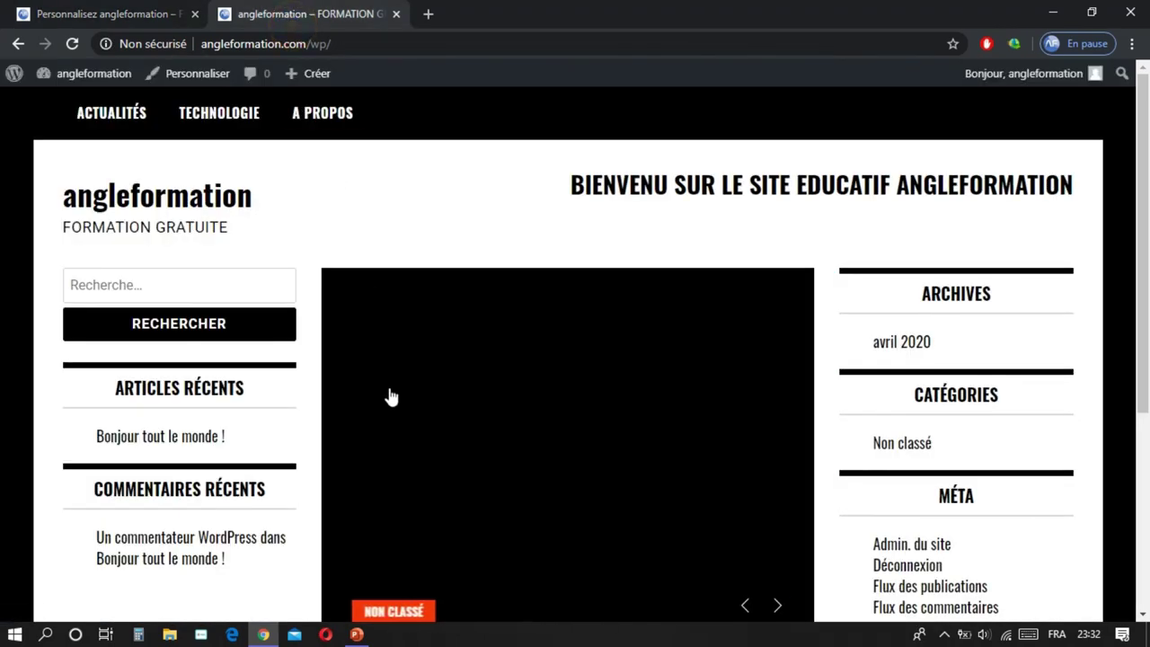
{"action": "scroll", "coordinate": [390, 398], "scroll_direction": "down", "scroll_amount": 3}
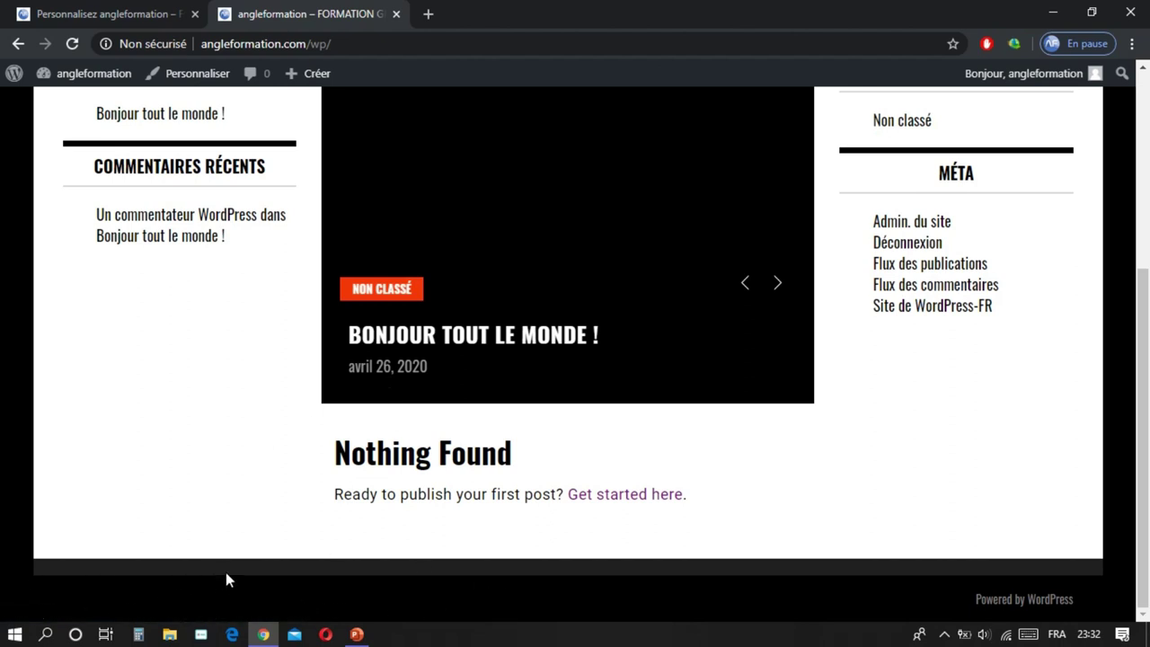
{"action": "left_click", "coordinate": [71, 44]}
{"action": "left_click", "coordinate": [75, 41]}
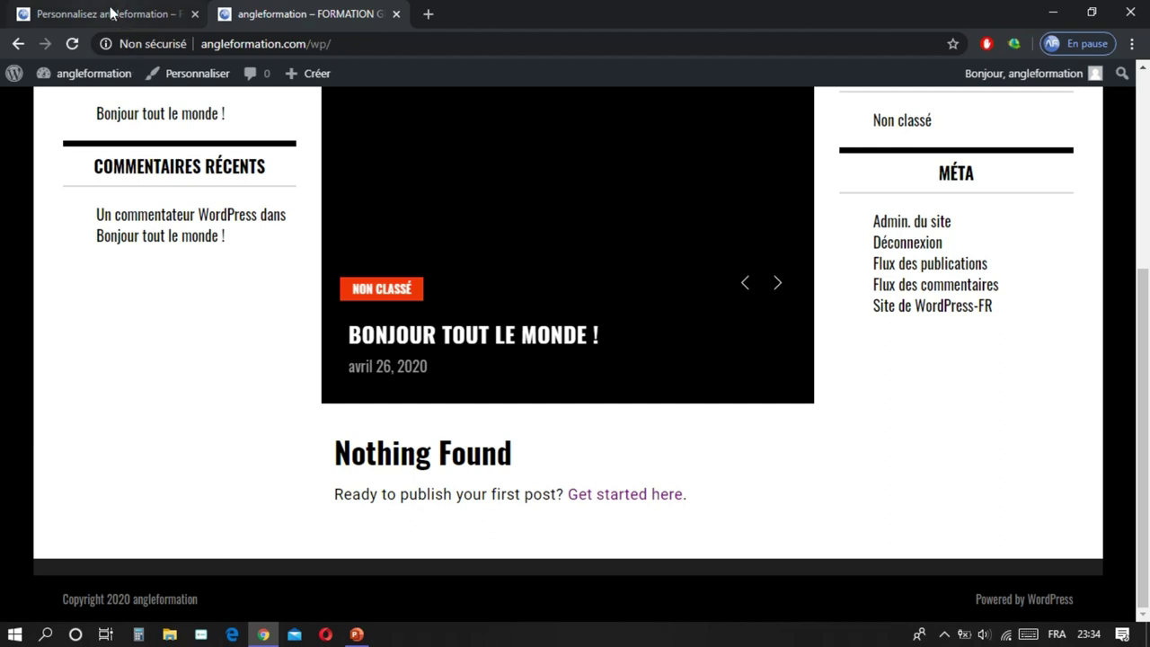
{"action": "left_click", "coordinate": [81, 14]}
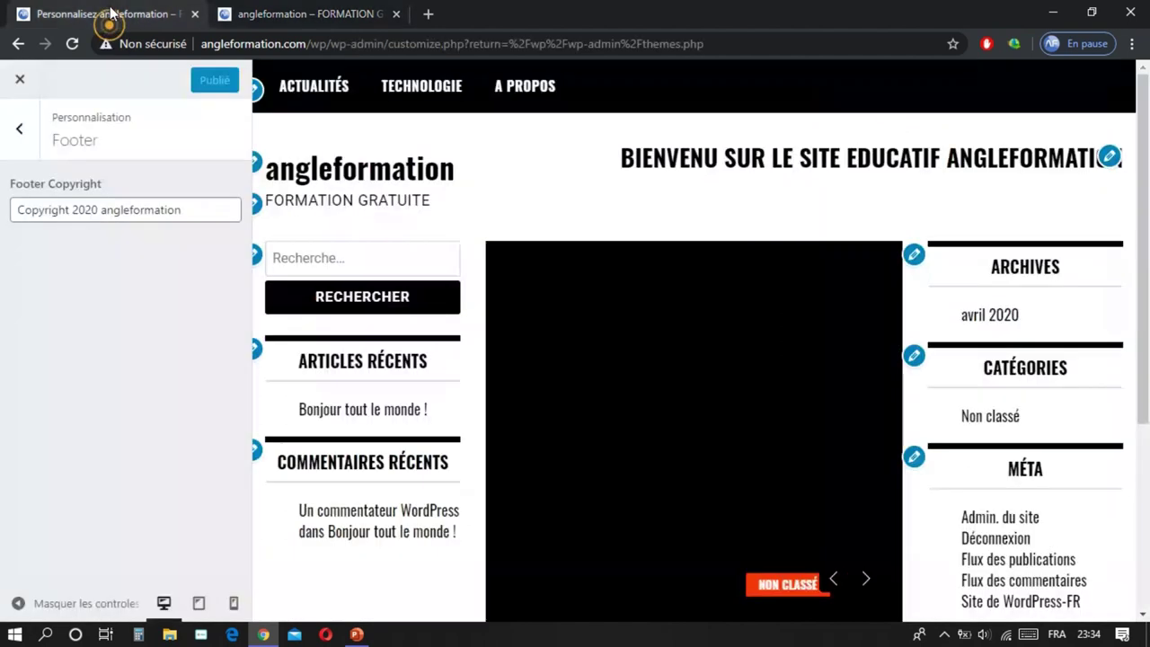
Step: View the A propos, Technologie and Actualités category pages on the live site
{"action": "left_click", "coordinate": [265, 12]}
{"action": "scroll", "coordinate": [275, 383], "scroll_direction": "up", "scroll_amount": 5}
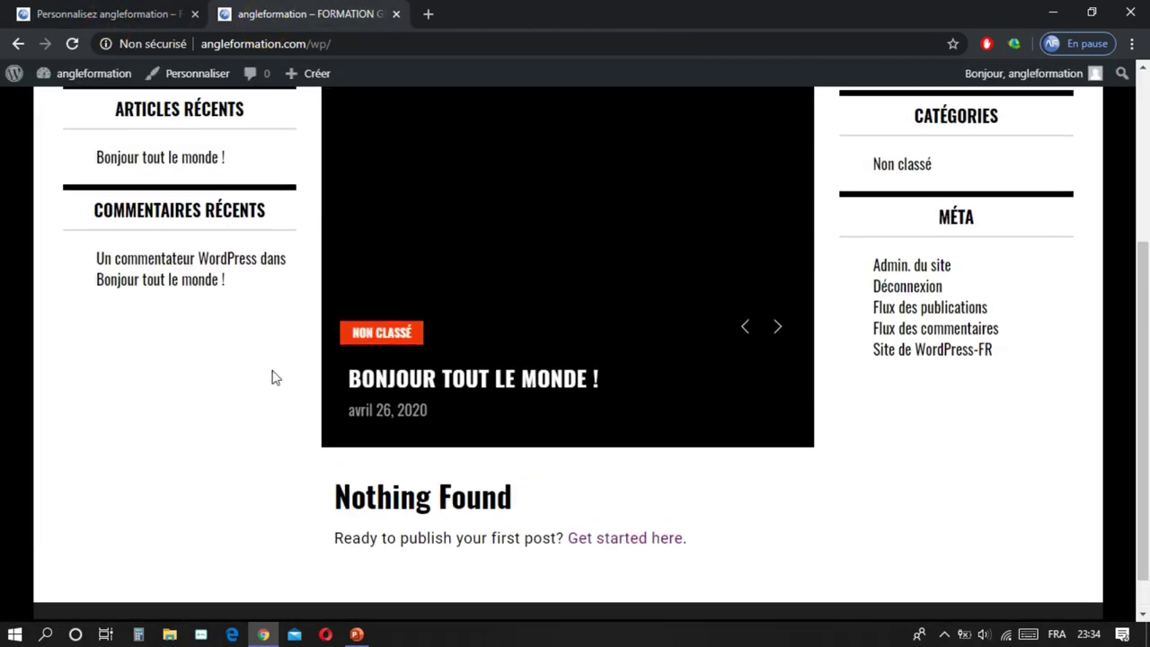
{"action": "left_click", "coordinate": [310, 112]}
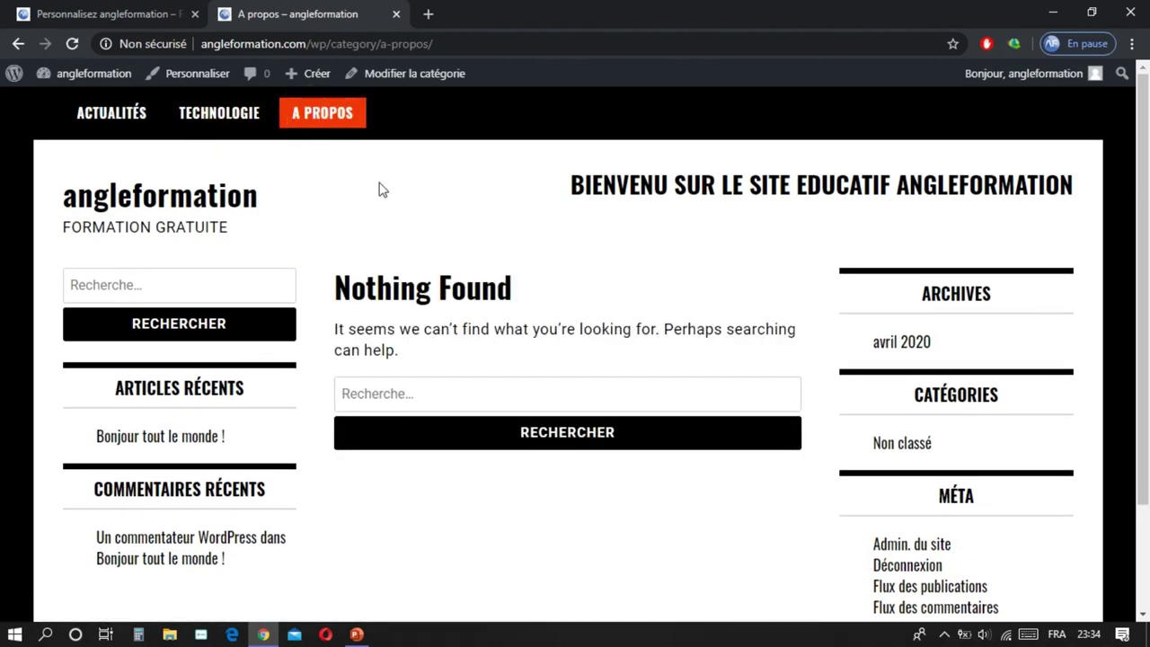
{"action": "left_click", "coordinate": [198, 114]}
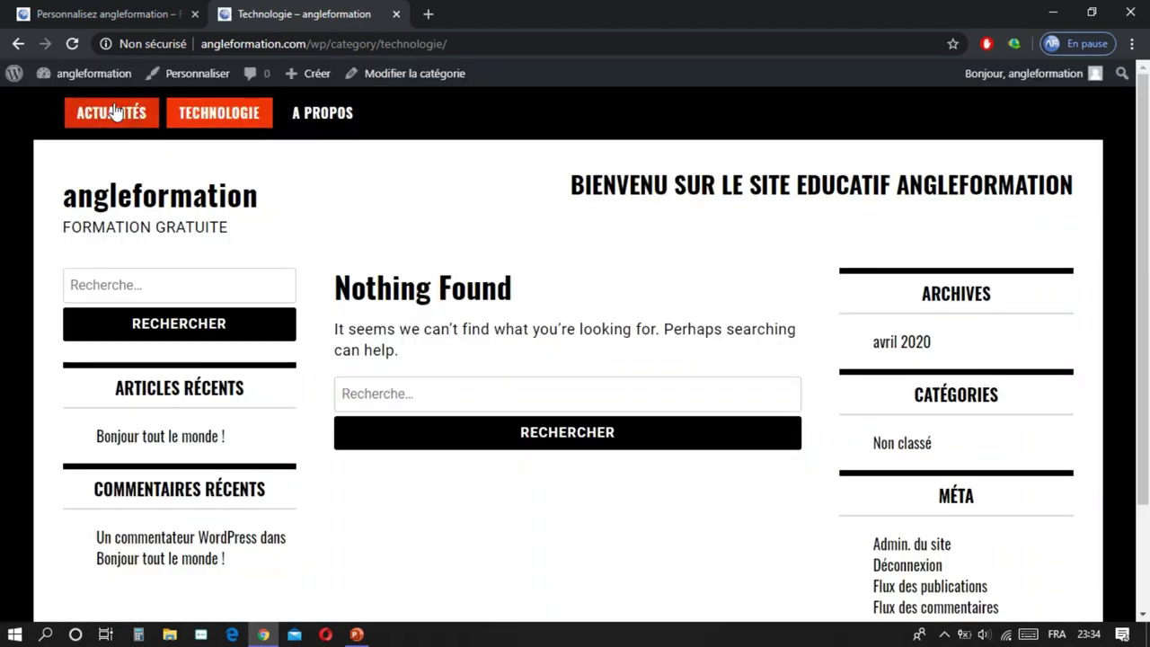
{"action": "left_click", "coordinate": [111, 112]}
Step: Leave the theme customizer and start a new article in the WordPress admin
{"action": "left_click", "coordinate": [117, 11]}
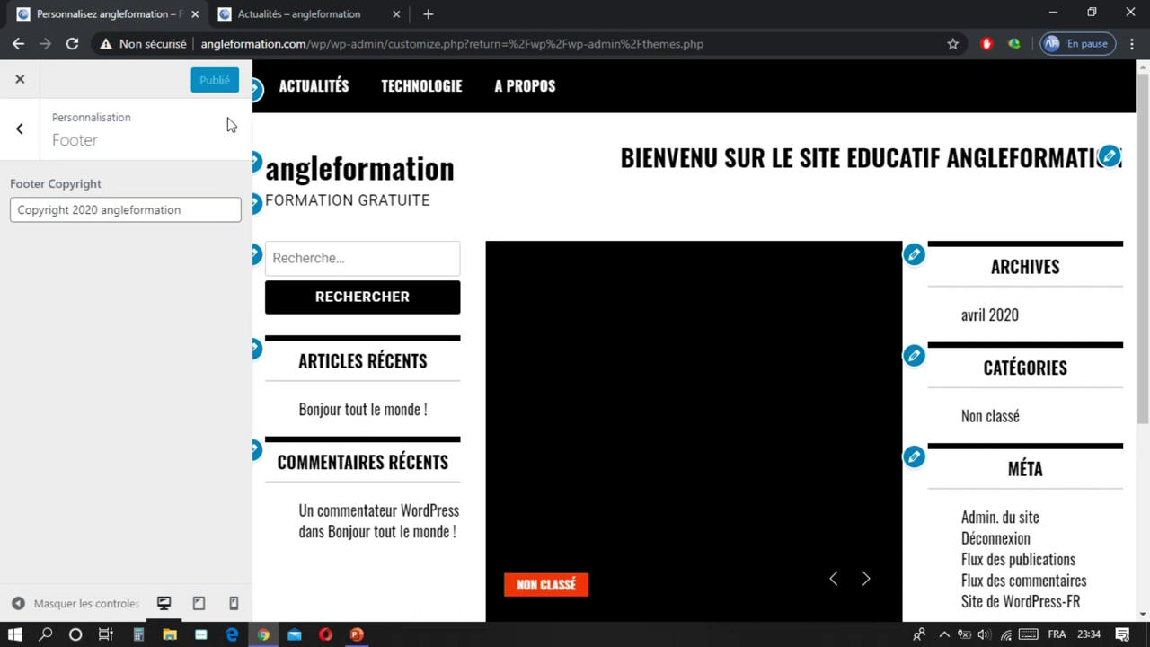
{"action": "left_click", "coordinate": [22, 128]}
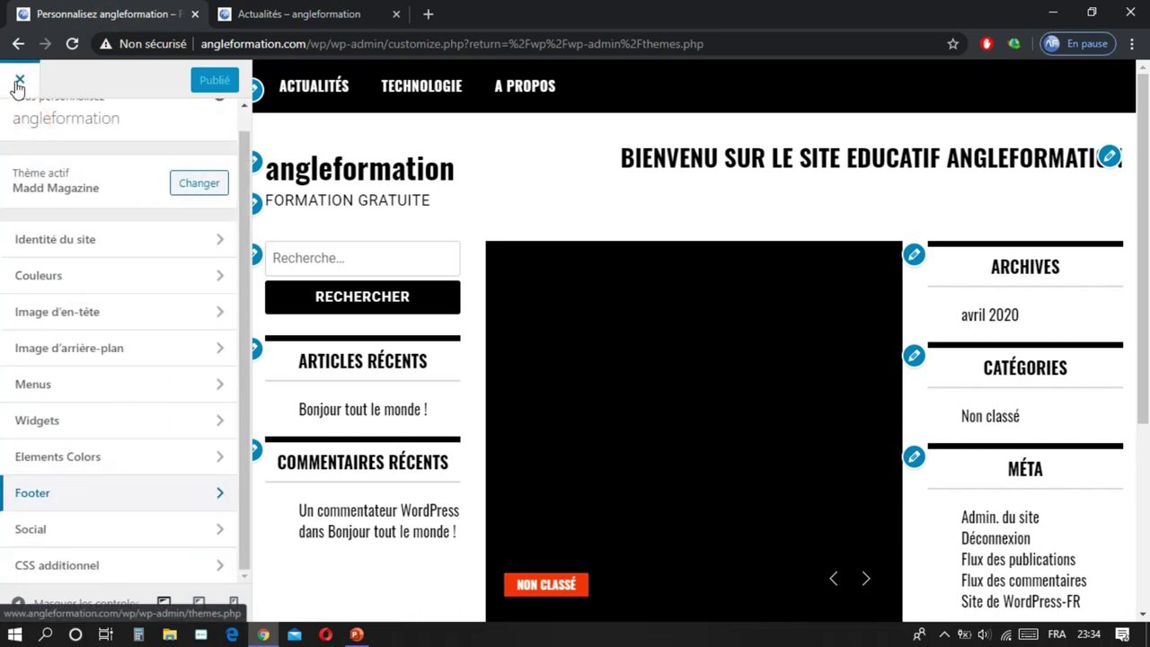
{"action": "left_click", "coordinate": [18, 85]}
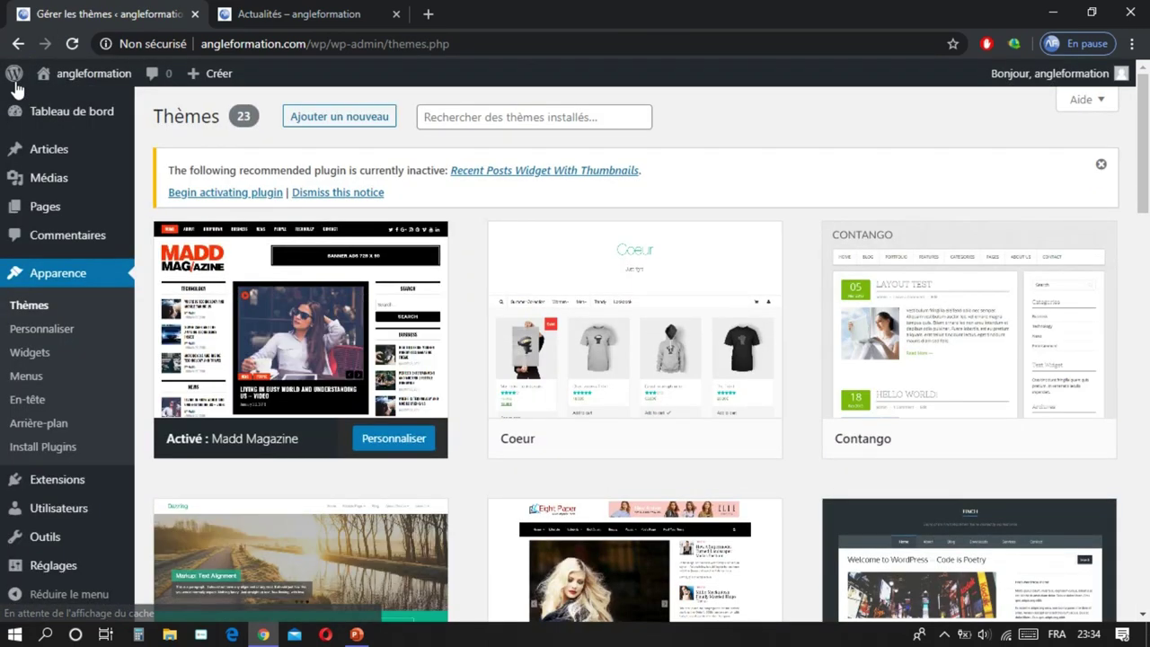
{"action": "mouse_move", "coordinate": [219, 80]}
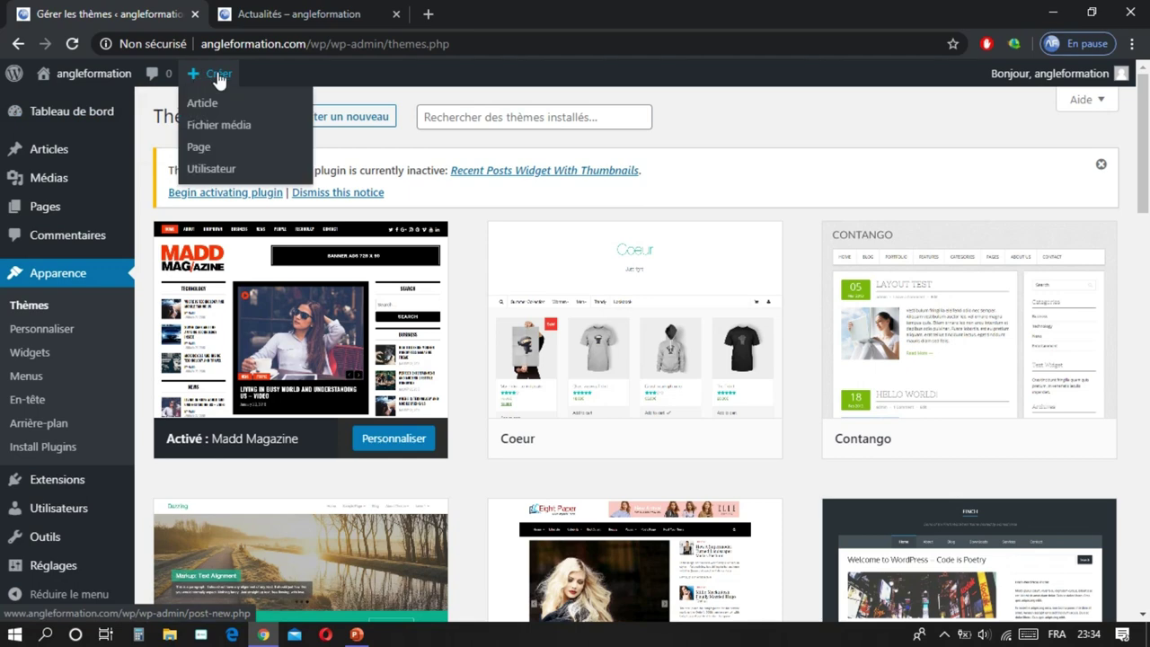
{"action": "left_click", "coordinate": [206, 108]}
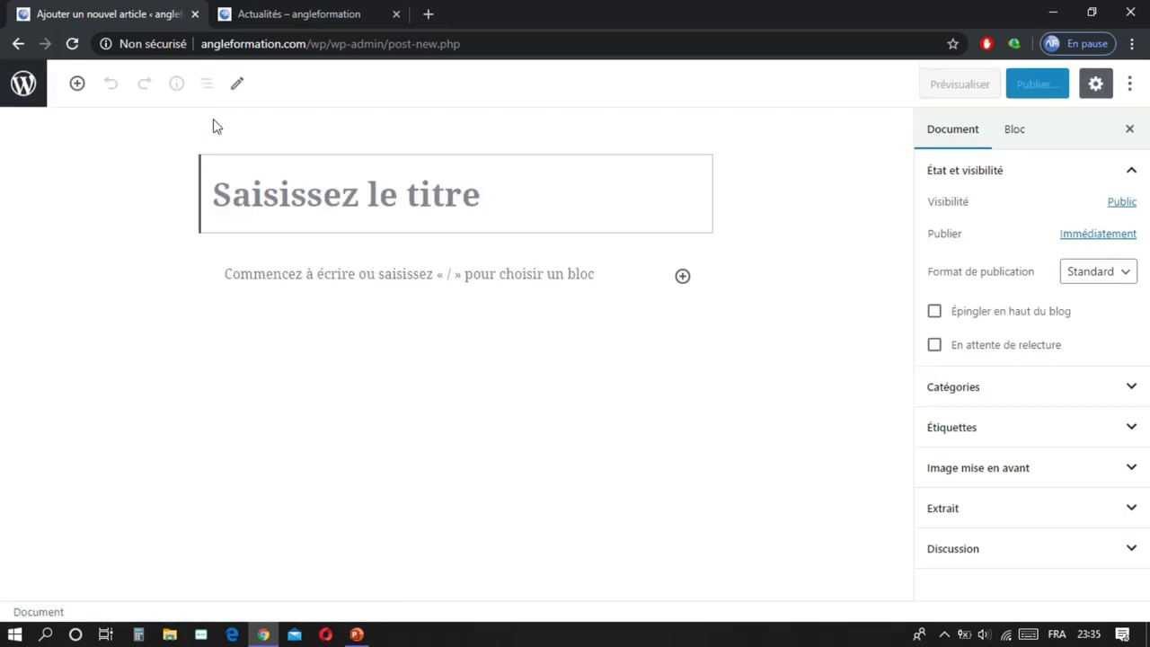
Step: Switch to the WebSite presentation in PowerPoint and go to the actualites slide containing the WhatsApp article
{"action": "left_click", "coordinate": [357, 633]}
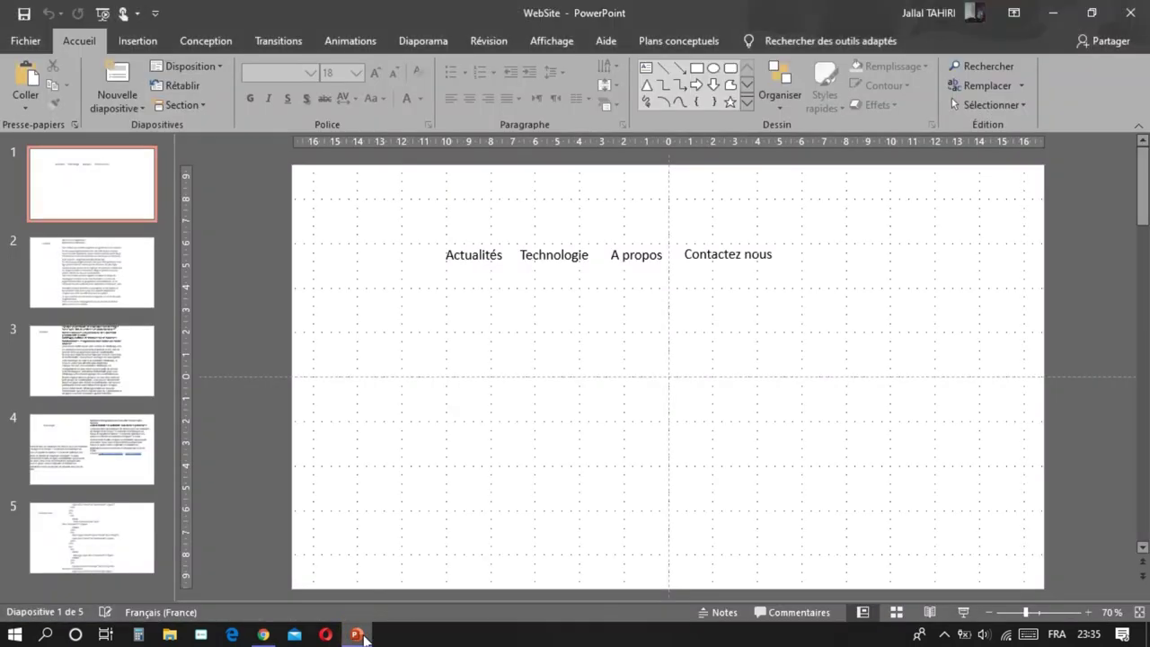
{"action": "left_click", "coordinate": [92, 265]}
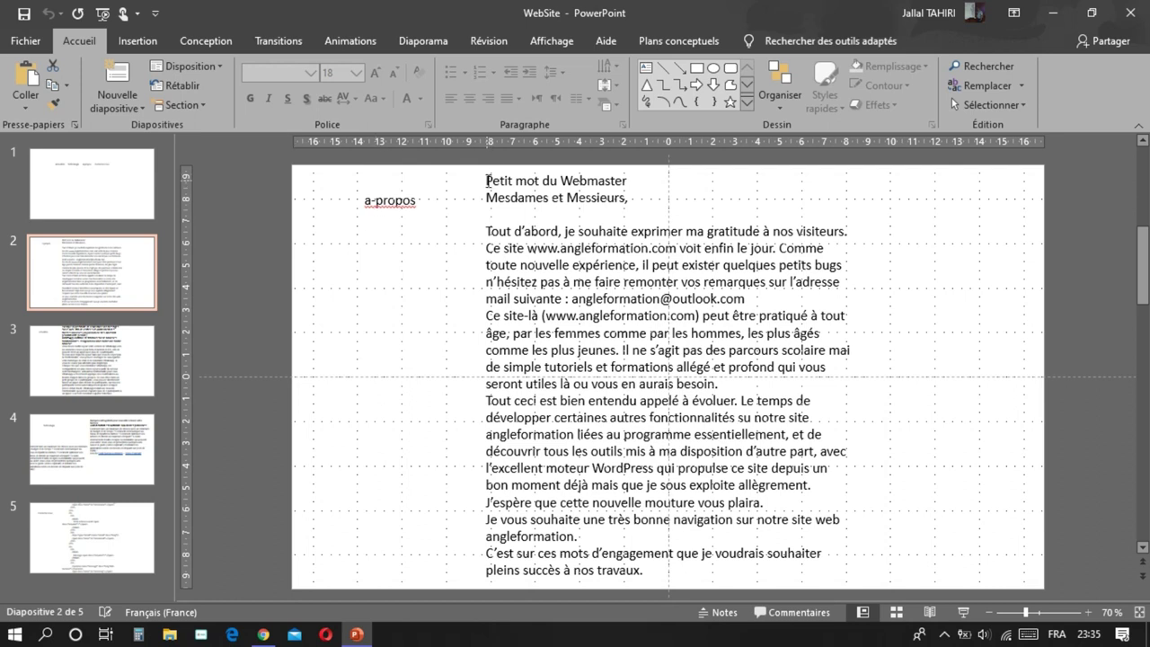
{"action": "left_click_drag", "start_coordinate": [487, 181], "coordinate": [856, 581]}
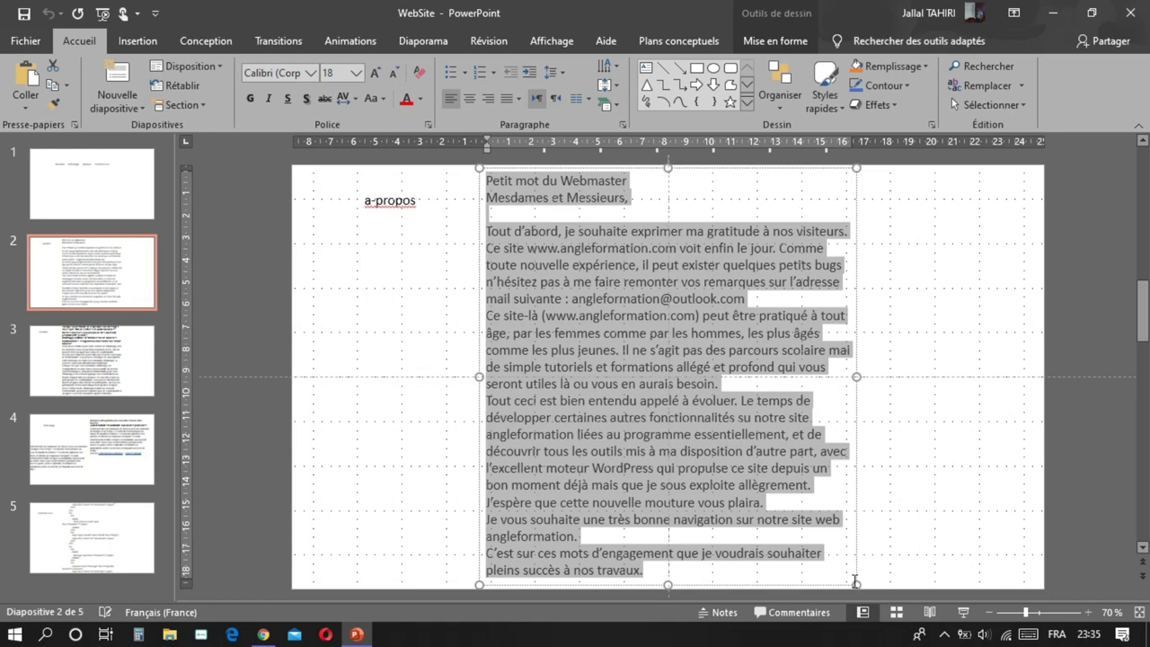
{"action": "scroll", "coordinate": [854, 579], "scroll_direction": "up", "scroll_amount": 3}
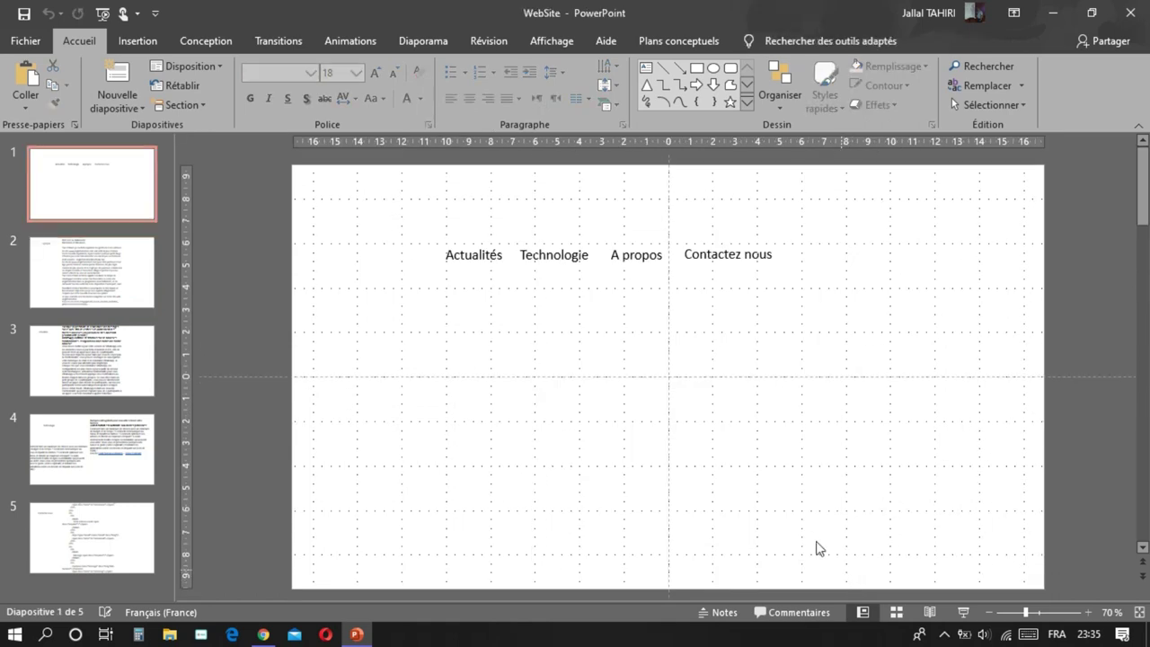
{"action": "scroll", "coordinate": [779, 504], "scroll_direction": "down", "scroll_amount": 4}
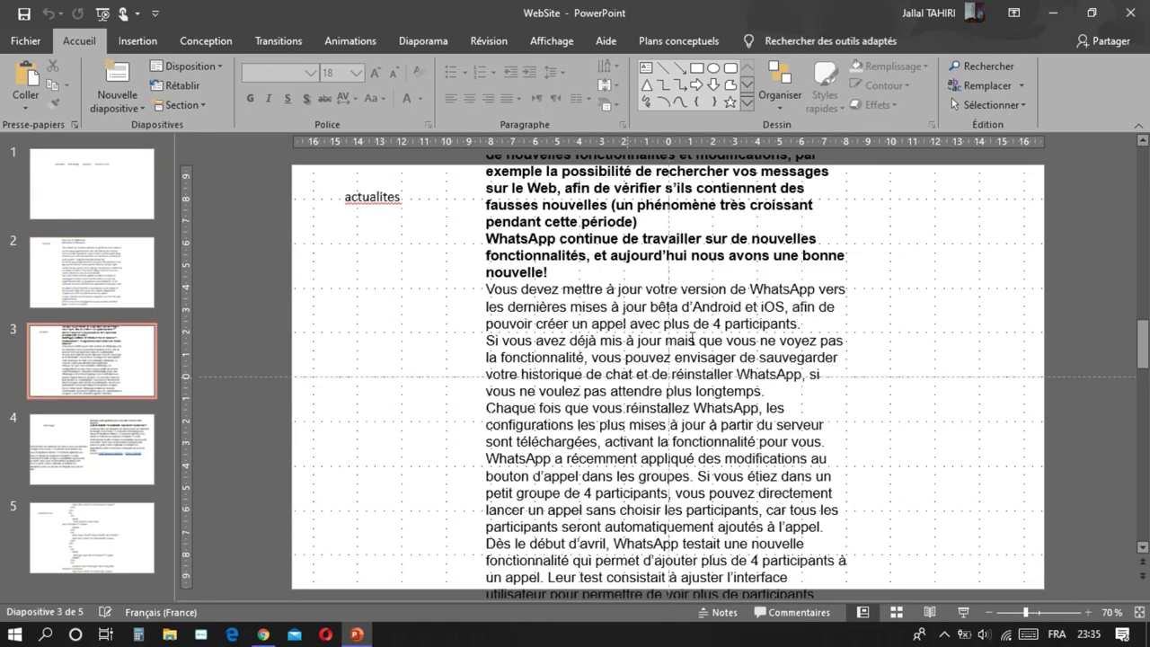
Step: Move the WhatsApp article's text box down and to the right so that its headline lies on the slide
{"action": "left_click_drag", "start_coordinate": [1143, 328], "coordinate": [1144, 324]}
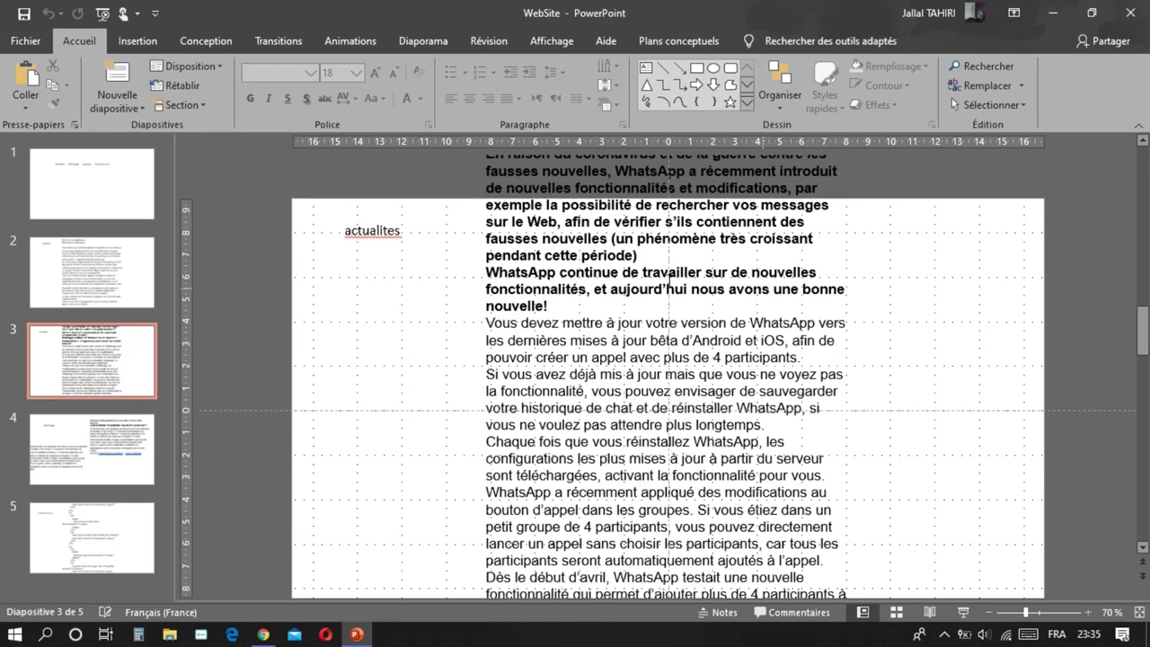
{"action": "left_click", "coordinate": [725, 213]}
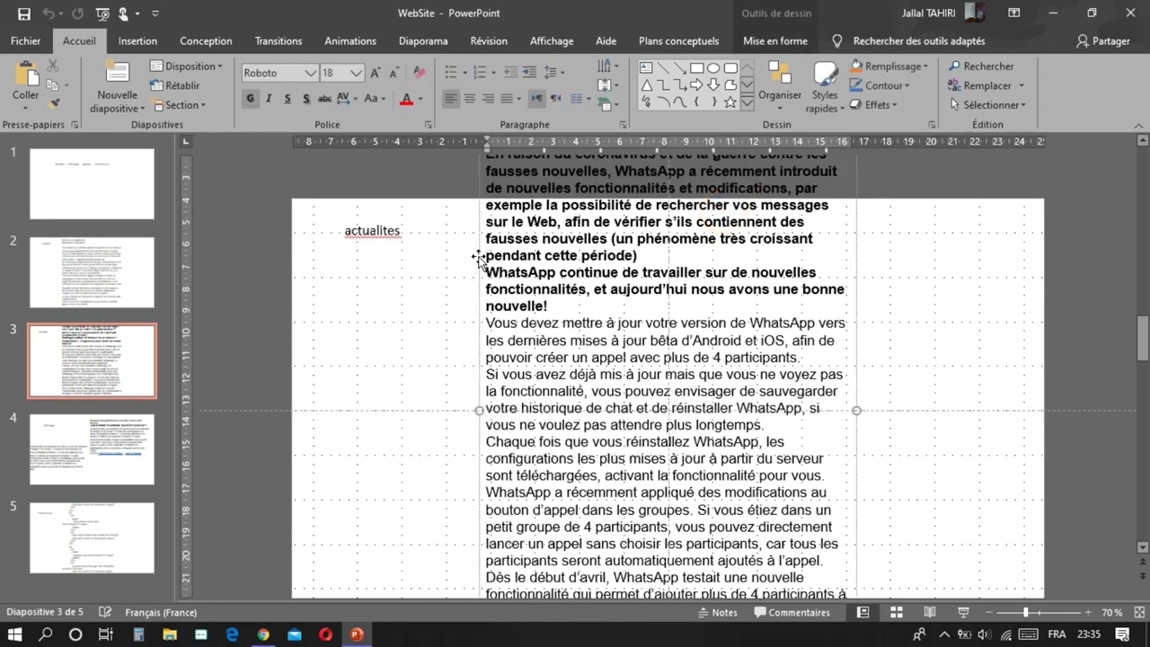
{"action": "left_click_drag", "start_coordinate": [478, 256], "coordinate": [557, 402]}
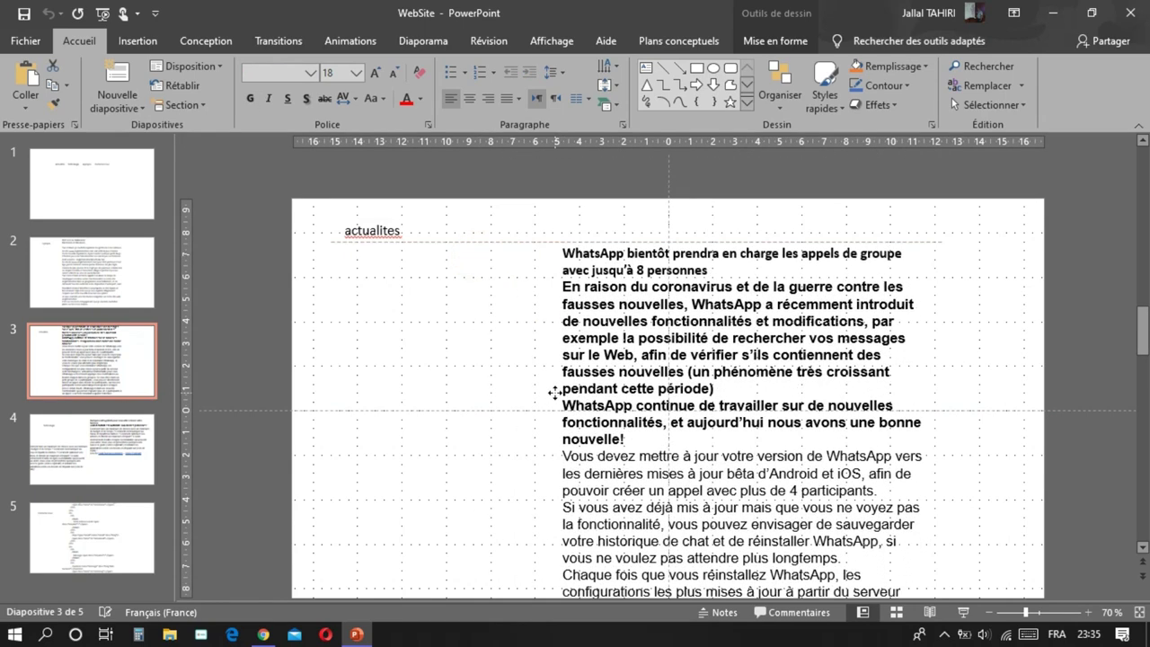
{"action": "scroll", "coordinate": [582, 335], "scroll_direction": "down", "scroll_amount": 1}
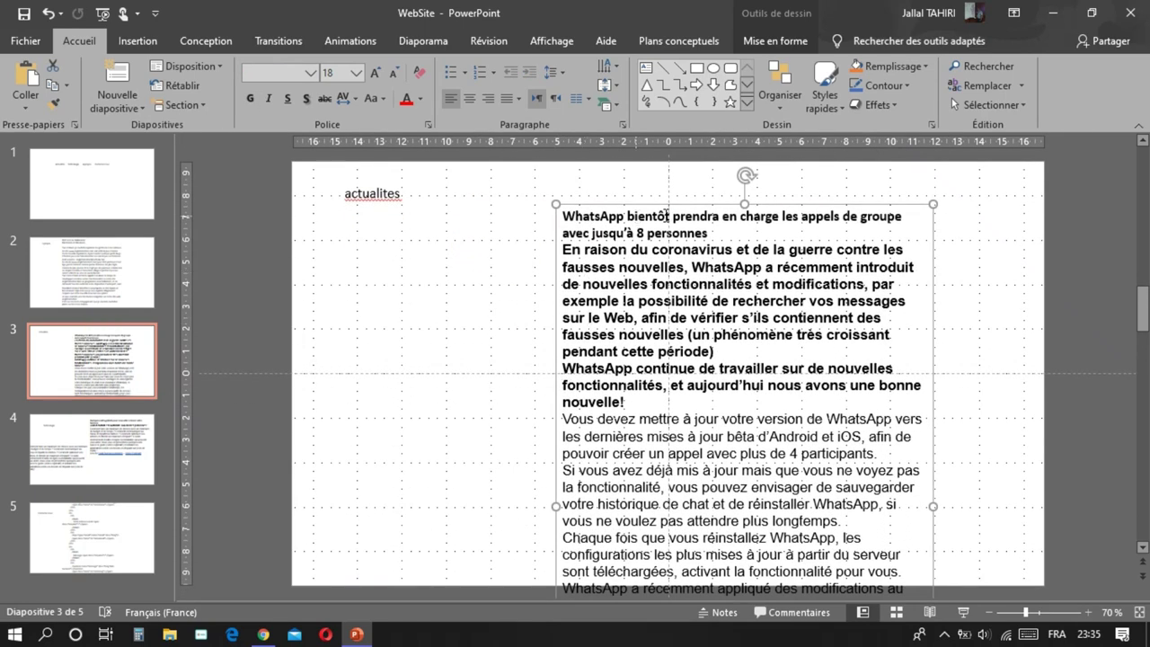
Step: Copy the headline "WhatsApp bientôt prendra en charge les appels de groupe avec jusqu'à 8 personnes" and switch back to the new article in Chrome
{"action": "left_click_drag", "start_coordinate": [707, 232], "coordinate": [569, 215]}
{"action": "key", "text": "ctrl+c"}
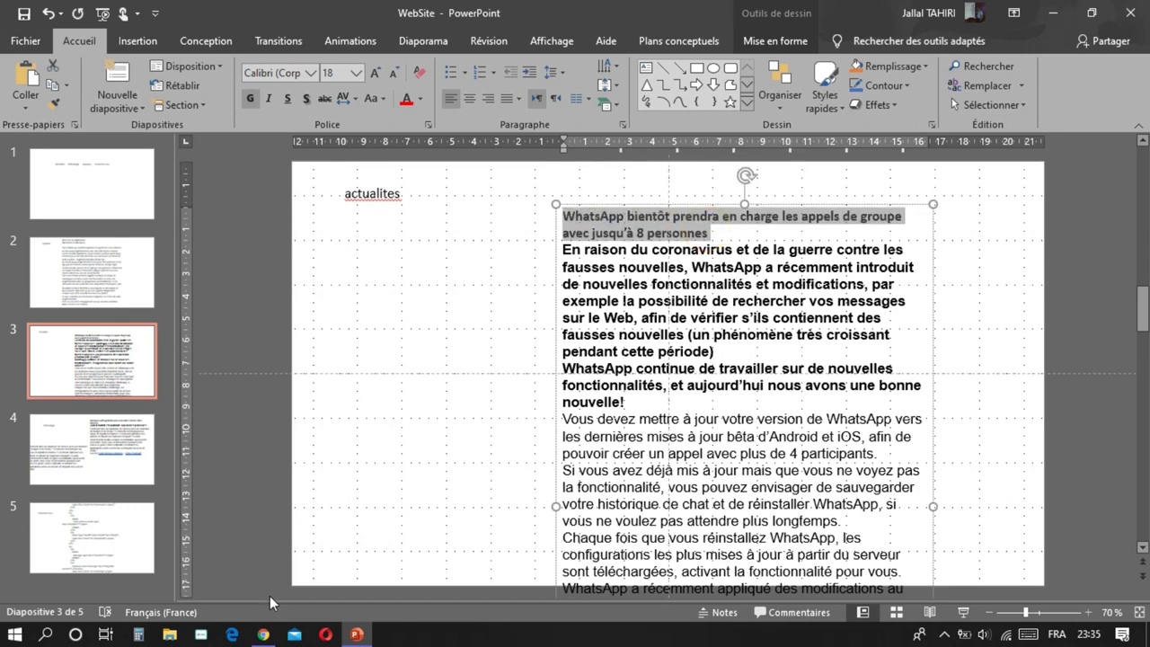
{"action": "left_click", "coordinate": [263, 634]}
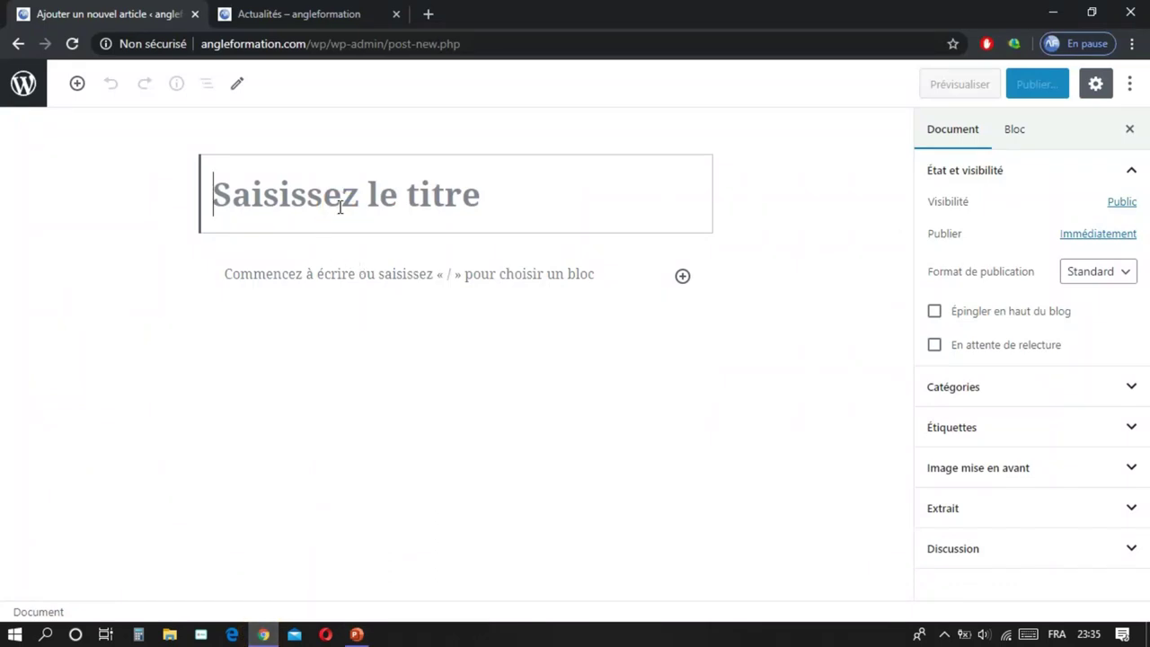
Step: Paste the copied WhatsApp headline as the new article's title and place the cursor in its body
{"action": "key", "text": "ctrl+v"}
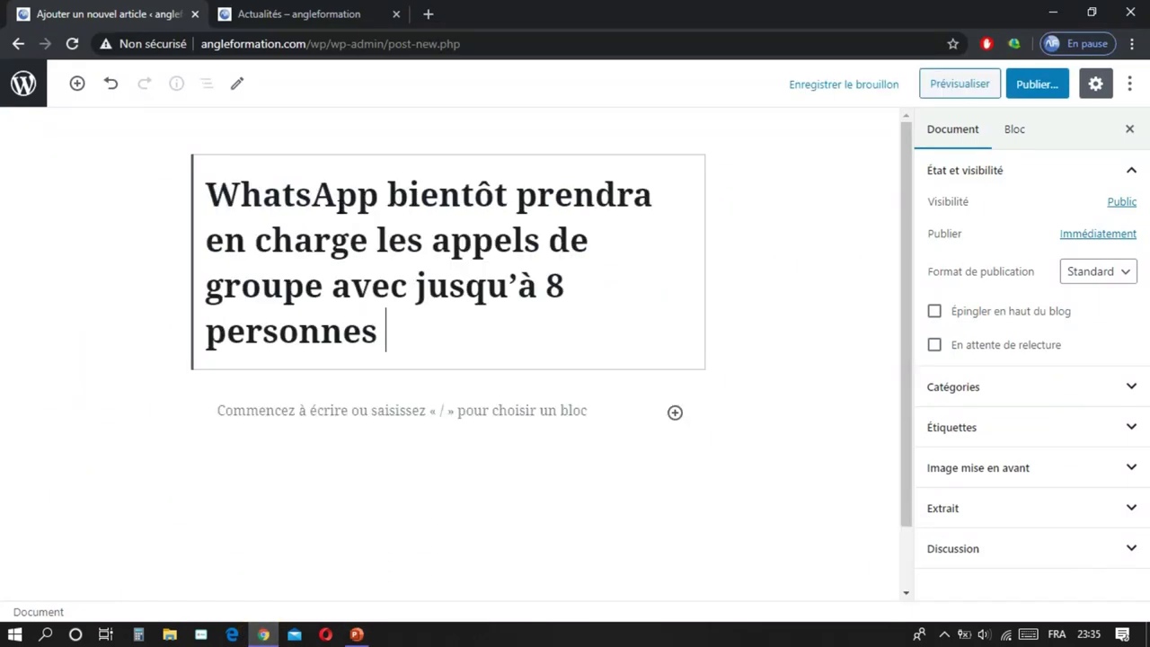
{"action": "left_click", "coordinate": [297, 416]}
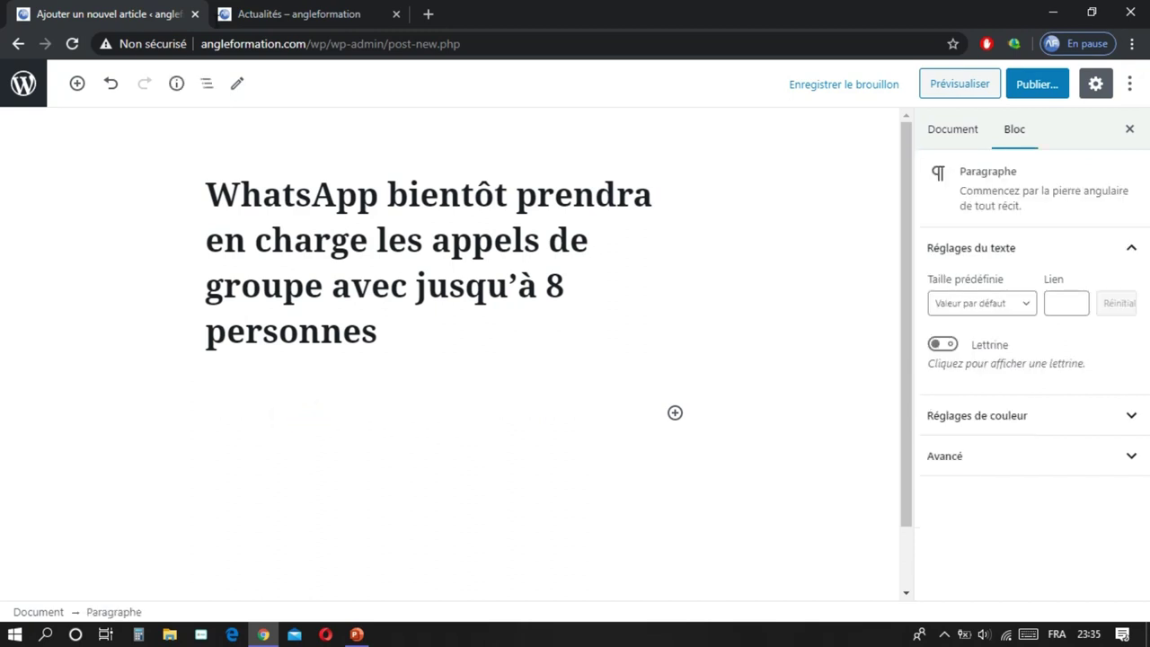
{"action": "left_click", "coordinate": [270, 17]}
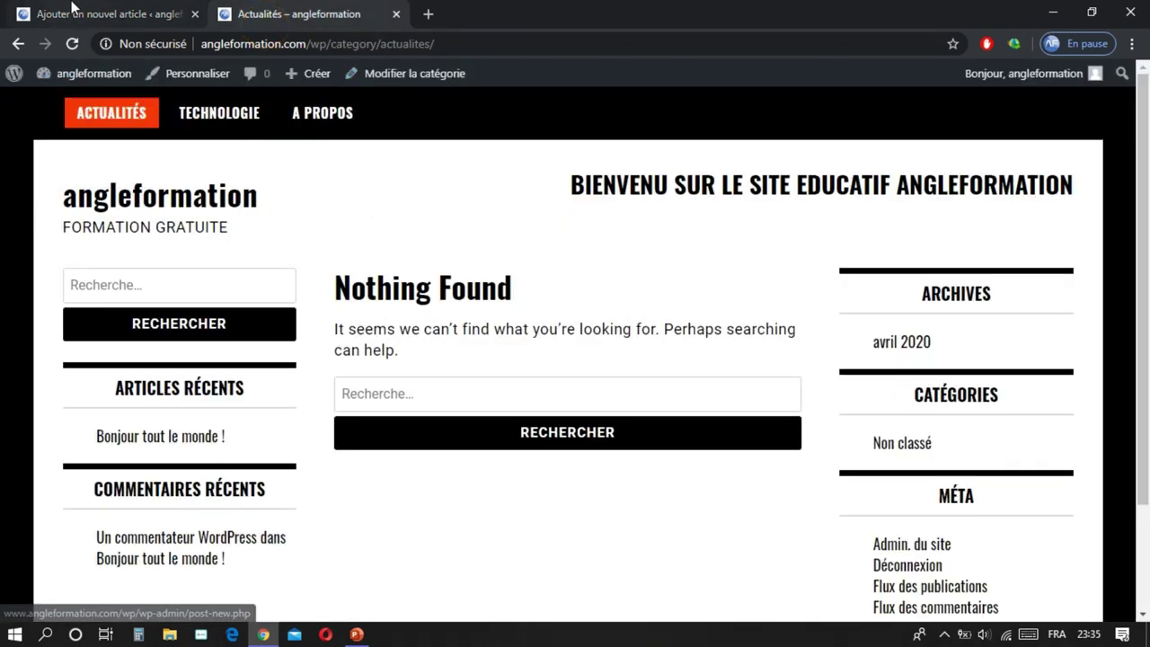
{"action": "left_click", "coordinate": [72, 14]}
Step: Copy the WhatsApp article's body text from the PowerPoint slide and paste it as plain text into the article in Chrome
{"action": "left_click", "coordinate": [357, 635]}
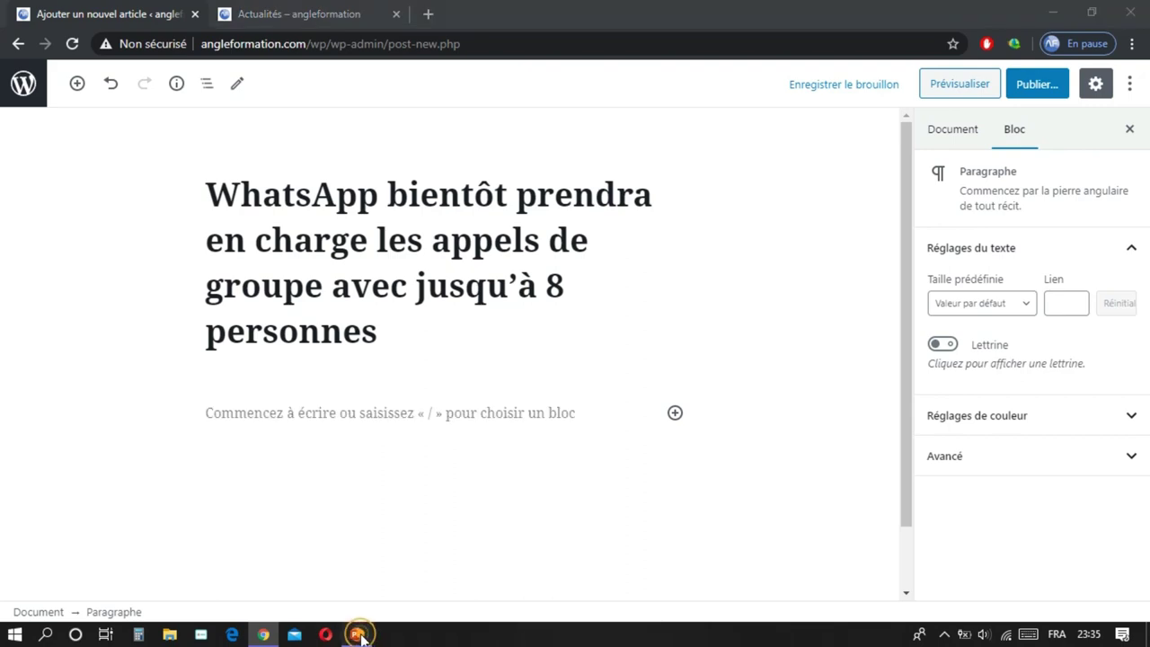
{"action": "left_click_drag", "start_coordinate": [562, 249], "coordinate": [838, 639]}
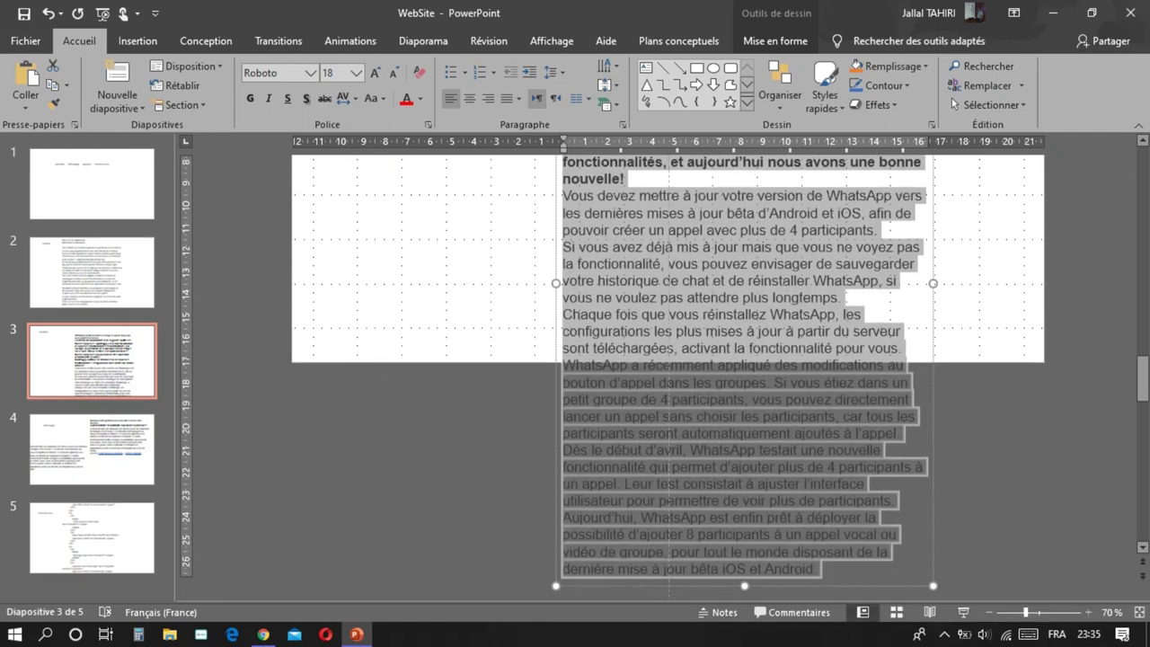
{"action": "left_click", "coordinate": [263, 634]}
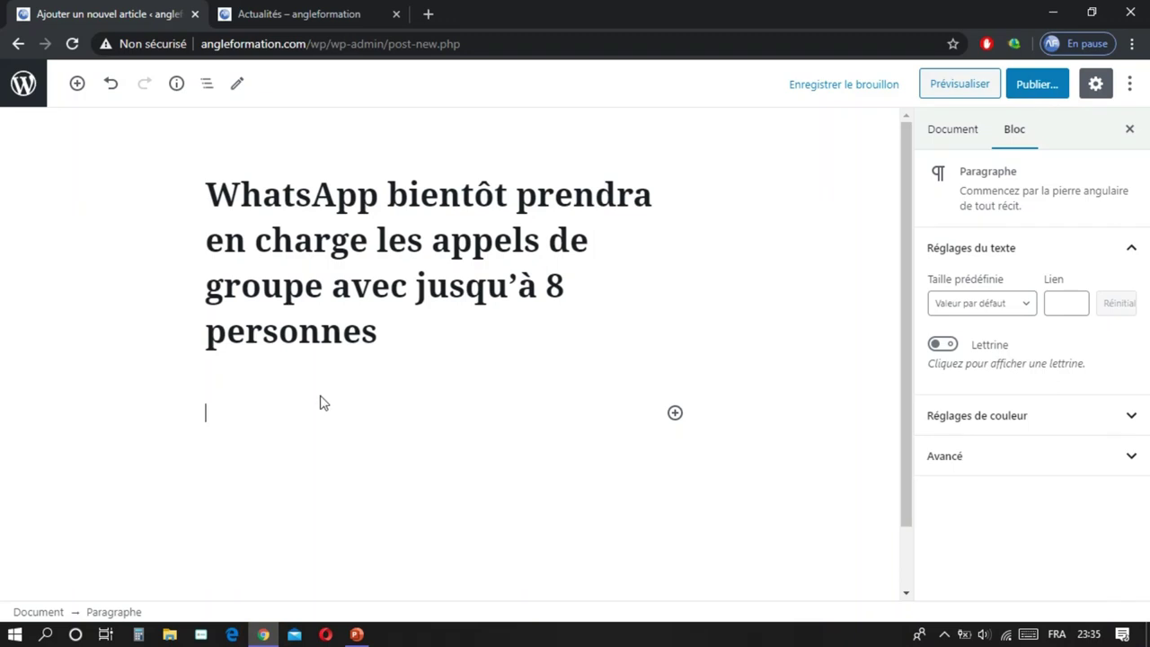
{"action": "right_click", "coordinate": [248, 420]}
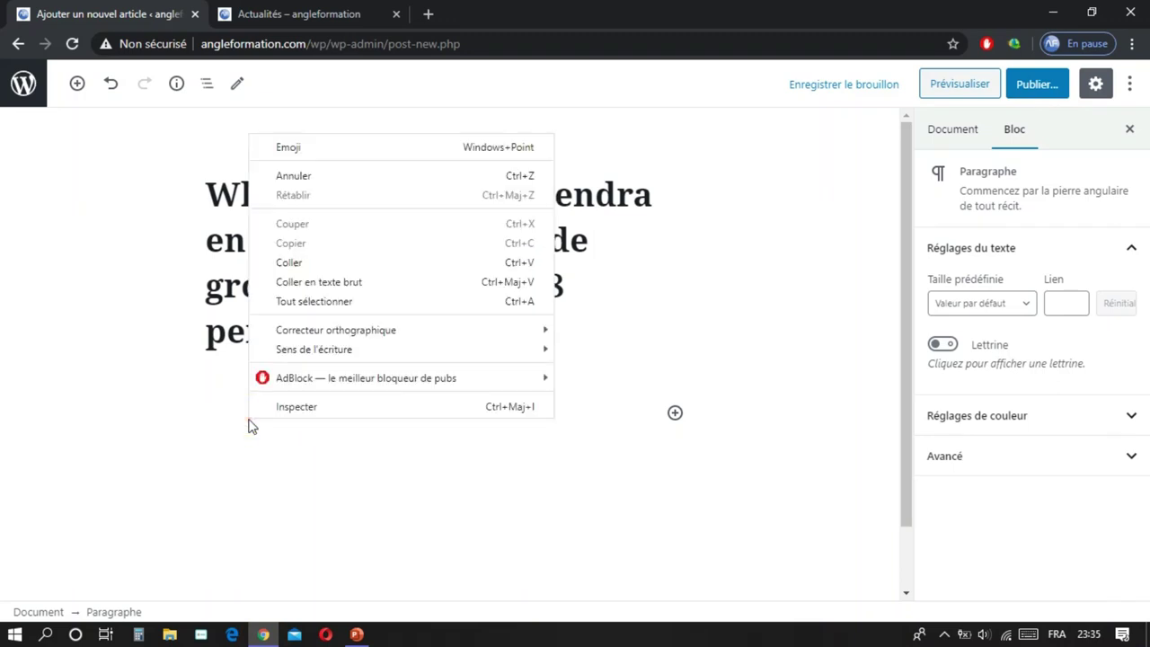
{"action": "left_click", "coordinate": [351, 284]}
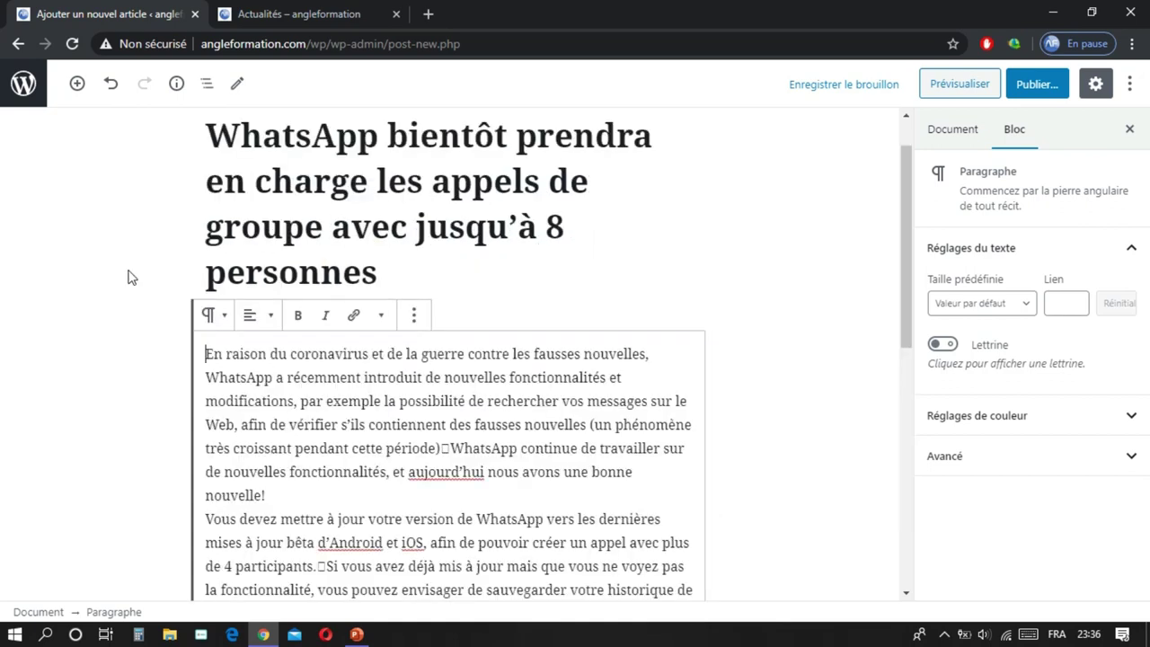
{"action": "left_click", "coordinate": [128, 269]}
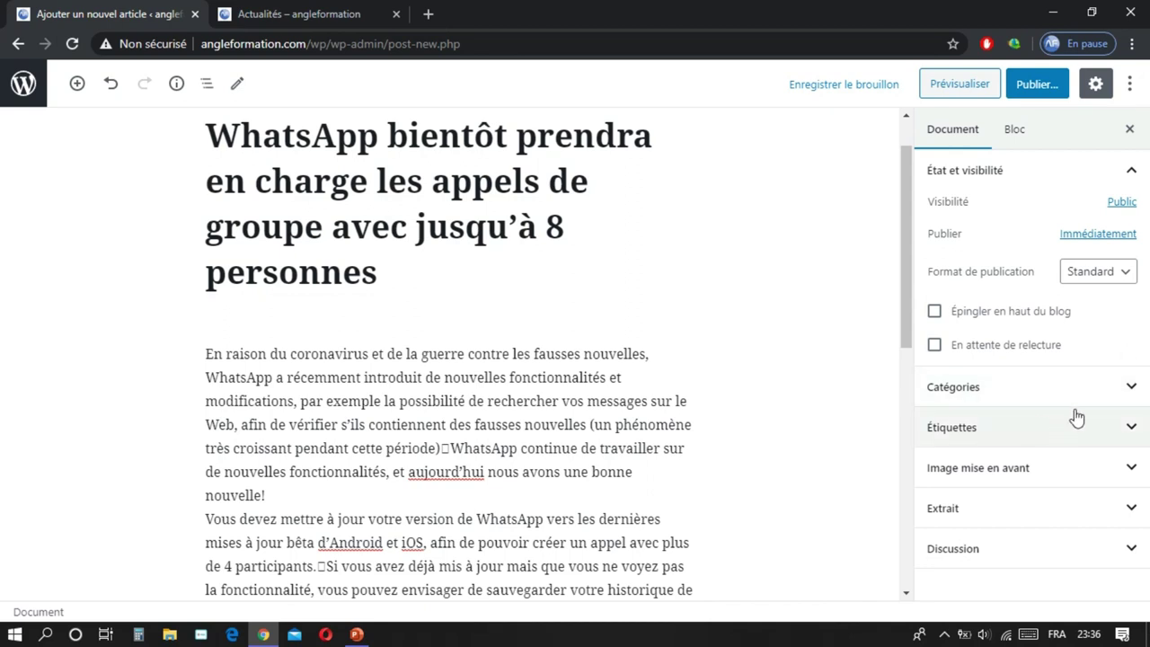
Step: Assign the WhatsApp article to the Actualités category and publish it
{"action": "left_click", "coordinate": [1110, 395]}
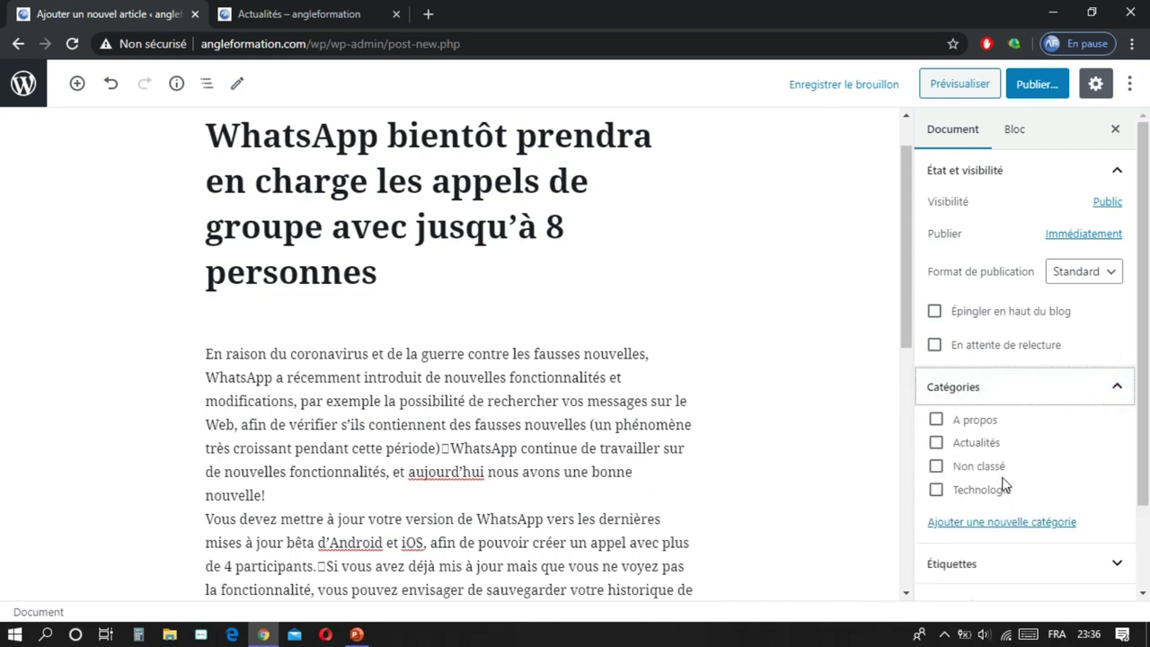
{"action": "left_click", "coordinate": [935, 444]}
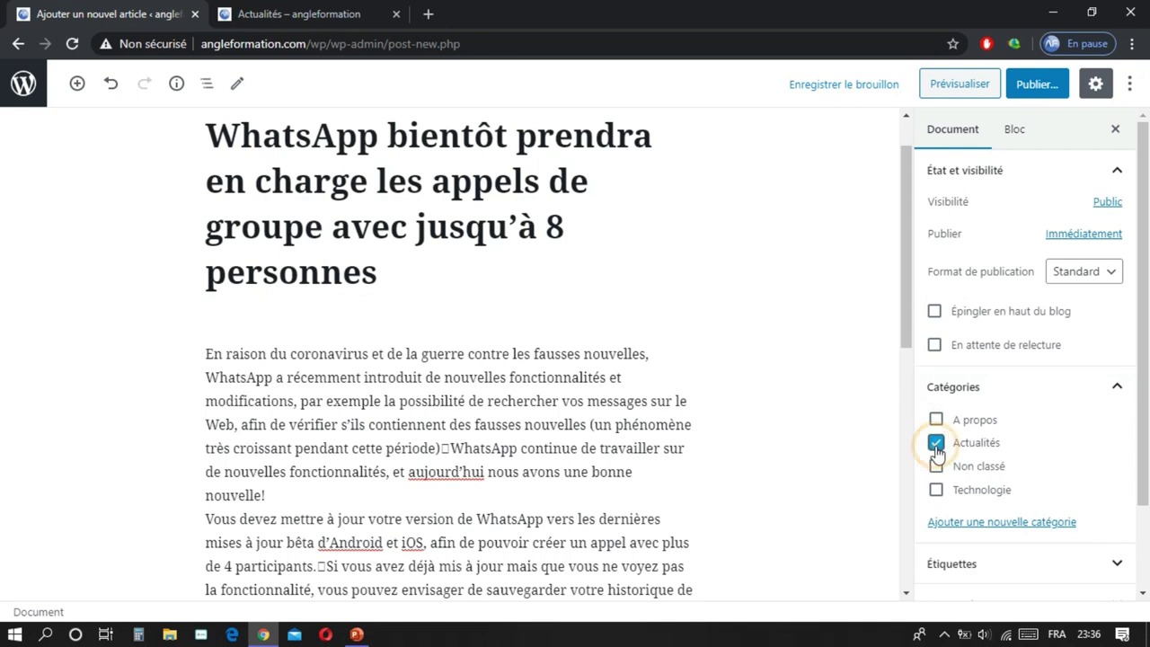
{"action": "left_click", "coordinate": [1040, 88]}
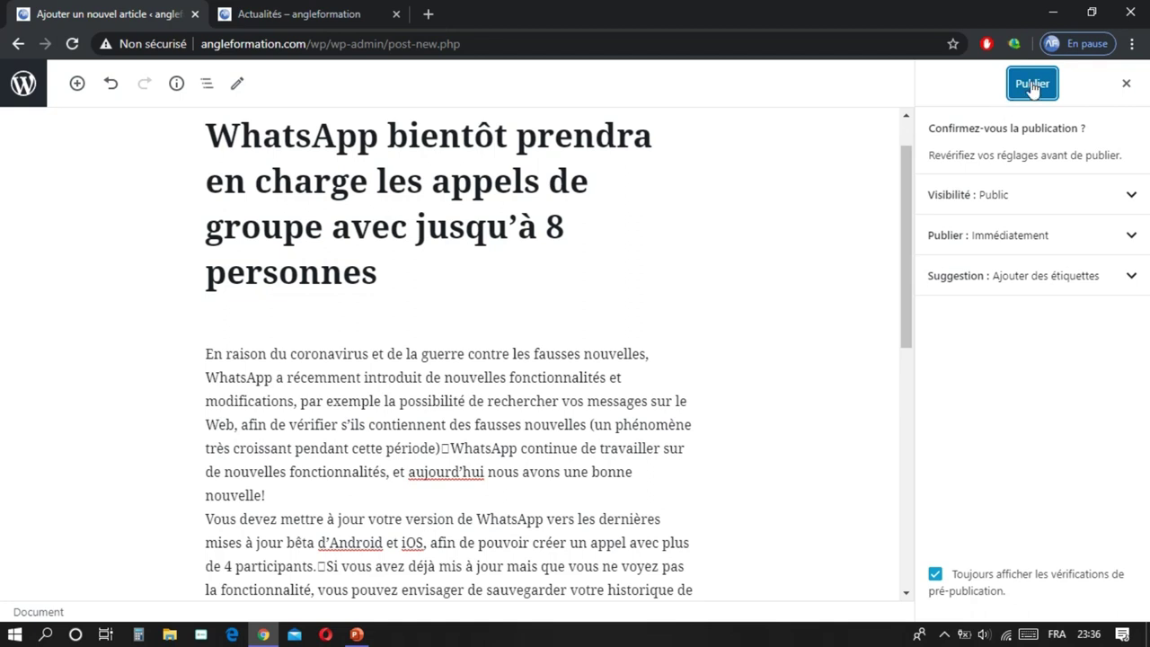
{"action": "left_click", "coordinate": [1032, 86]}
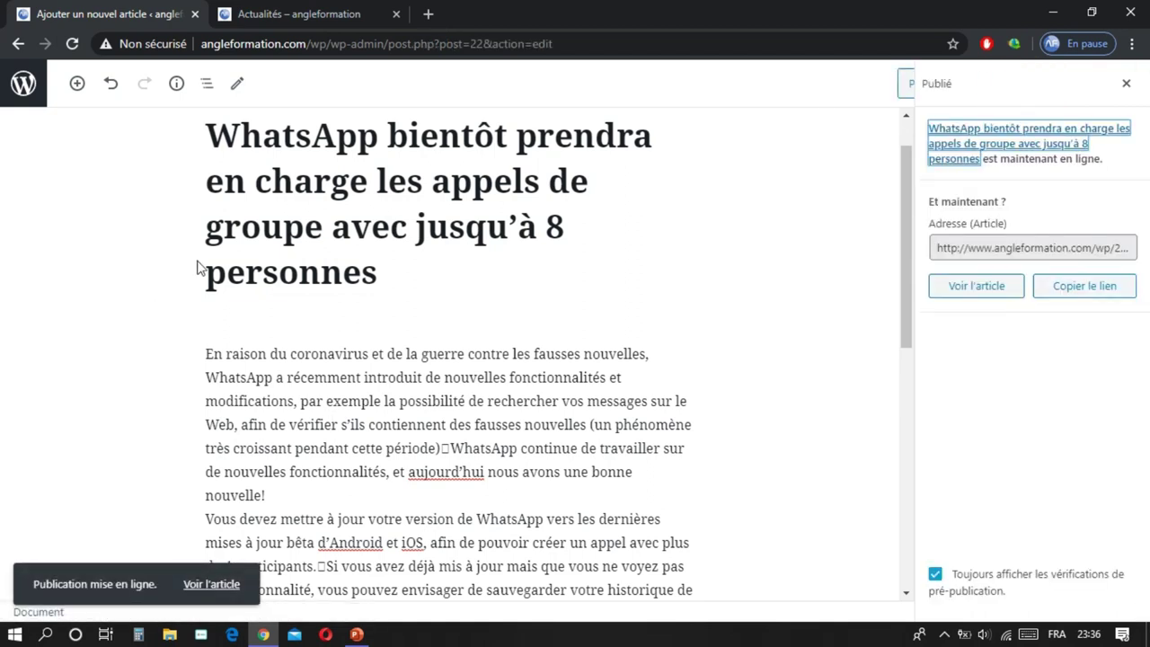
Step: Leave the published WhatsApp article for the articles list and start another new article
{"action": "left_click", "coordinate": [78, 84]}
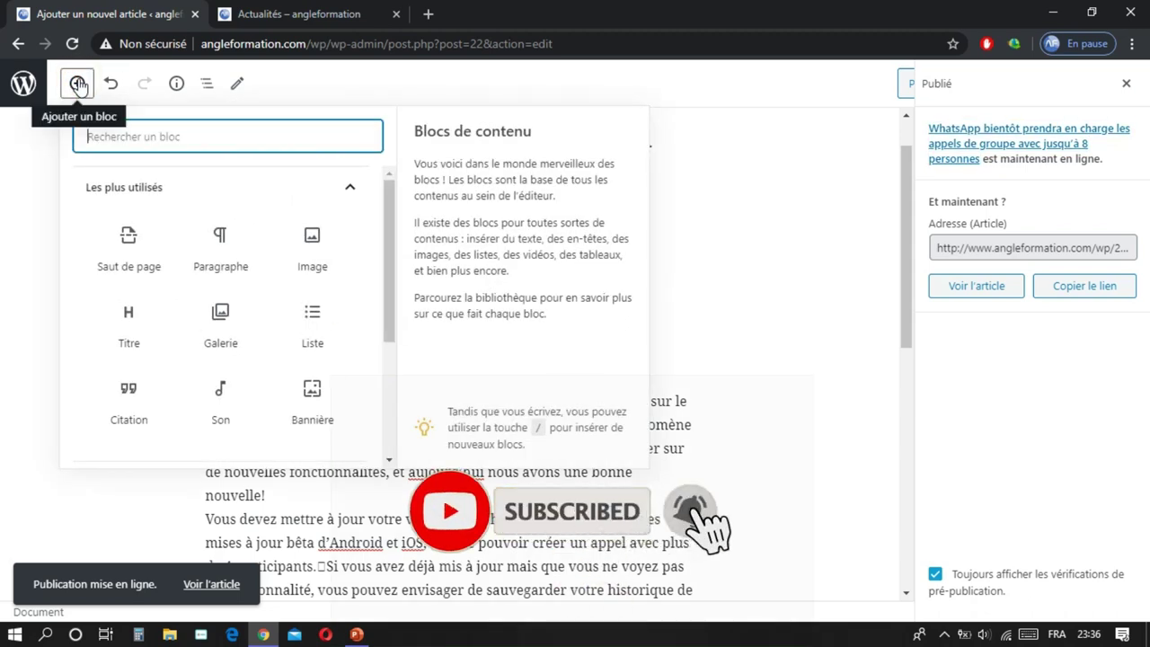
{"action": "left_click", "coordinate": [20, 199]}
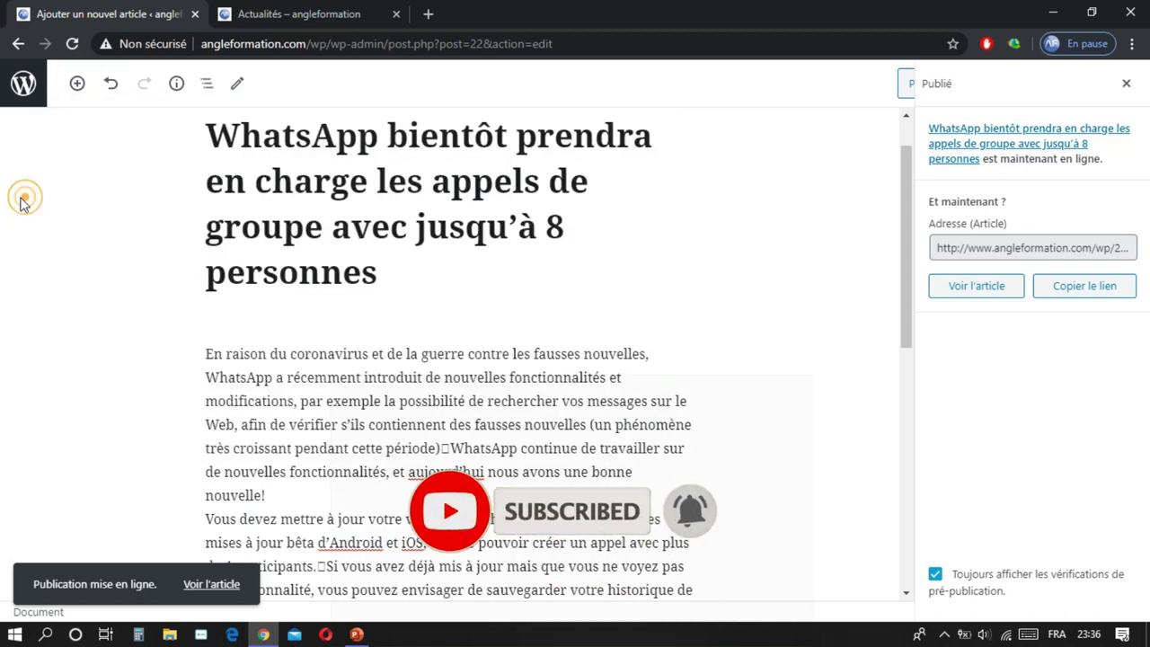
{"action": "left_click", "coordinate": [22, 86]}
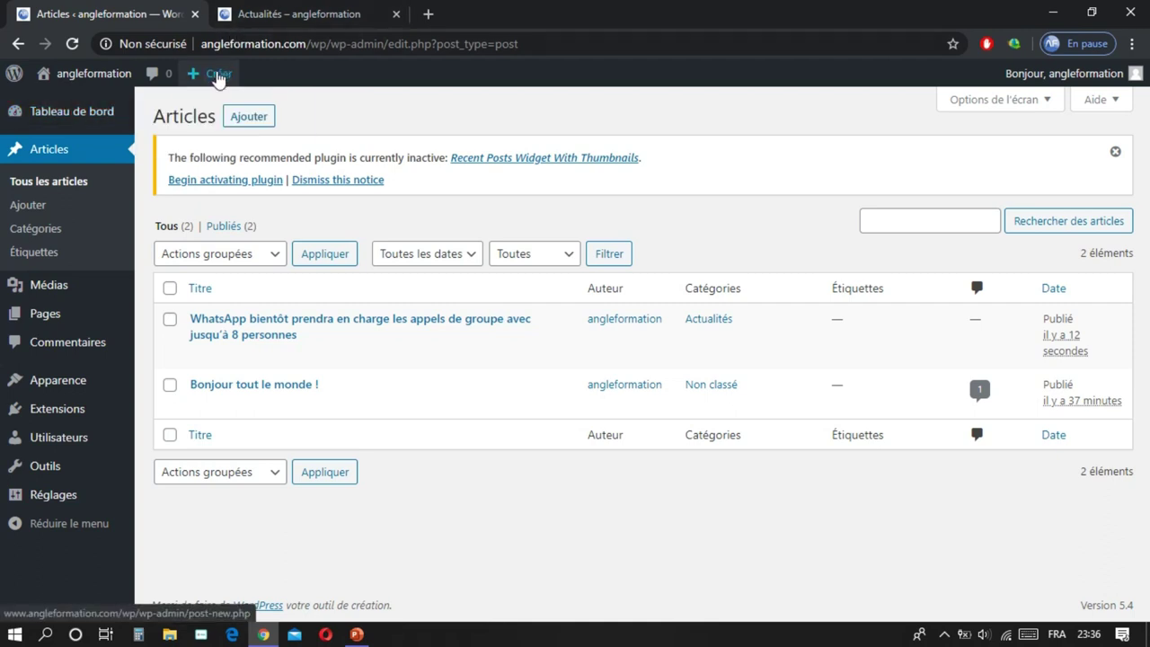
{"action": "mouse_move", "coordinate": [214, 76]}
{"action": "left_click", "coordinate": [214, 105]}
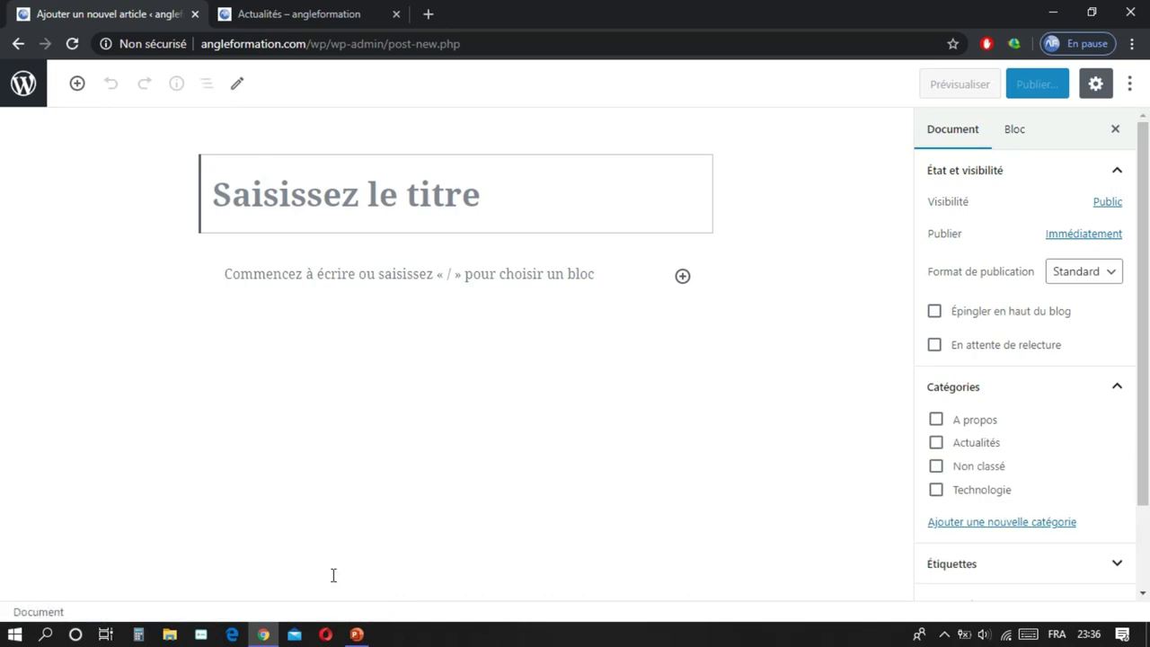
Step: Copy "Petit mot du Webmaster Mesdames et Messieurs," from the a-propos slide in PowerPoint and paste it as the article's title in Chrome
{"action": "left_click", "coordinate": [357, 634]}
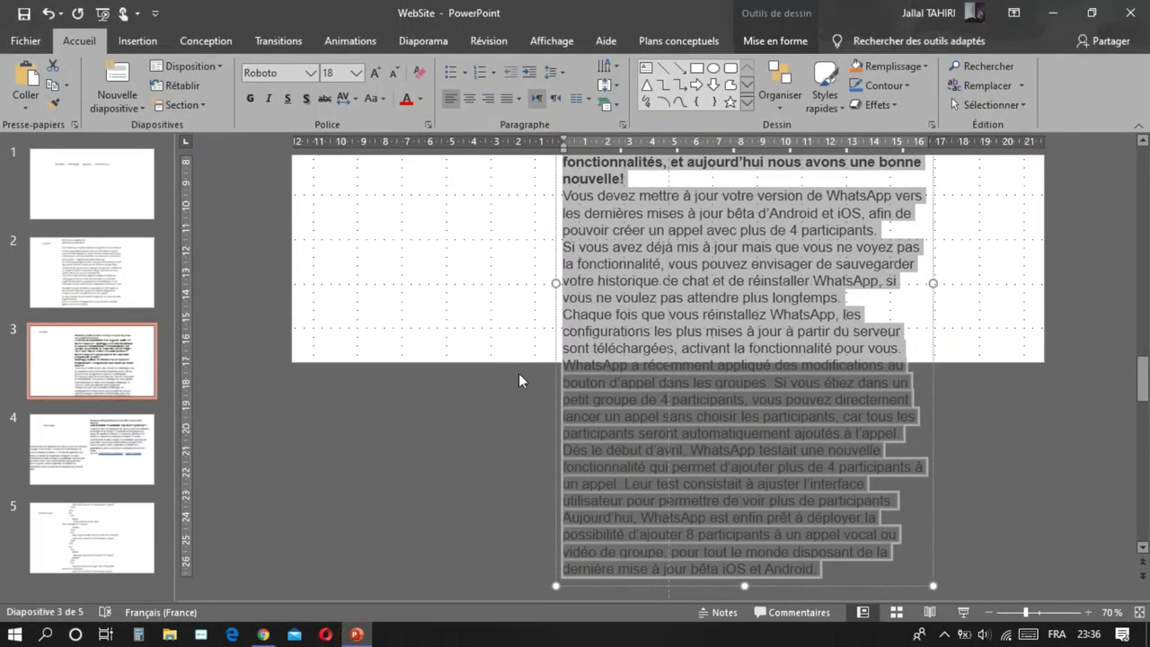
{"action": "left_click", "coordinate": [90, 276]}
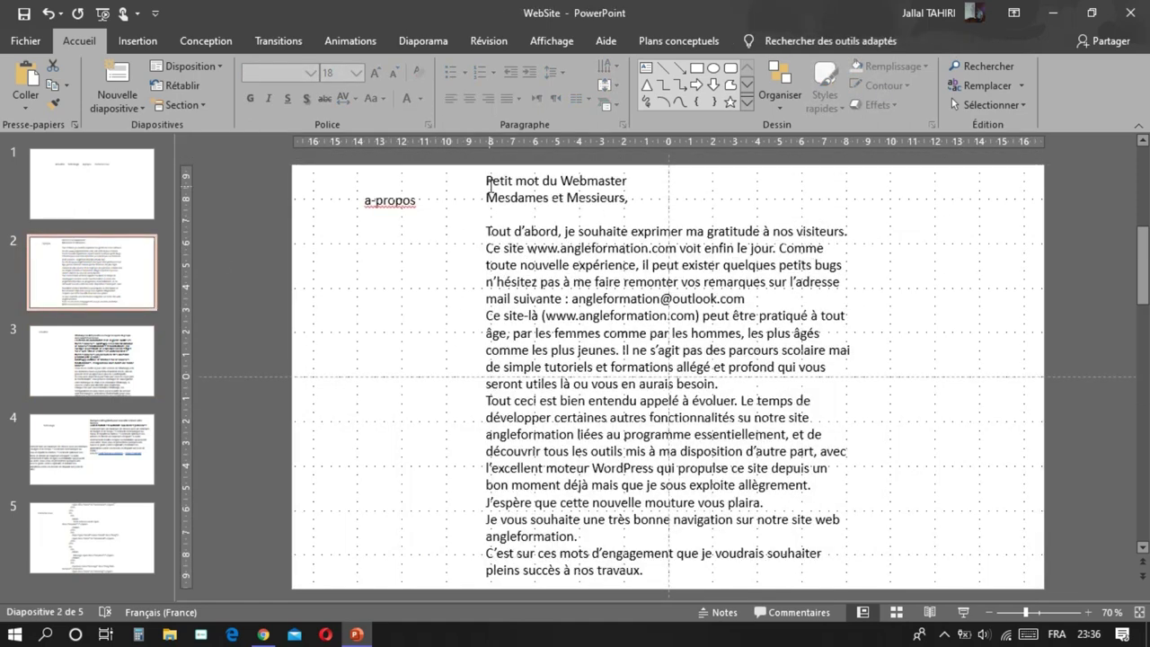
{"action": "left_click_drag", "start_coordinate": [490, 183], "coordinate": [609, 196]}
{"action": "key", "text": "ctrl+c"}
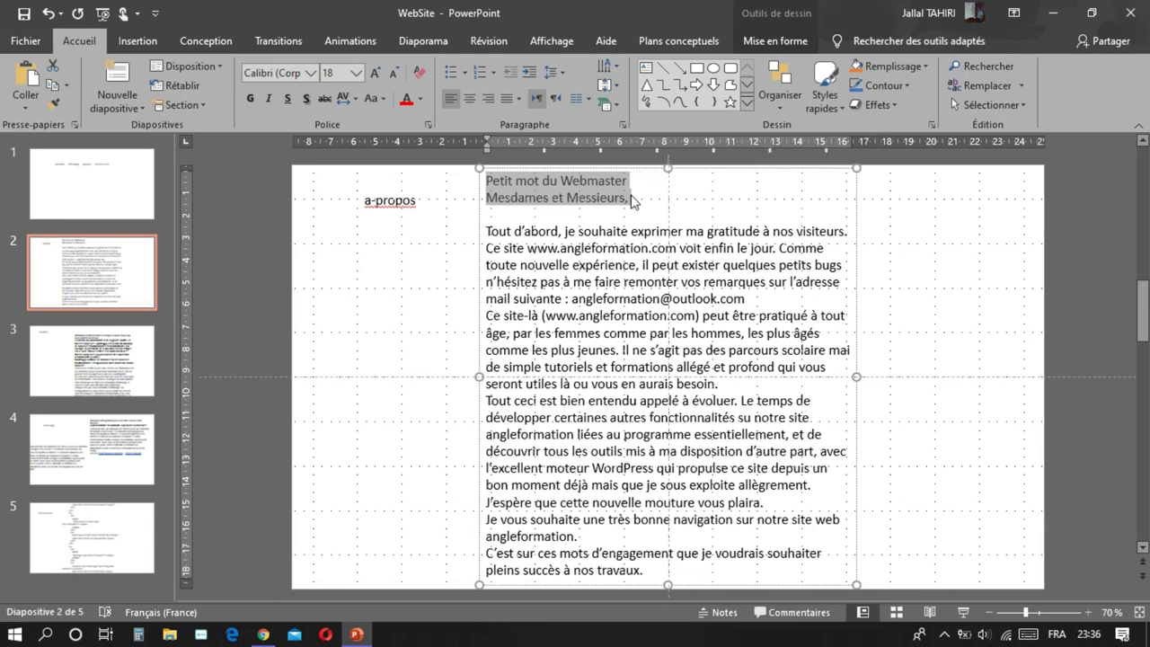
{"action": "left_click", "coordinate": [263, 634]}
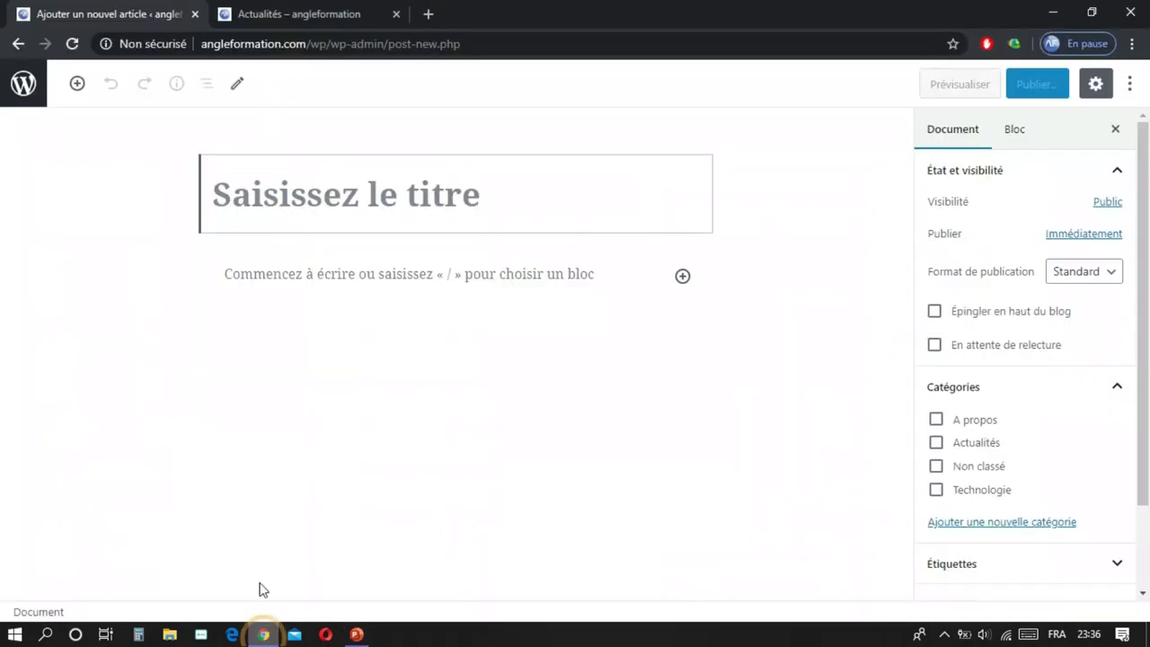
{"action": "left_click", "coordinate": [311, 212]}
{"action": "key", "text": "ctrl+v"}
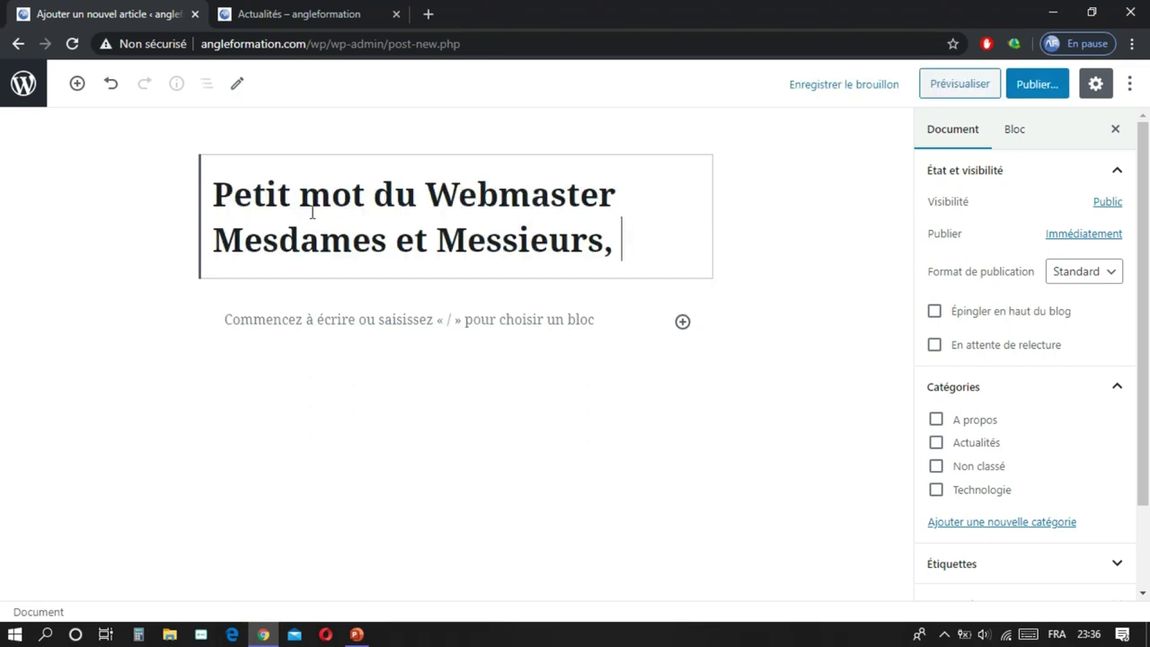
Step: Copy the a-propos slide's remaining text, starting at "Tout d'abord", from PowerPoint and paste it into the article's body in Chrome
{"action": "left_click", "coordinate": [252, 316]}
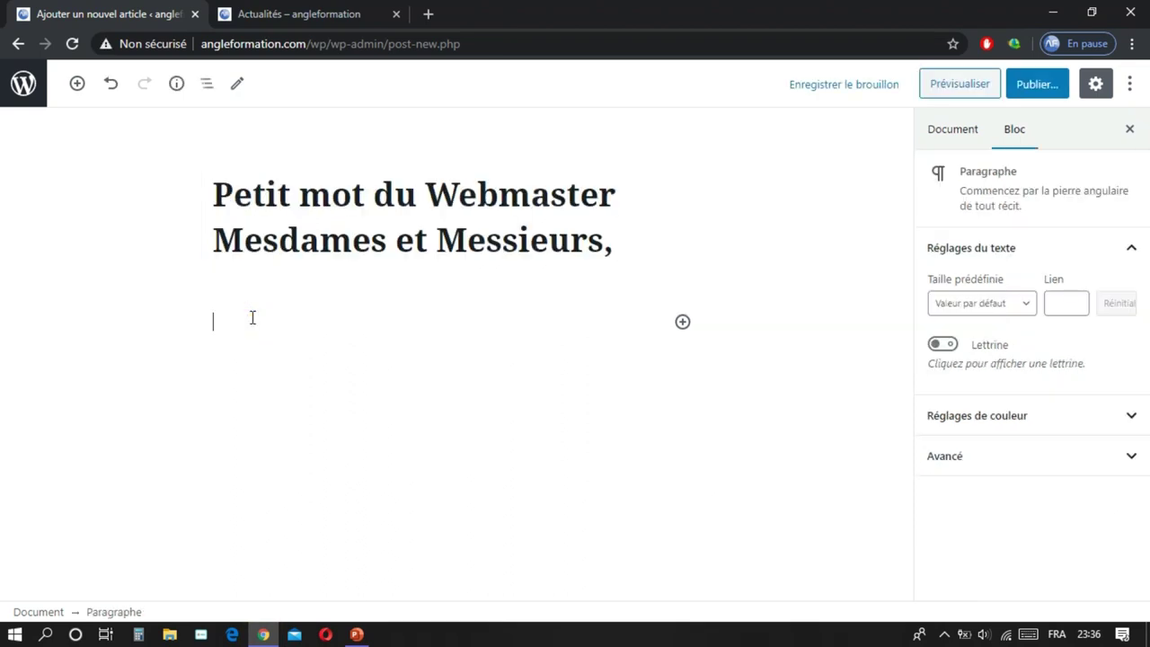
{"action": "left_click", "coordinate": [305, 12]}
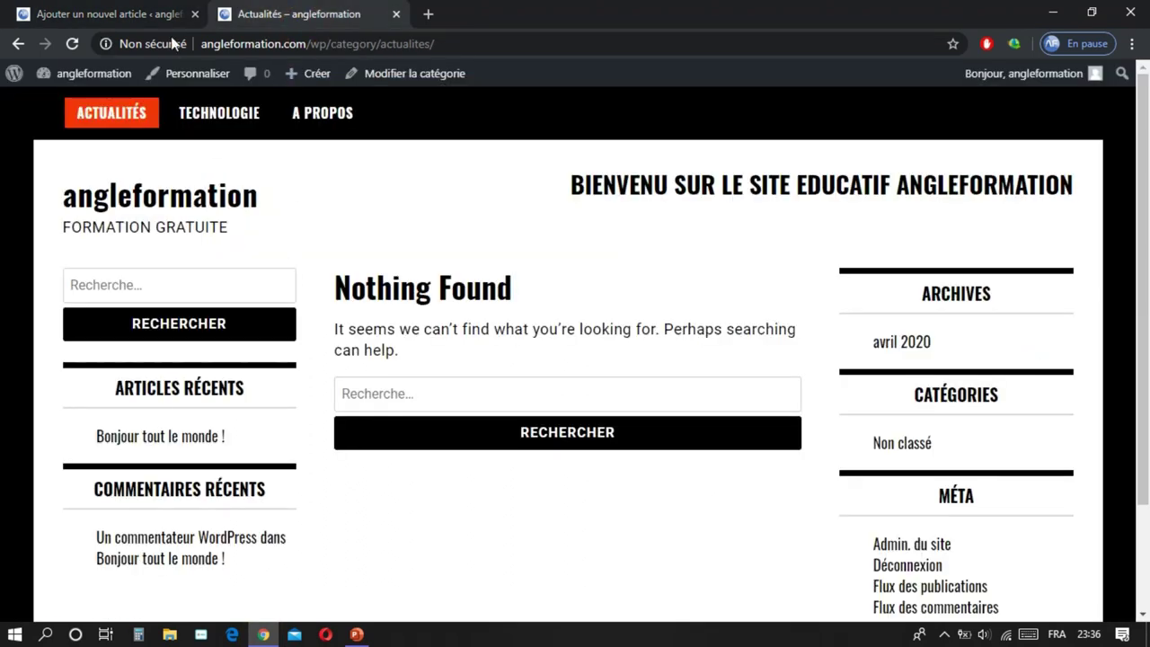
{"action": "left_click", "coordinate": [143, 13]}
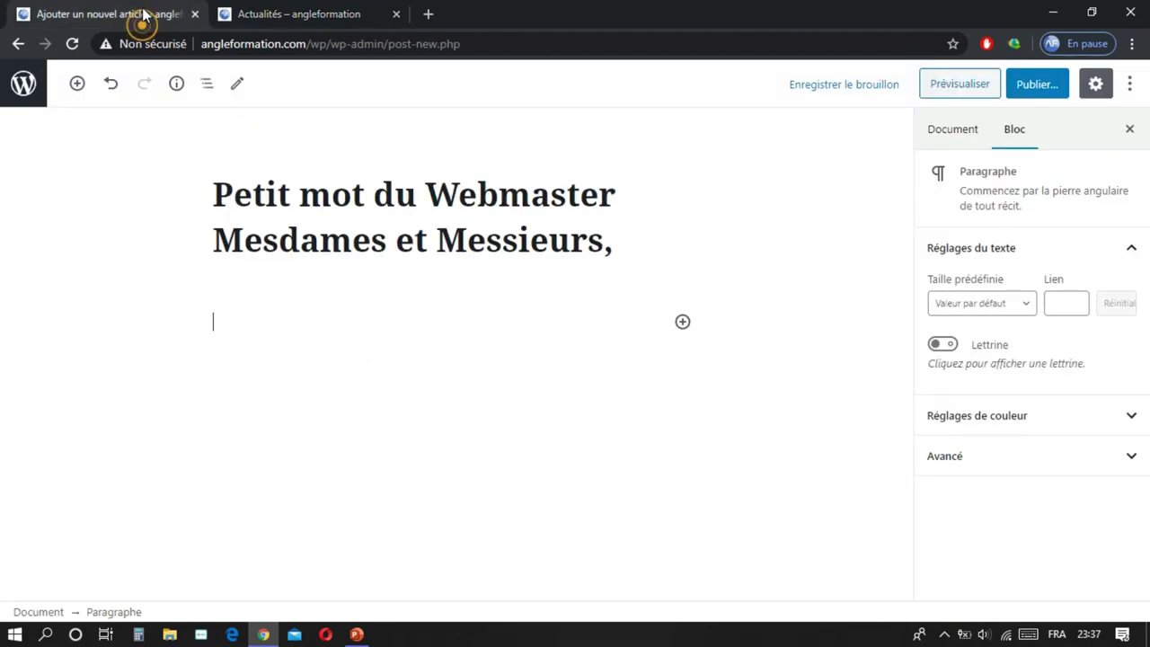
{"action": "left_click", "coordinate": [358, 635]}
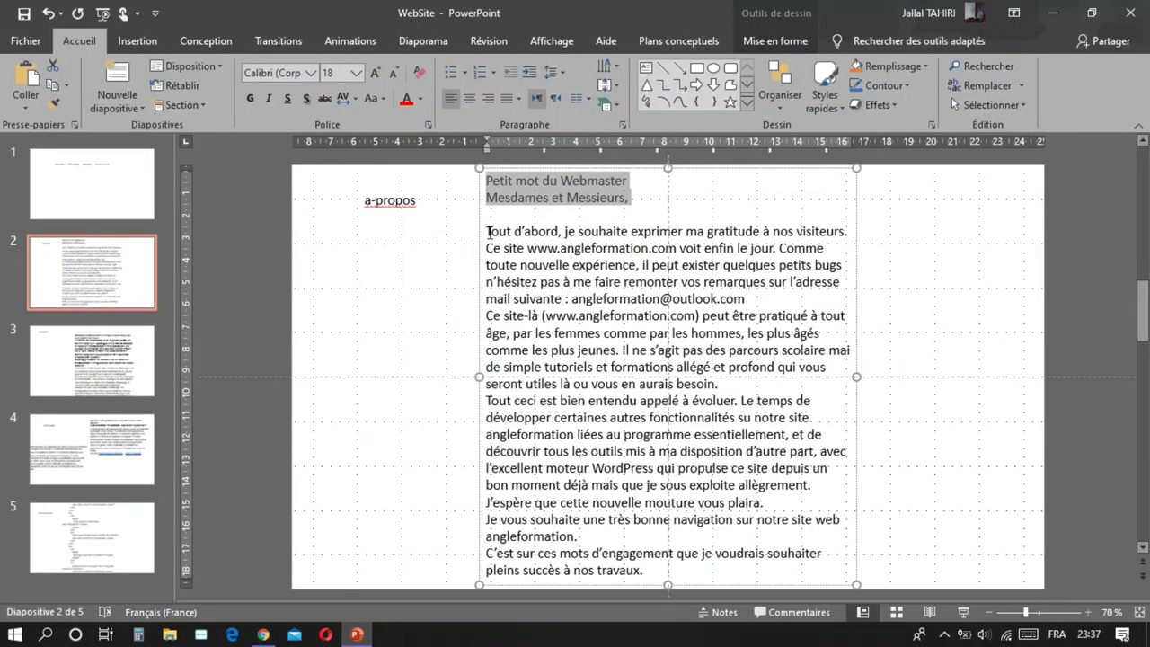
{"action": "left_click_drag", "start_coordinate": [488, 232], "coordinate": [780, 568]}
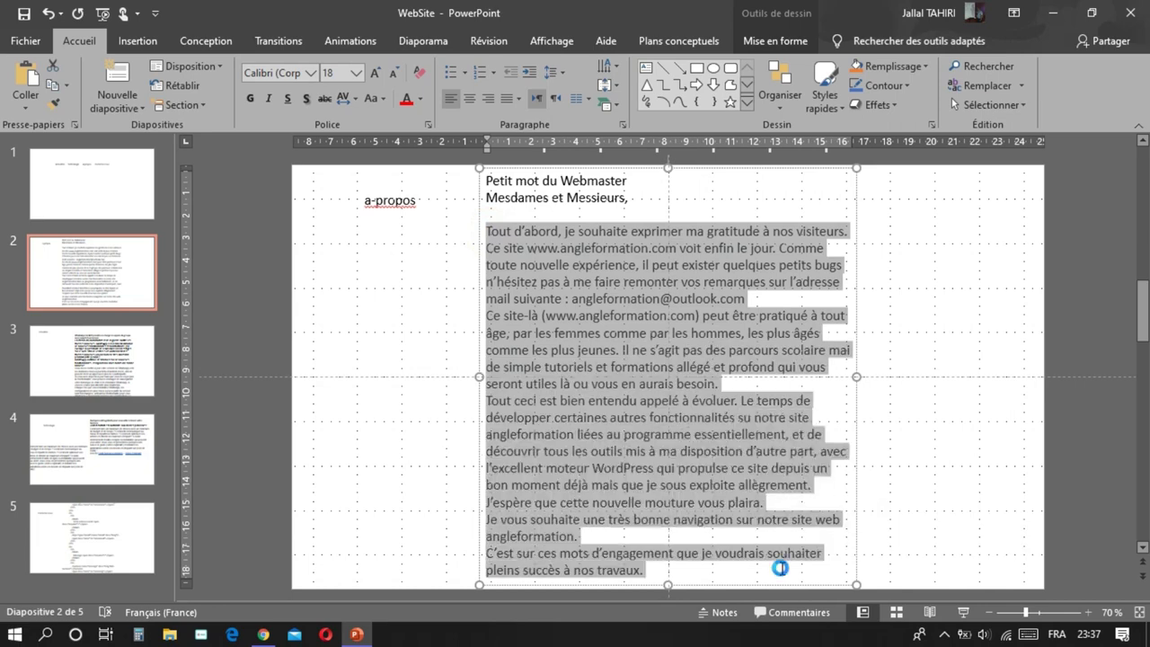
{"action": "left_click", "coordinate": [263, 634]}
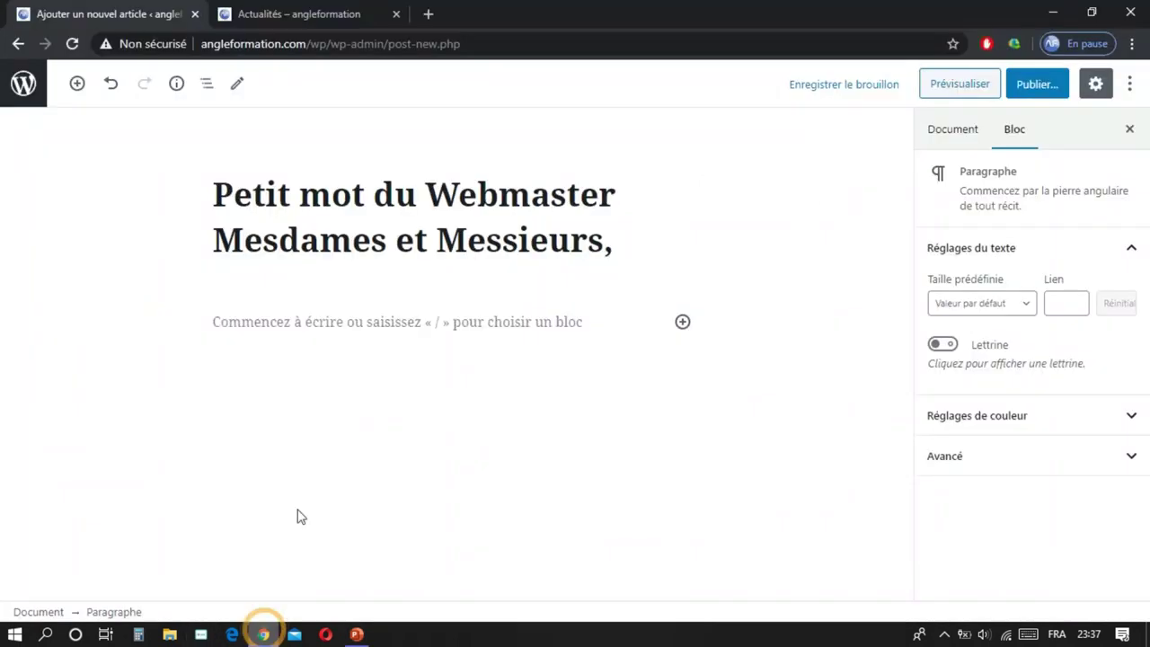
{"action": "right_click", "coordinate": [224, 322]}
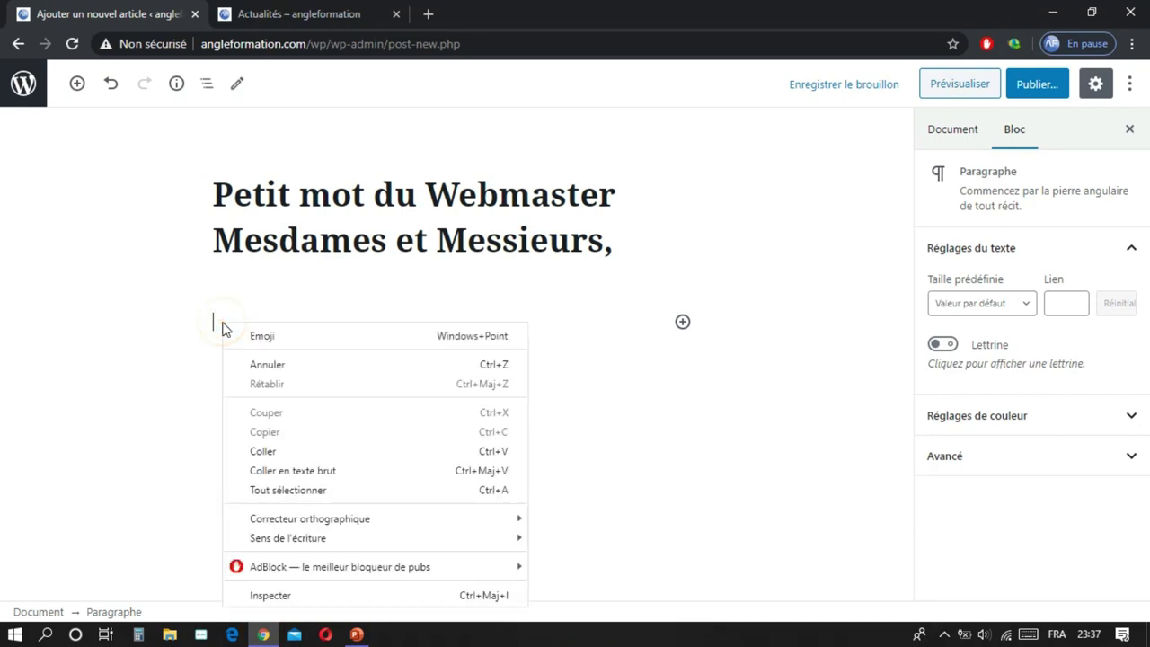
{"action": "left_click", "coordinate": [290, 449]}
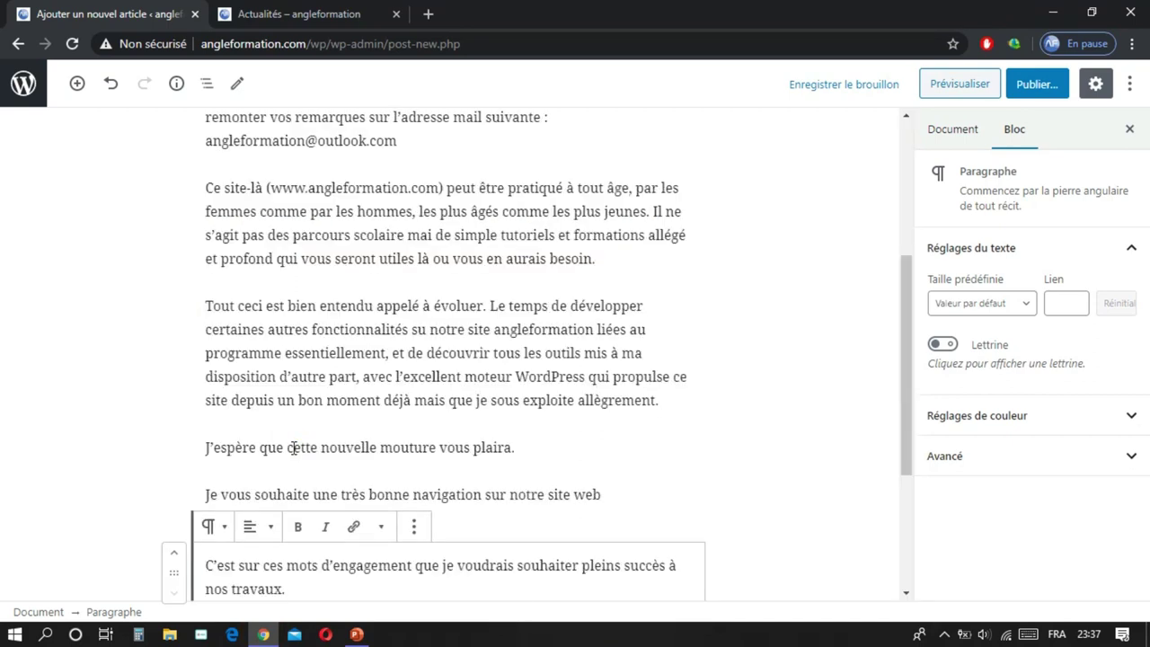
{"action": "left_click", "coordinate": [105, 378]}
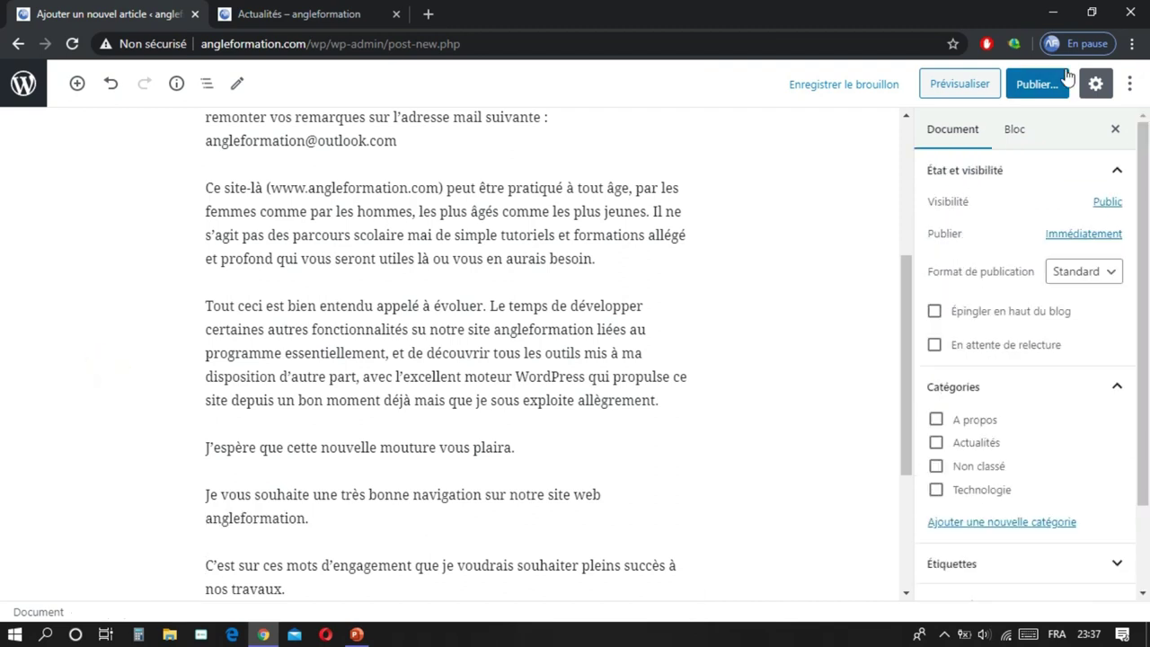
Step: Assign the Webmaster article to the A propos category and publish it
{"action": "left_click", "coordinate": [937, 420]}
{"action": "left_click", "coordinate": [1031, 85]}
{"action": "left_click", "coordinate": [1030, 85]}
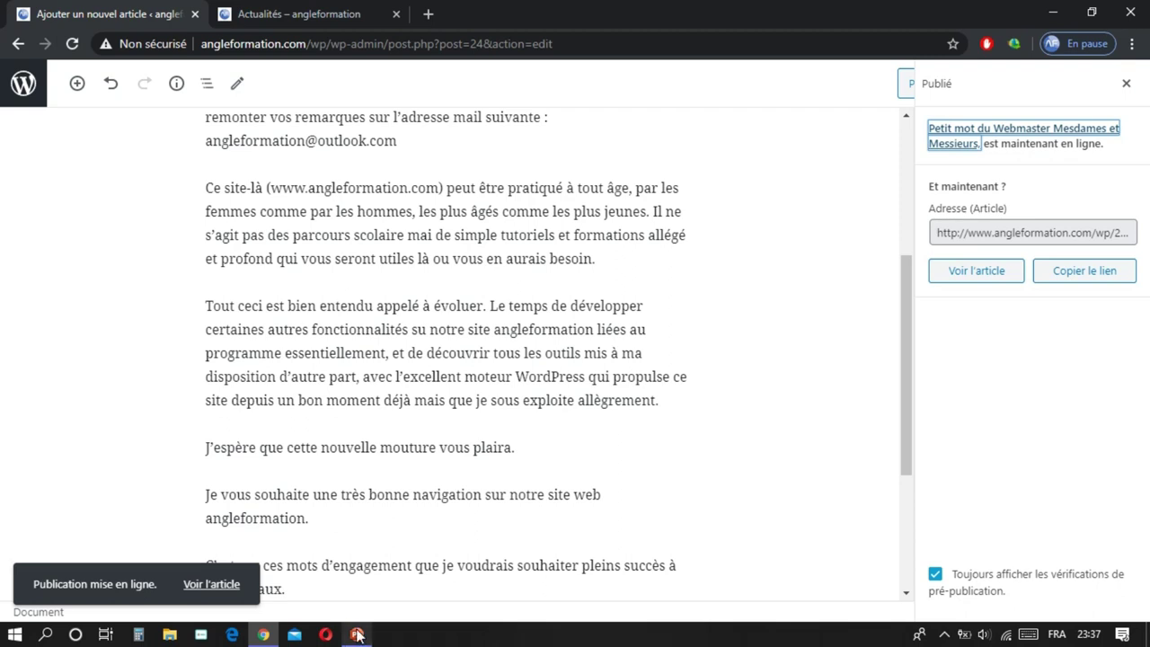
Step: Return to the articles list, start a third new article and switch to the WebSite presentation in PowerPoint
{"action": "left_click", "coordinate": [20, 89]}
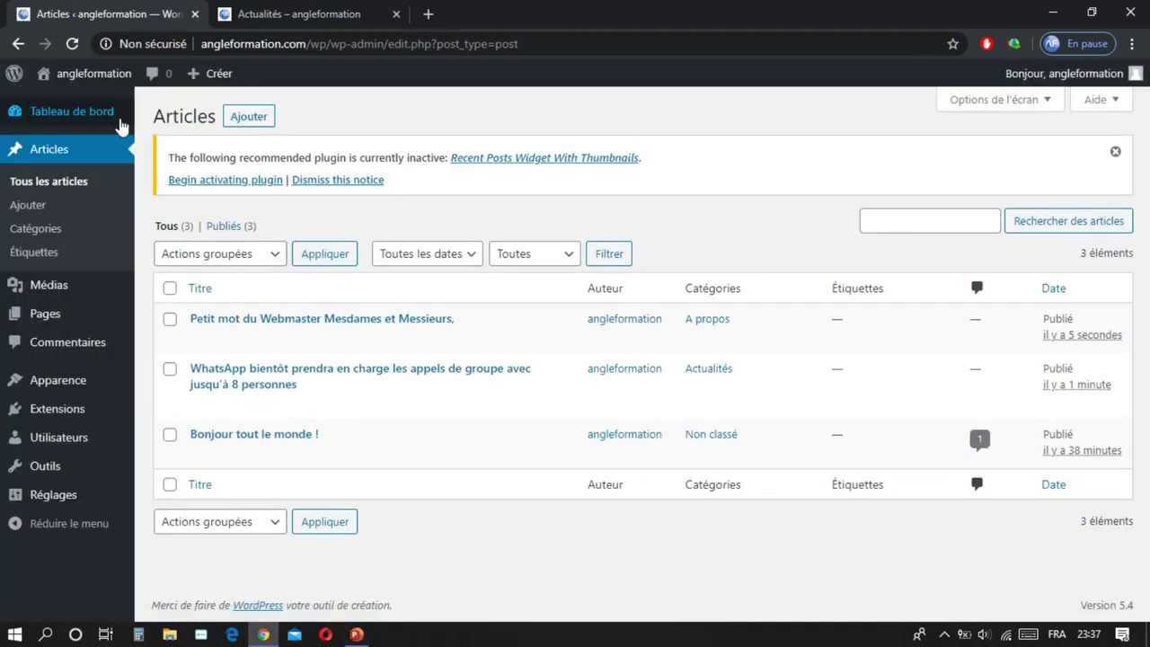
{"action": "mouse_move", "coordinate": [198, 75]}
{"action": "left_click", "coordinate": [213, 107]}
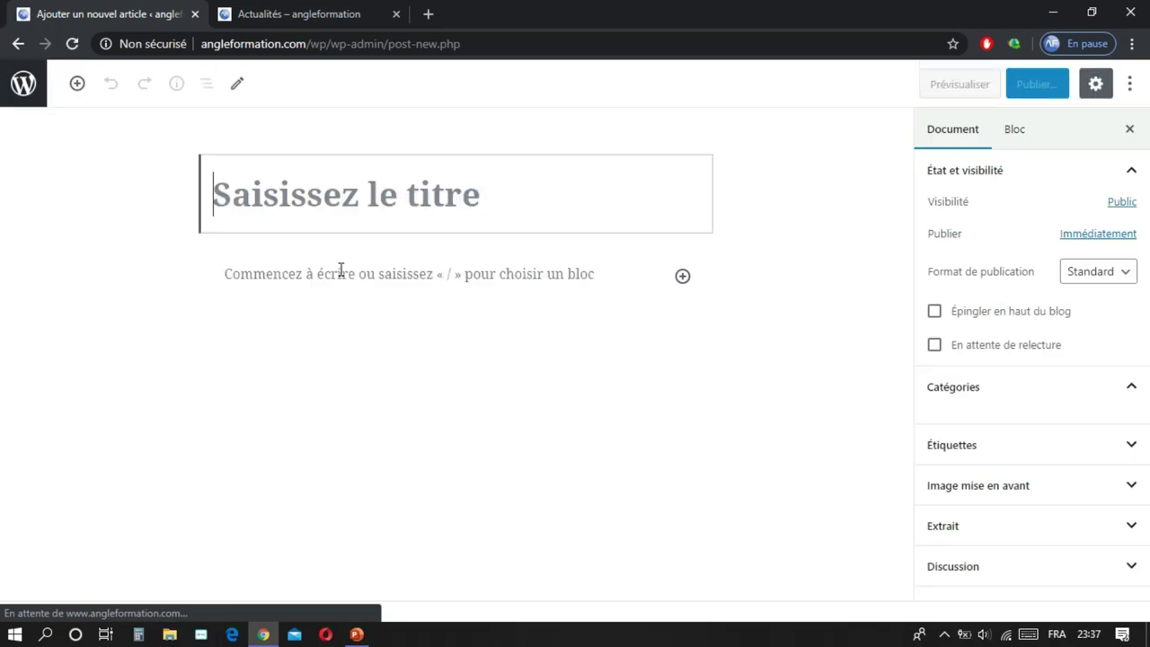
{"action": "left_click", "coordinate": [357, 633]}
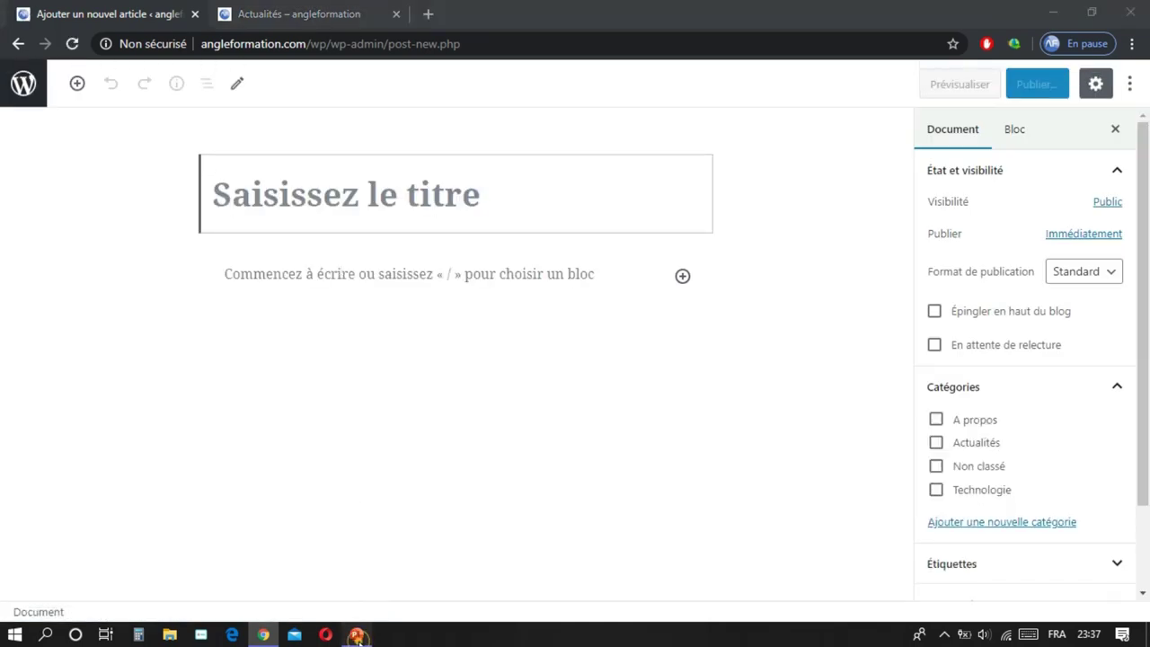
Step: Copy "Quelques outils gratuits pour vous aider à lancer votre business" from the Technologie slide and paste it as the article's title in Chrome
{"action": "left_click", "coordinate": [106, 369]}
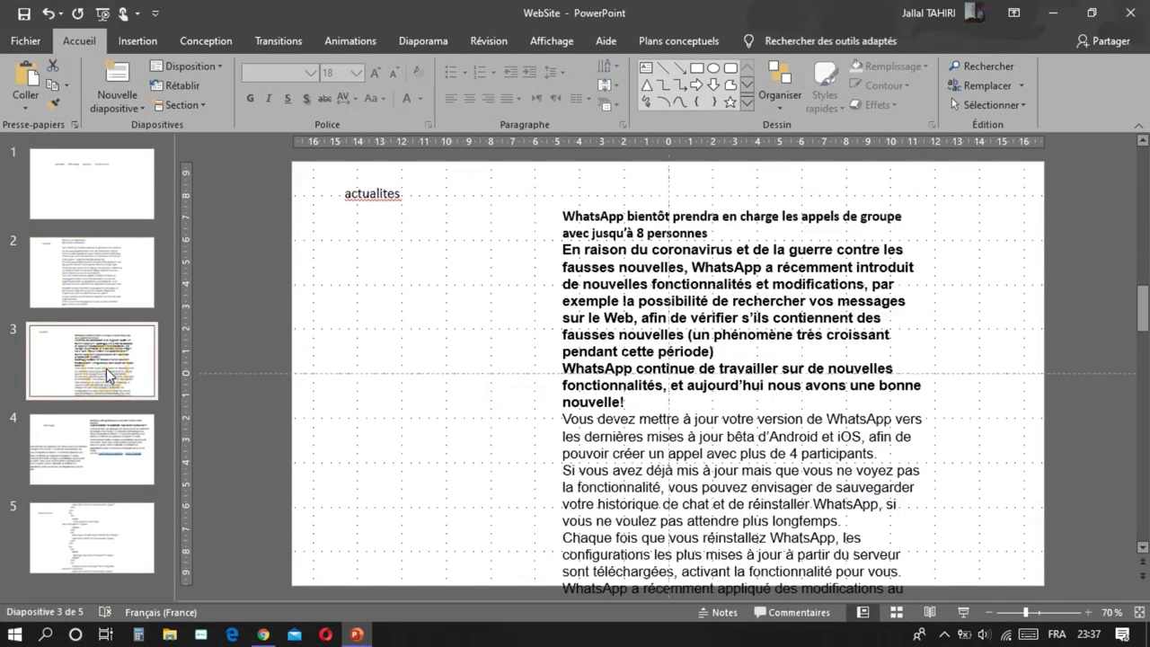
{"action": "left_click", "coordinate": [104, 444]}
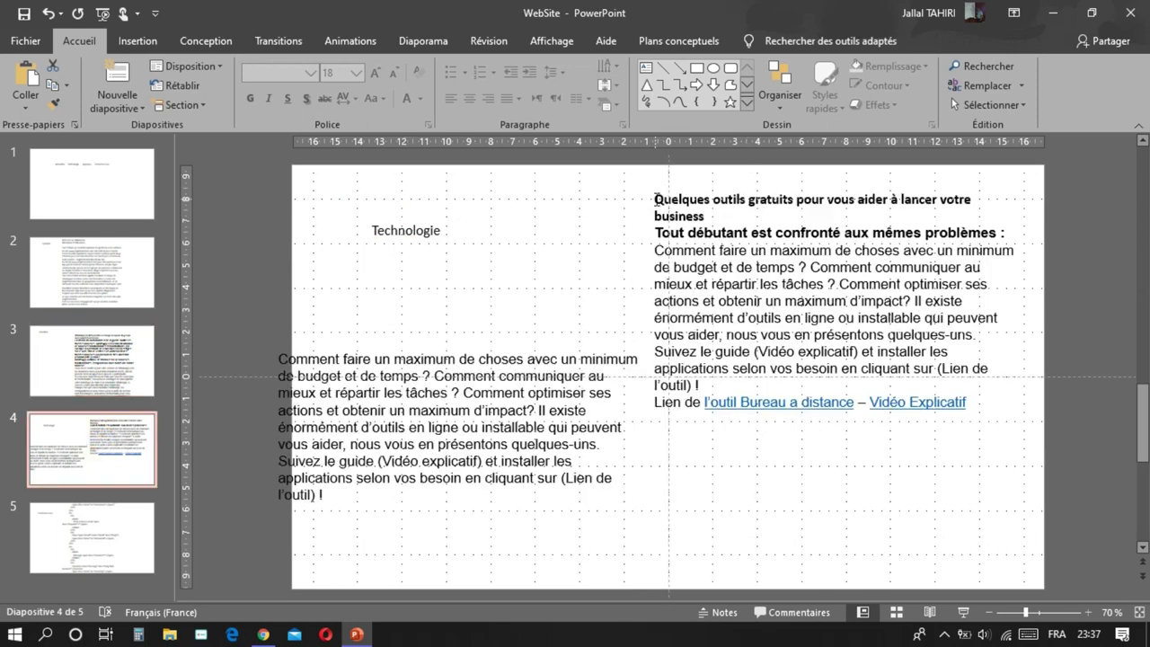
{"action": "left_click_drag", "start_coordinate": [656, 199], "coordinate": [708, 220]}
{"action": "key", "text": "ctrl+c"}
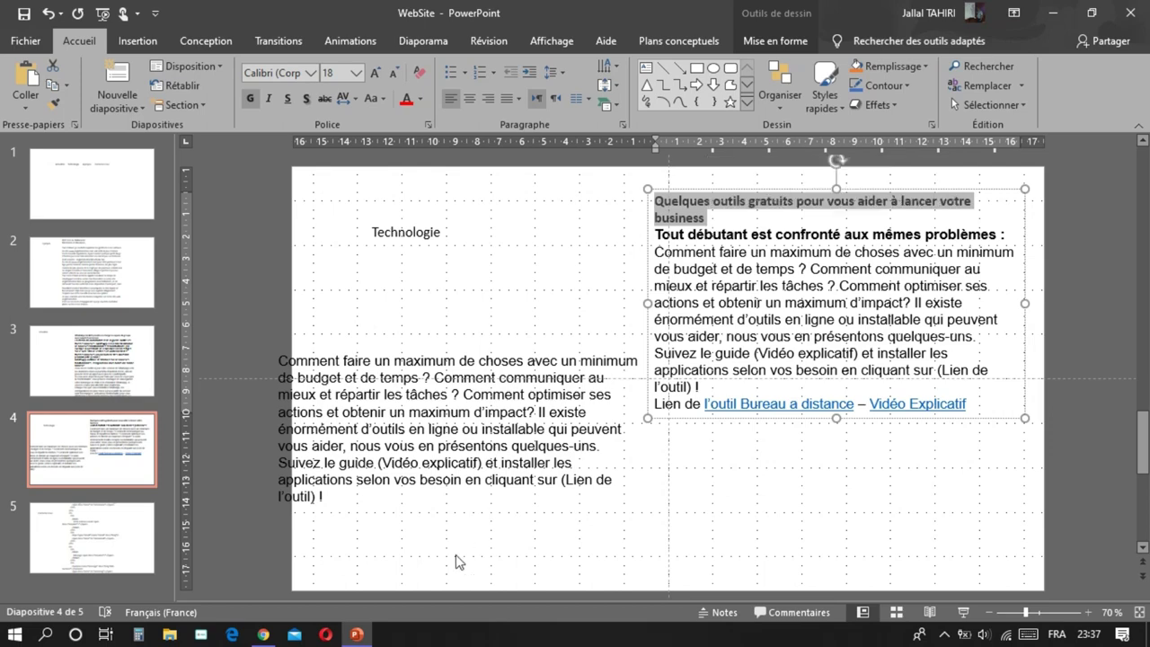
{"action": "left_click", "coordinate": [263, 634]}
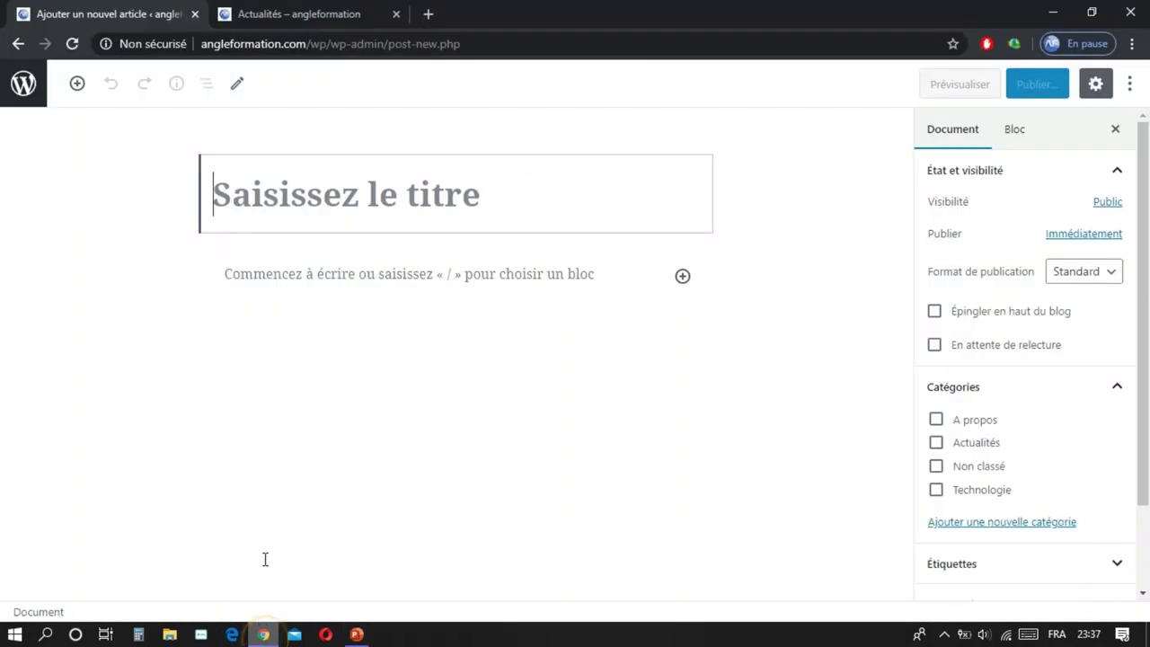
{"action": "left_click", "coordinate": [312, 203]}
{"action": "key", "text": "ctrl+v"}
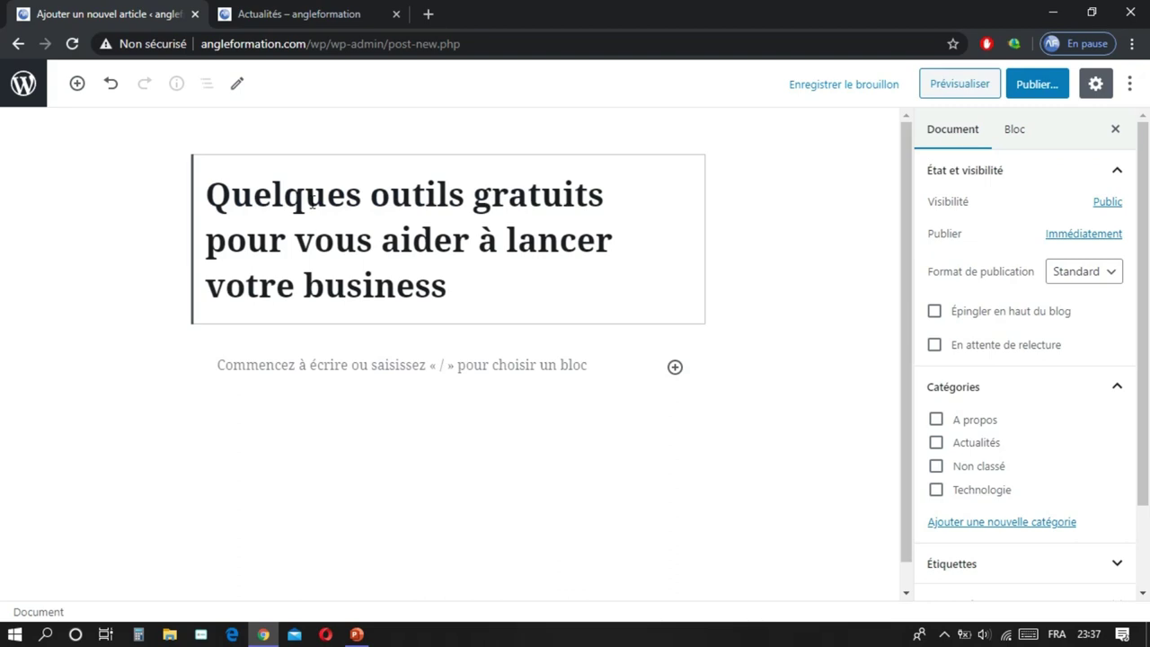
Step: Copy the Technologie slide's remaining text, starting at "Tout débutant est confronté", from PowerPoint and paste it into the article's body in Chrome
{"action": "left_click", "coordinate": [357, 635]}
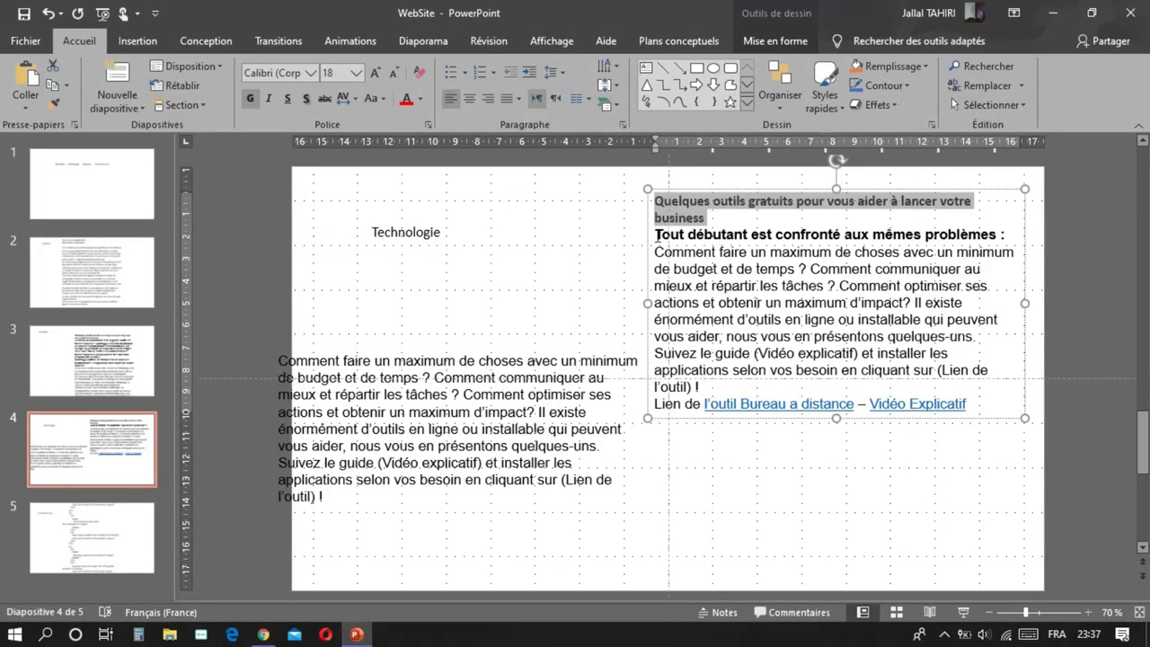
{"action": "left_click_drag", "start_coordinate": [657, 235], "coordinate": [987, 423]}
{"action": "key", "text": "ctrl+c"}
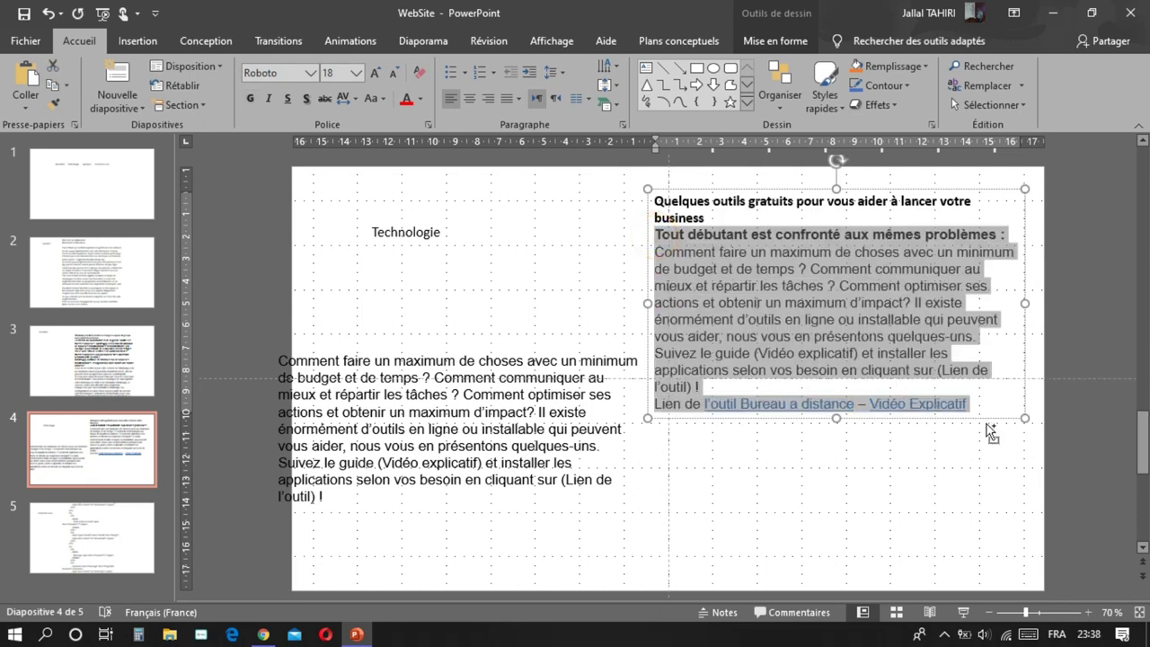
{"action": "left_click", "coordinate": [262, 635]}
{"action": "left_click", "coordinate": [279, 374]}
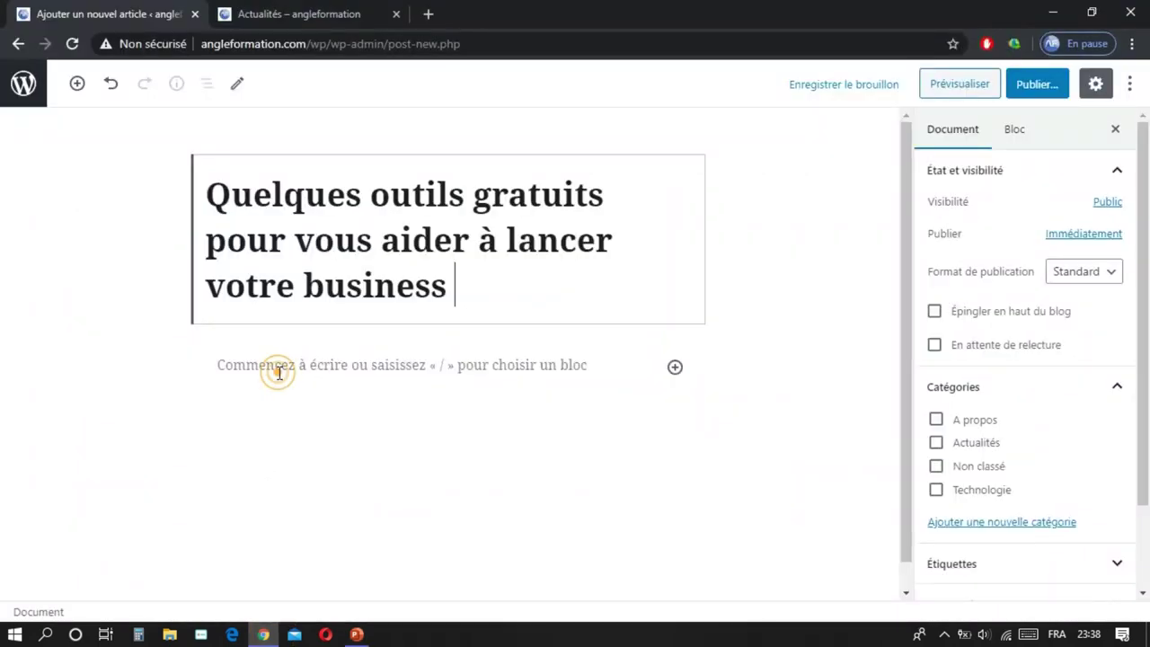
{"action": "key", "text": "ctrl+v"}
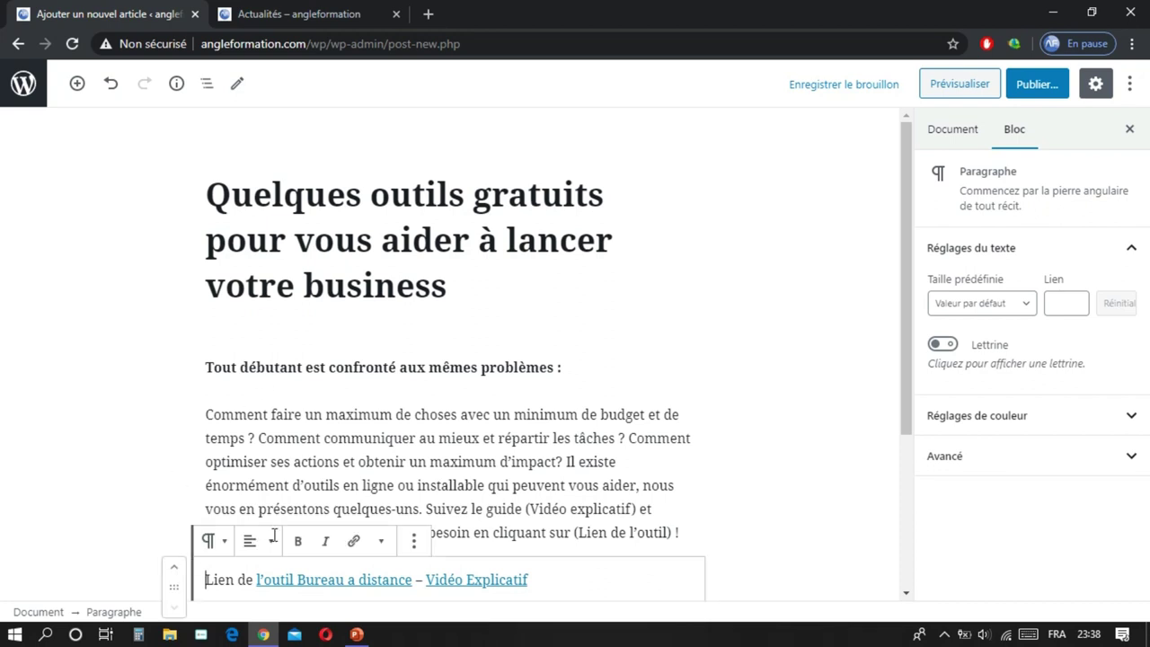
Step: Check the targets of the "l'outil Bureau a distance" and "Vidéo Explicatif" links in the article's body
{"action": "left_click", "coordinate": [389, 582]}
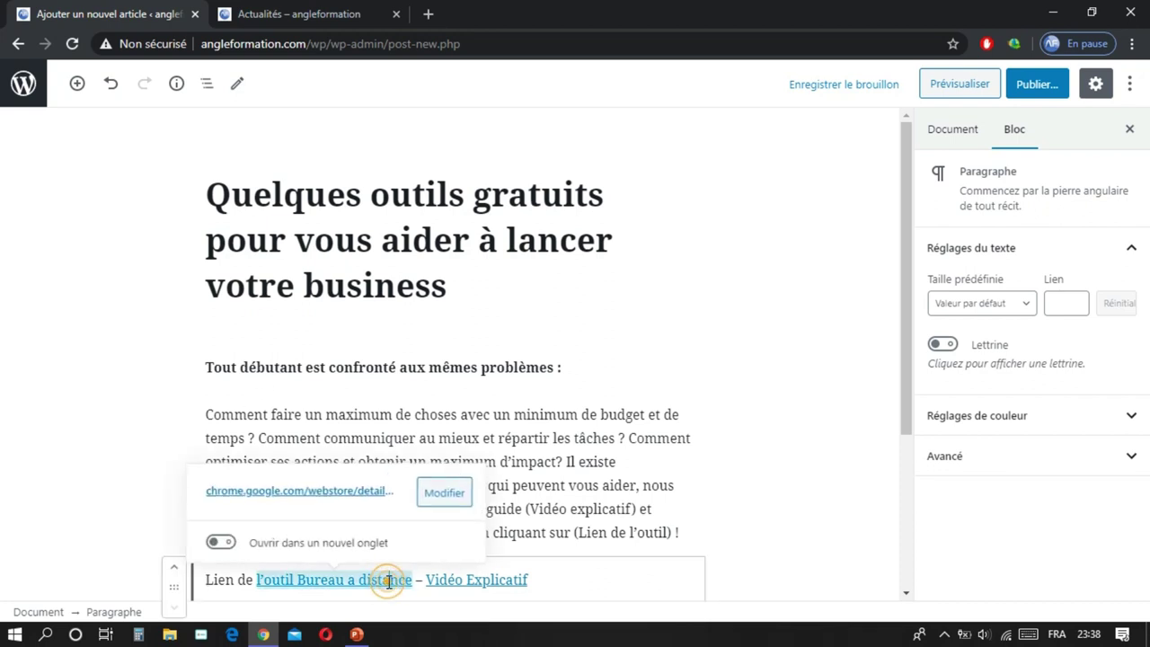
{"action": "left_click", "coordinate": [466, 582]}
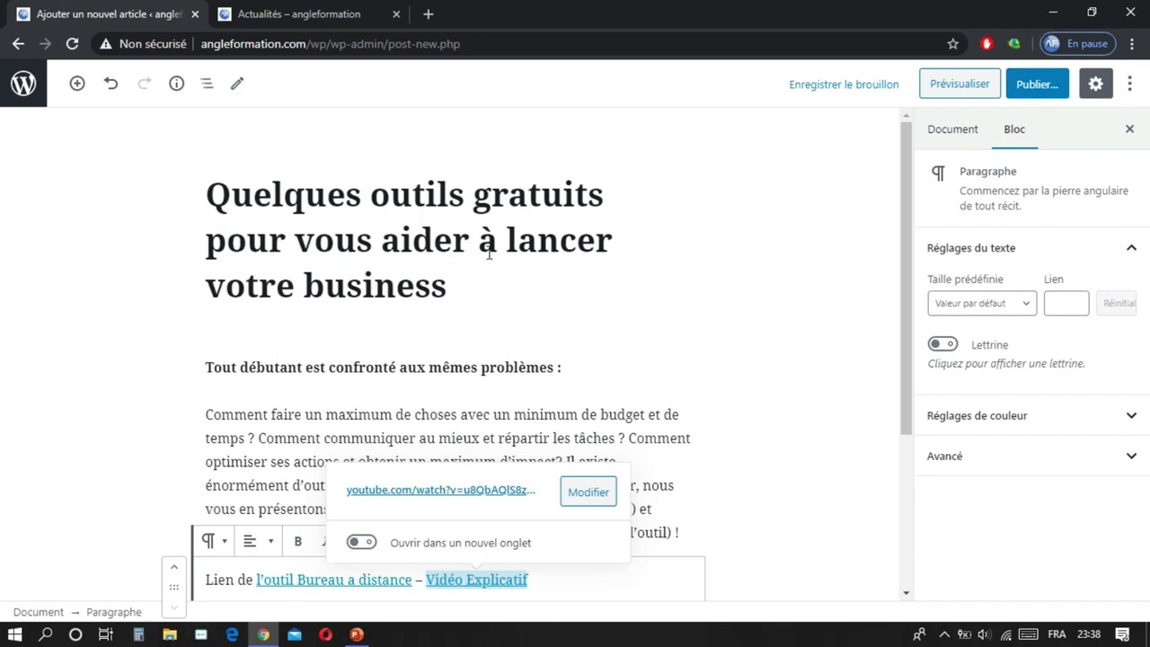
{"action": "left_click", "coordinate": [788, 451]}
Step: Assign the "Quelques outils gratuits" article to the Technologie category and publish it
{"action": "left_click", "coordinate": [973, 393]}
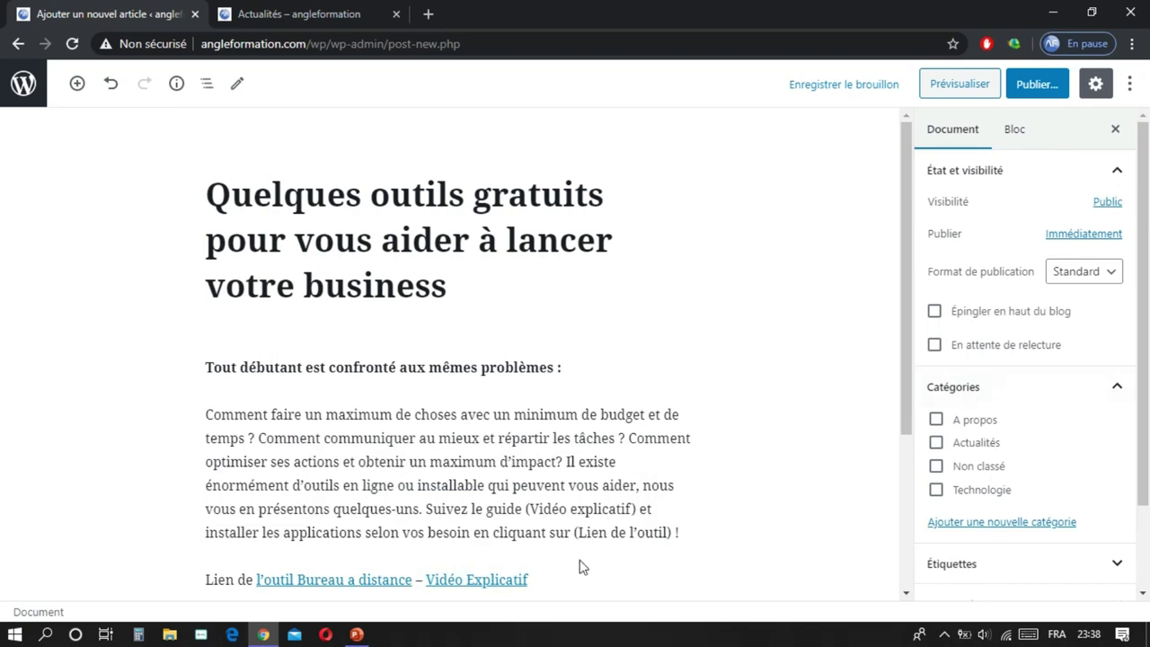
{"action": "left_click", "coordinate": [358, 634]}
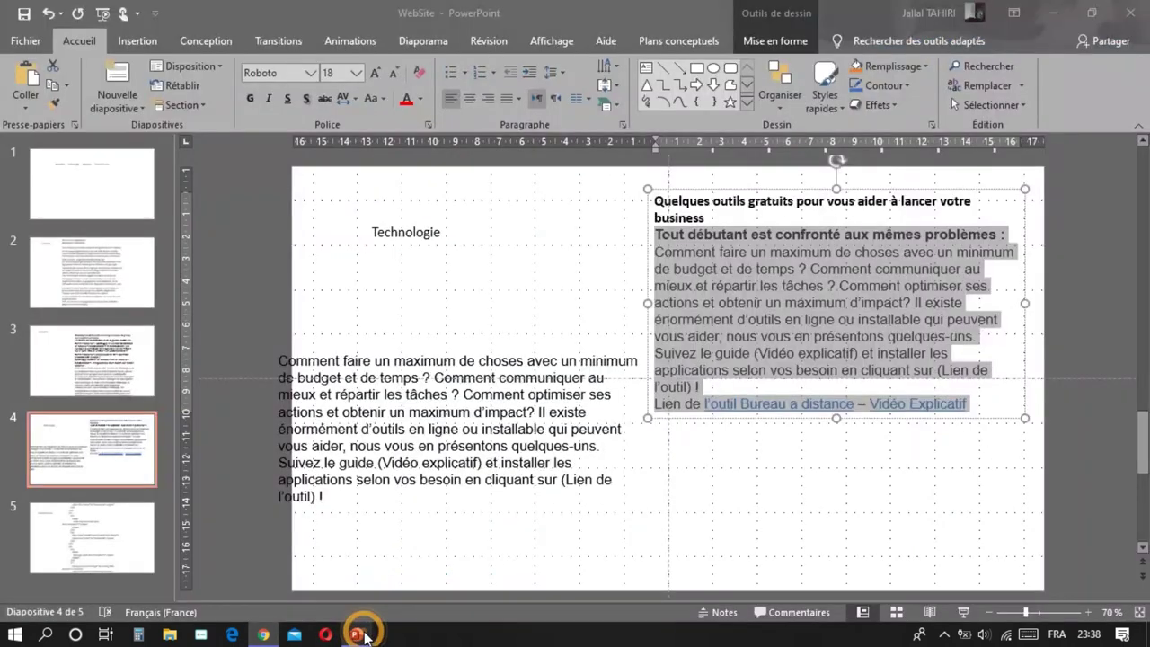
{"action": "left_click", "coordinate": [360, 635]}
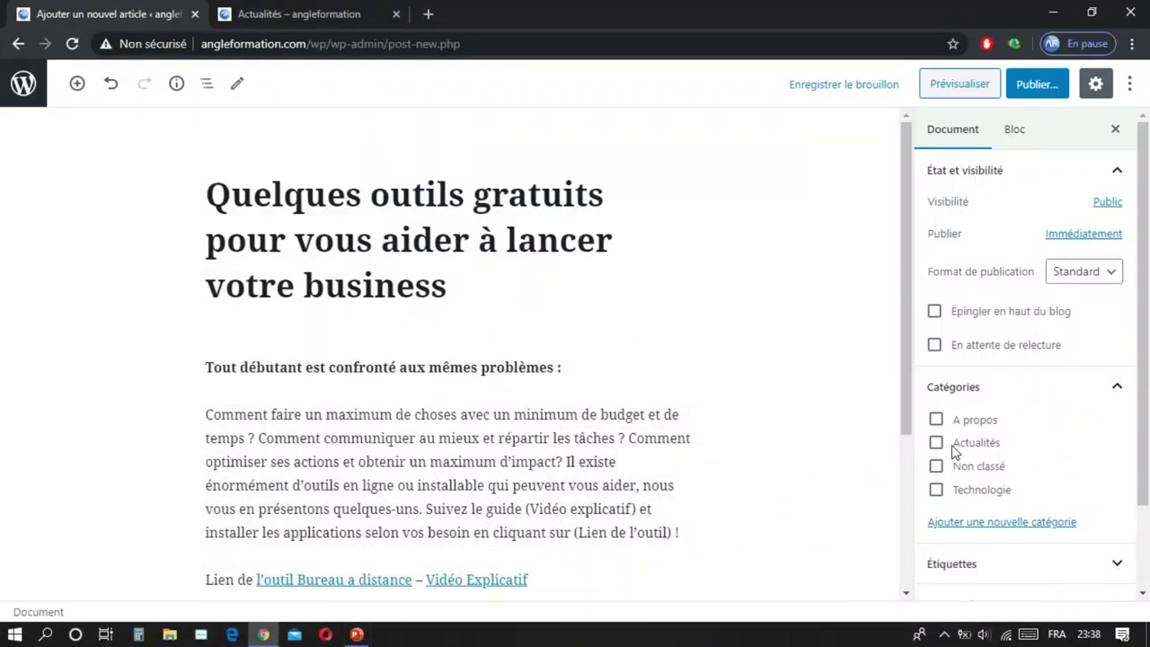
{"action": "left_click", "coordinate": [936, 491]}
{"action": "left_click", "coordinate": [1033, 87]}
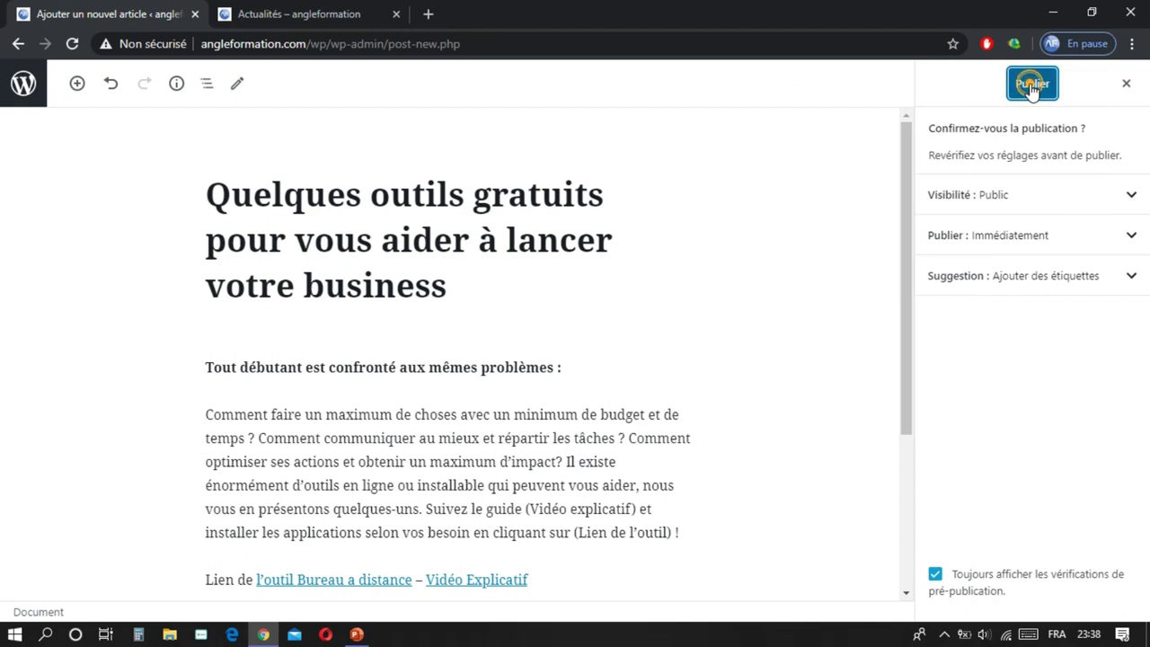
{"action": "left_click", "coordinate": [1030, 86]}
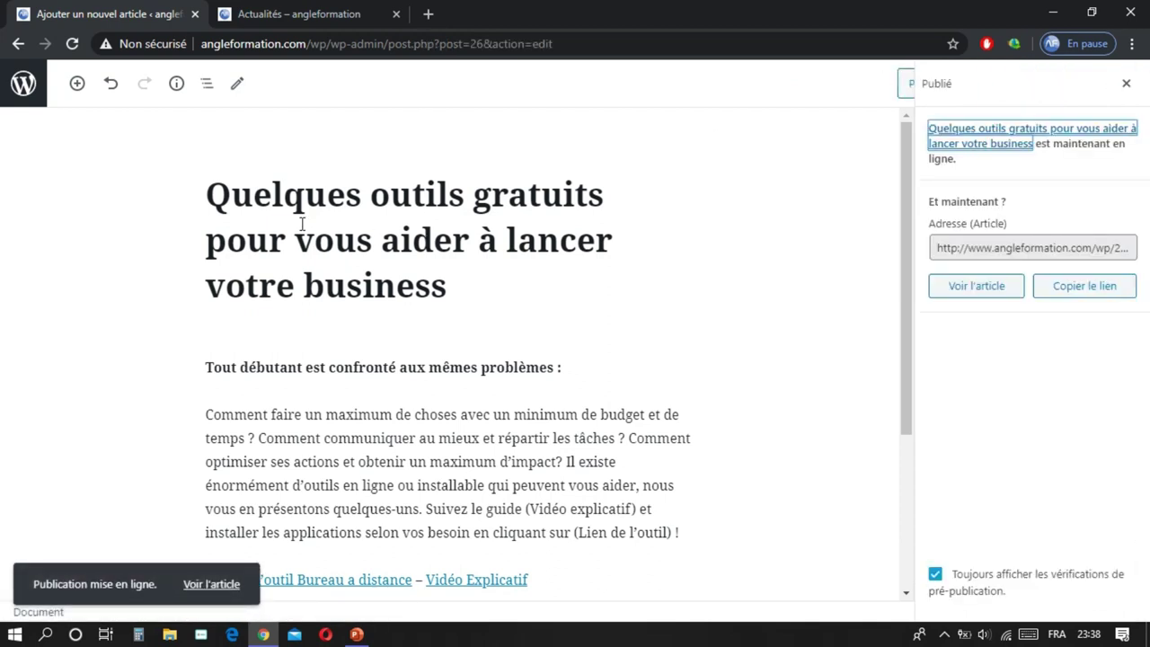
Step: Reload the site's Actualités category page and open the WhatsApp article to check how it displays
{"action": "left_click", "coordinate": [342, 10]}
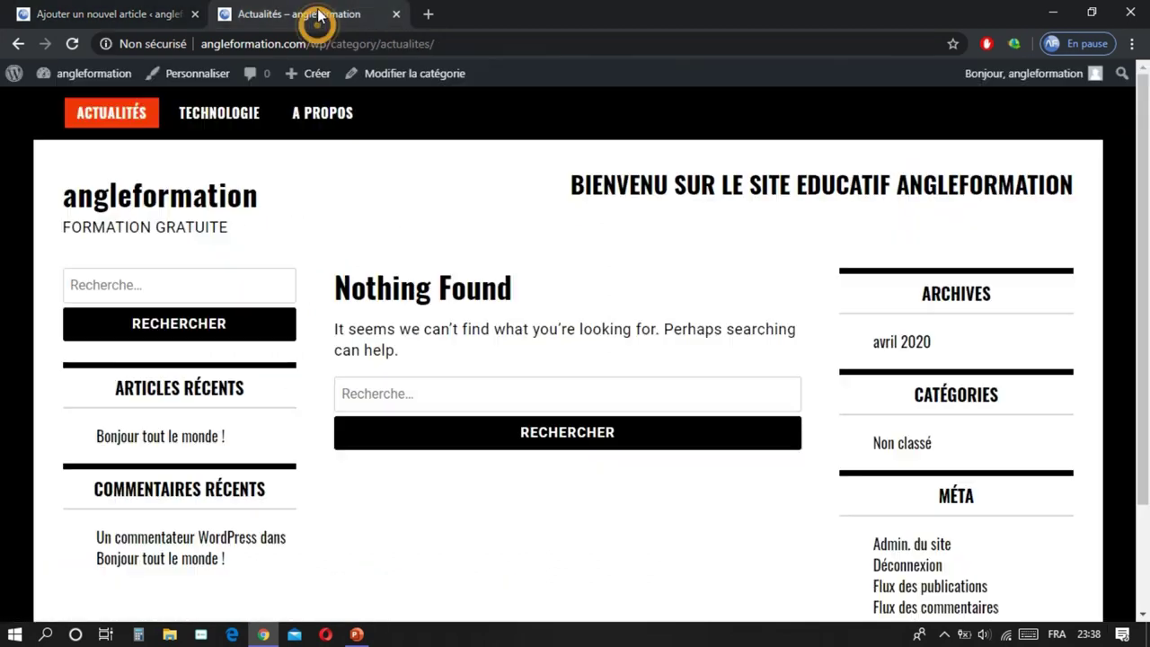
{"action": "left_click", "coordinate": [71, 43]}
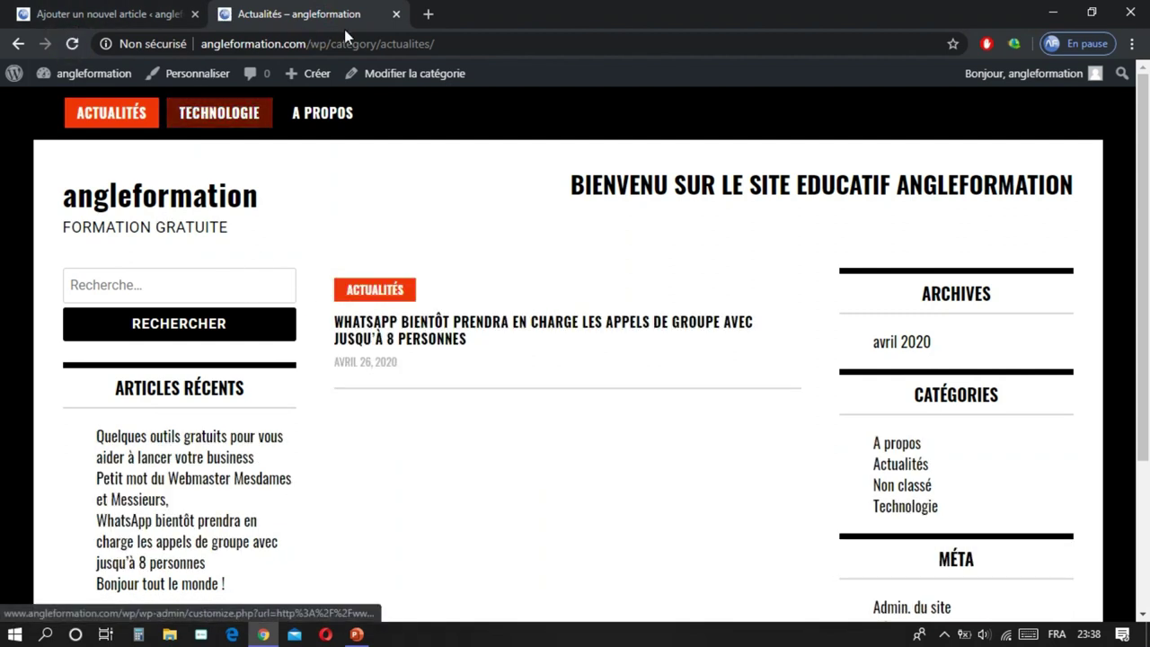
{"action": "left_click_drag", "start_coordinate": [336, 41], "coordinate": [435, 43]}
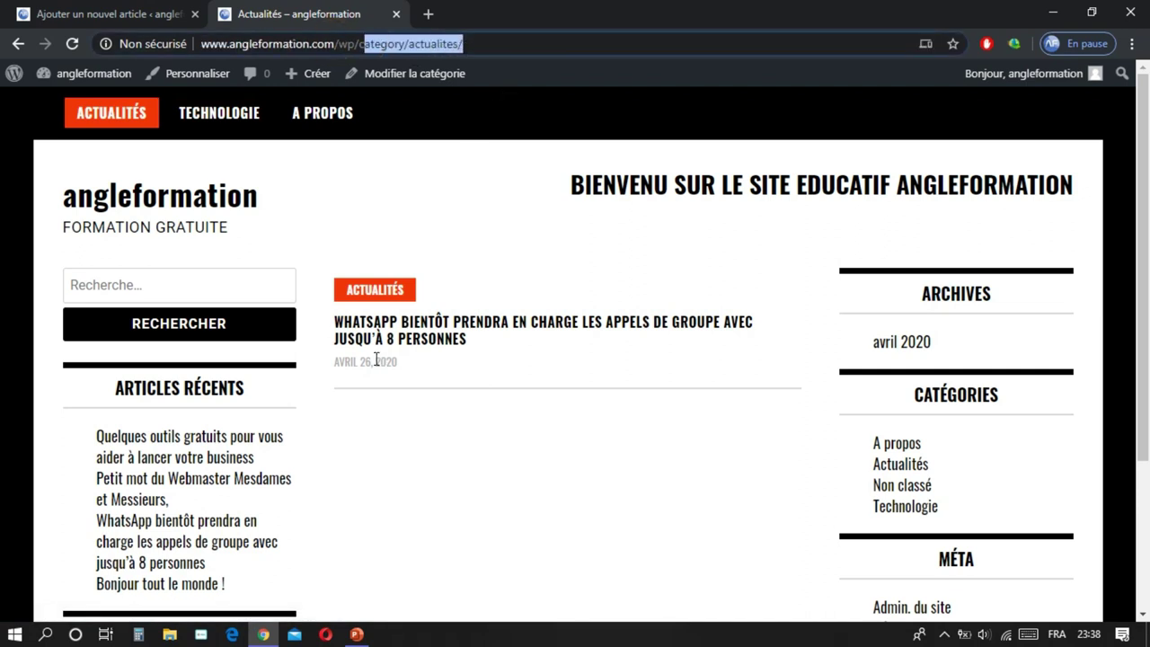
{"action": "left_click", "coordinate": [431, 333]}
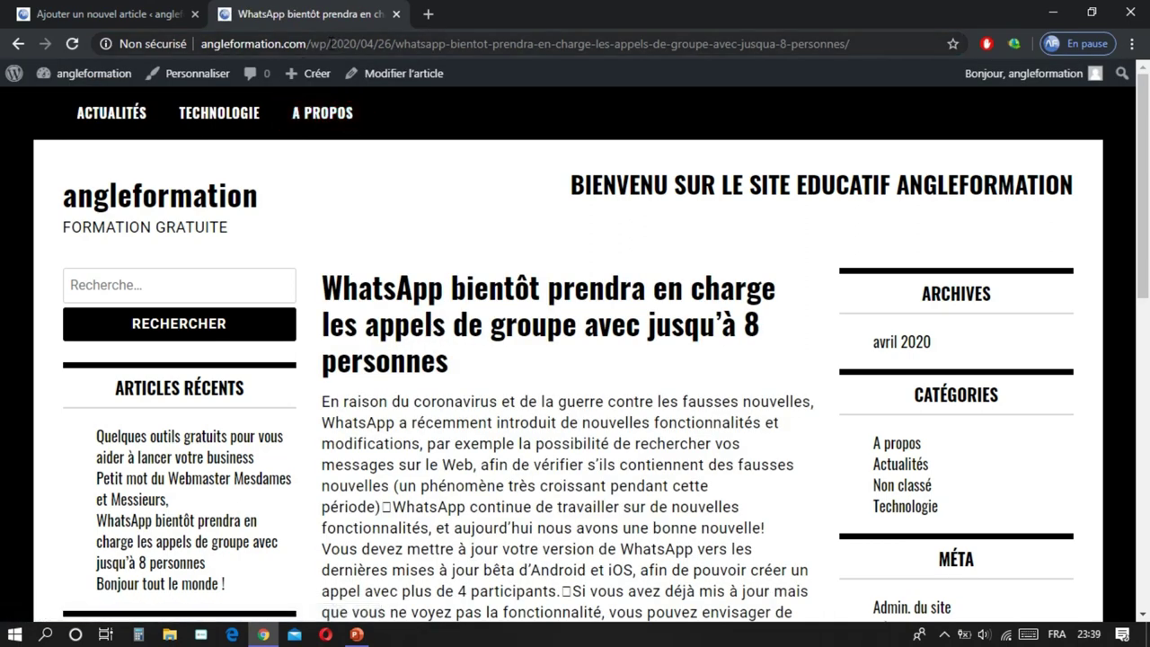
Step: Go to the site's home page at angleformation.com/wp/ and examine its article slider and recent articles
{"action": "left_click_drag", "start_coordinate": [331, 43], "coordinate": [1062, 169]}
{"action": "key", "text": "BackSpace"}
{"action": "key", "text": "Return"}
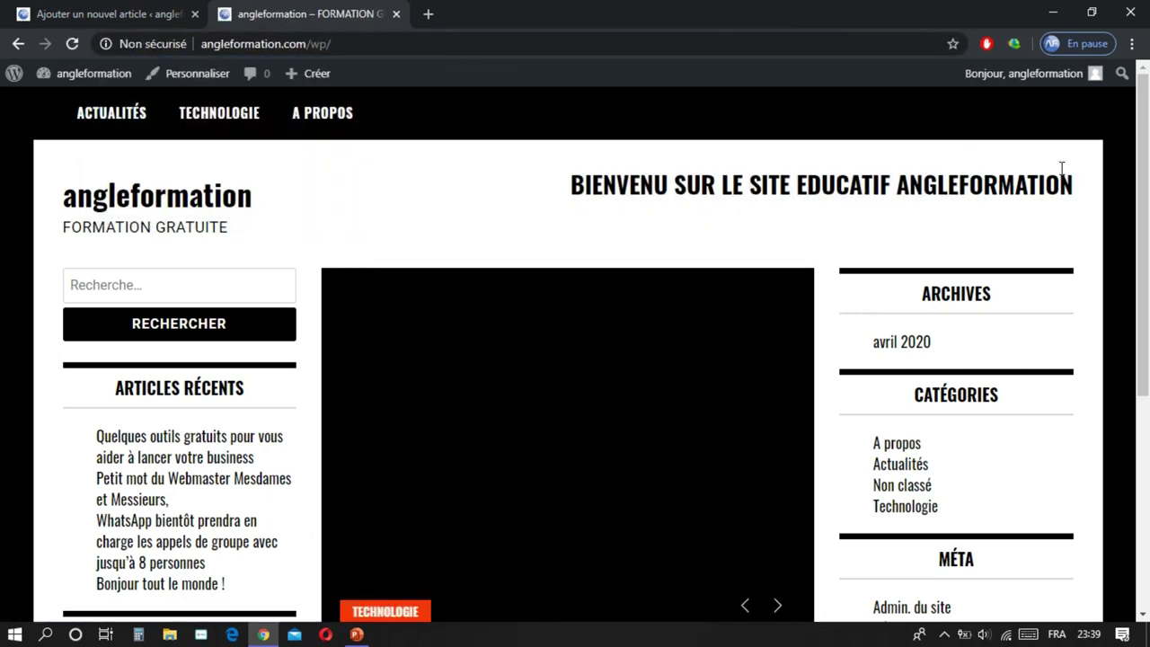
{"action": "scroll", "coordinate": [829, 202], "scroll_direction": "down", "scroll_amount": 3}
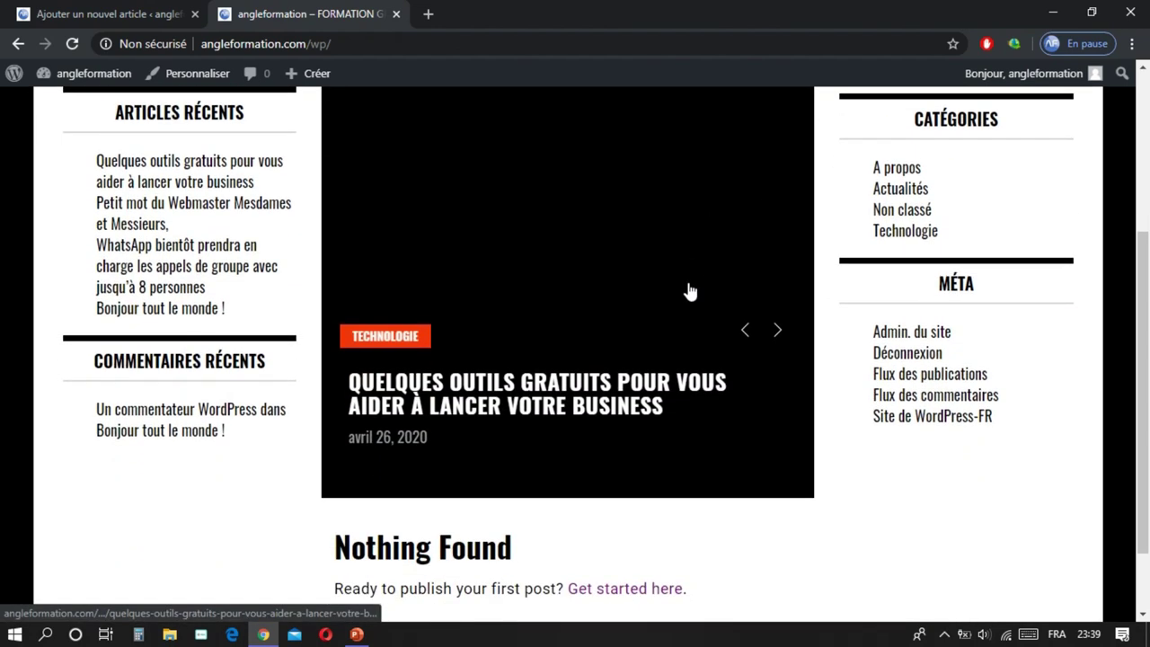
{"action": "scroll", "coordinate": [690, 291], "scroll_direction": "up", "scroll_amount": 1}
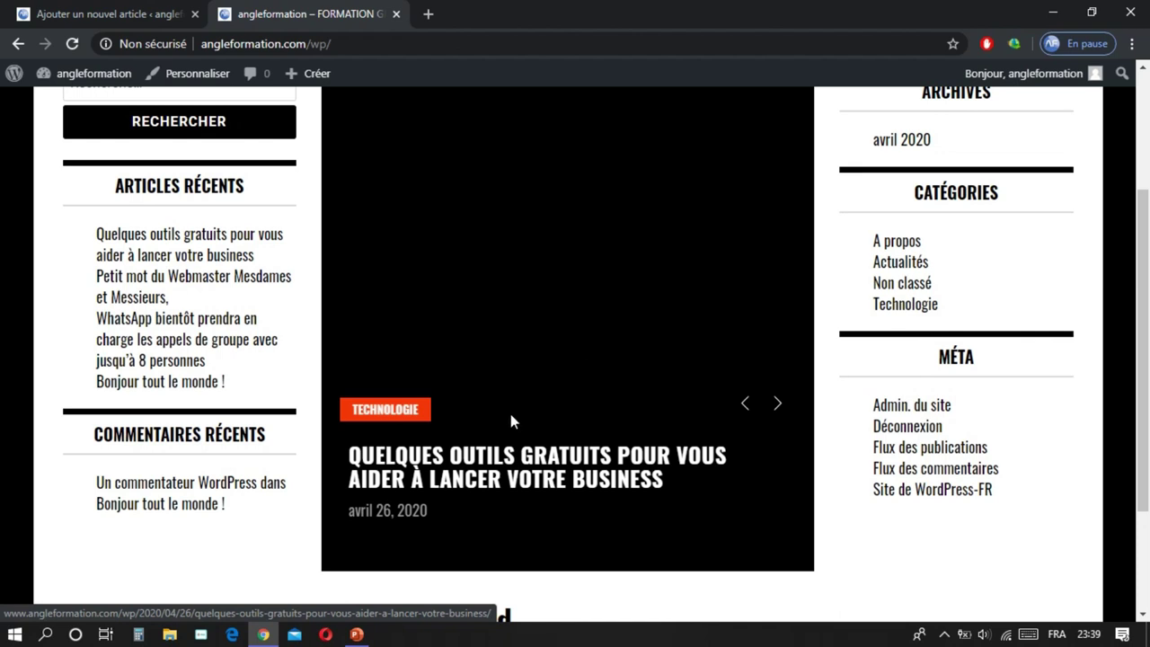
{"action": "left_click", "coordinate": [779, 406]}
{"action": "left_click", "coordinate": [778, 406]}
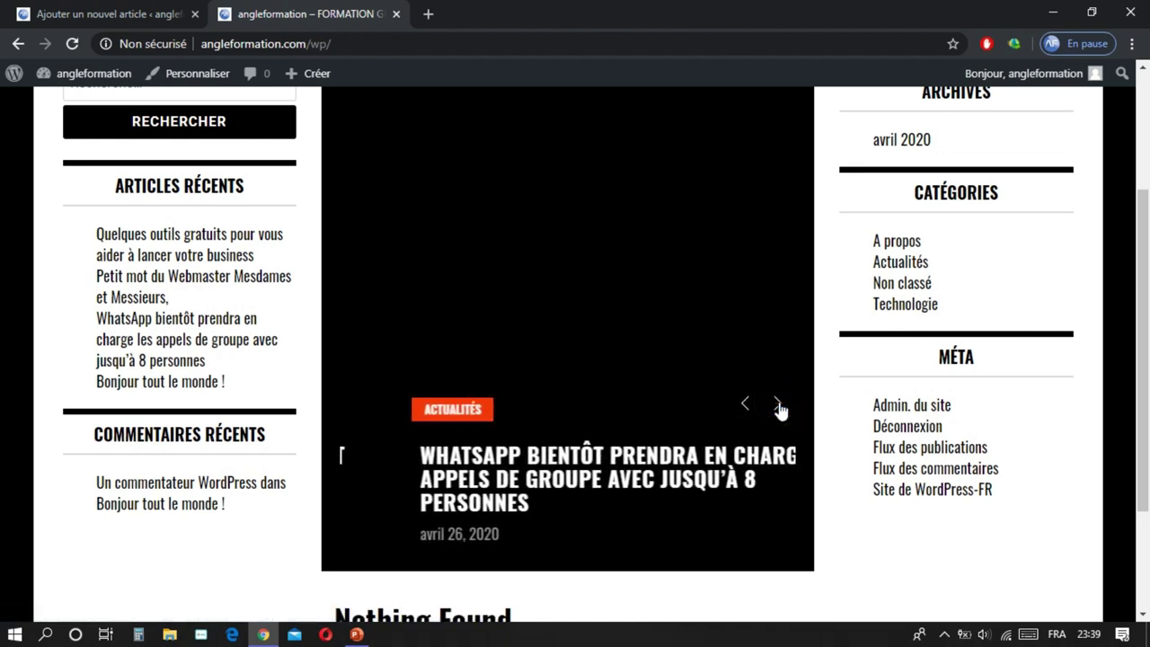
{"action": "left_click", "coordinate": [779, 406]}
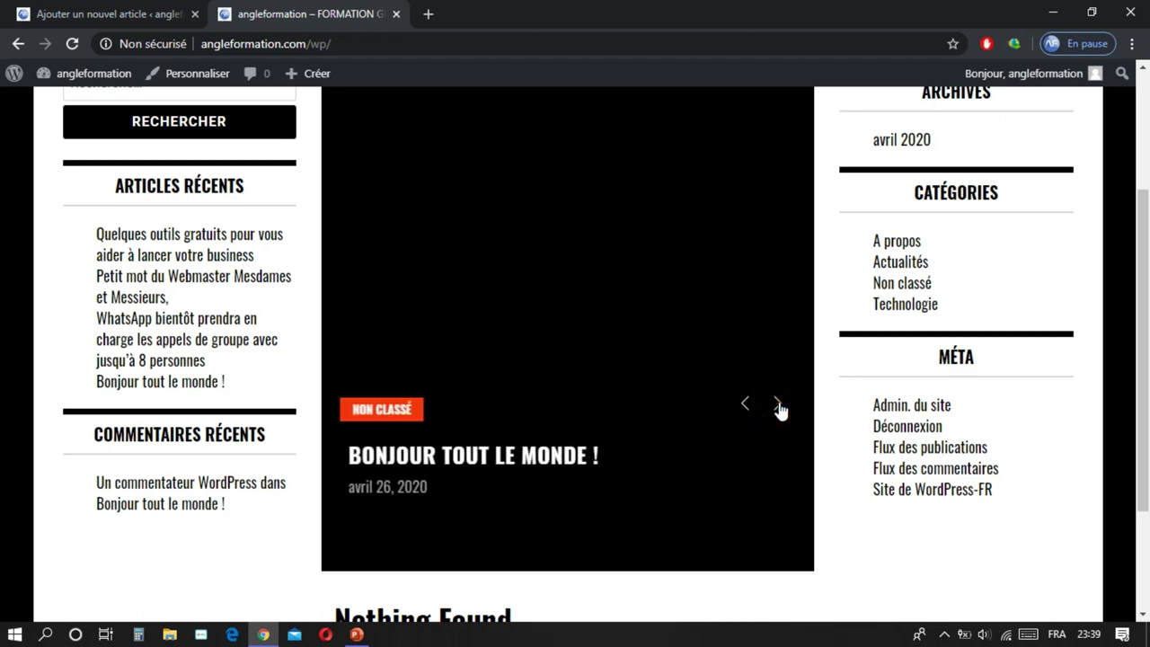
{"action": "scroll", "coordinate": [779, 406], "scroll_direction": "up", "scroll_amount": 3}
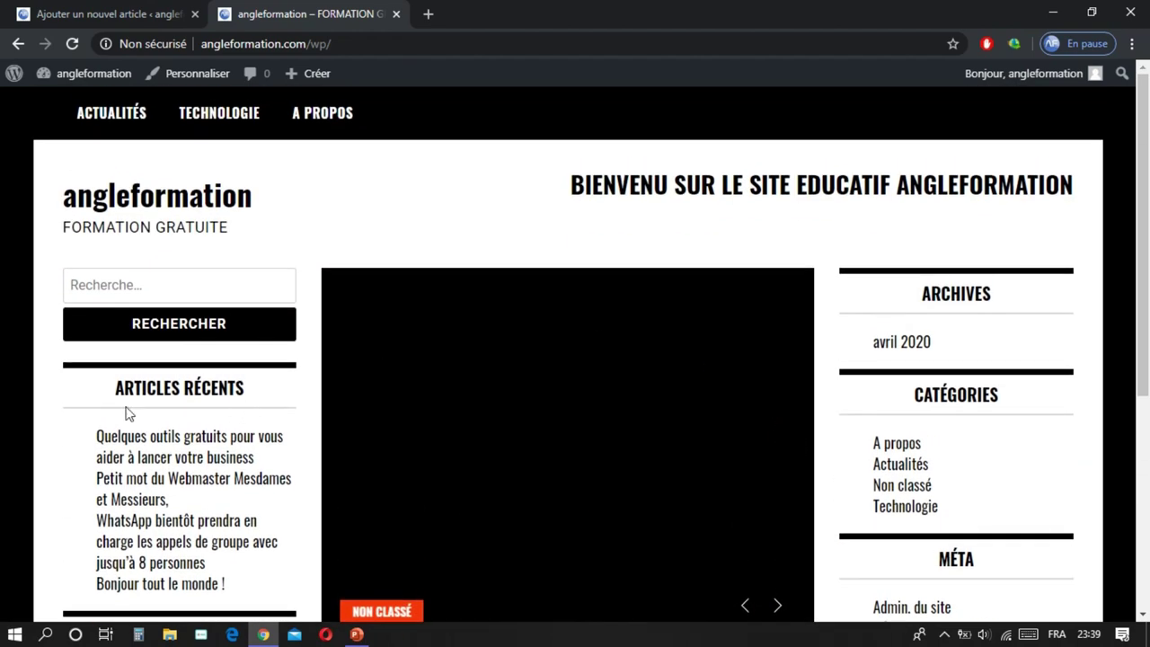
{"action": "left_click", "coordinate": [19, 10]}
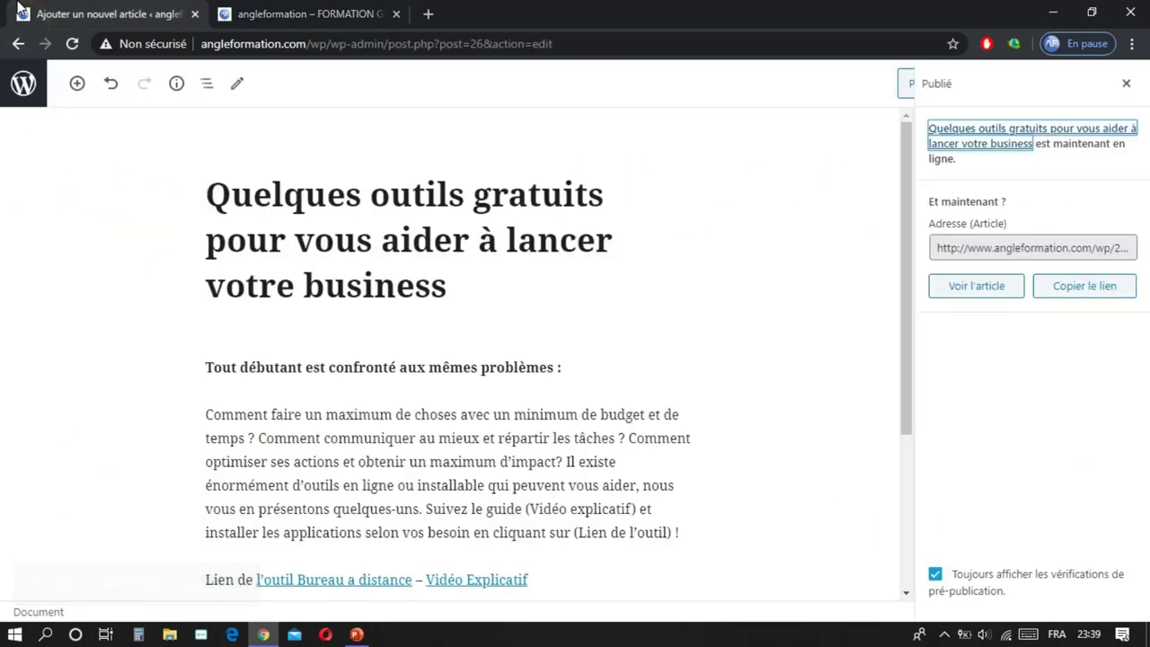
{"action": "left_click", "coordinate": [279, 10]}
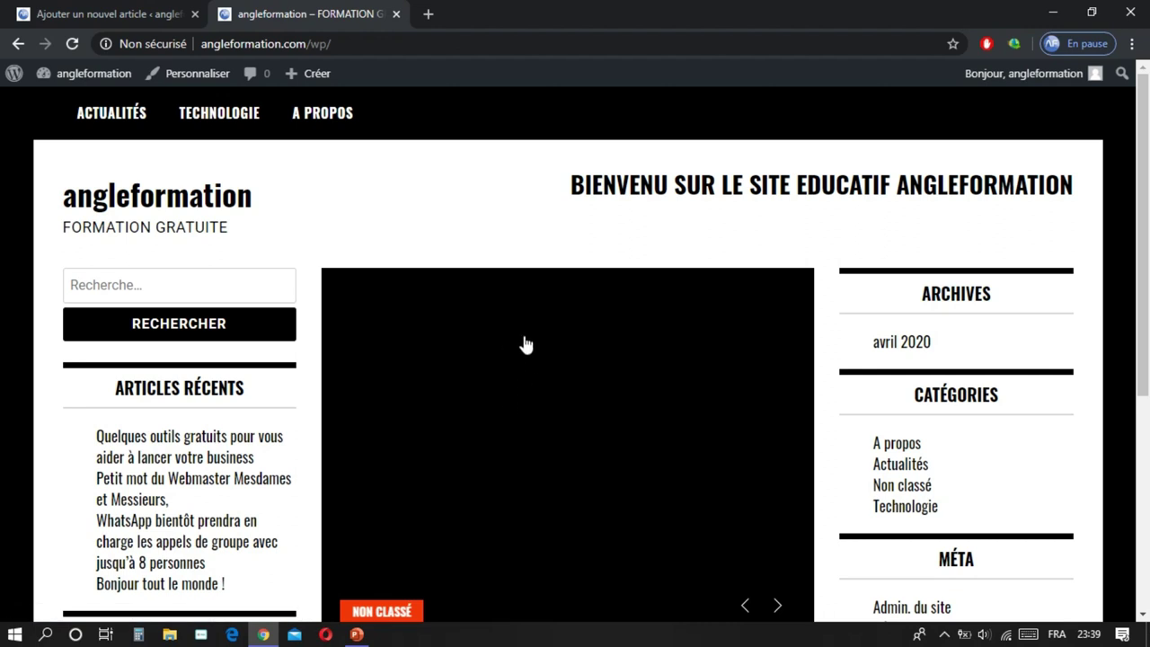
Step: Open the "Bonjour tout le monde !" article for editing from the articles list, remove its Non classé category and update it
{"action": "left_click", "coordinate": [109, 14]}
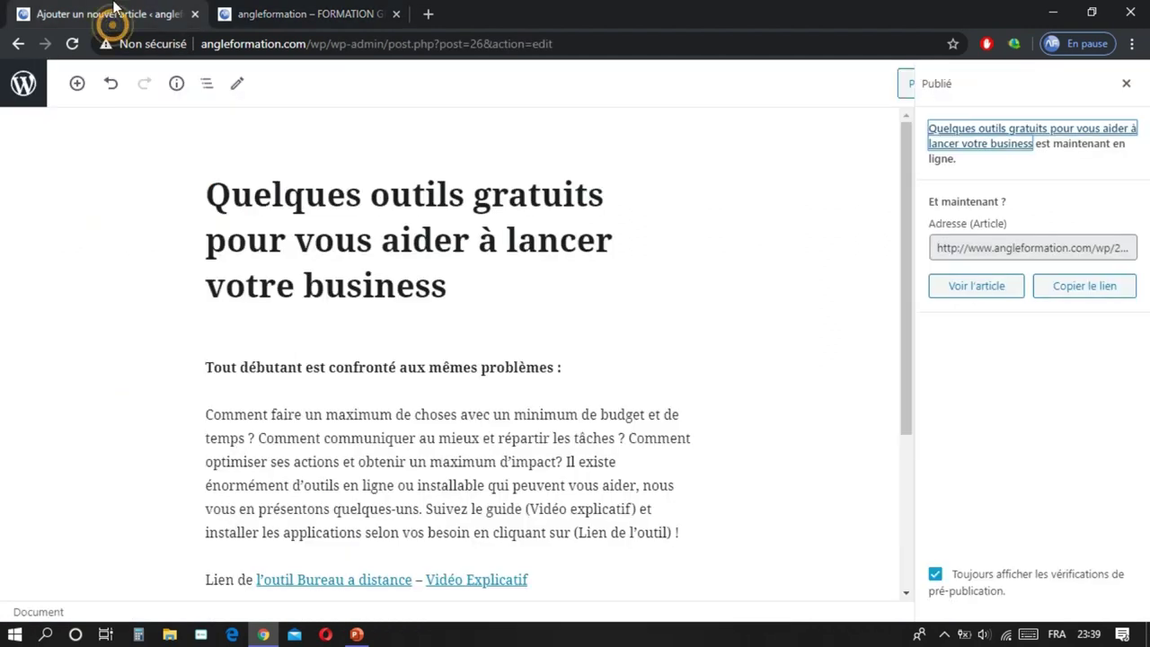
{"action": "left_click", "coordinate": [23, 84]}
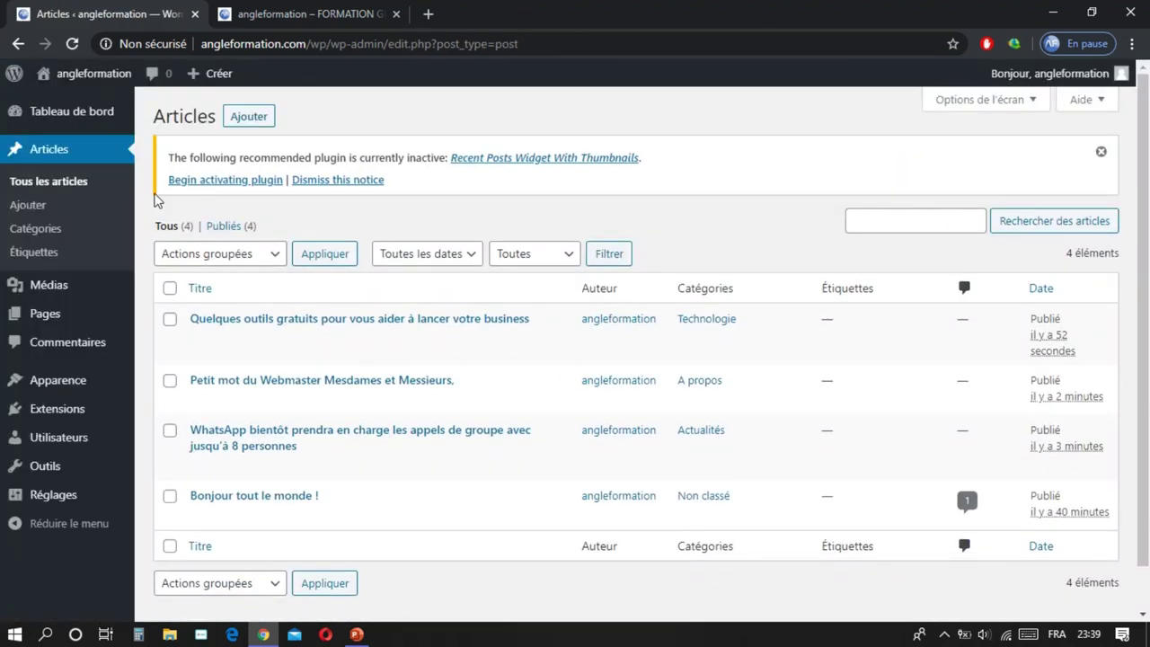
{"action": "mouse_move", "coordinate": [52, 331]}
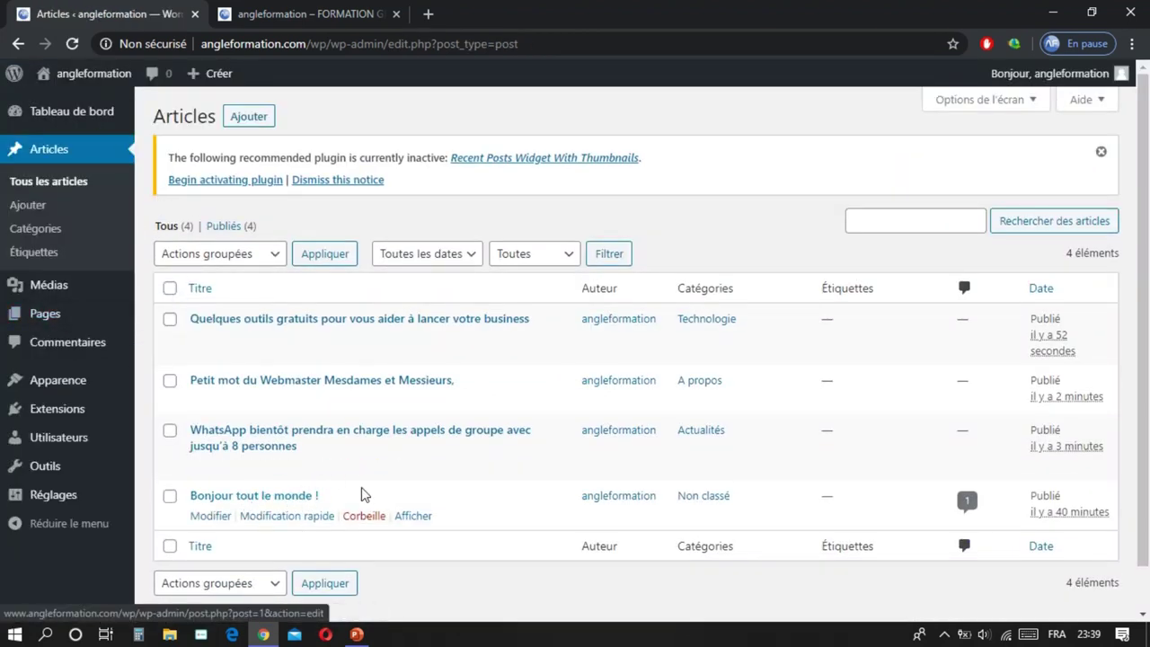
{"action": "left_click", "coordinate": [205, 520]}
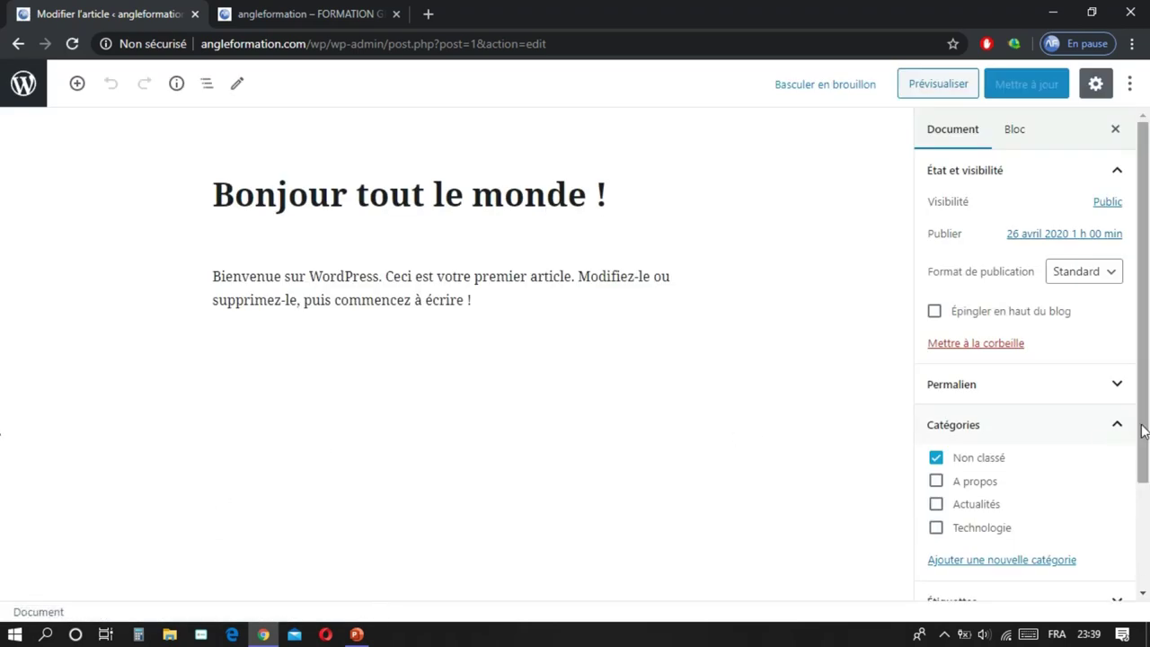
{"action": "left_click", "coordinate": [936, 459]}
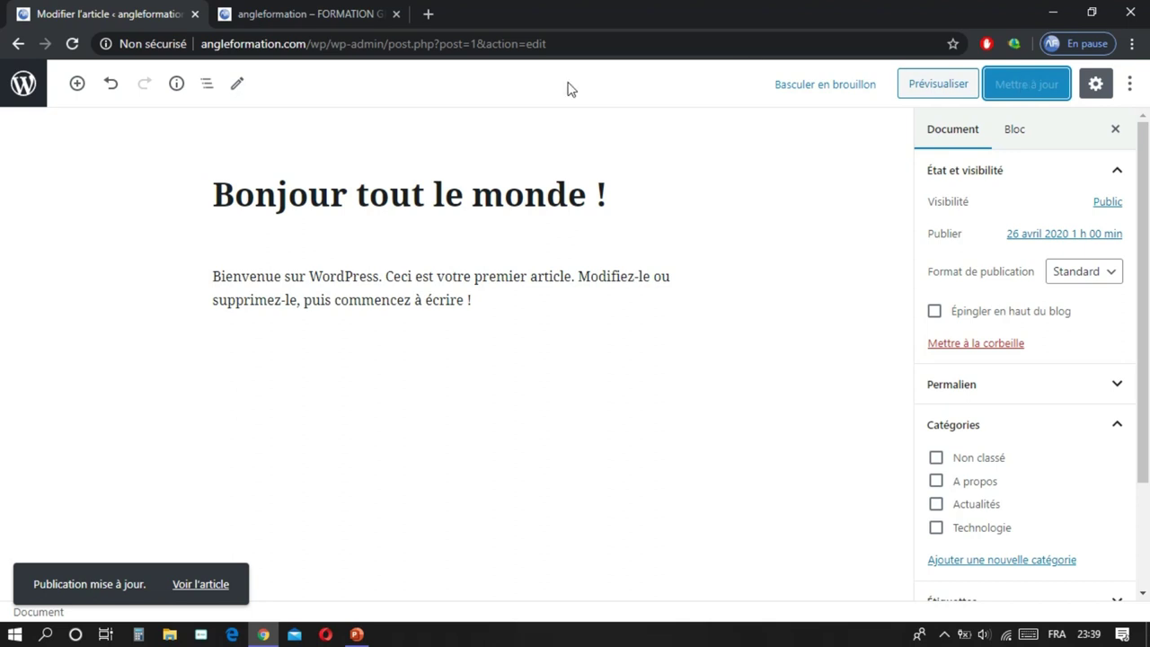
Step: Open the "Petit mot du Webmaster" article for editing, set BANNIER.png as its featured image and update it
{"action": "left_click", "coordinate": [27, 83]}
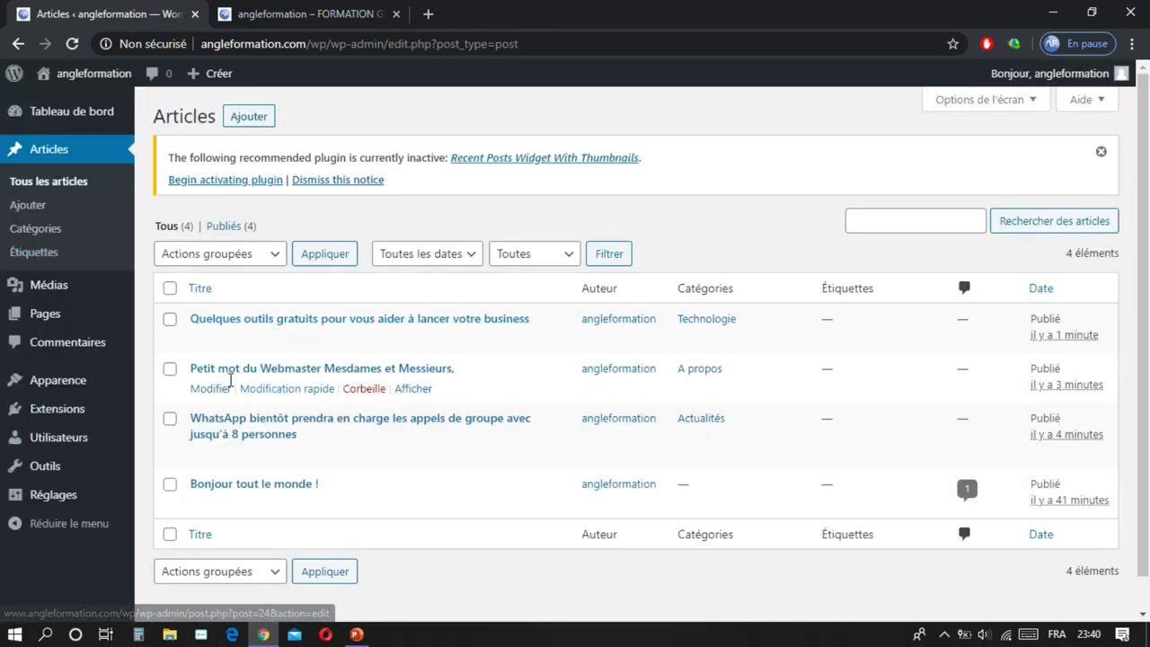
{"action": "left_click", "coordinate": [212, 390]}
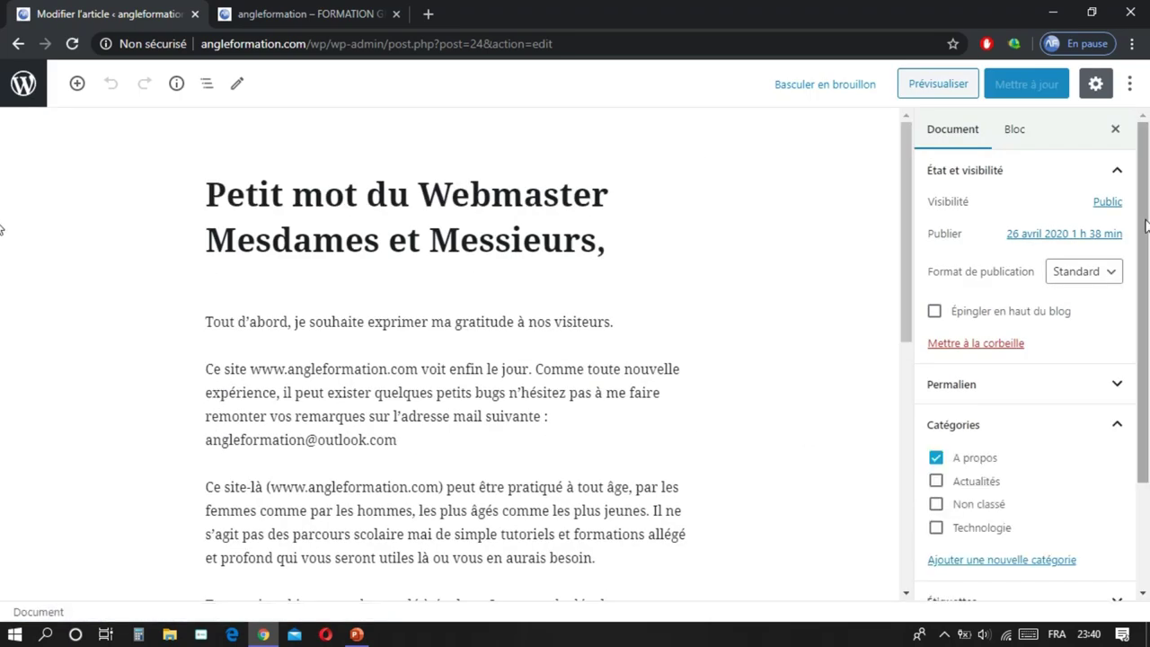
{"action": "left_click_drag", "start_coordinate": [1146, 224], "coordinate": [1146, 331]}
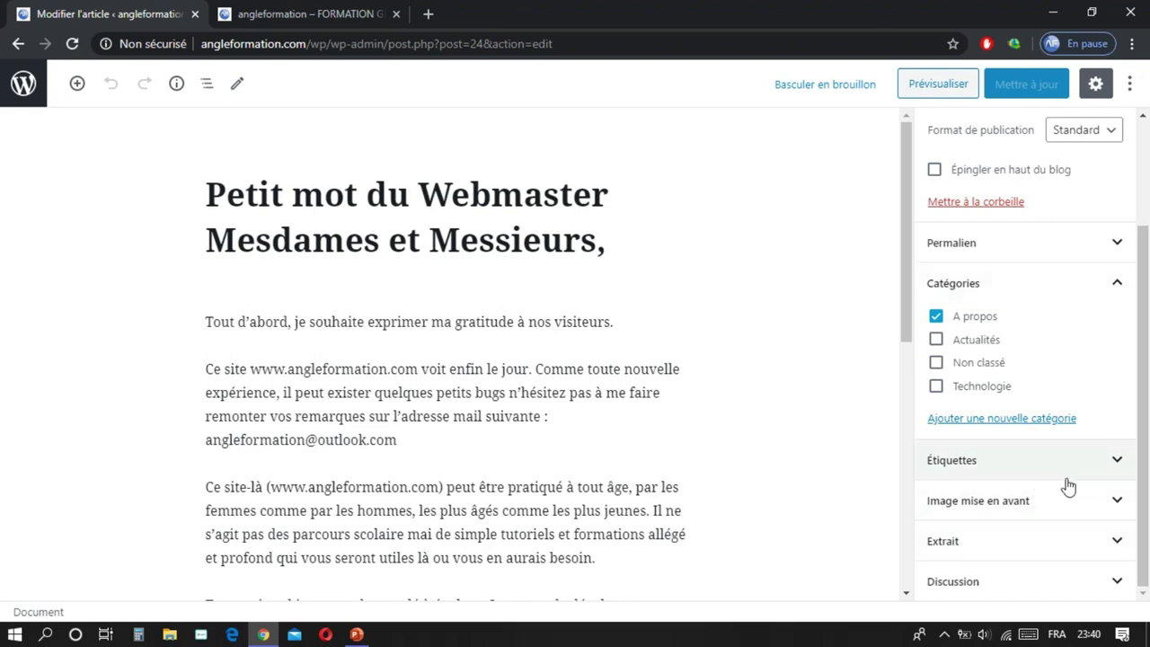
{"action": "left_click", "coordinate": [1119, 503]}
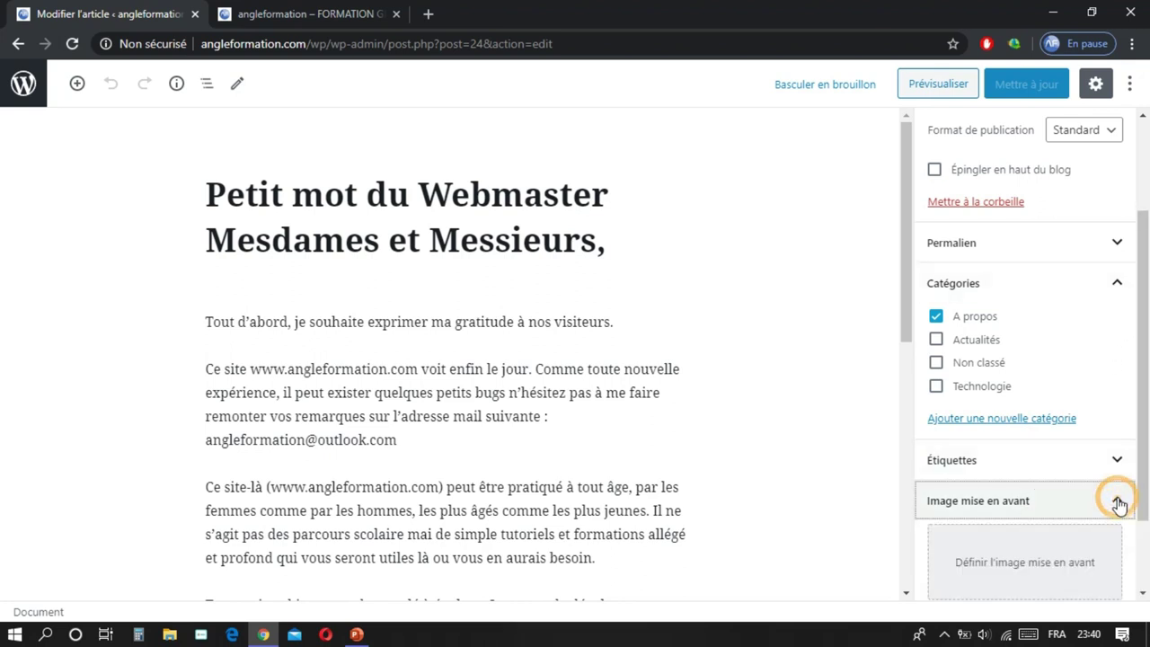
{"action": "left_click", "coordinate": [1022, 562]}
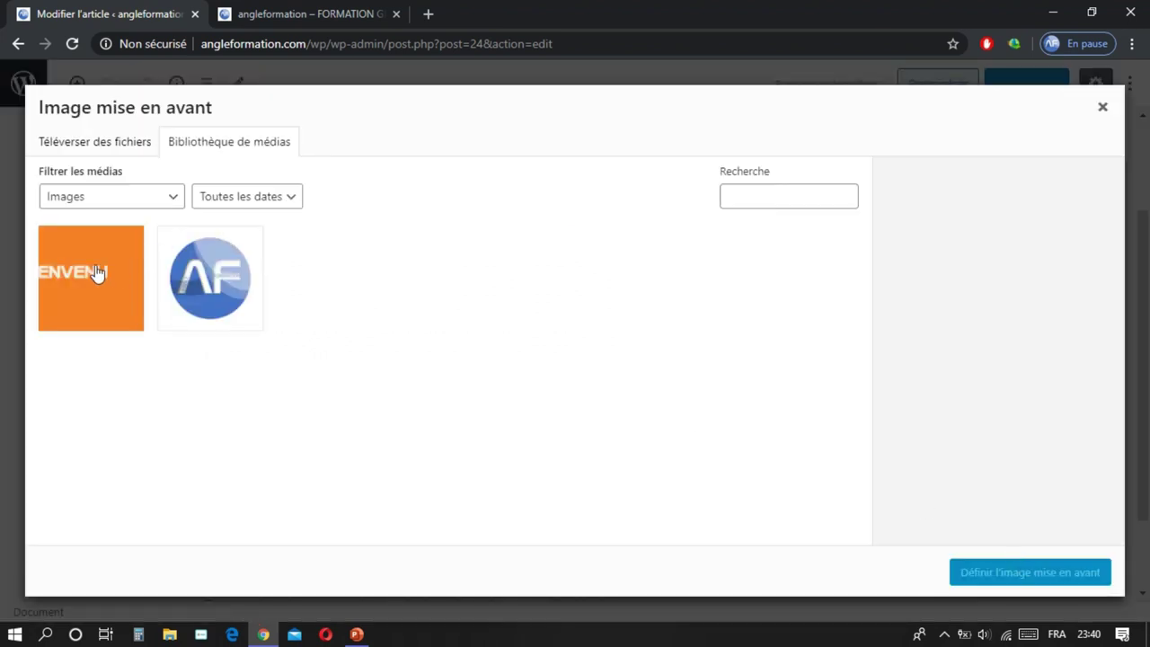
{"action": "left_click", "coordinate": [97, 274]}
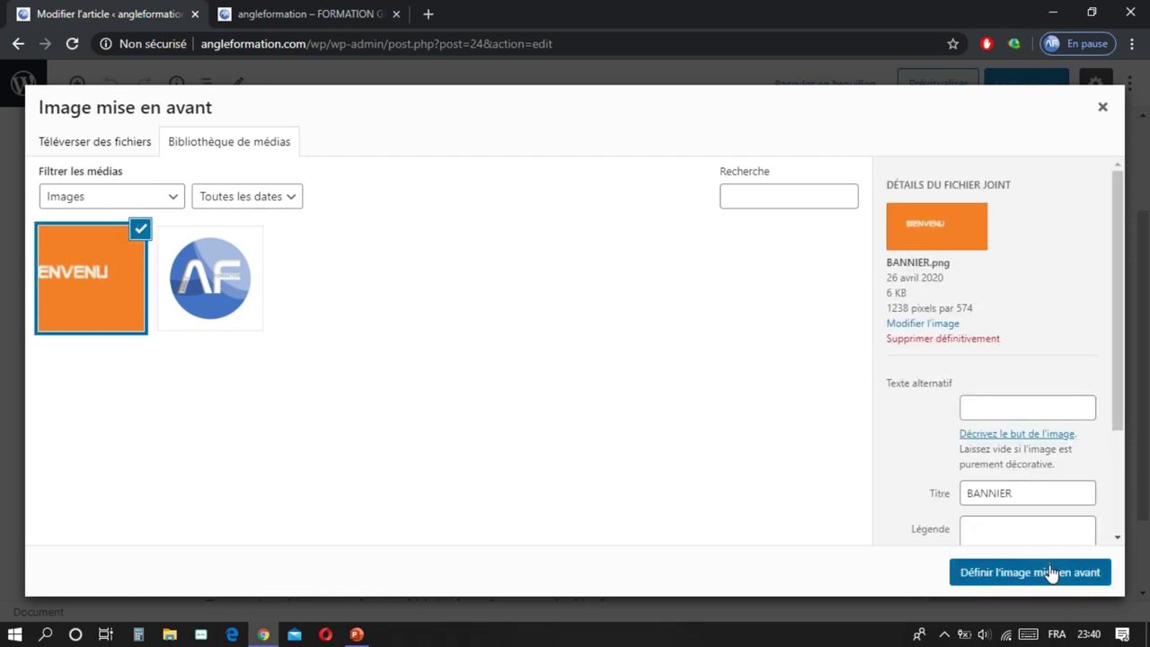
{"action": "left_click", "coordinate": [1052, 573]}
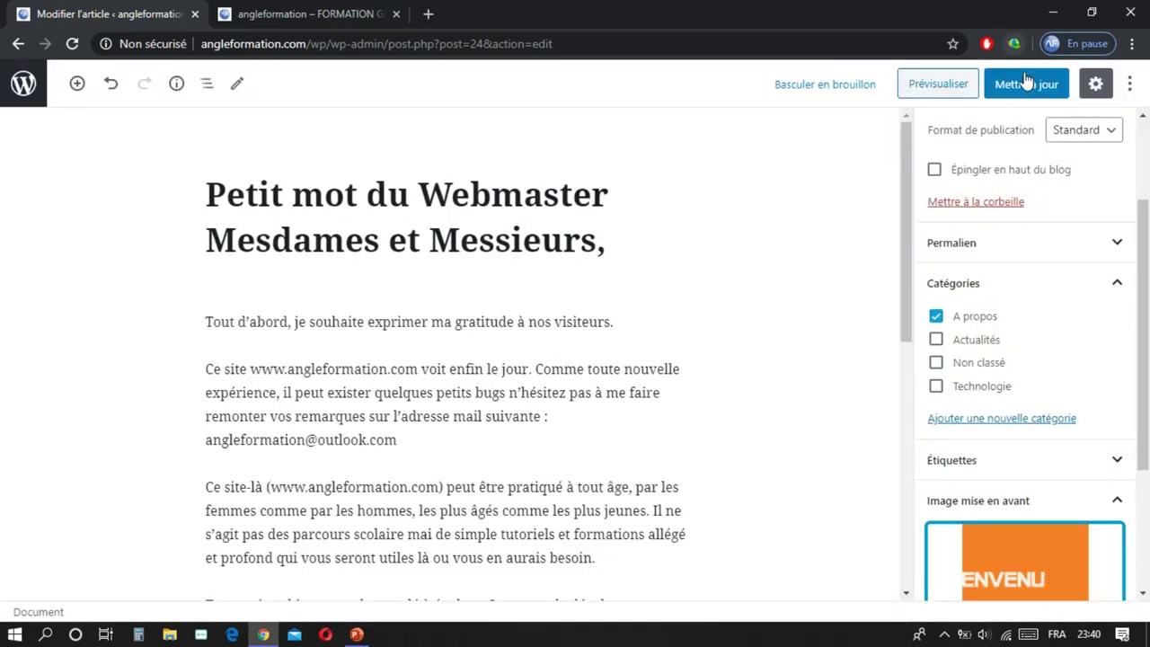
{"action": "left_click", "coordinate": [1025, 86]}
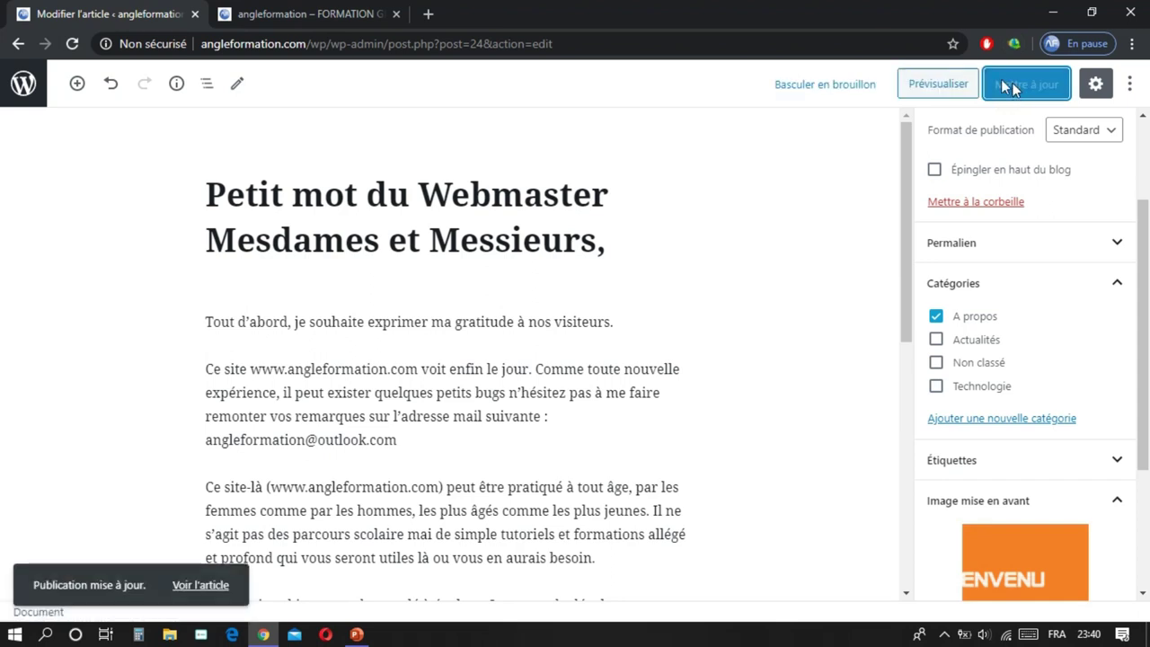
Step: Reload the site's home page and check how the "Petit mot du Webmaster" article displays in the slider
{"action": "left_click", "coordinate": [316, 12]}
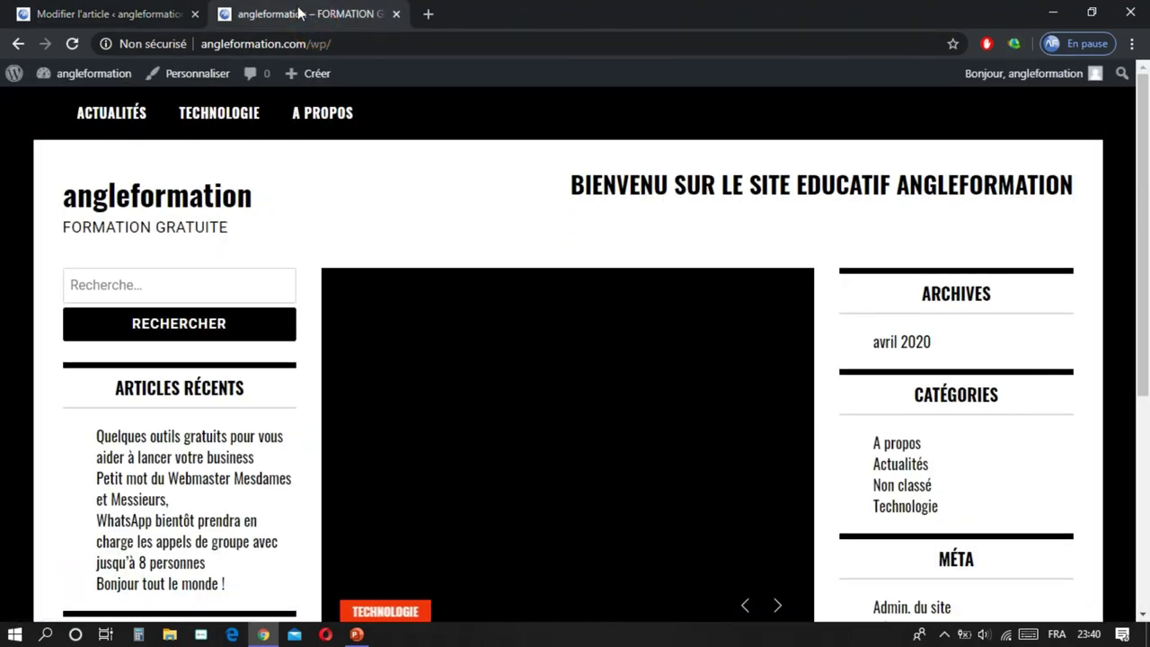
{"action": "left_click", "coordinate": [72, 43]}
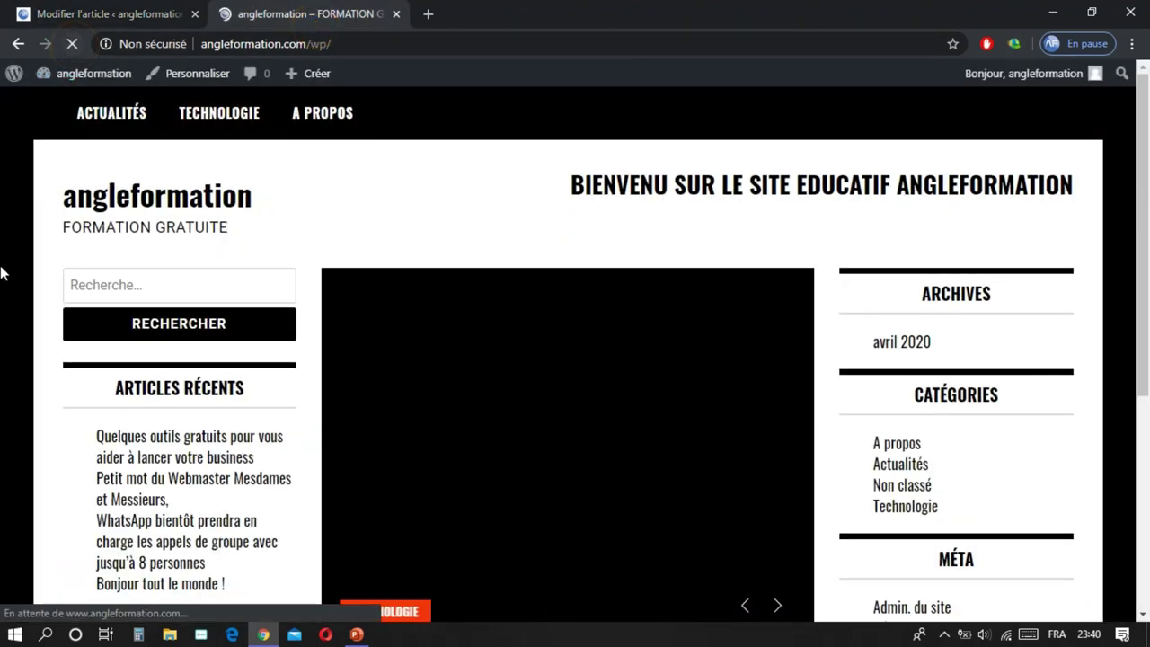
{"action": "scroll", "coordinate": [0, 274], "scroll_direction": "down", "scroll_amount": 2}
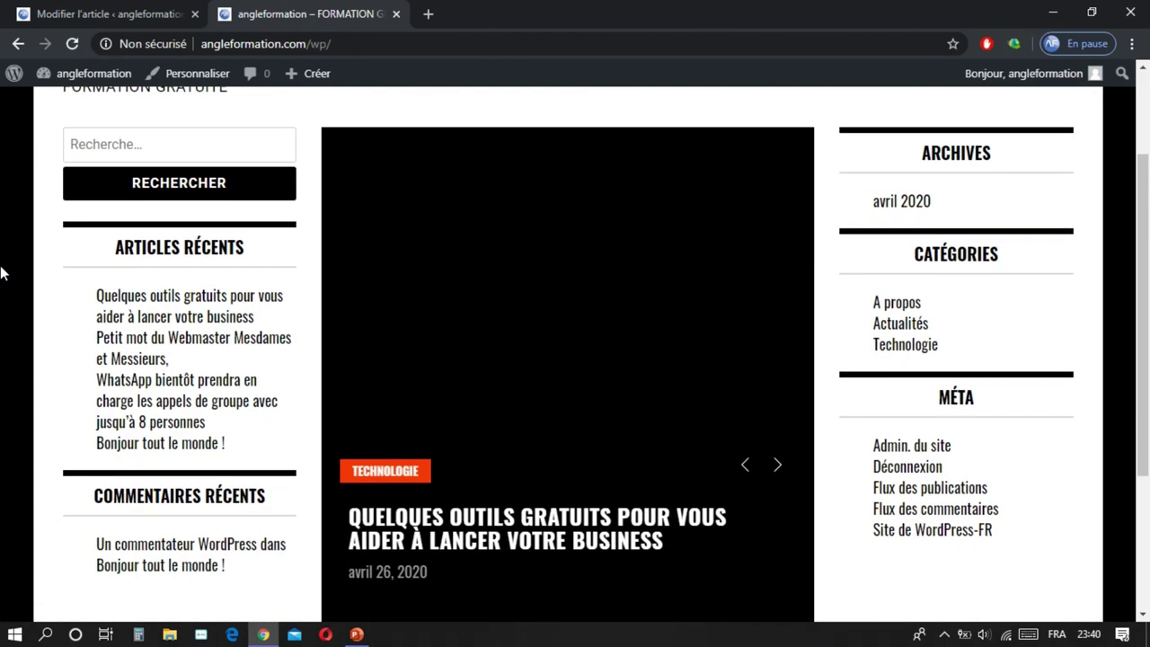
{"action": "left_click", "coordinate": [780, 464]}
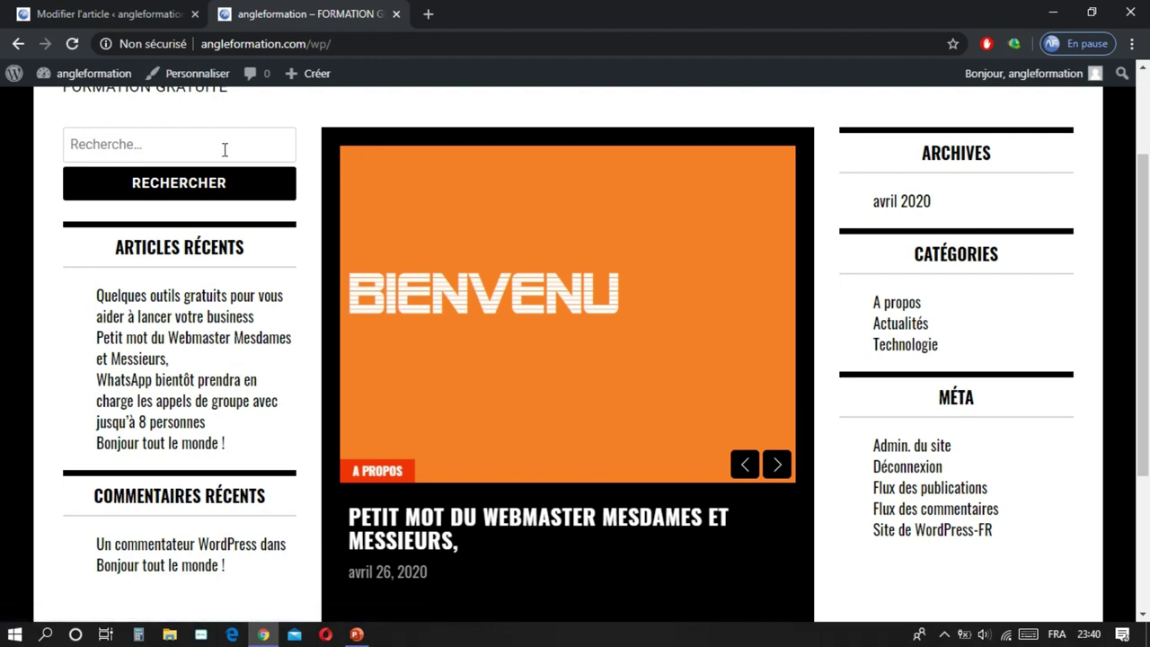
Step: Browse the site's Actualités, Technologie and A propos category pages to check how their articles display
{"action": "scroll", "coordinate": [224, 149], "scroll_direction": "up", "scroll_amount": 3}
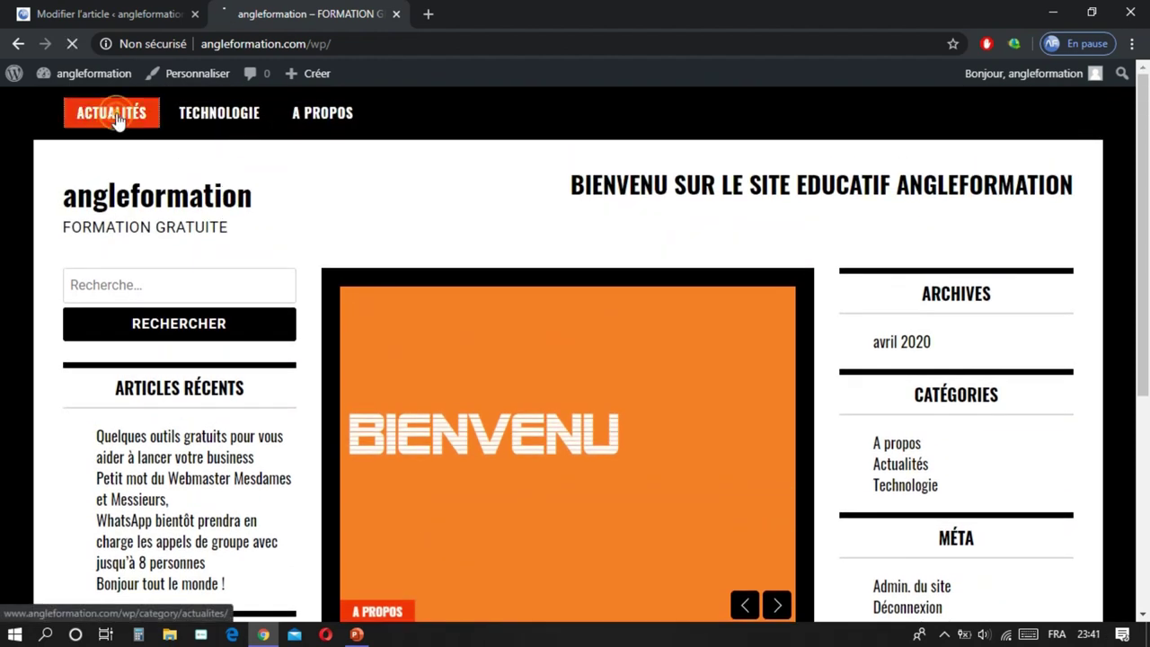
{"action": "left_click", "coordinate": [117, 121]}
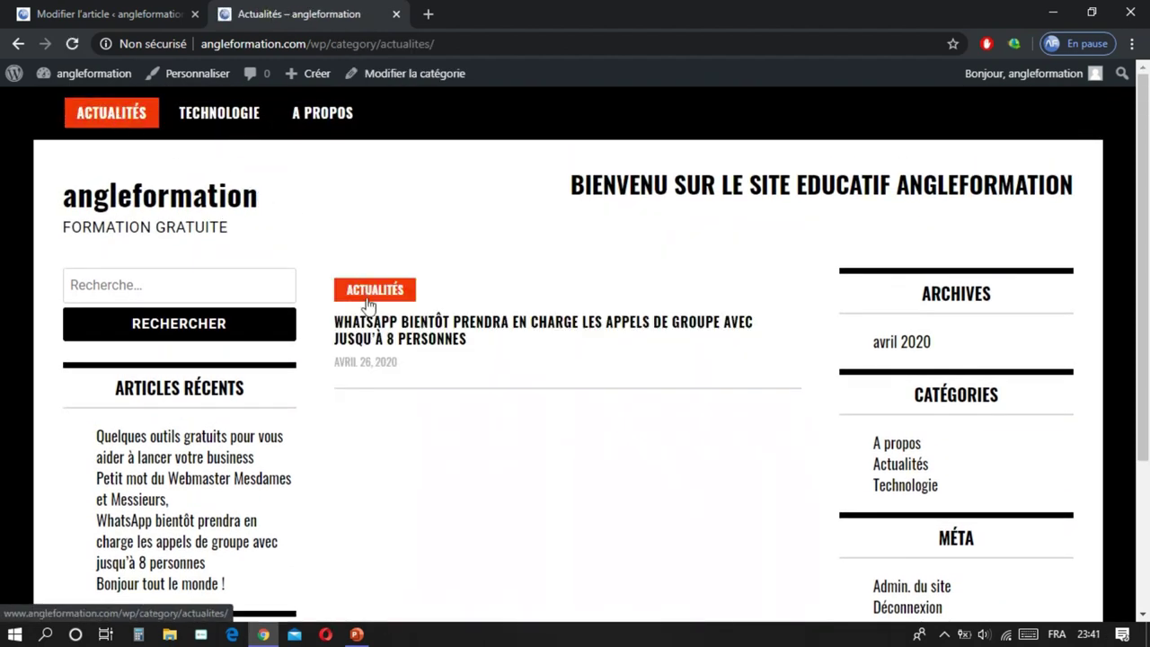
{"action": "left_click", "coordinate": [225, 132]}
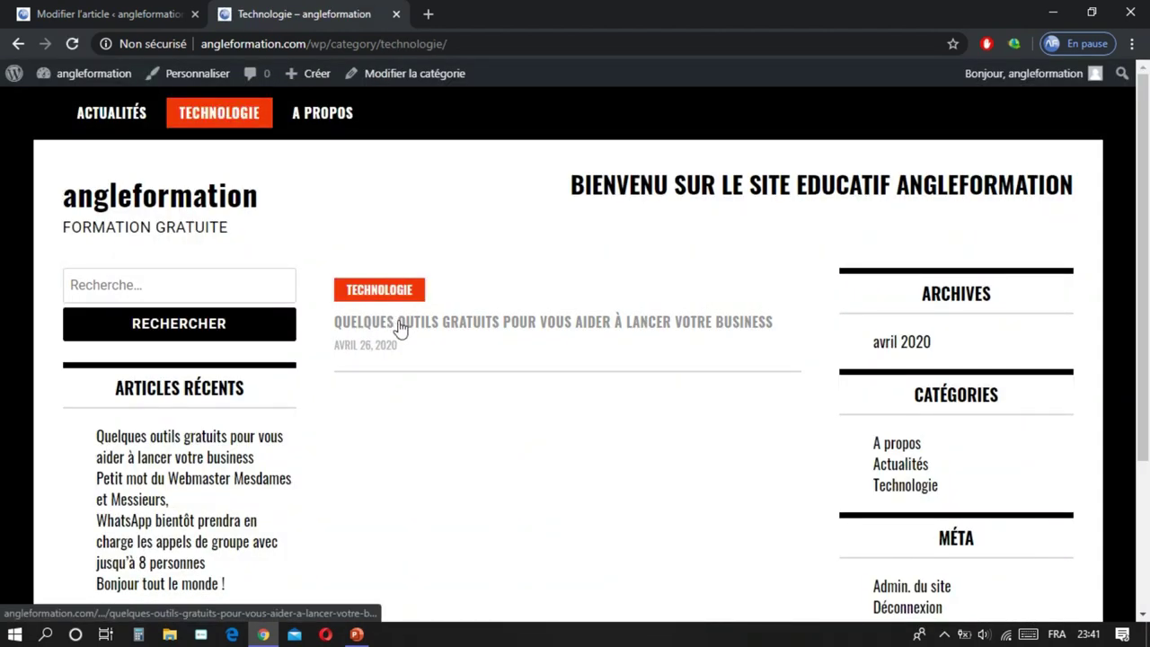
{"action": "left_click", "coordinate": [306, 113]}
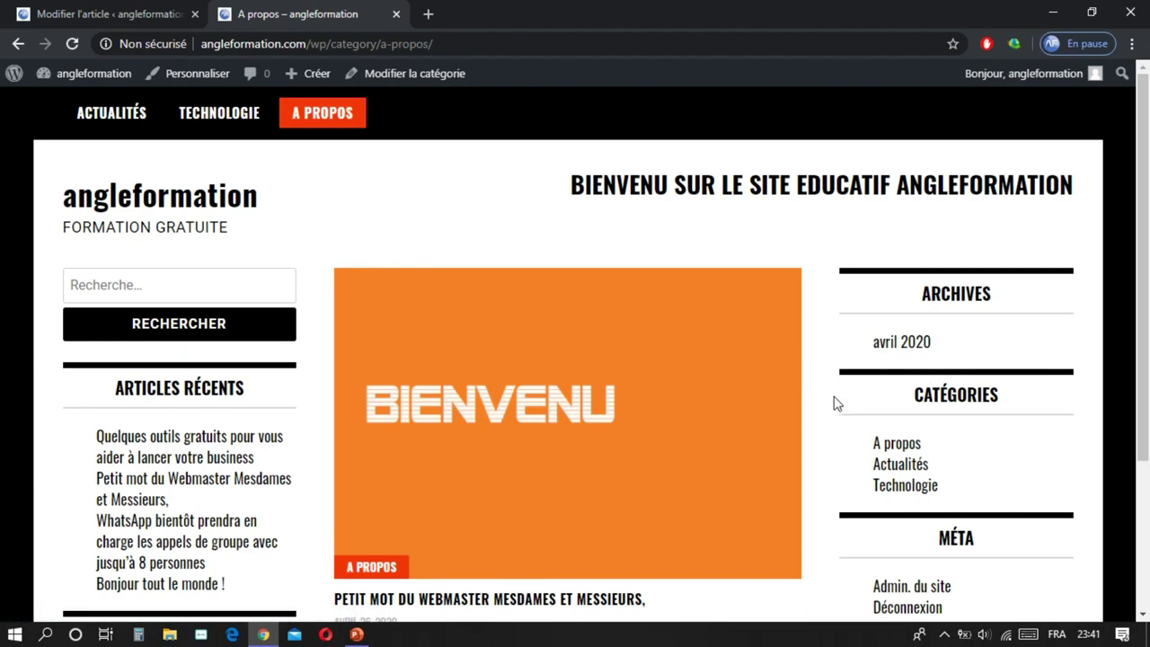
{"action": "scroll", "coordinate": [636, 419], "scroll_direction": "down", "scroll_amount": 3}
{"action": "scroll", "coordinate": [636, 419], "scroll_direction": "up", "scroll_amount": 3}
Step: Return to the WordPress administration and create a new page titled "contactez nous"
{"action": "left_click", "coordinate": [110, 16]}
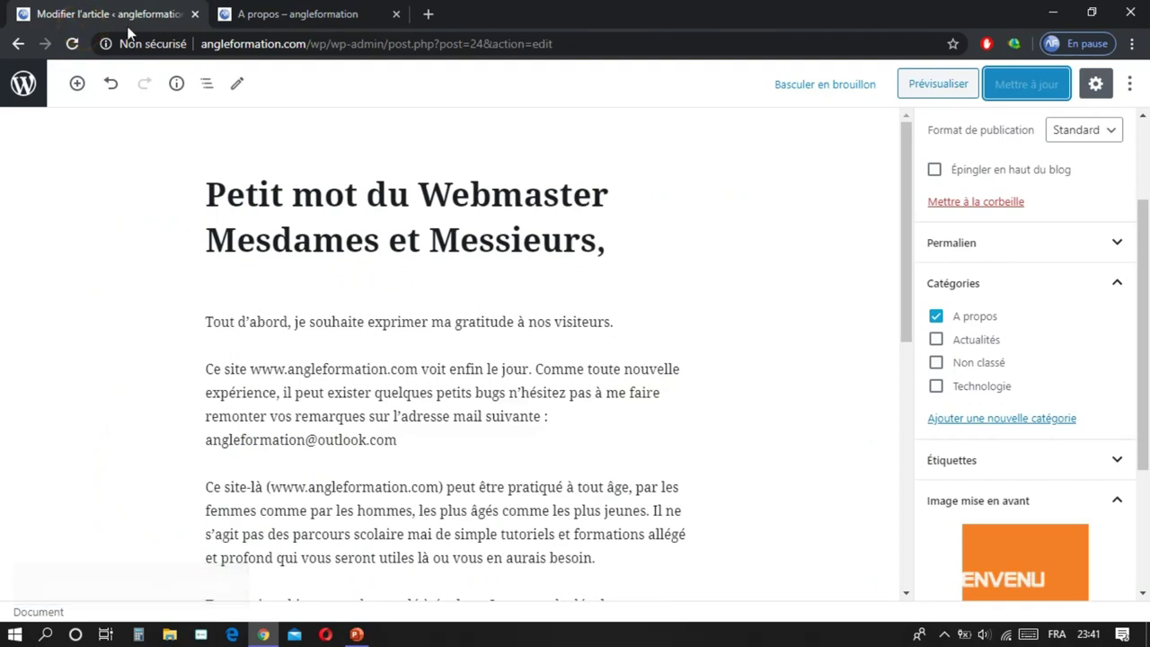
{"action": "left_click", "coordinate": [22, 85]}
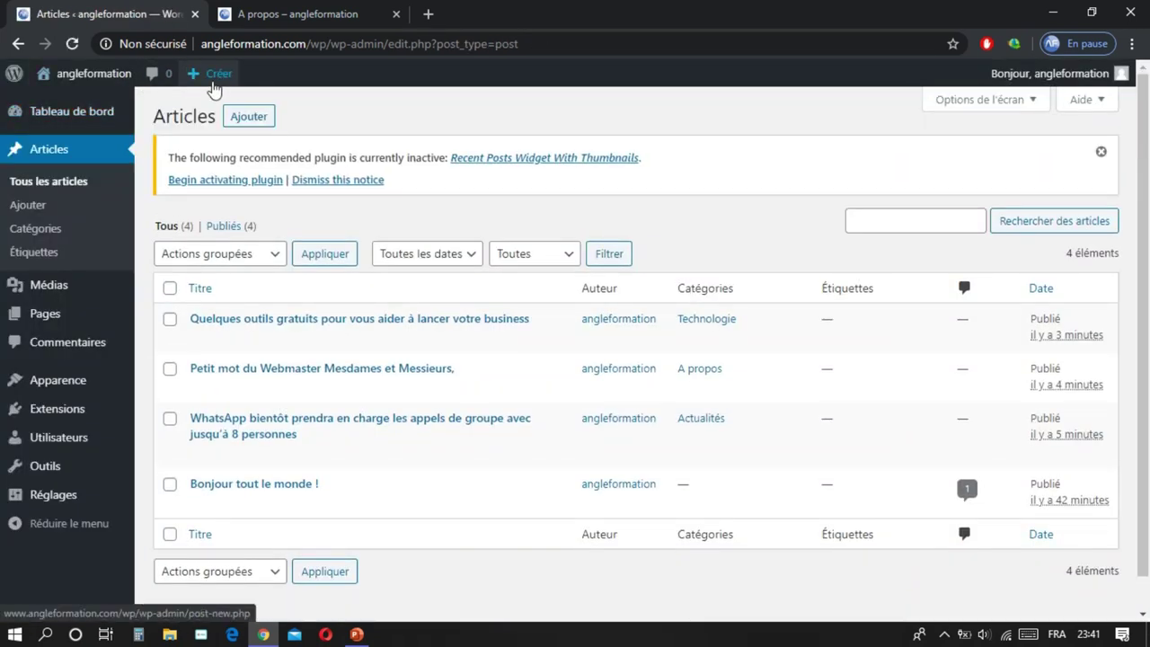
{"action": "mouse_move", "coordinate": [214, 86]}
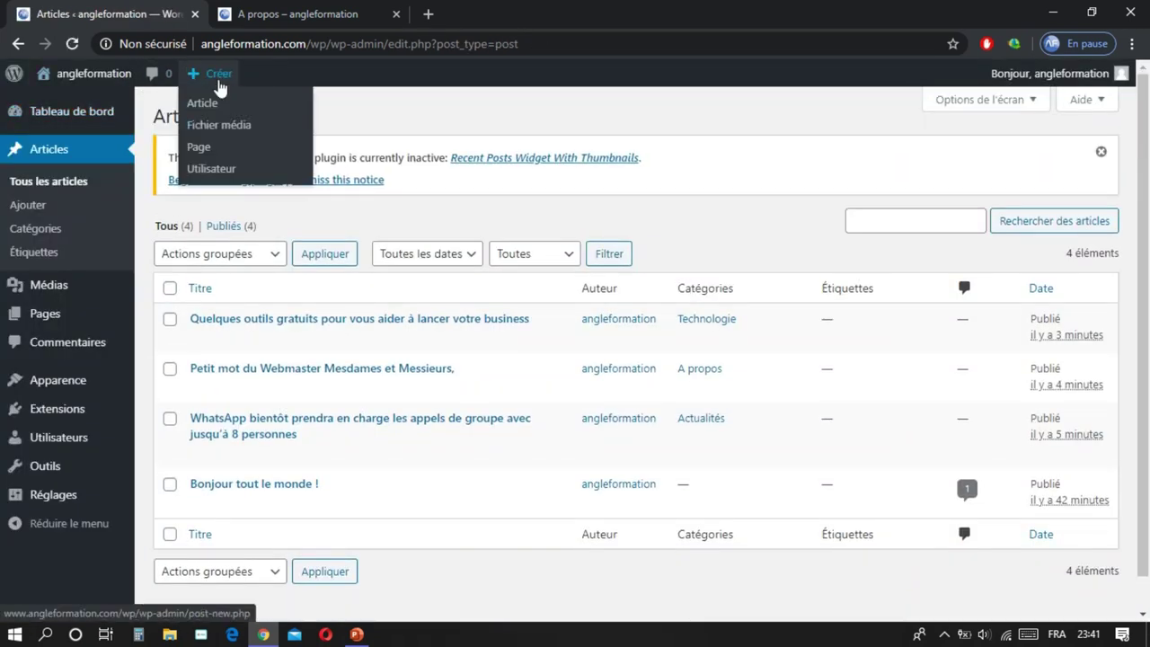
{"action": "left_click", "coordinate": [212, 151]}
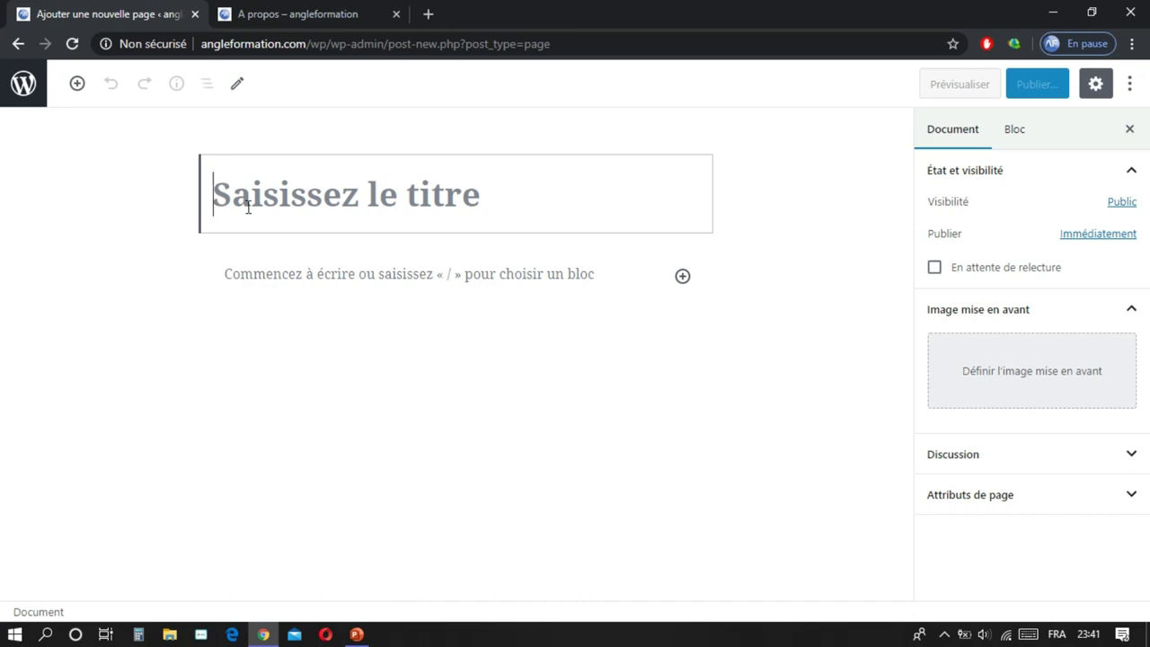
{"action": "type", "text": "cont"}
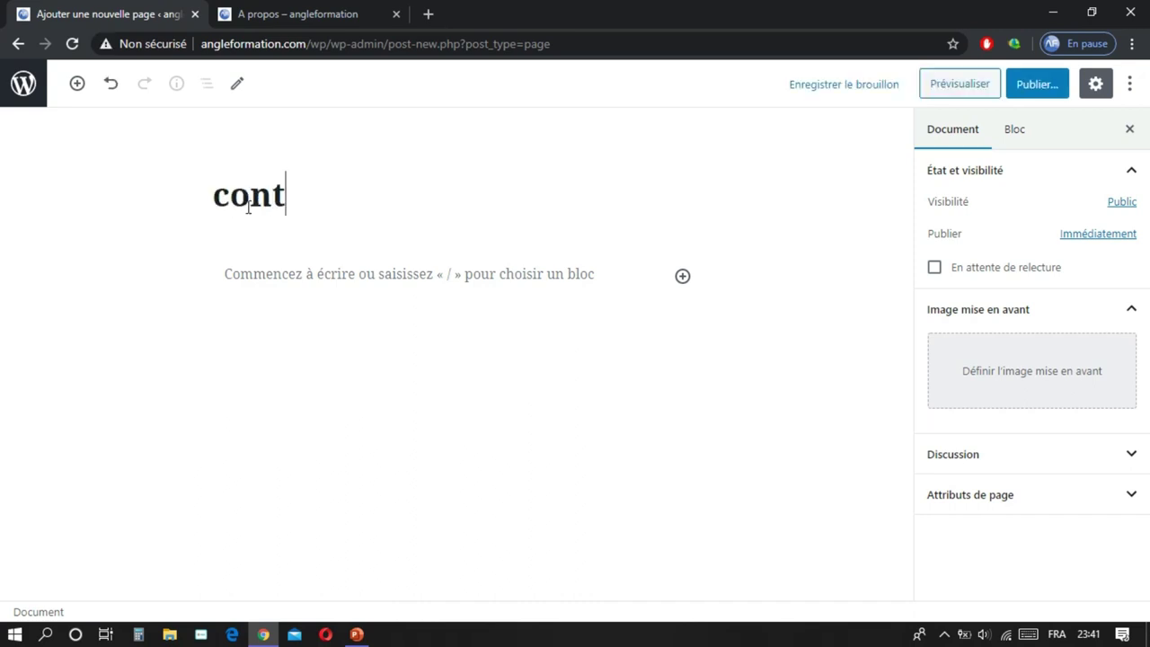
{"action": "type", "text": "actez "}
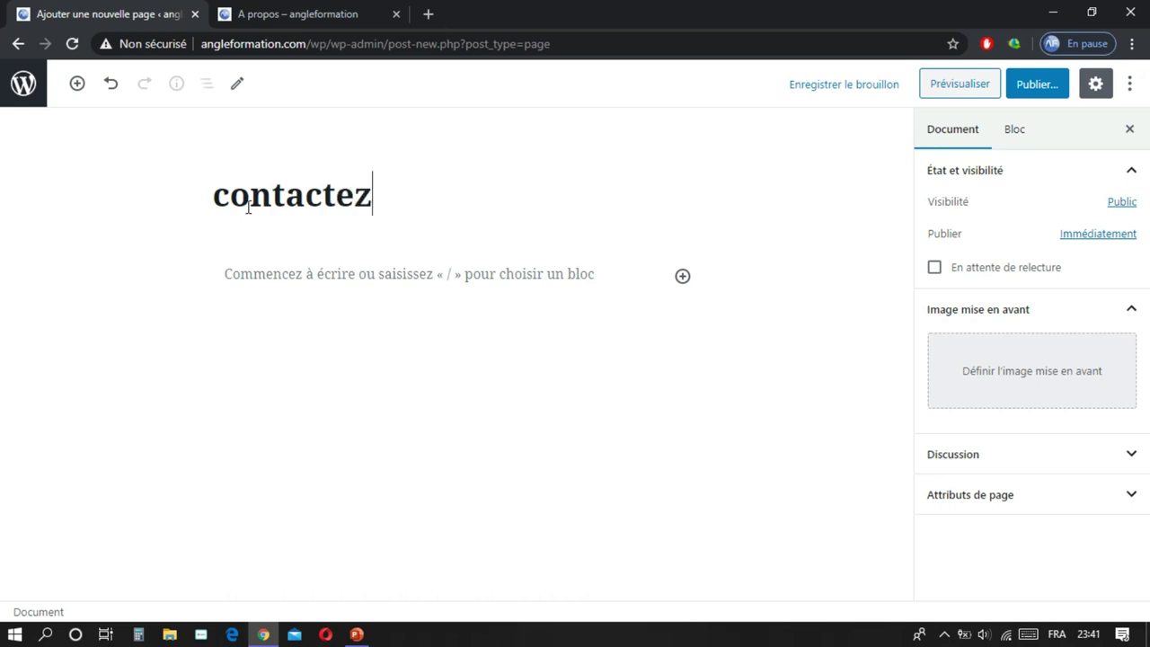
{"action": "type", "text": "nous"}
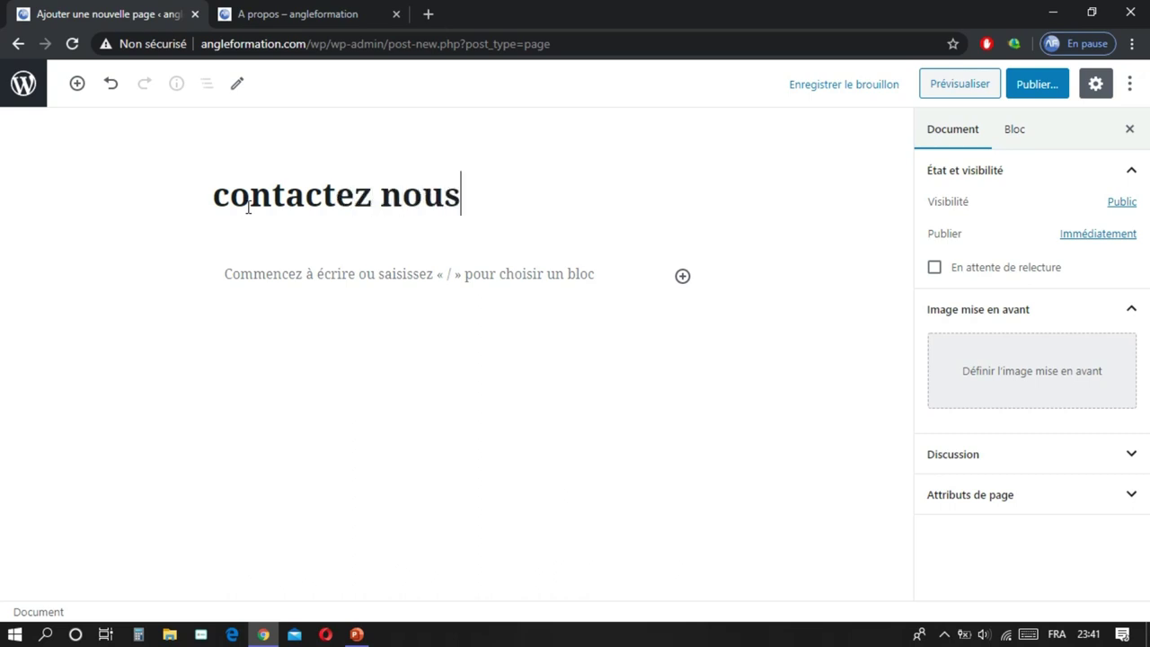
Step: Add an HTML personnalisé block from the Mise en forme category to the "contactez nous" page
{"action": "left_click", "coordinate": [683, 277]}
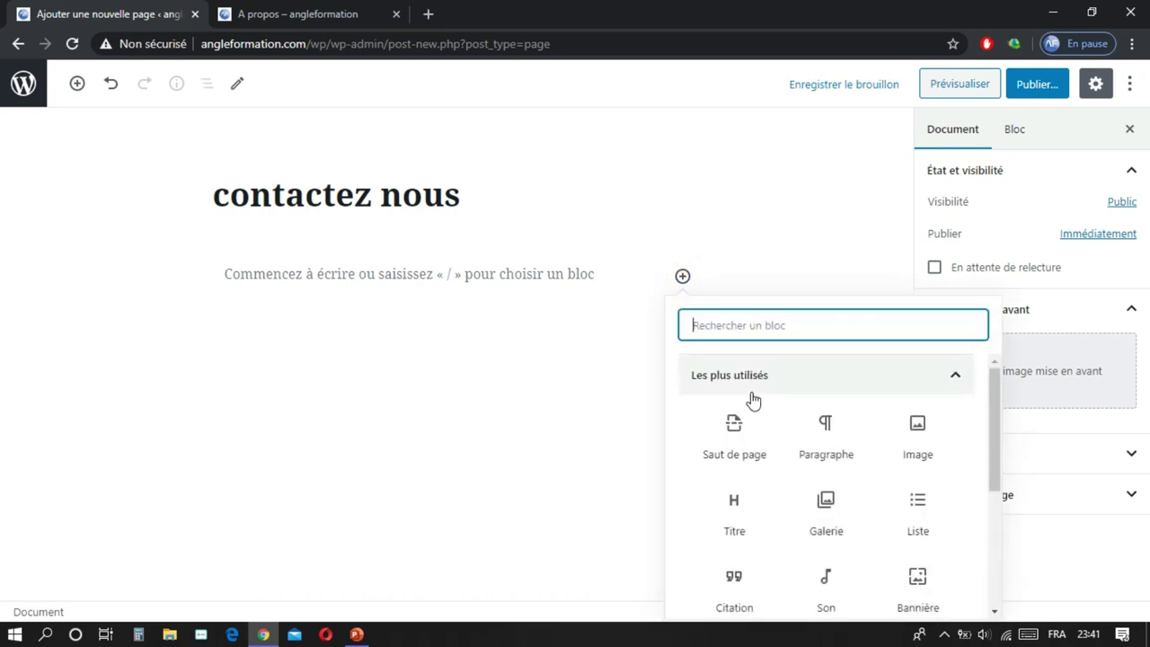
{"action": "scroll", "coordinate": [753, 400], "scroll_direction": "down", "scroll_amount": 3}
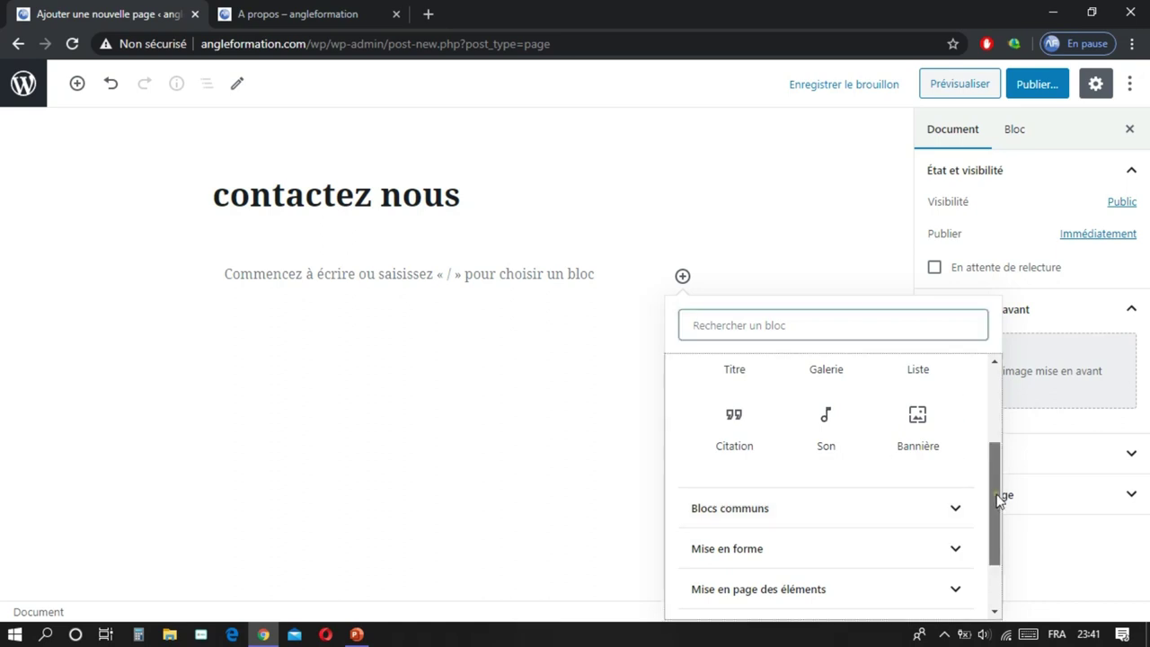
{"action": "left_click_drag", "start_coordinate": [998, 500], "coordinate": [1014, 554]}
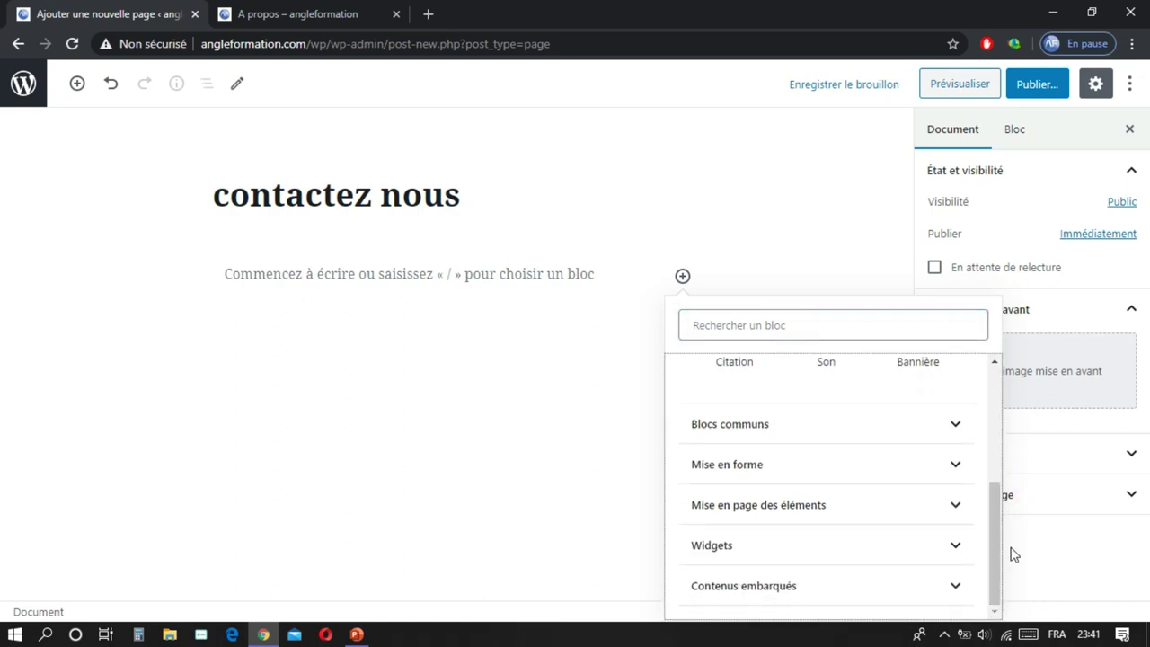
{"action": "left_click", "coordinate": [961, 509]}
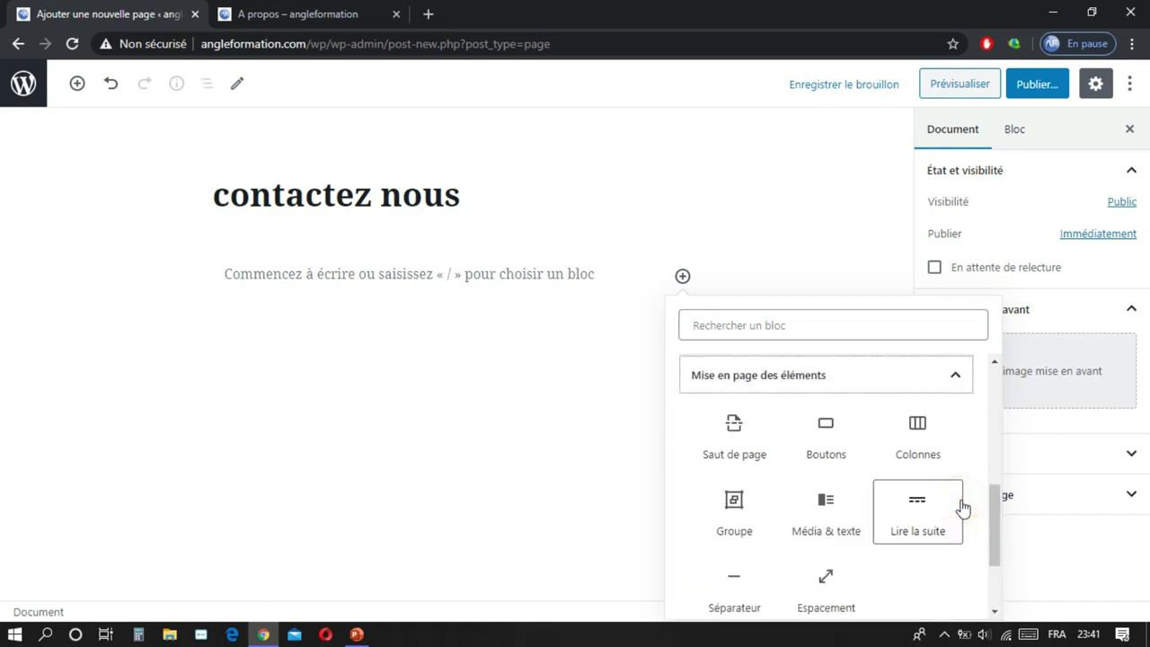
{"action": "scroll", "coordinate": [858, 509], "scroll_direction": "down", "scroll_amount": 2}
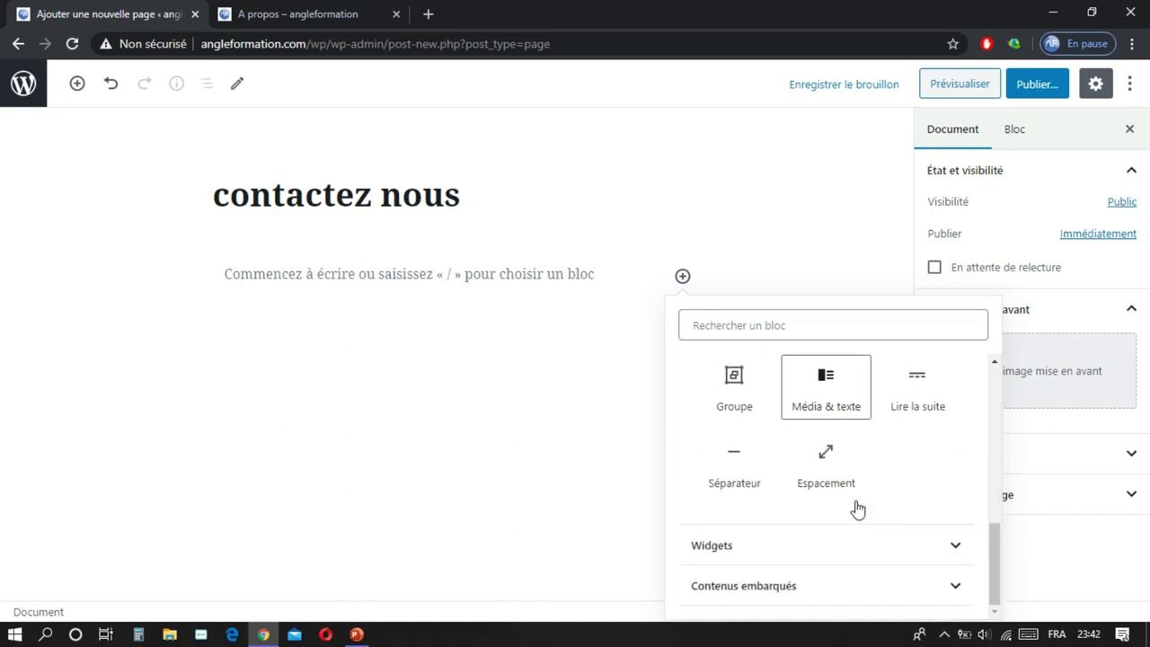
{"action": "scroll", "coordinate": [899, 495], "scroll_direction": "up", "scroll_amount": 4}
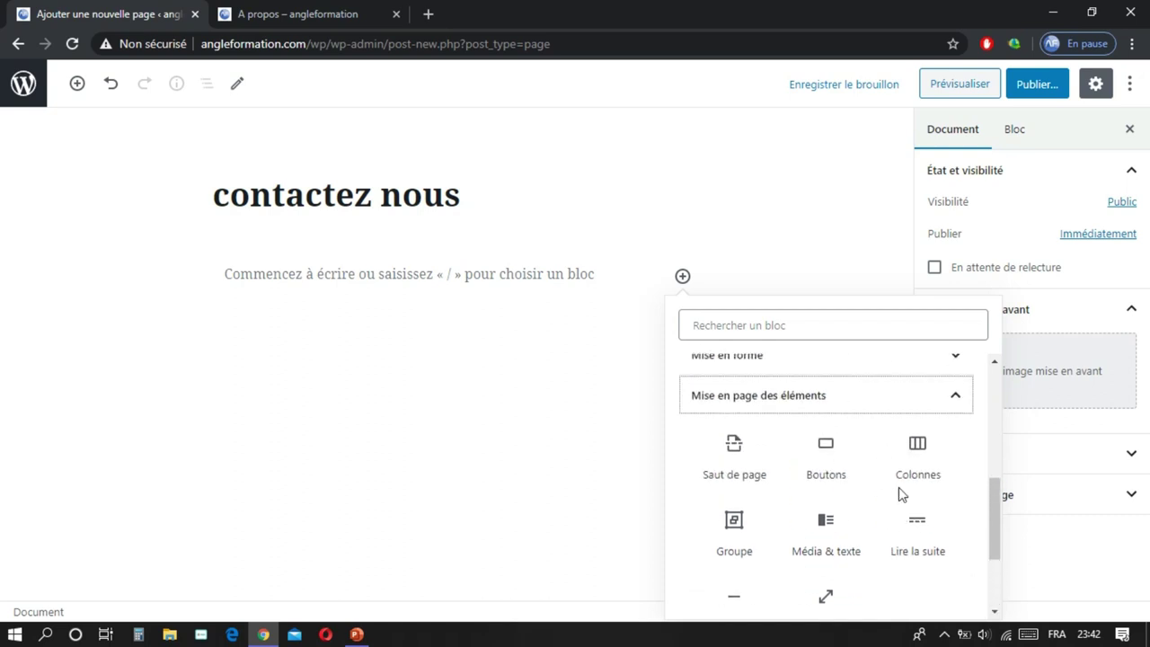
{"action": "scroll", "coordinate": [925, 485], "scroll_direction": "up", "scroll_amount": 1}
{"action": "left_click", "coordinate": [955, 490]}
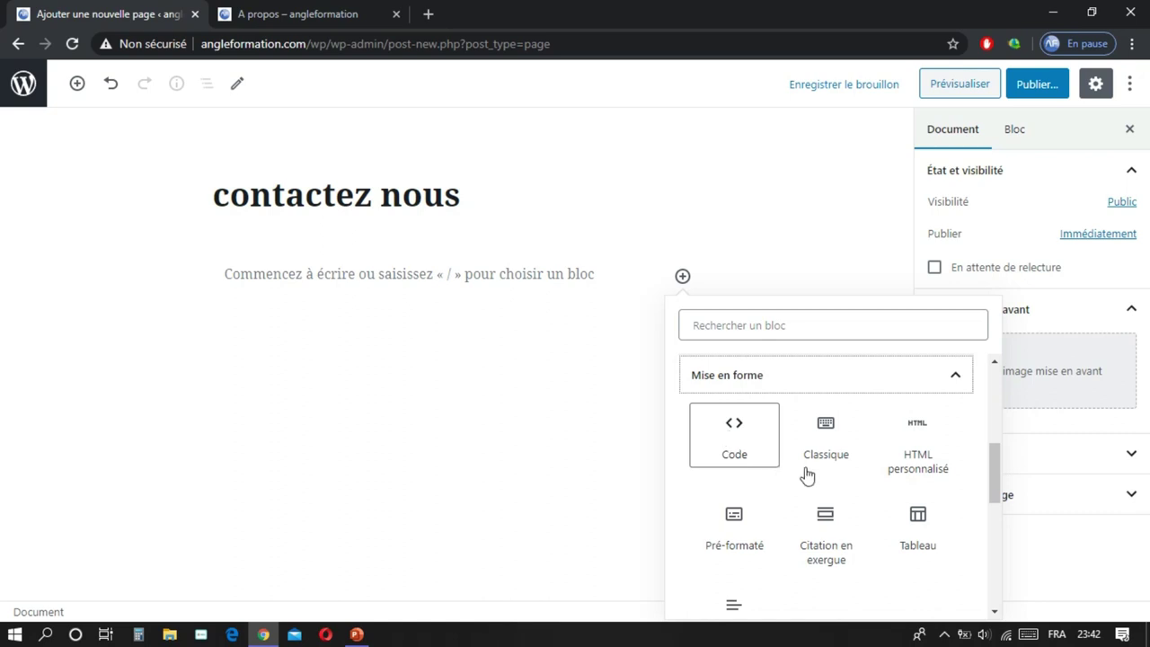
{"action": "scroll", "coordinate": [807, 477], "scroll_direction": "down", "scroll_amount": 1}
{"action": "left_click", "coordinate": [926, 411]}
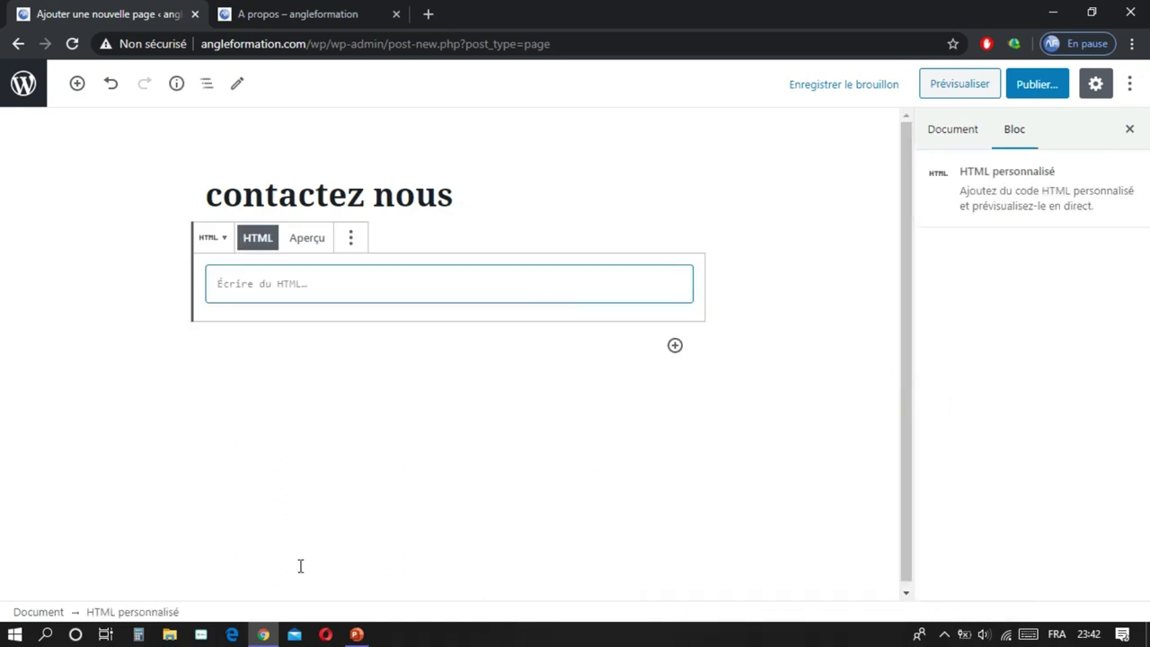
Step: Switch to PowerPoint and move the contact form code's text box on slide 5 down so it starts level with "Contactez nous"
{"action": "left_click", "coordinate": [358, 634]}
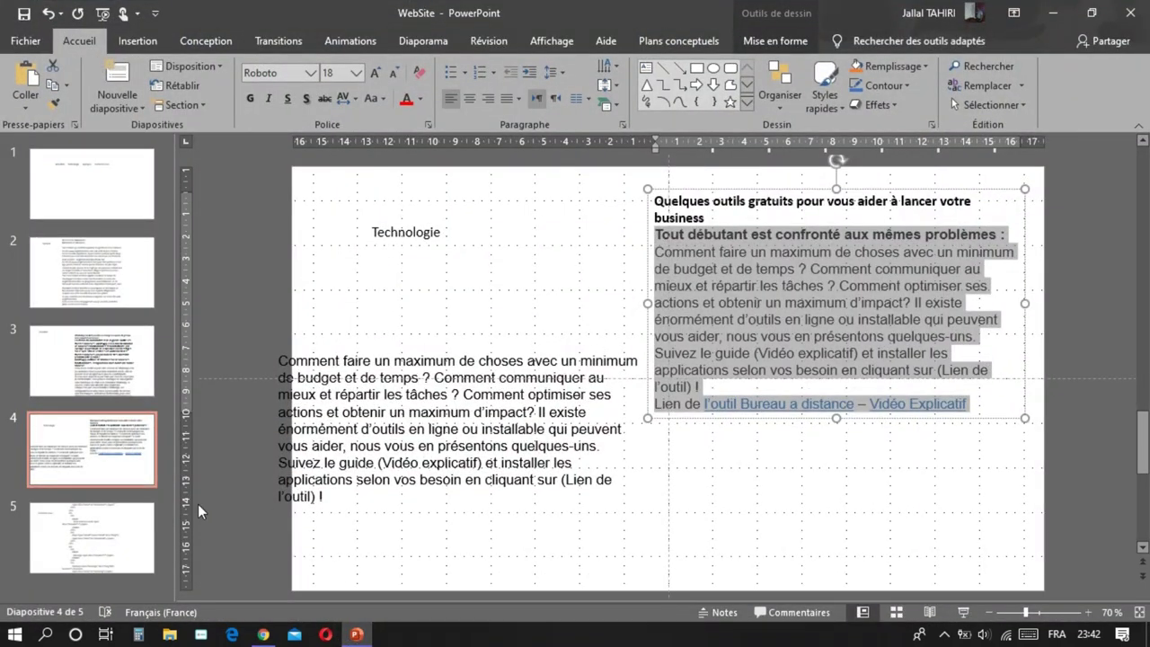
{"action": "left_click", "coordinate": [112, 530]}
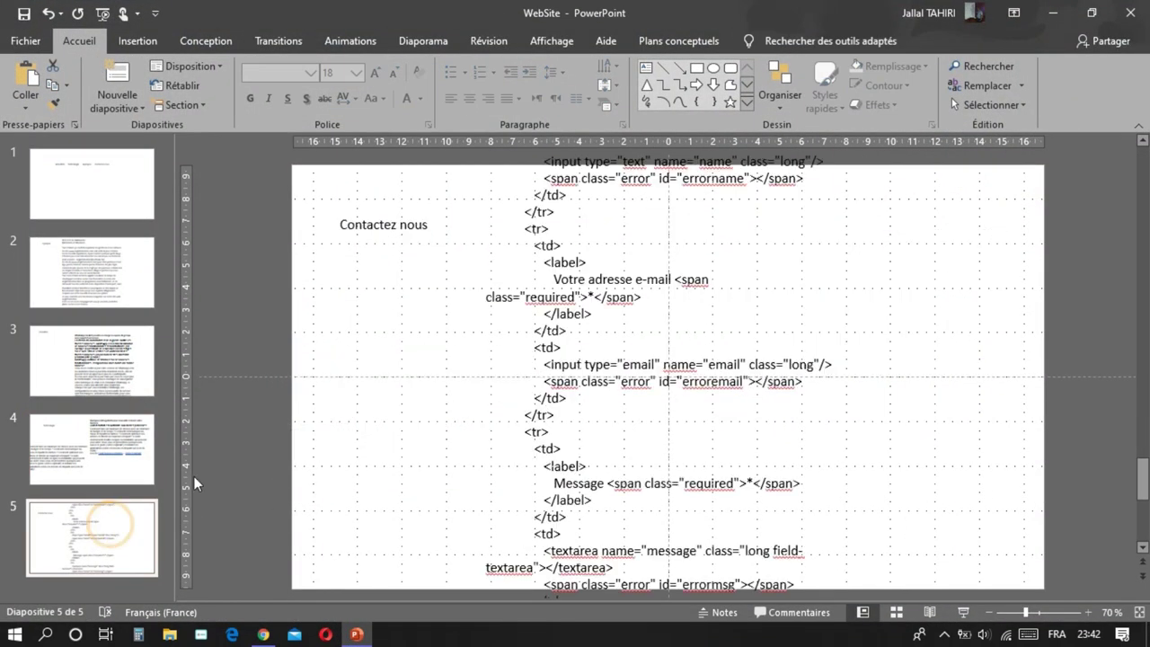
{"action": "left_click", "coordinate": [547, 293]}
{"action": "scroll", "coordinate": [547, 293], "scroll_direction": "up", "scroll_amount": 4}
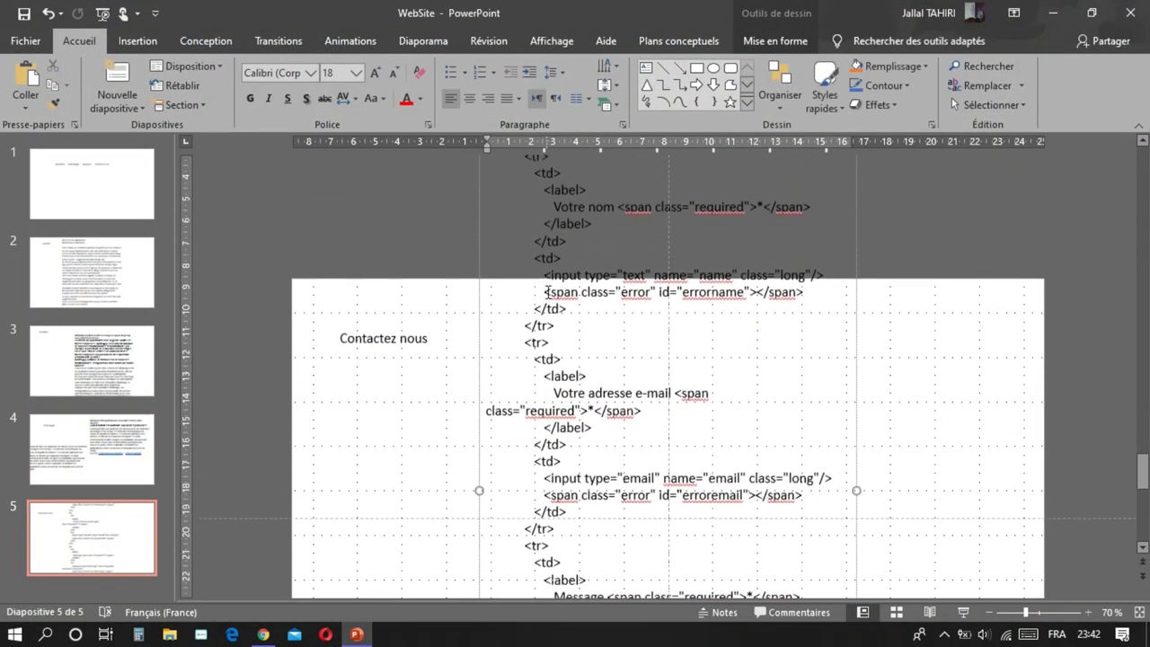
{"action": "scroll", "coordinate": [547, 293], "scroll_direction": "up", "scroll_amount": 10}
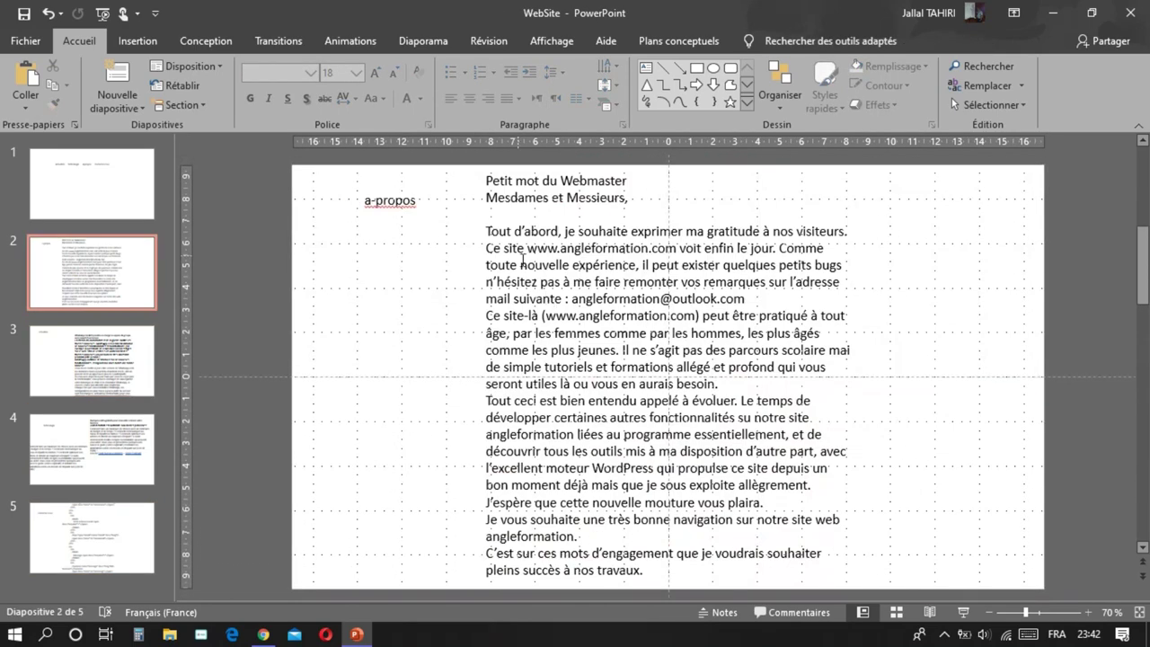
{"action": "left_click", "coordinate": [103, 540]}
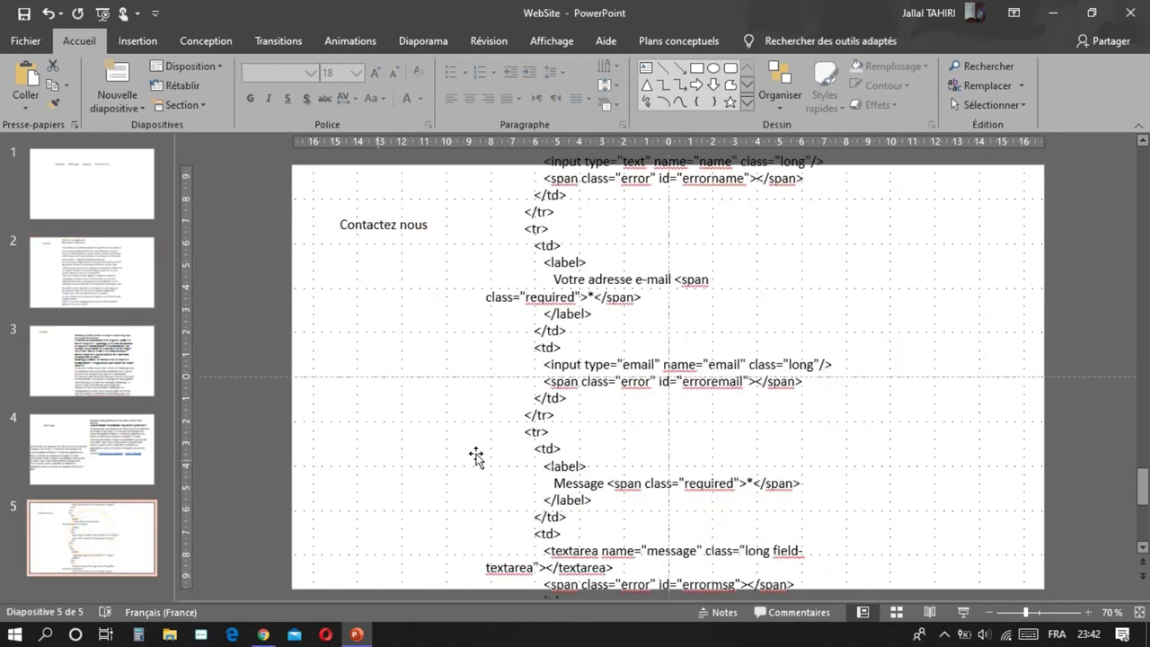
{"action": "left_click", "coordinate": [479, 324]}
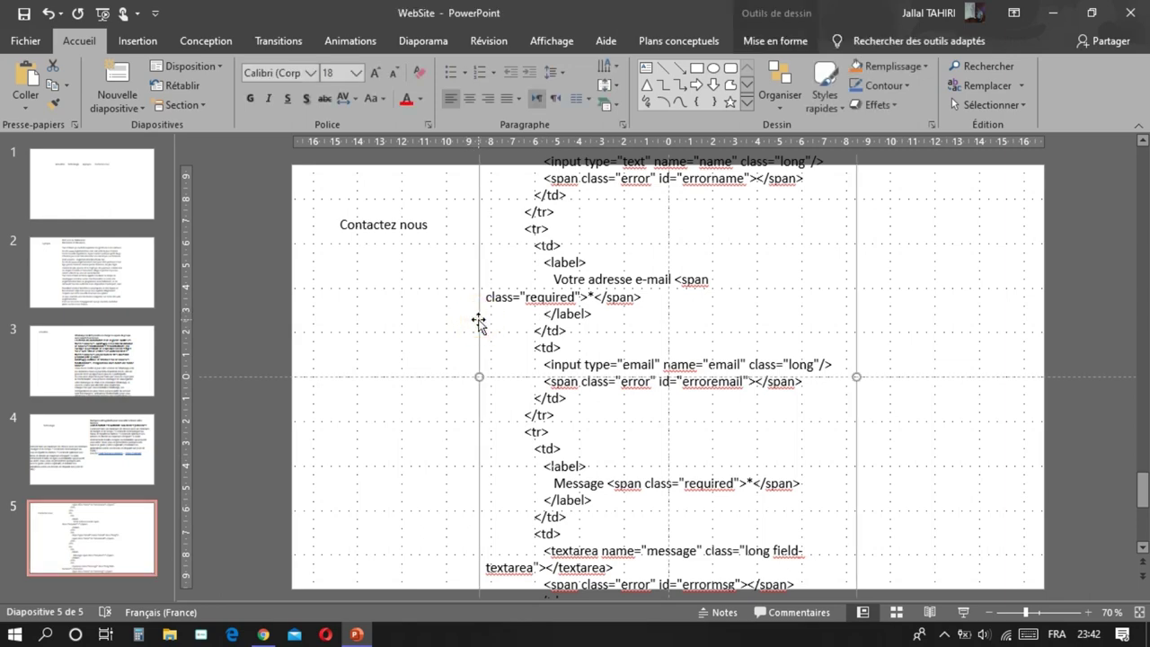
{"action": "left_click_drag", "start_coordinate": [479, 324], "coordinate": [462, 560]}
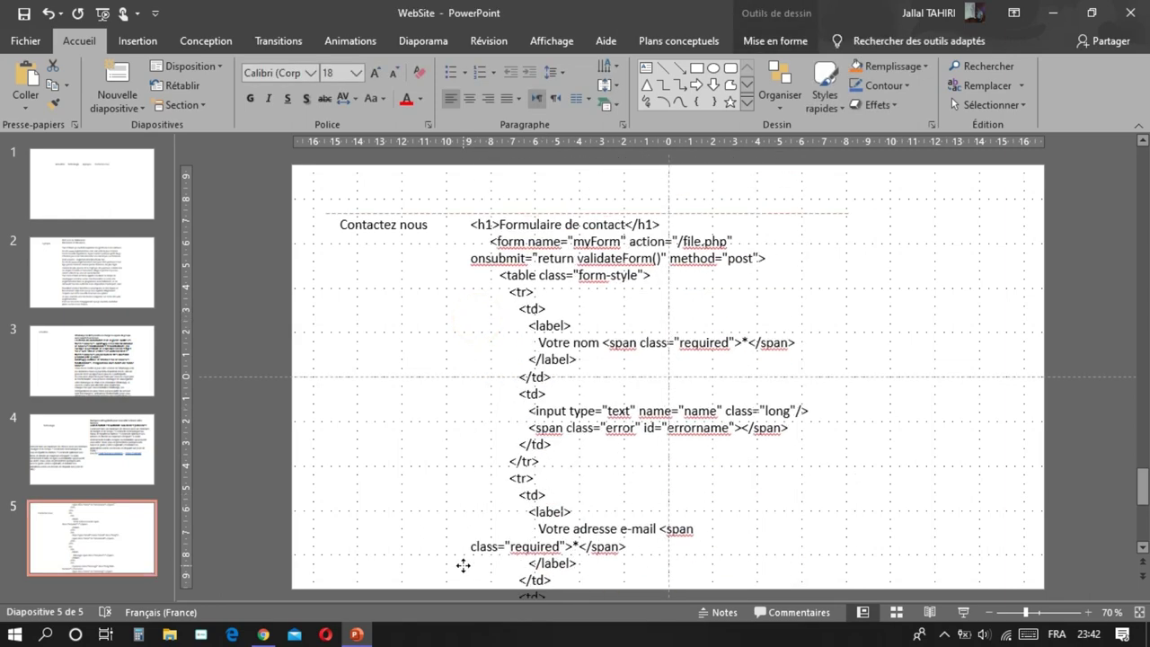
Step: Copy the complete contact form HTML from slide 5 and paste it into the page's HTML personnalisé block in Chrome
{"action": "left_click", "coordinate": [530, 254]}
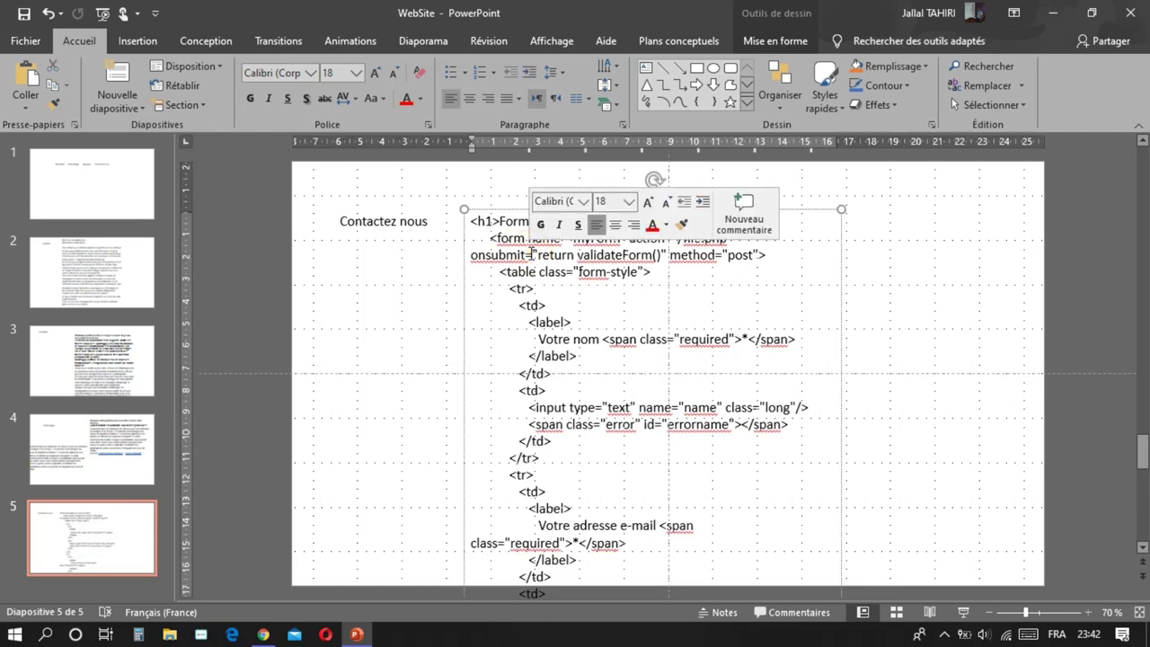
{"action": "key", "text": "ctrl+a"}
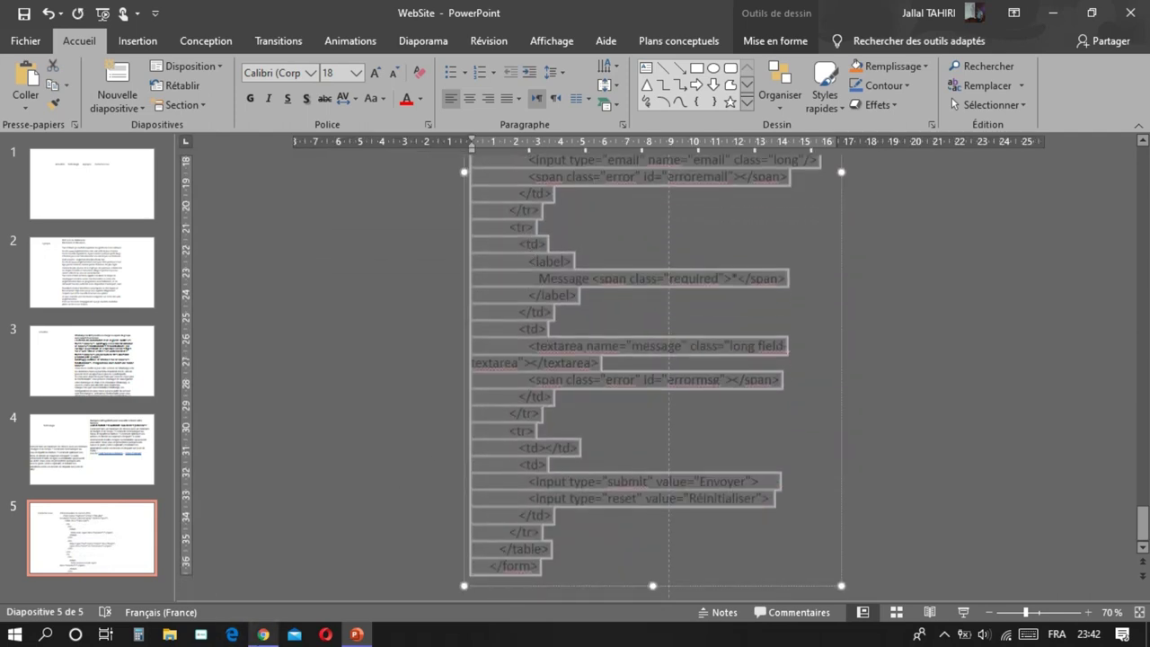
{"action": "left_click", "coordinate": [263, 635]}
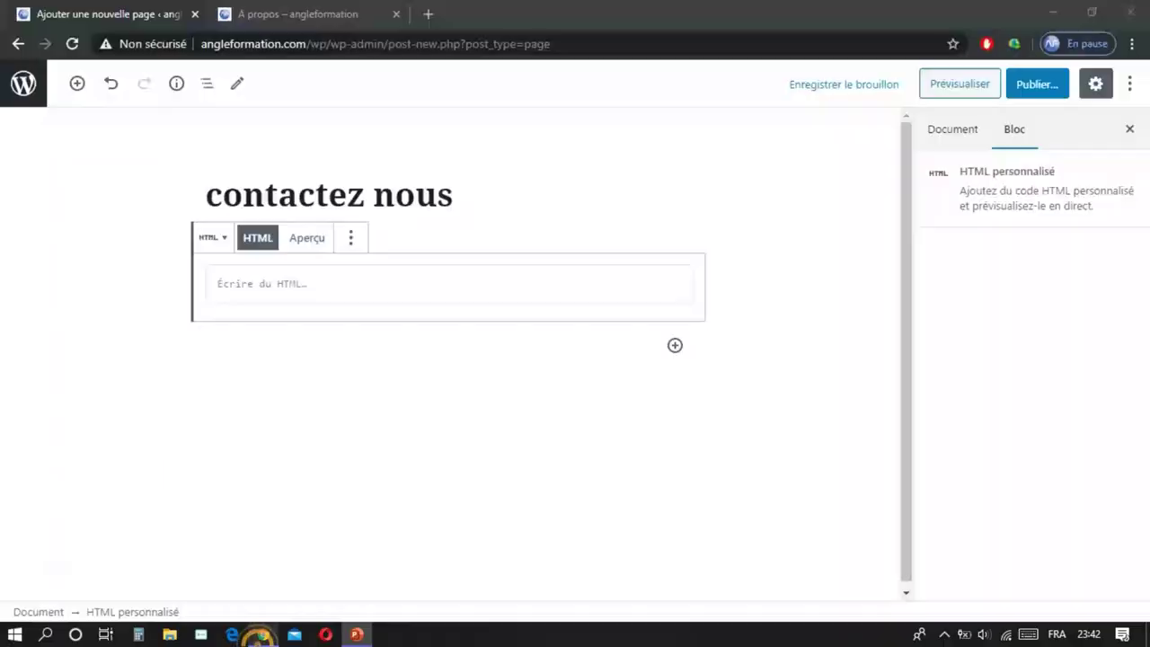
{"action": "right_click", "coordinate": [287, 285]}
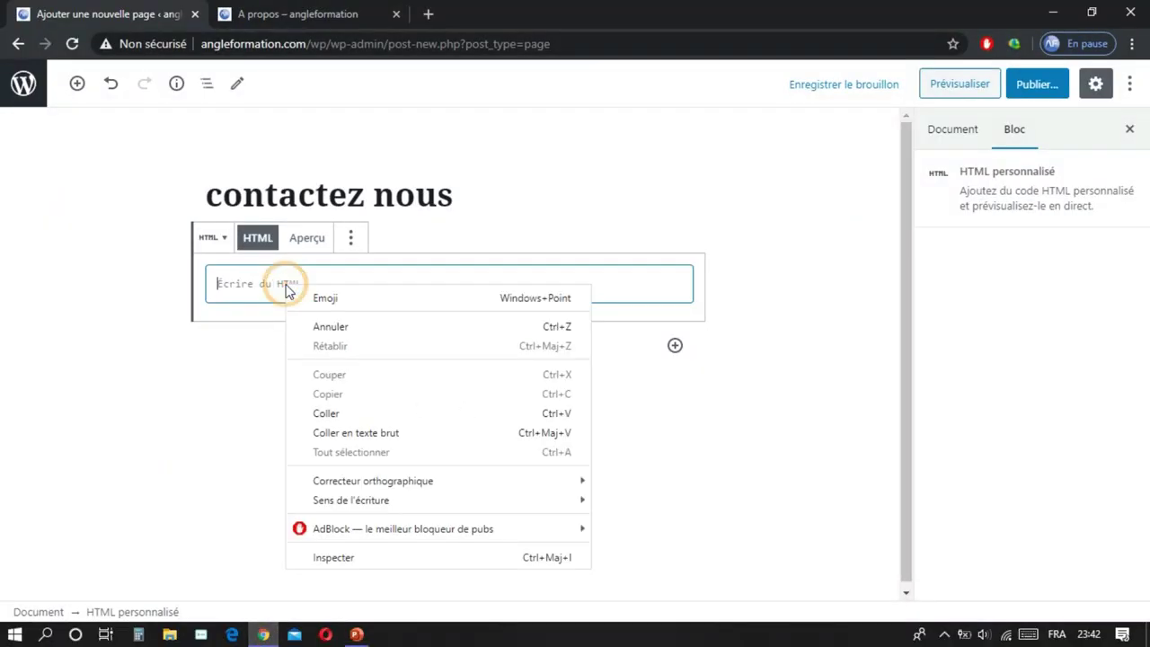
{"action": "left_click", "coordinate": [364, 415]}
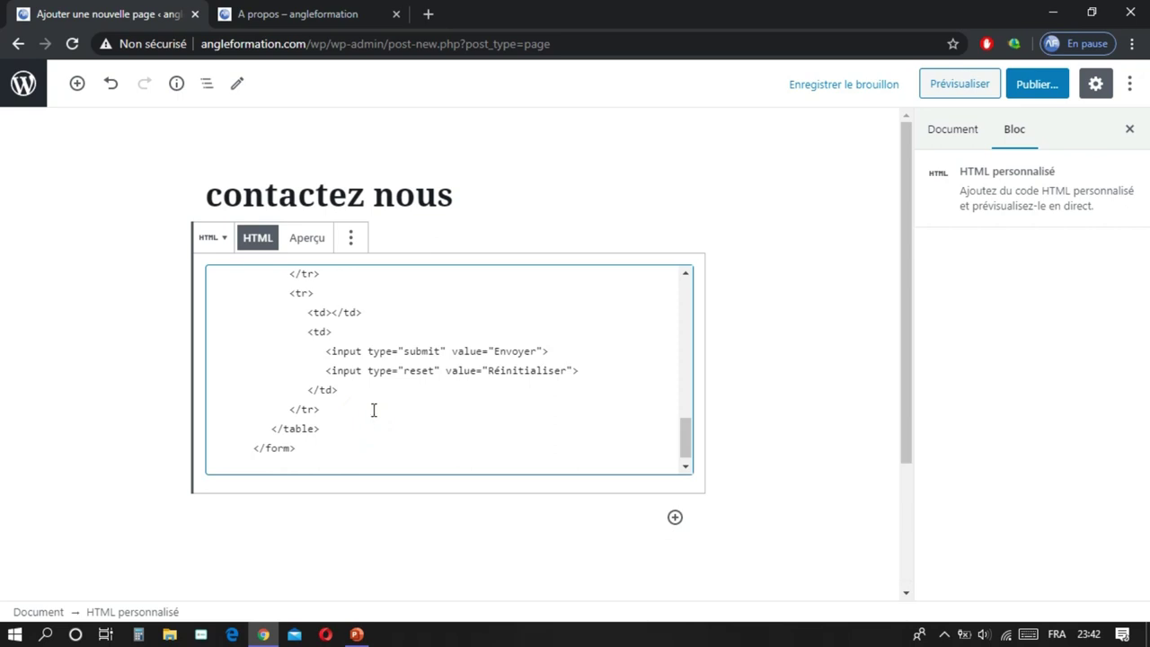
Step: Publish the "contactez nous" page
{"action": "left_click", "coordinate": [777, 299]}
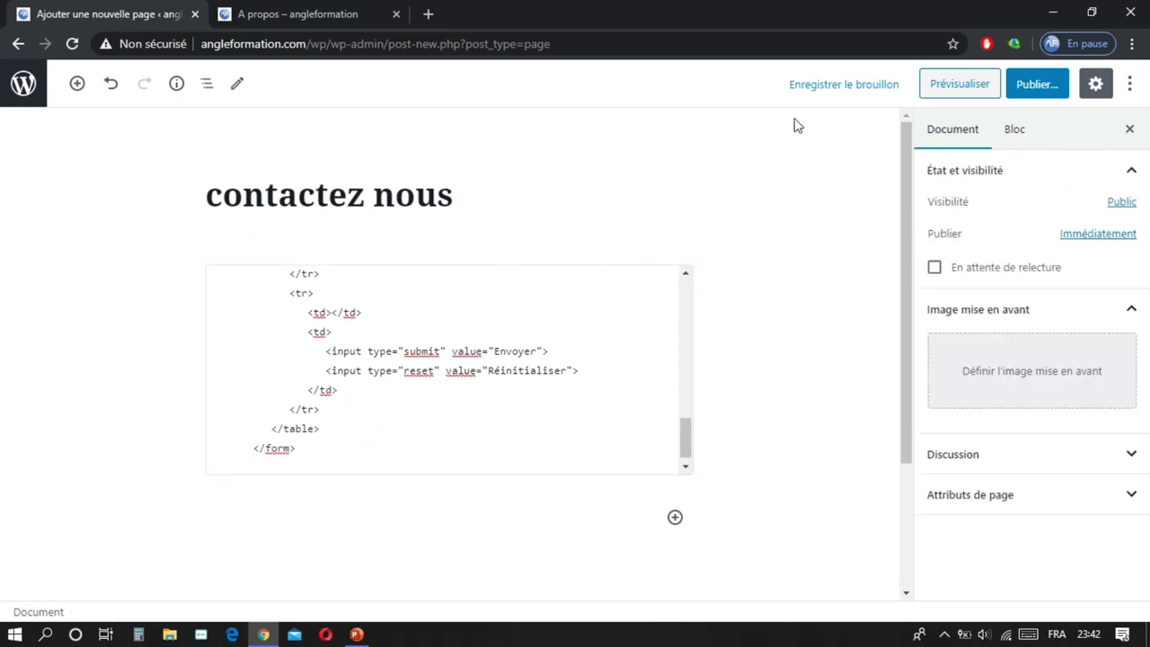
{"action": "left_click", "coordinate": [1035, 83]}
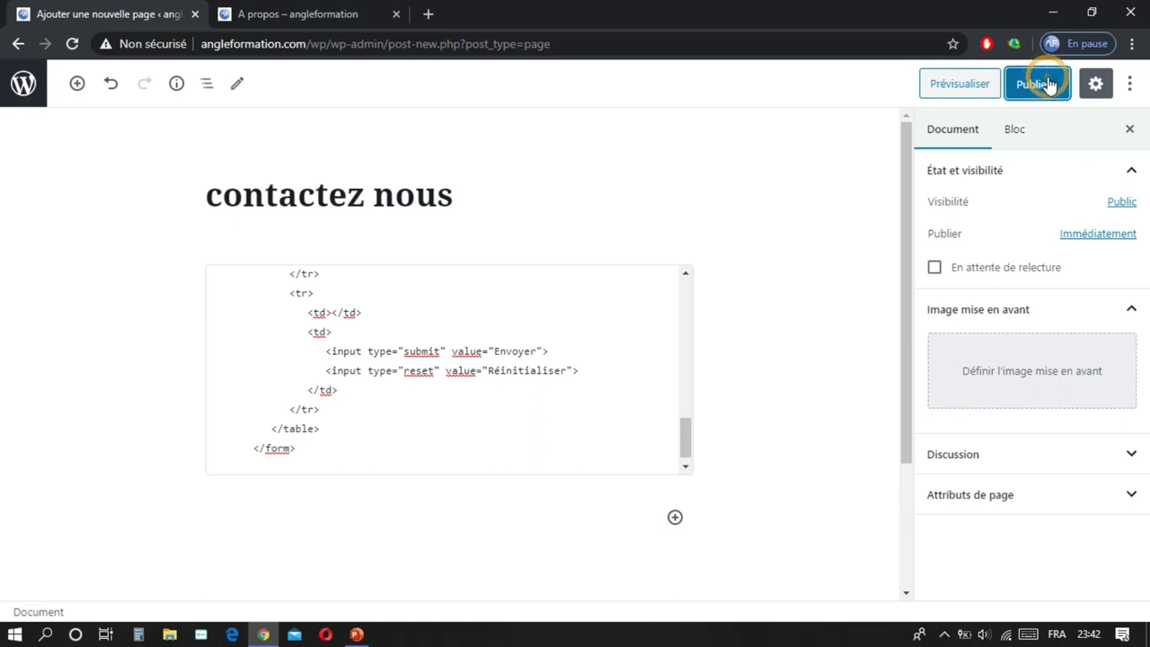
{"action": "left_click", "coordinate": [1048, 83]}
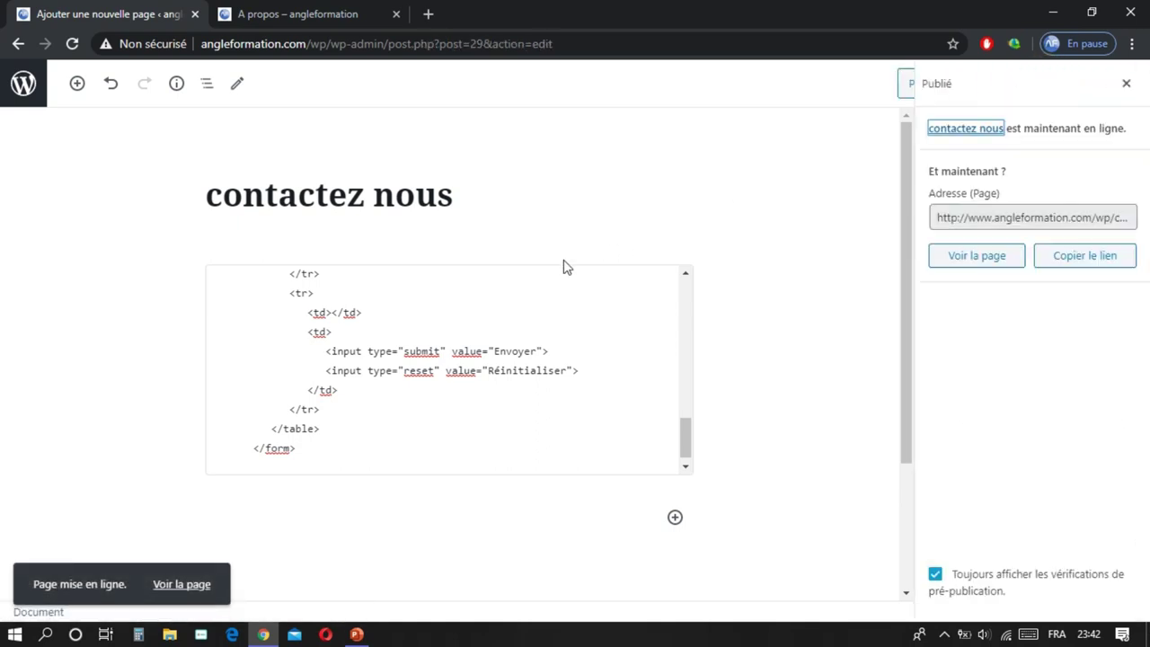
Step: Preview the rendered contact form in the page's HTML personnalisé block
{"action": "left_click", "coordinate": [406, 209]}
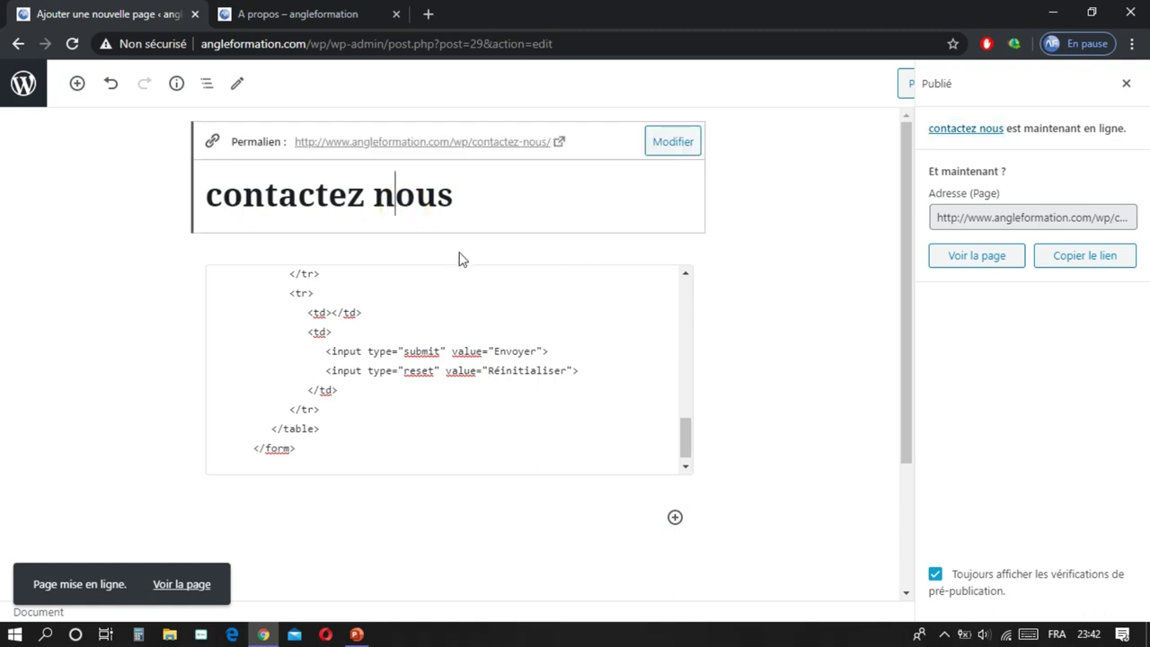
{"action": "left_click", "coordinate": [478, 311]}
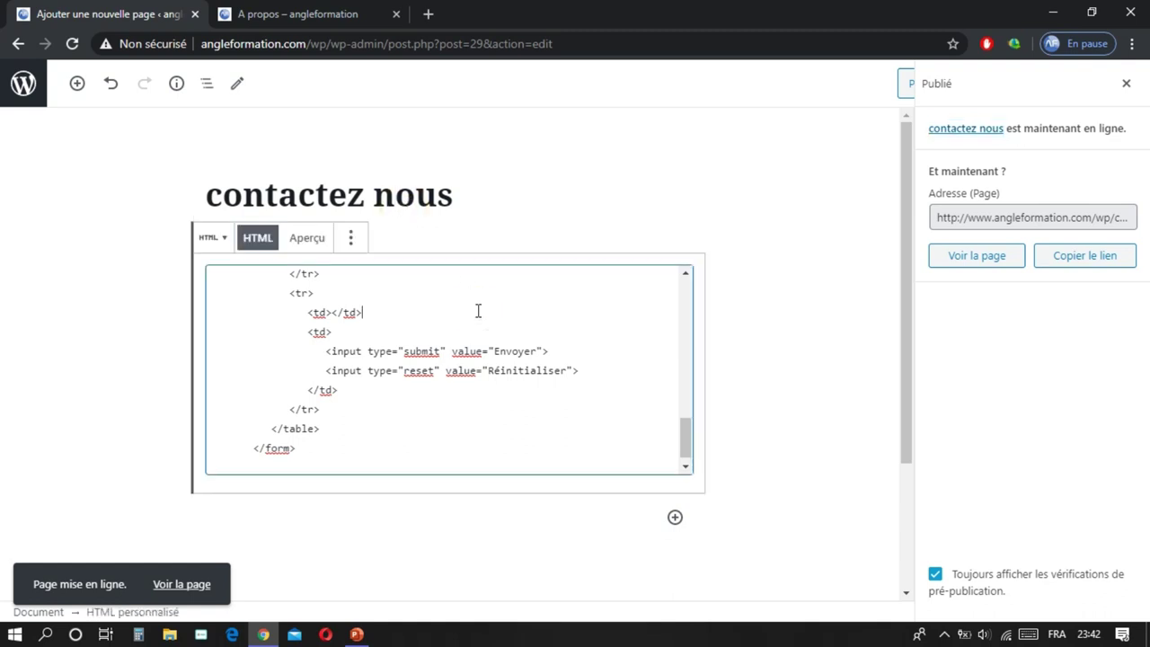
{"action": "left_click", "coordinate": [310, 241]}
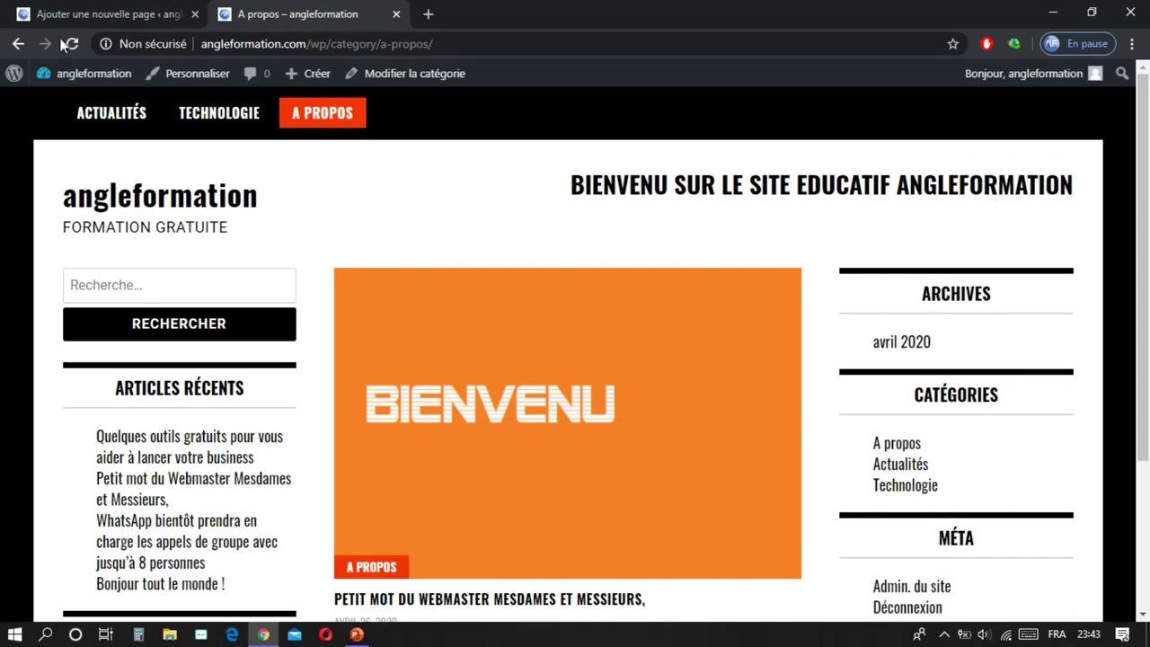
Step: Go from the site's A propos category page to its home page at angleformation.com/wp/ and check the navigation menu
{"action": "left_click_drag", "start_coordinate": [330, 43], "coordinate": [463, 43]}
{"action": "key", "text": "BackSpace"}
{"action": "key", "text": "Return"}
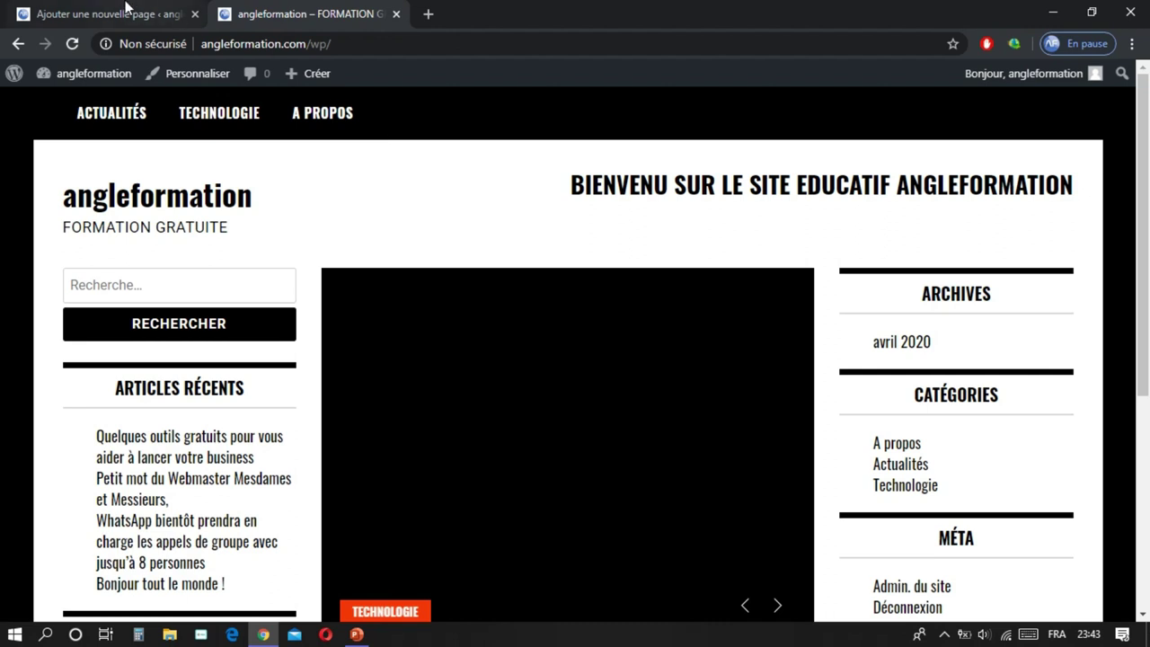
Step: Leave the page editor for the WordPress administration and open the Menus settings under Apparence
{"action": "left_click", "coordinate": [125, 13]}
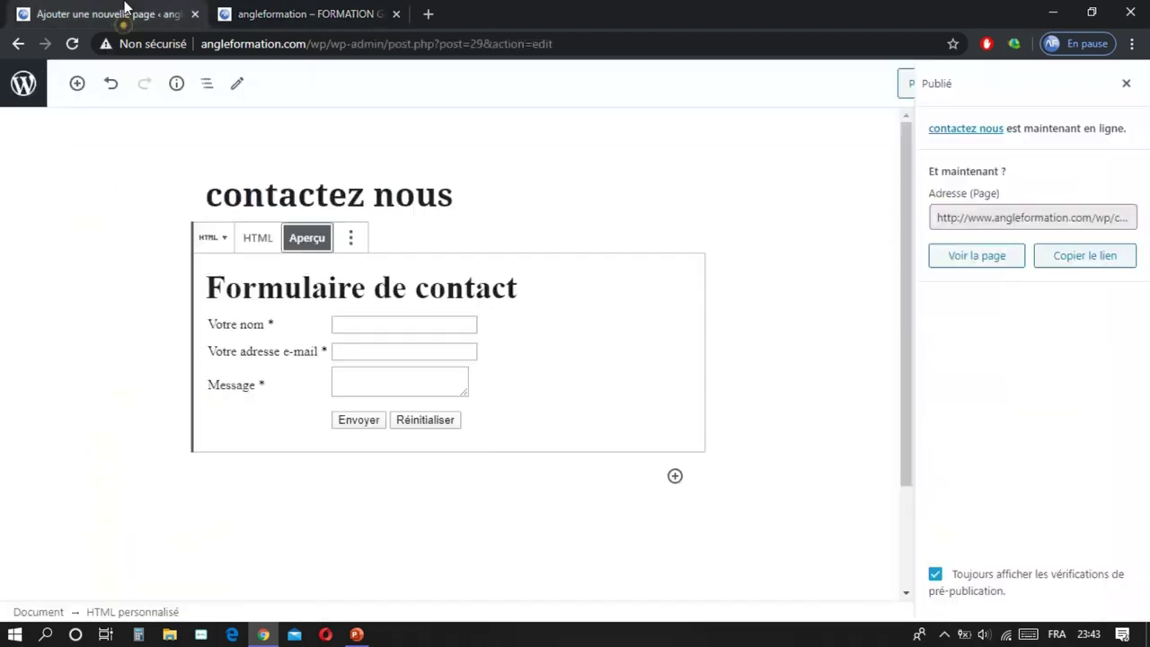
{"action": "left_click", "coordinate": [25, 84]}
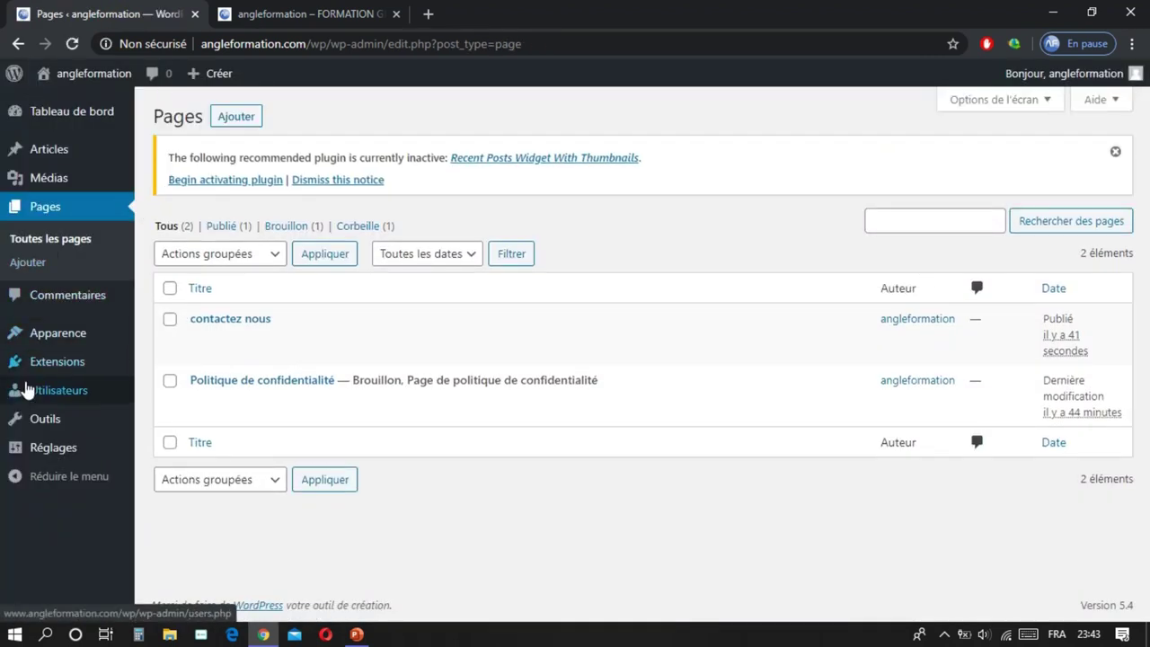
{"action": "mouse_move", "coordinate": [45, 351]}
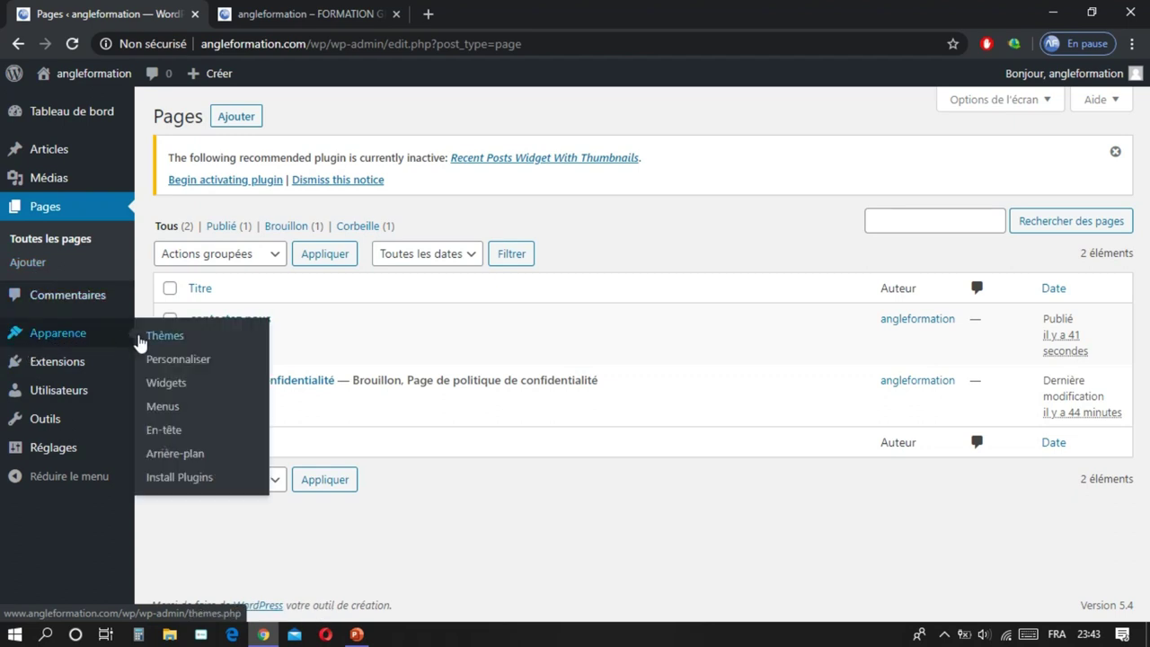
{"action": "left_click", "coordinate": [162, 409]}
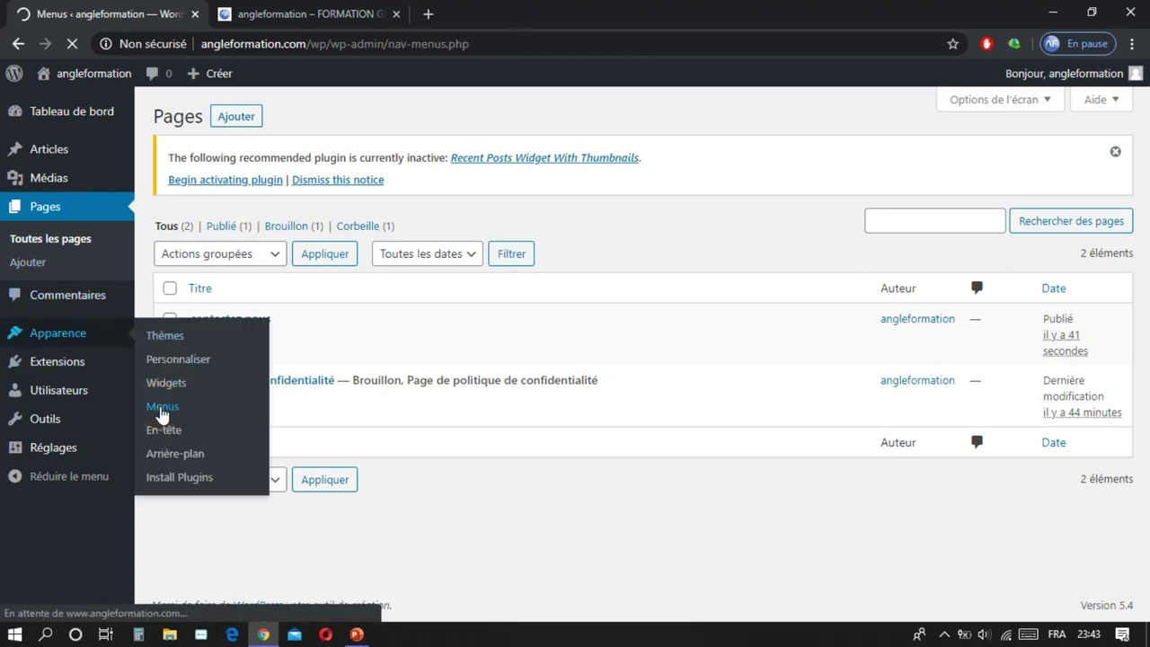
Step: Add the "contactez nous" page to MenuA and save the menu
{"action": "scroll", "coordinate": [344, 407], "scroll_direction": "down", "scroll_amount": 3}
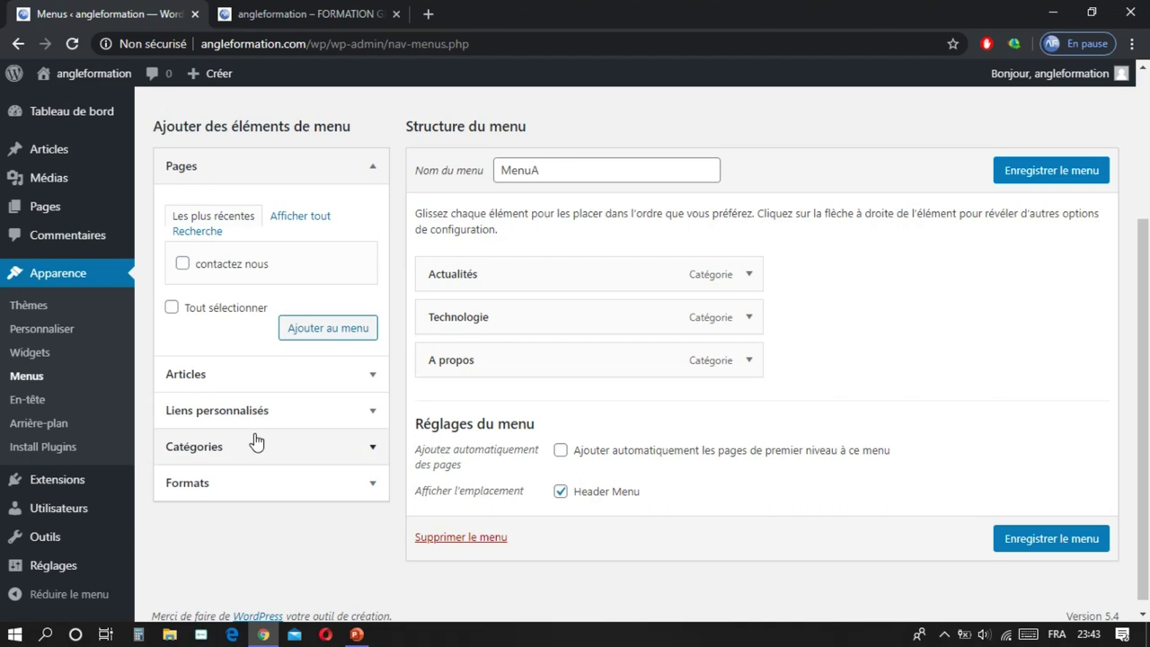
{"action": "left_click", "coordinate": [301, 219]}
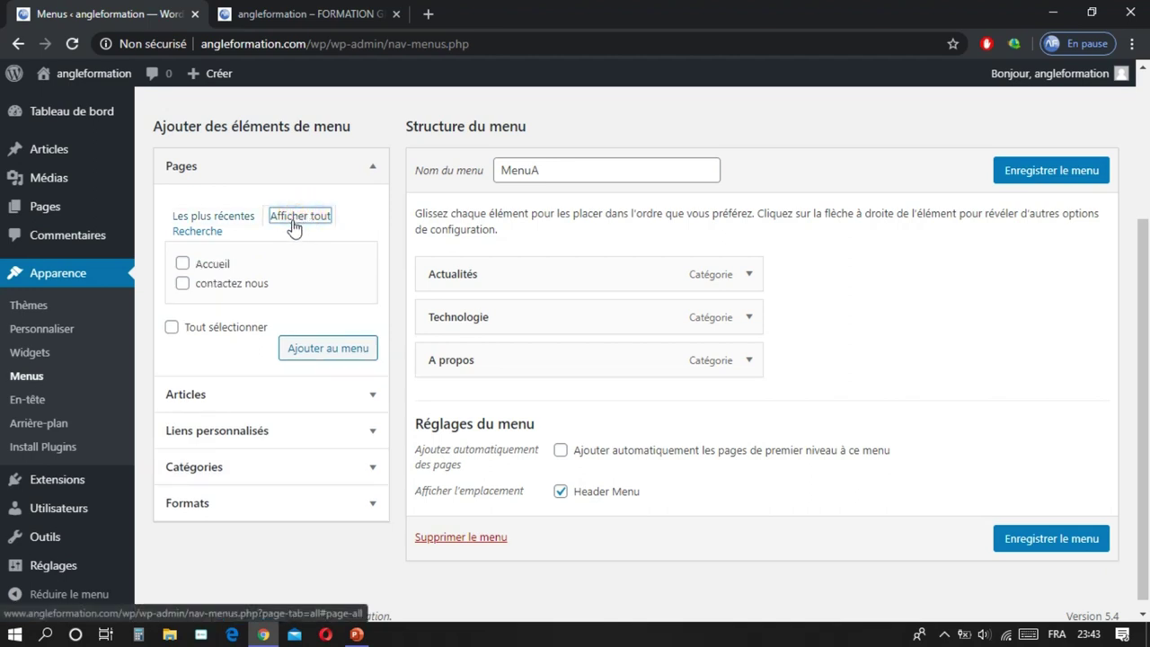
{"action": "left_click", "coordinate": [182, 285]}
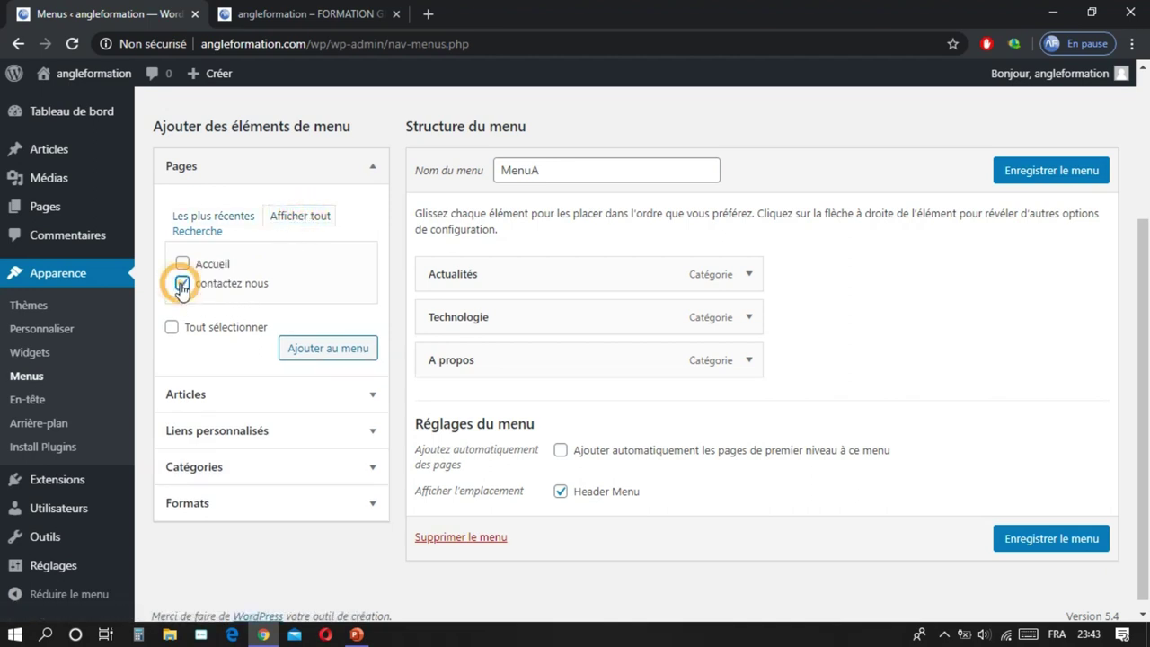
{"action": "left_click", "coordinate": [317, 350]}
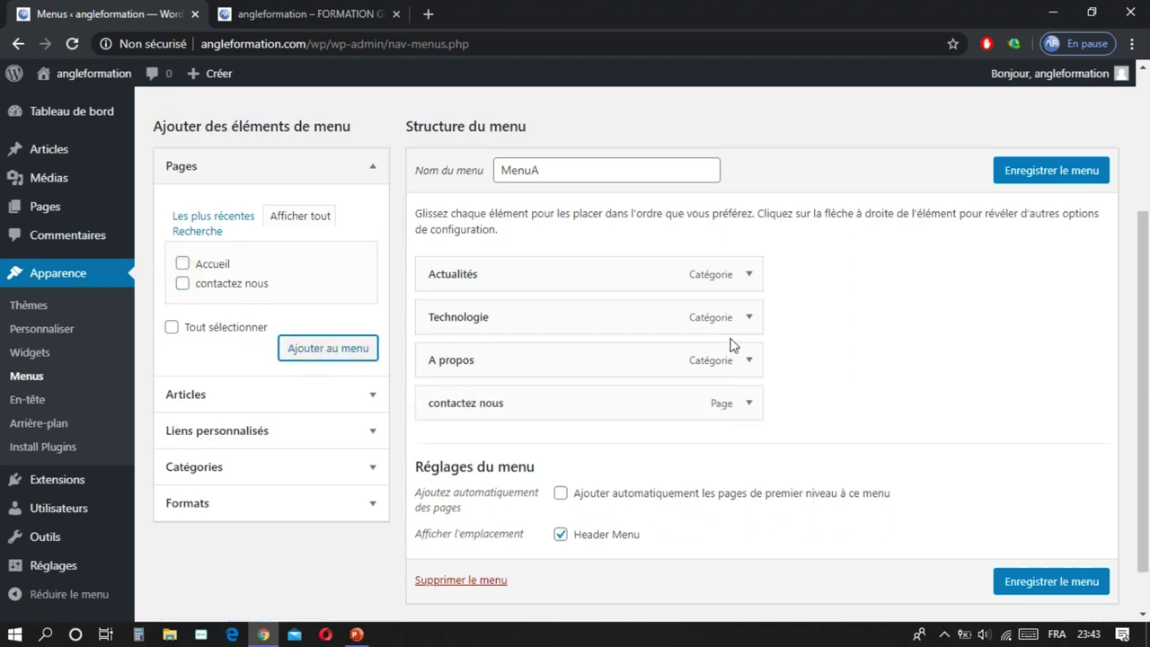
{"action": "left_click", "coordinate": [1048, 167]}
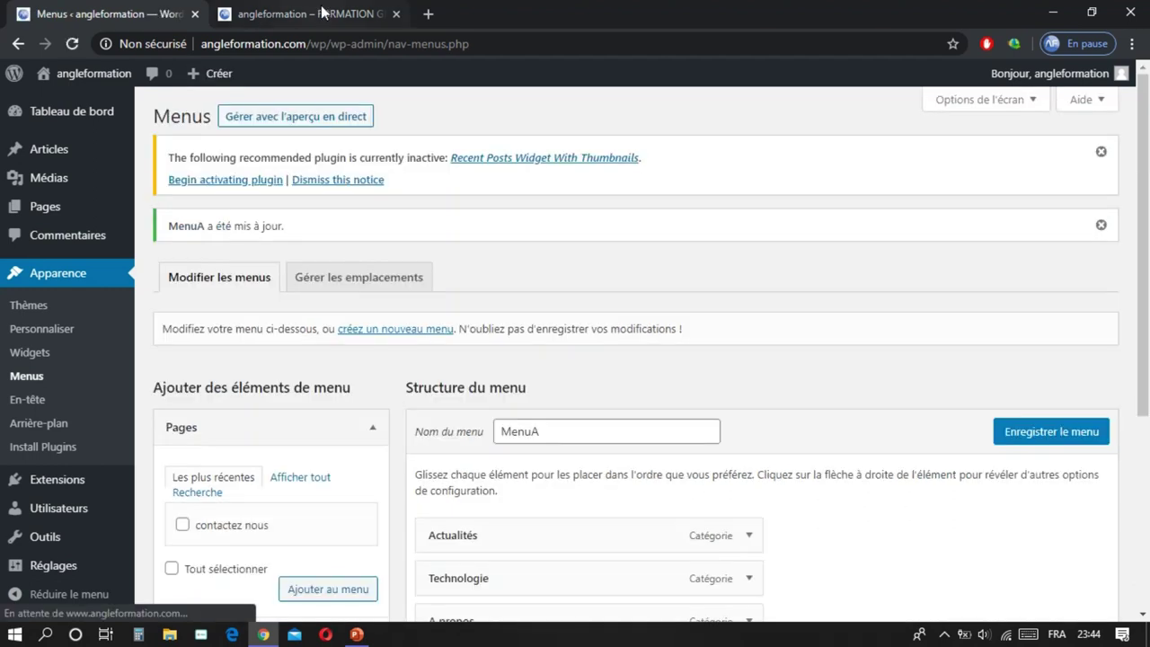
Step: Reload the site's home page and open the "contactez nous" entry to check the published contact form
{"action": "left_click", "coordinate": [321, 8]}
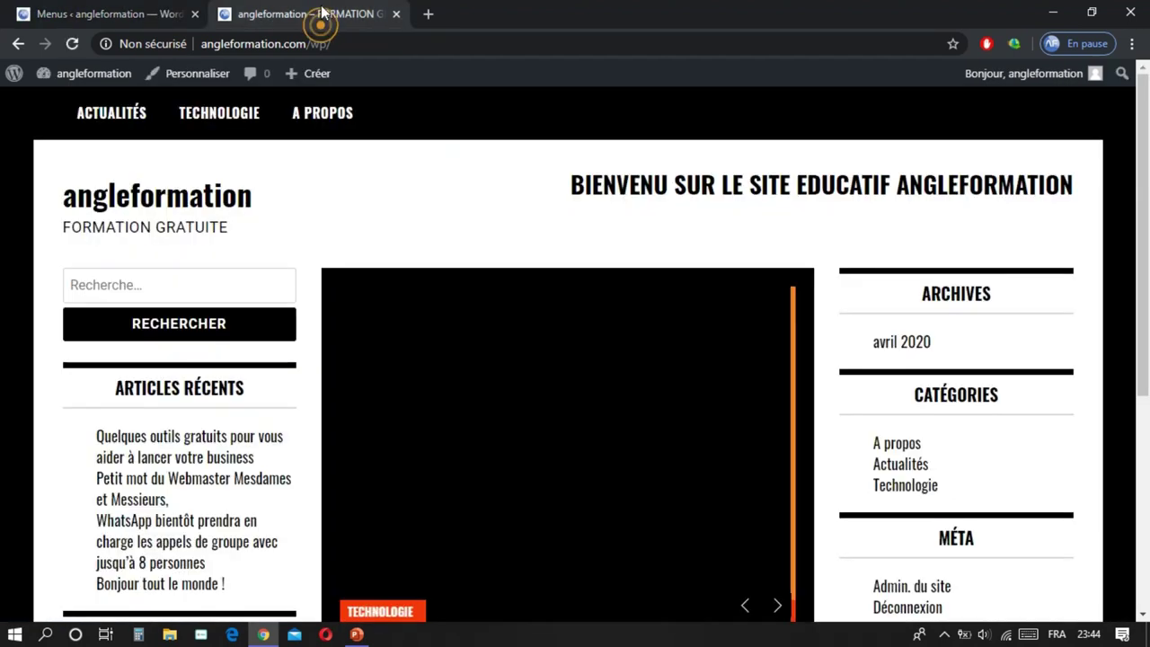
{"action": "left_click", "coordinate": [72, 45]}
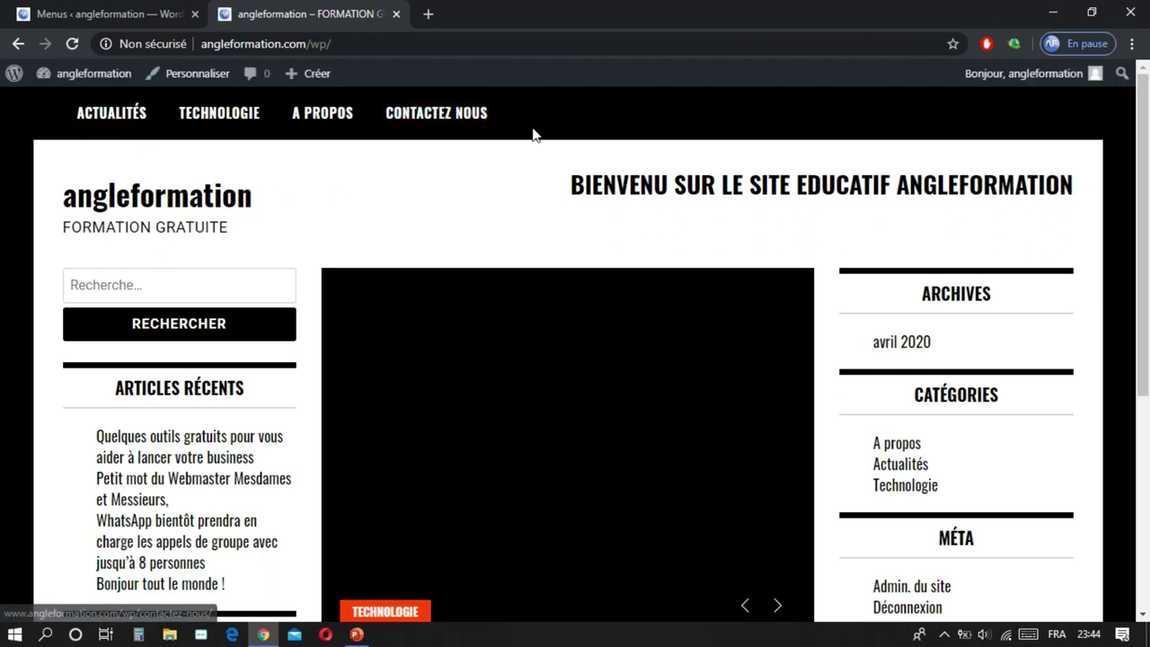
{"action": "left_click", "coordinate": [470, 115]}
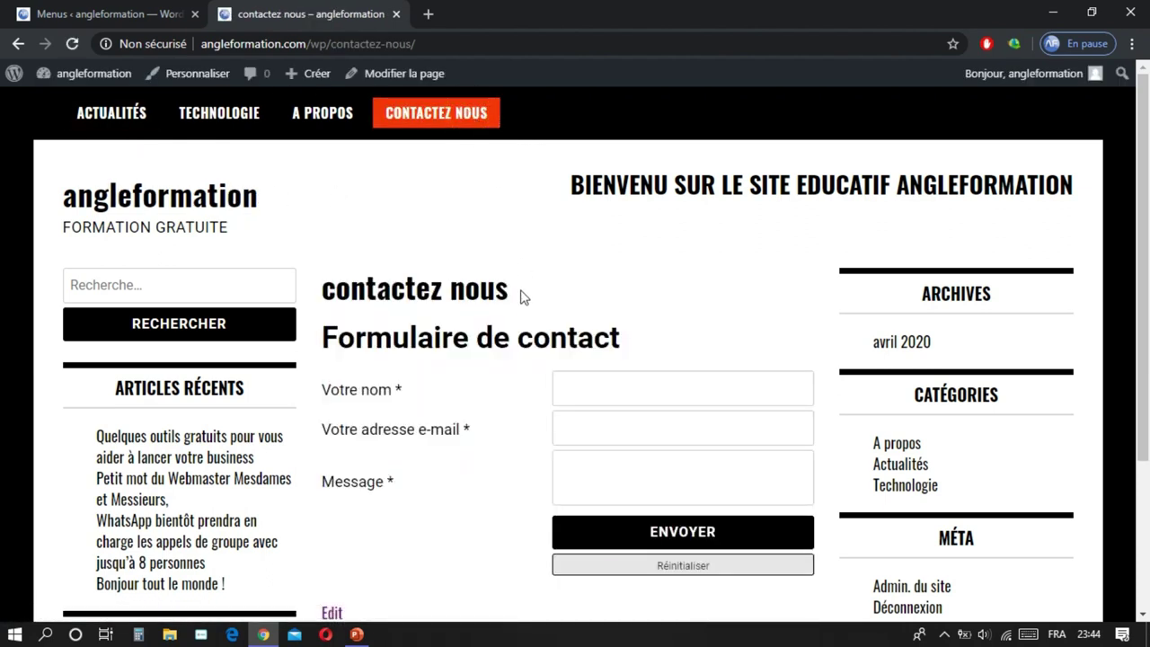
{"action": "scroll", "coordinate": [524, 298], "scroll_direction": "down", "scroll_amount": 2}
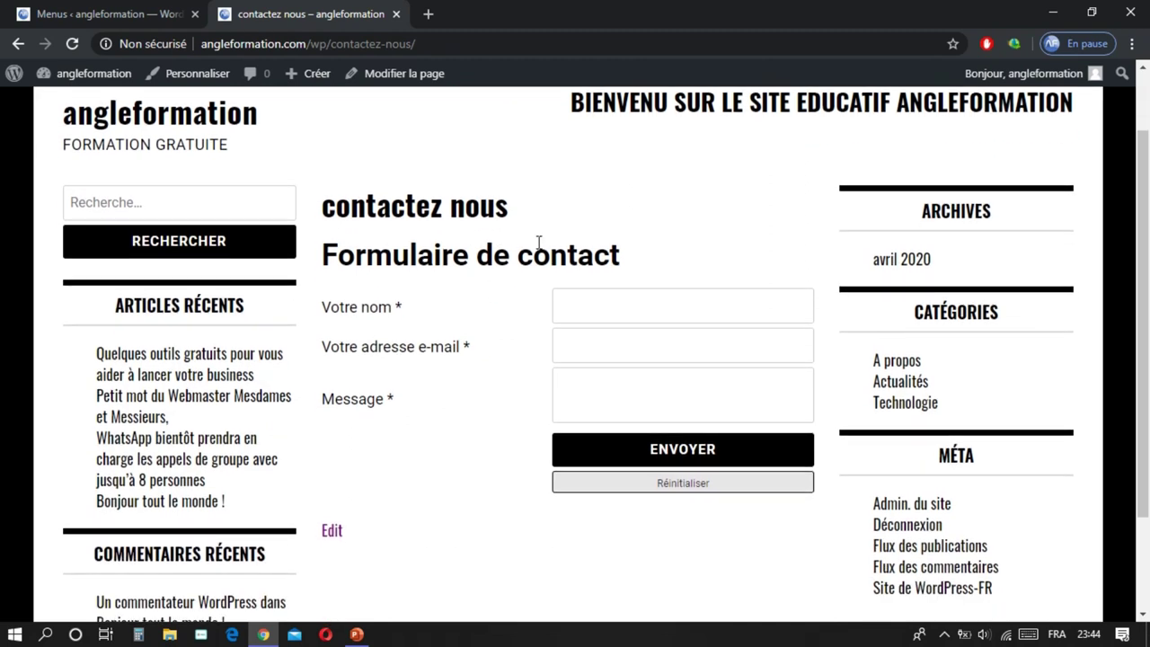
Step: Test the contact form by filling in the name and e-mail fields with a saved autofill entry
{"action": "left_click", "coordinate": [606, 306]}
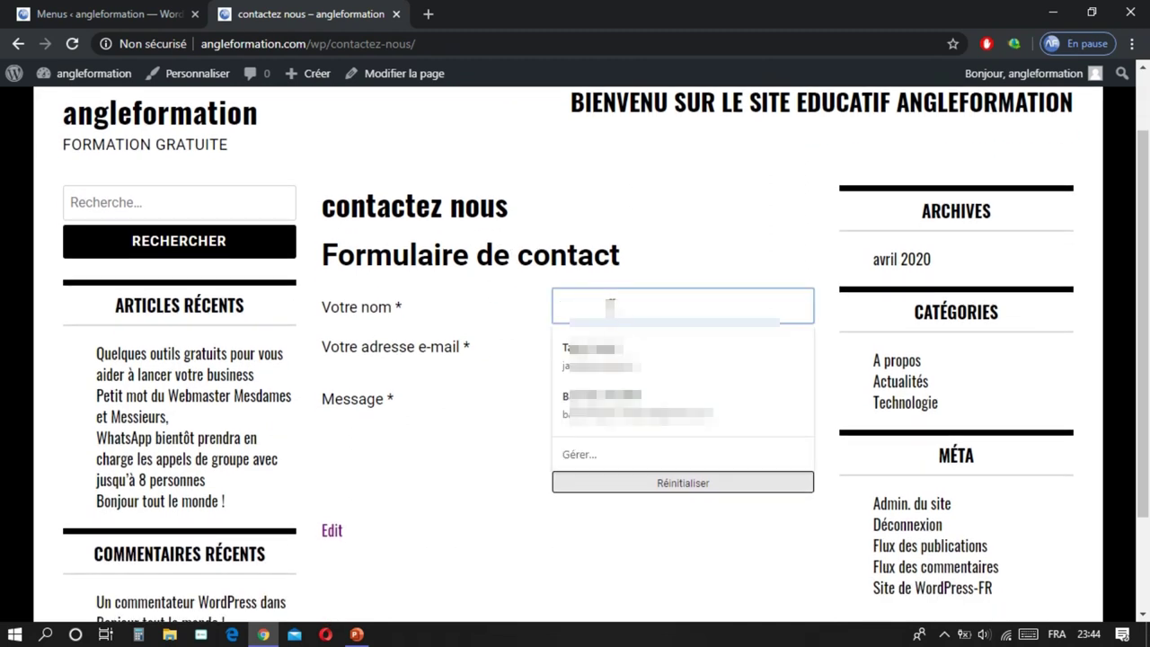
{"action": "left_click", "coordinate": [600, 355]}
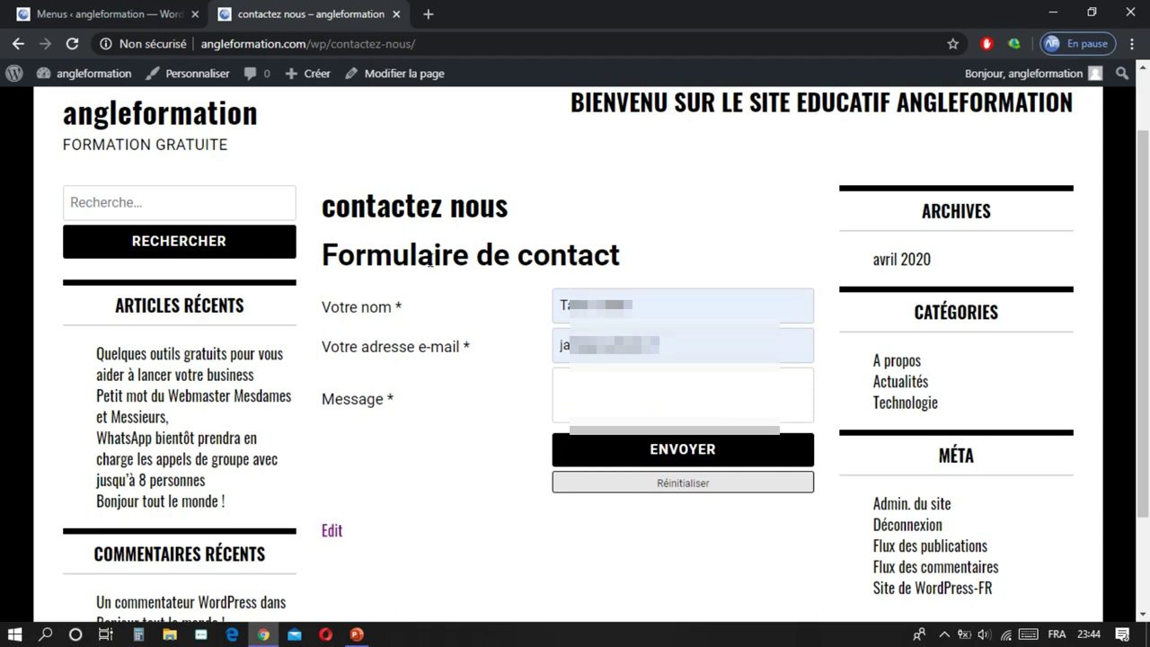
{"action": "scroll", "coordinate": [647, 460], "scroll_direction": "down", "scroll_amount": 3}
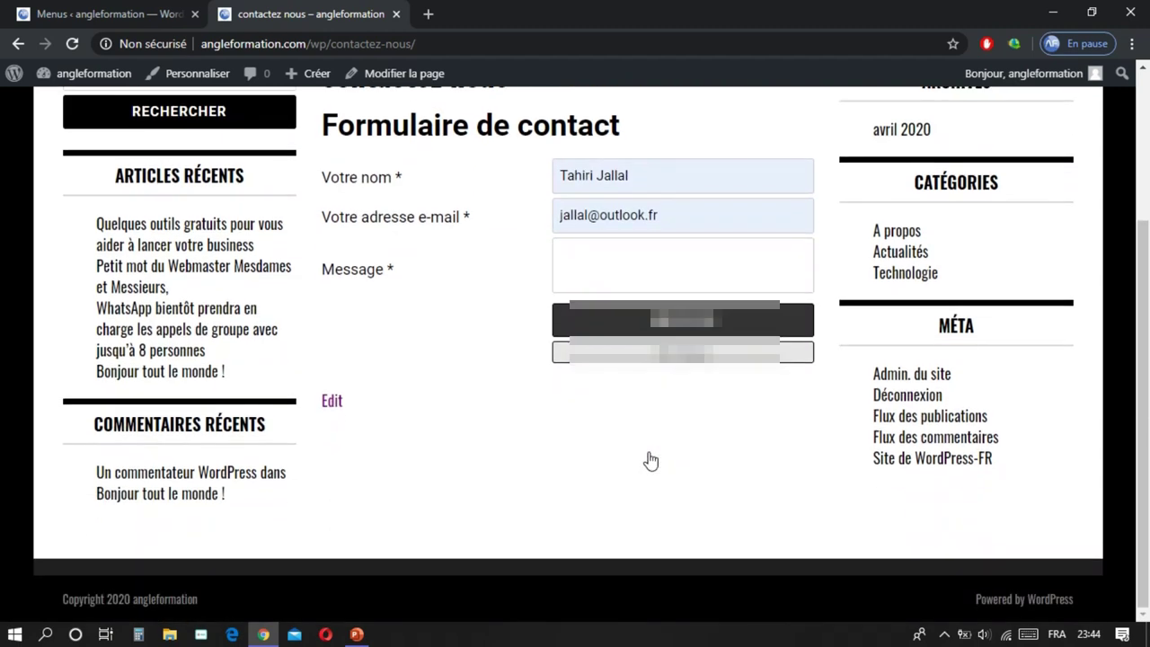
{"action": "scroll", "coordinate": [651, 460], "scroll_direction": "up", "scroll_amount": 5}
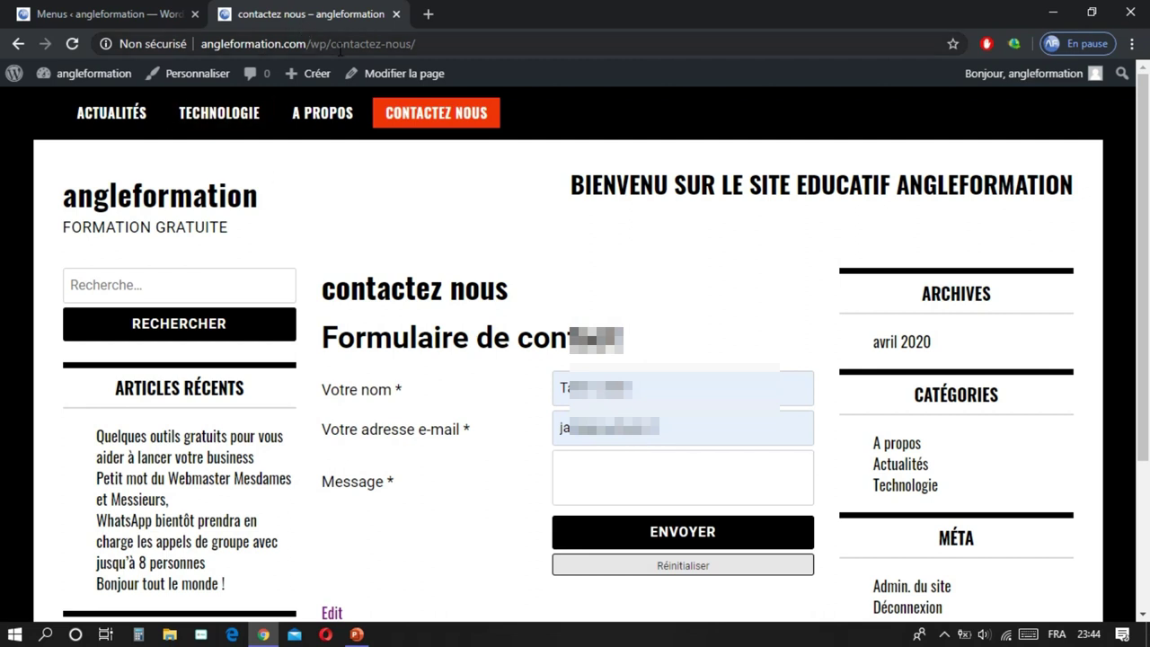
{"action": "left_click_drag", "start_coordinate": [332, 43], "coordinate": [416, 43]}
{"action": "key", "text": "BackSpace"}
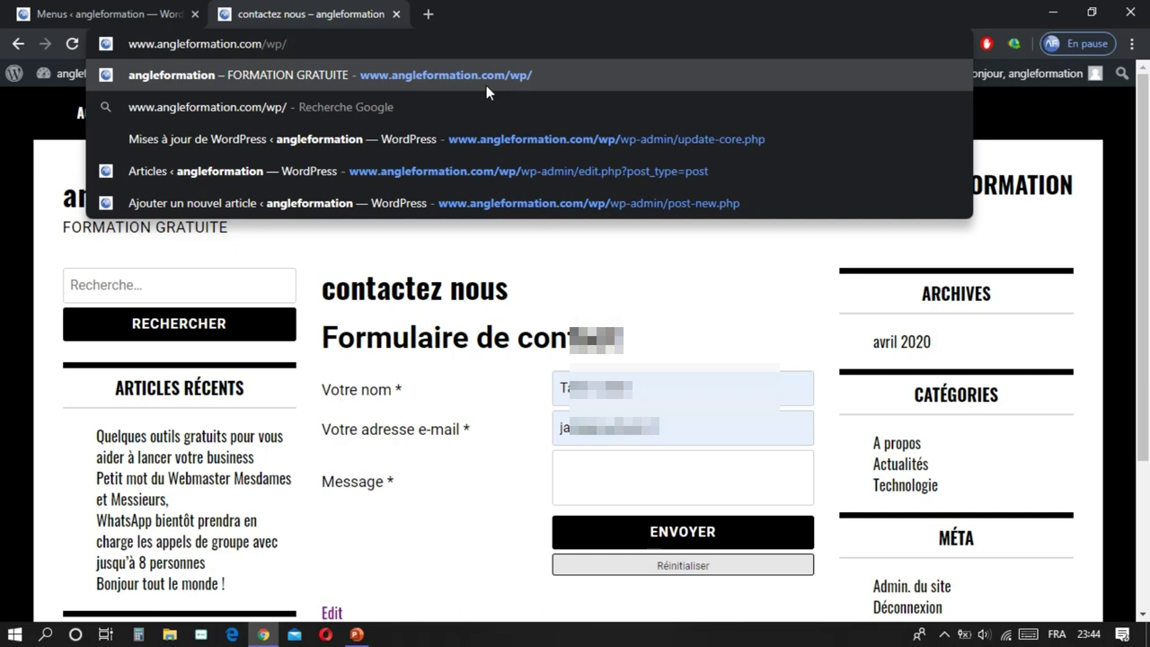
{"action": "key", "text": "Return"}
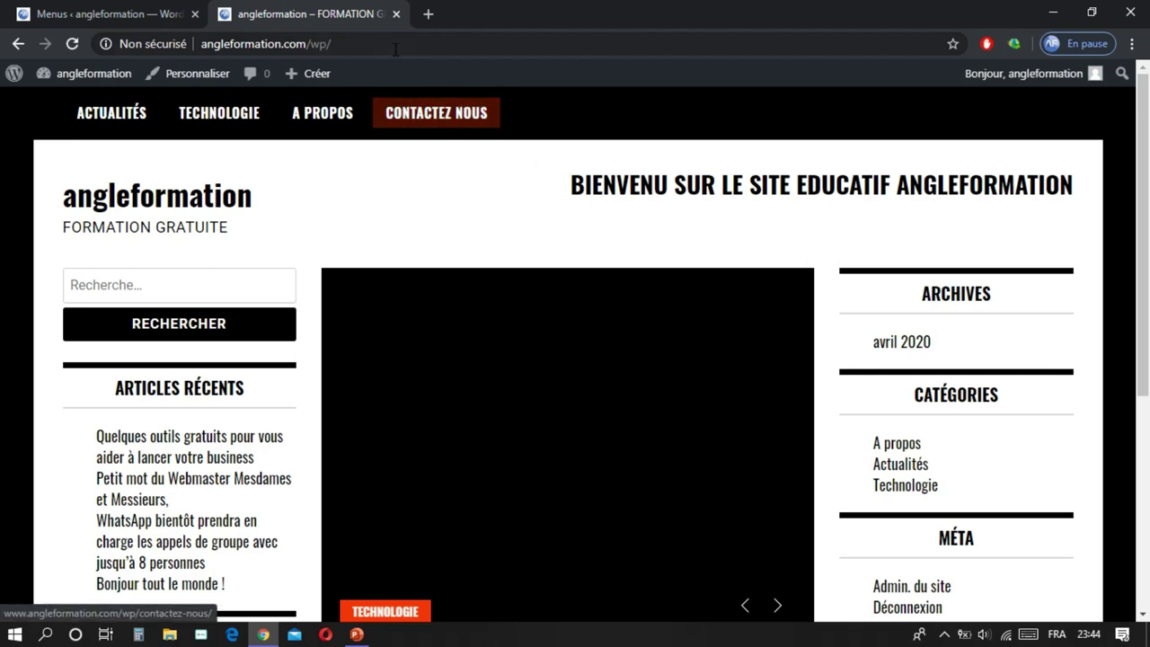
{"action": "left_click_drag", "start_coordinate": [311, 43], "coordinate": [366, 54]}
{"action": "key", "text": "BackSpace"}
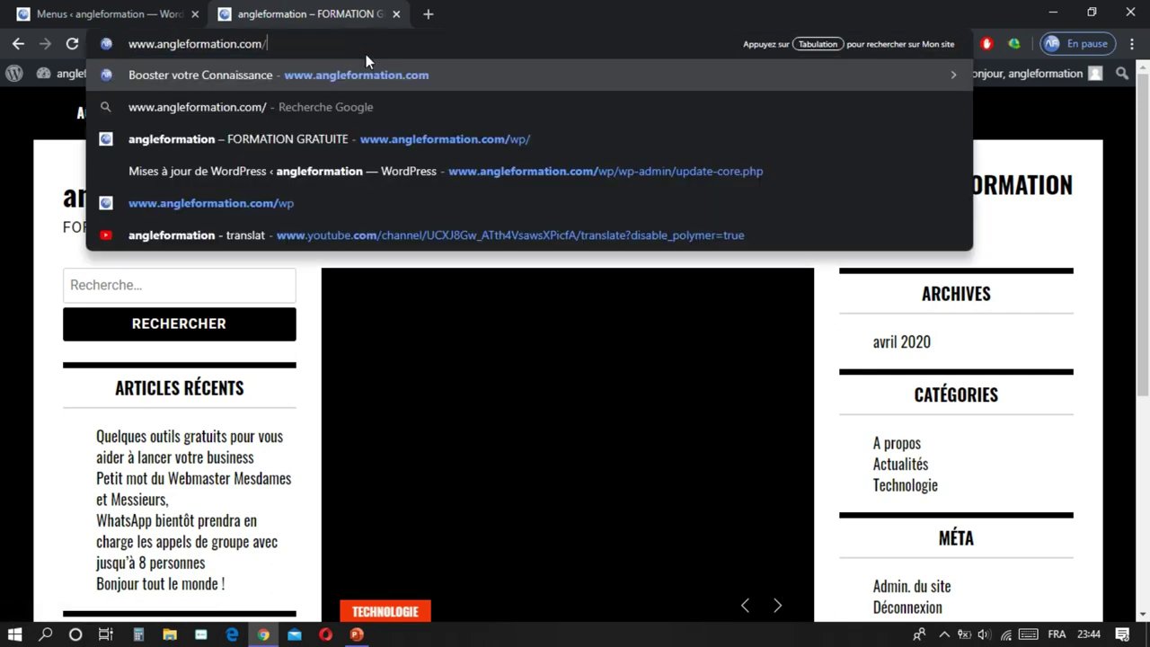
{"action": "key", "text": "Return"}
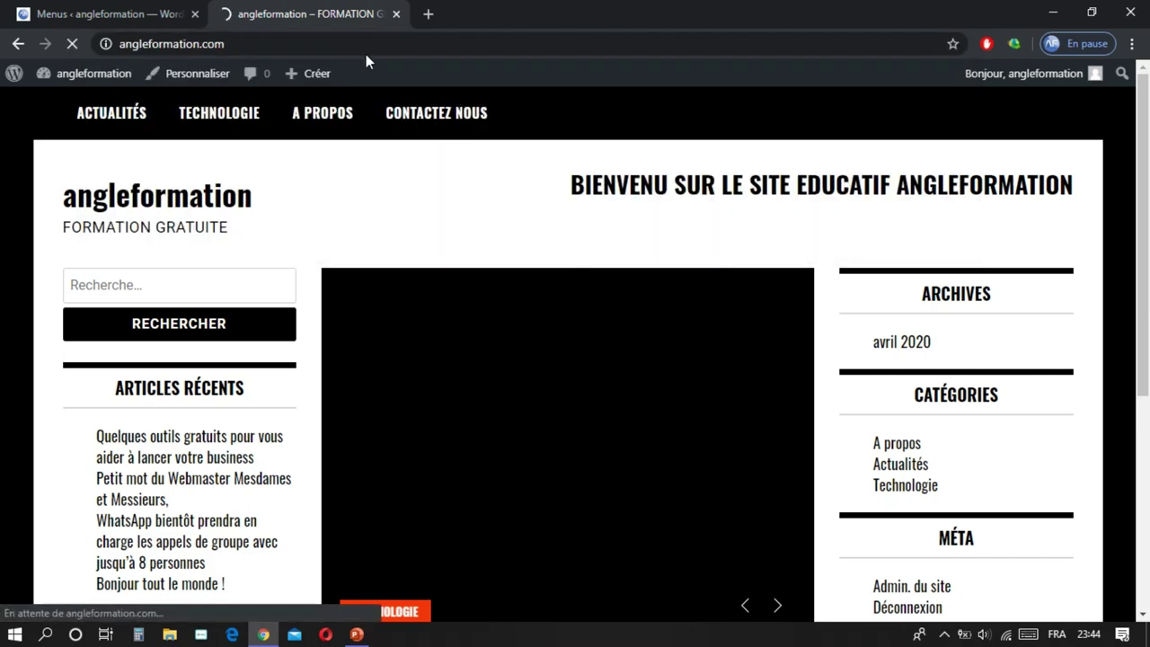